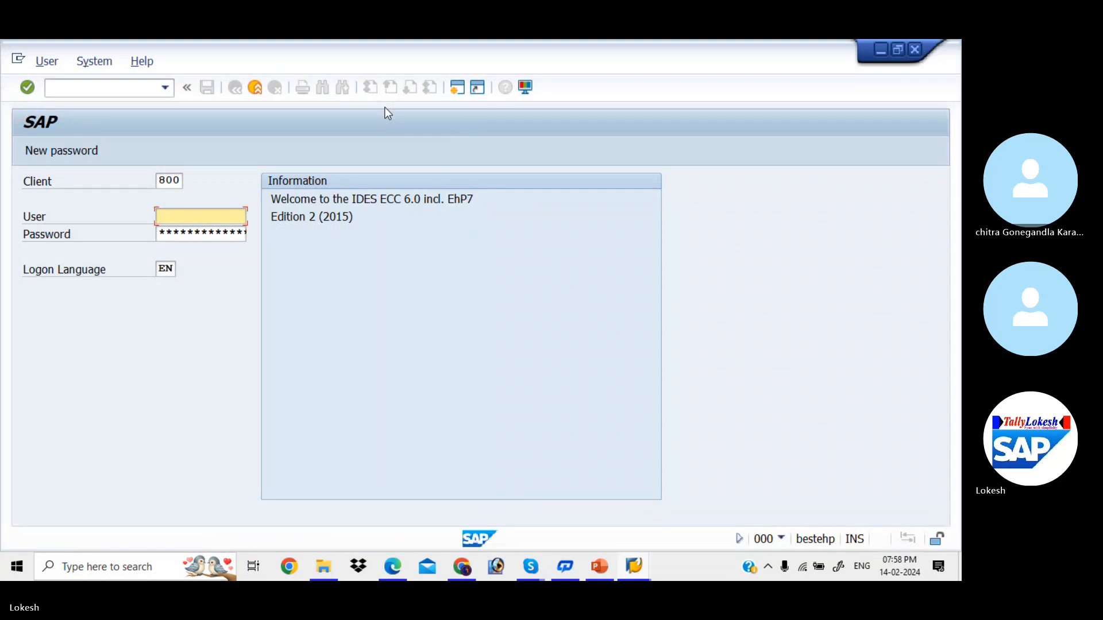
- Log on to client 800, continue this logon past the multiple-logon notice, and enter FBZP
{"action": "key", "text": "Down"}
{"action": "key", "text": "Down"}
{"action": "key", "text": "Tab"}
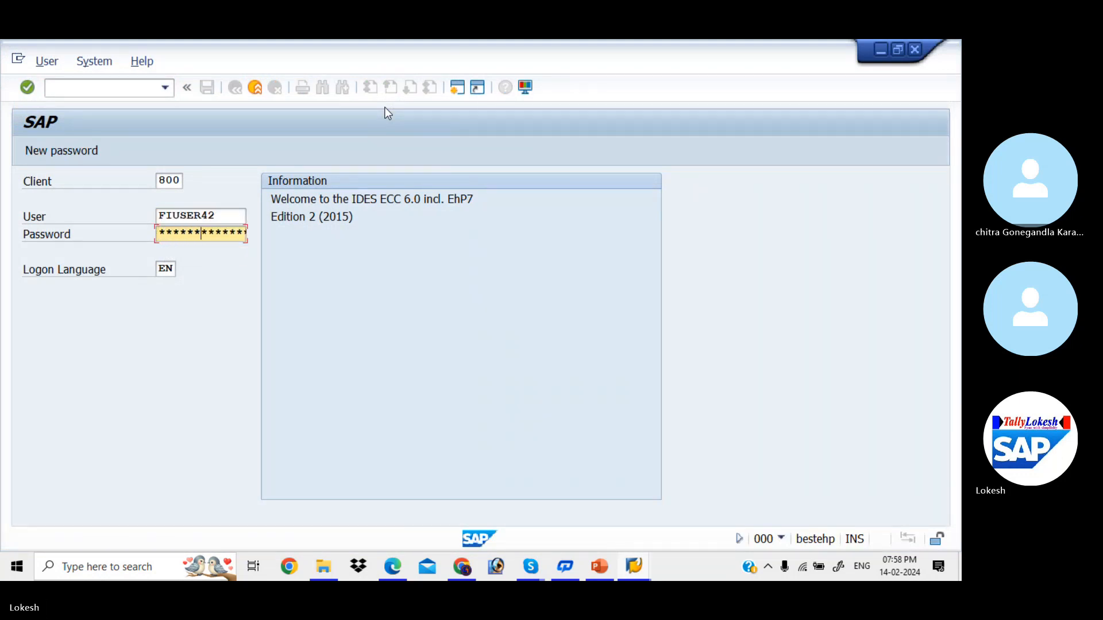
{"action": "key", "text": "Return"}
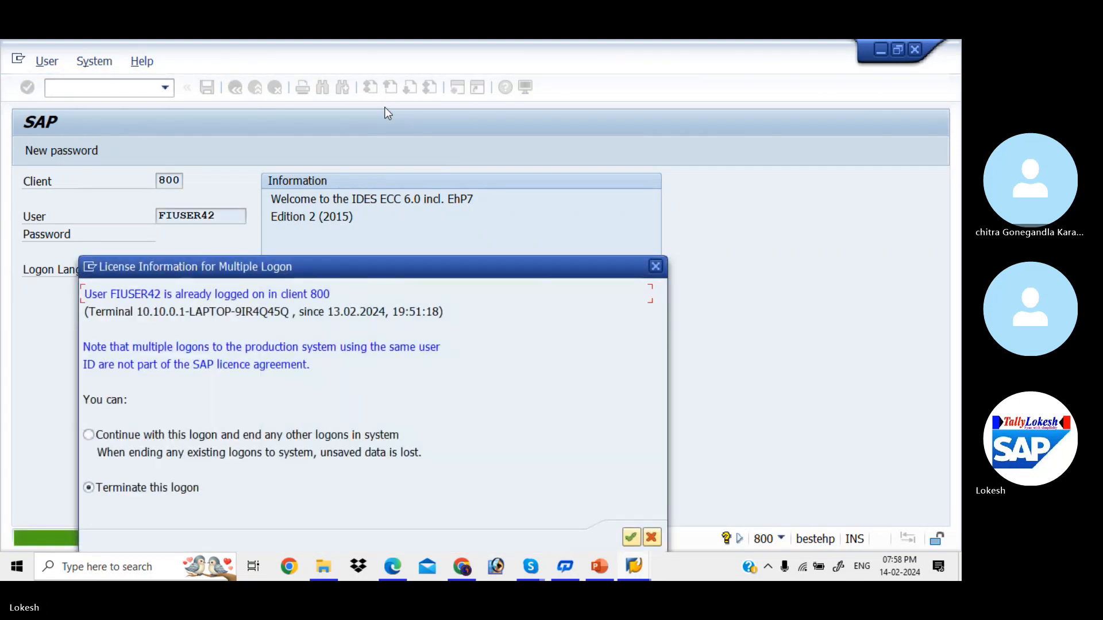
{"action": "left_click", "coordinate": [89, 435]}
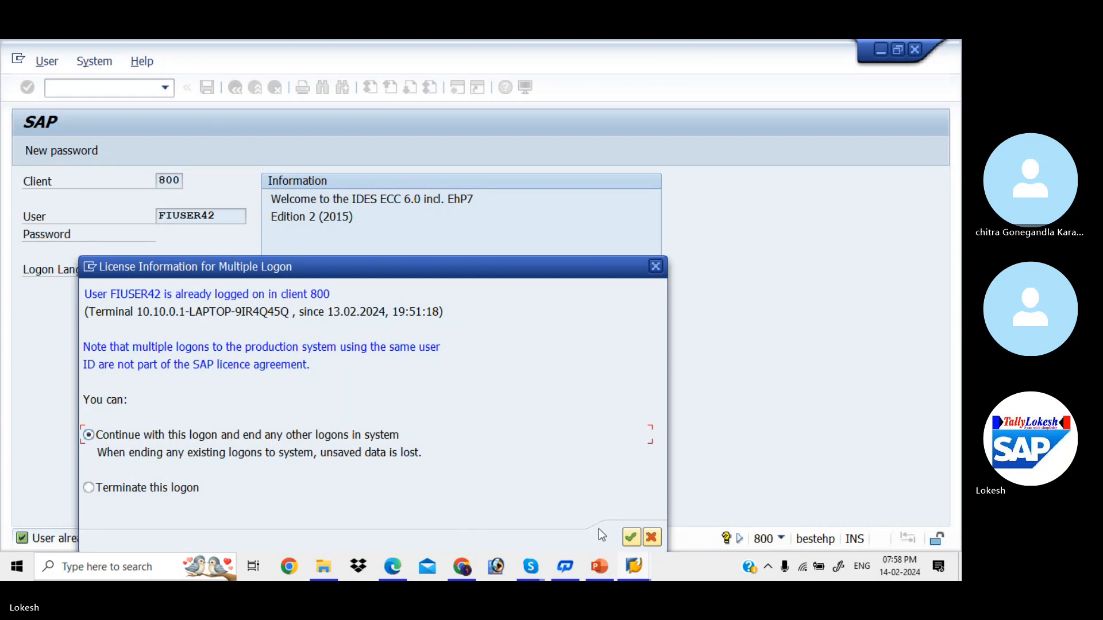
{"action": "left_click", "coordinate": [640, 538]}
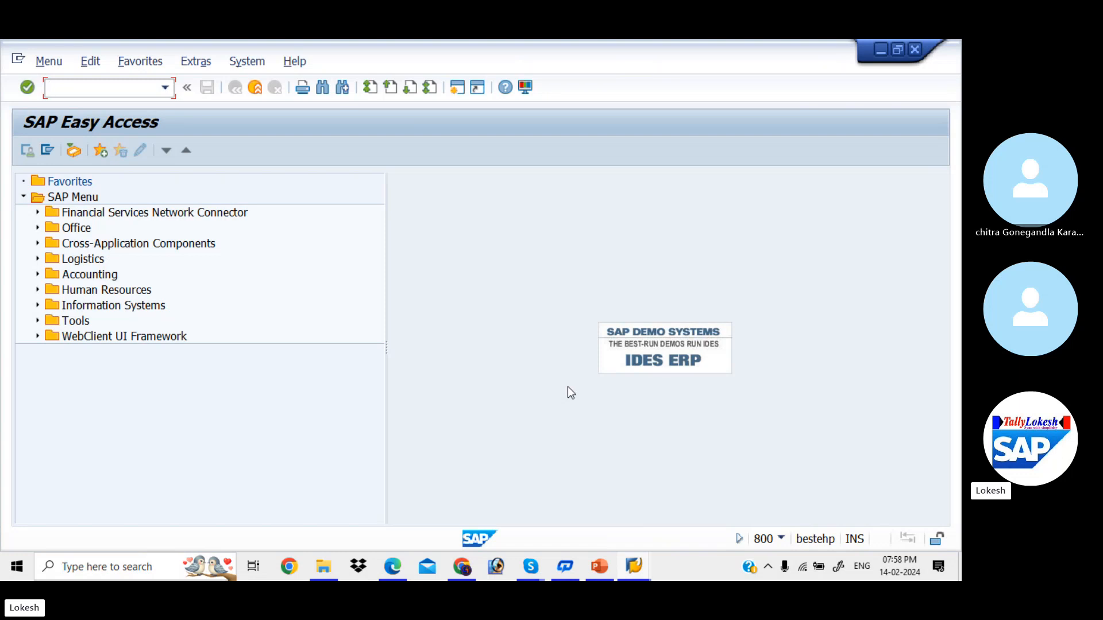
{"action": "type", "text": "FBZP"}
- Run FBZP, open All company codes, check company code 0014's details, and return to the list
{"action": "key", "text": "Return"}
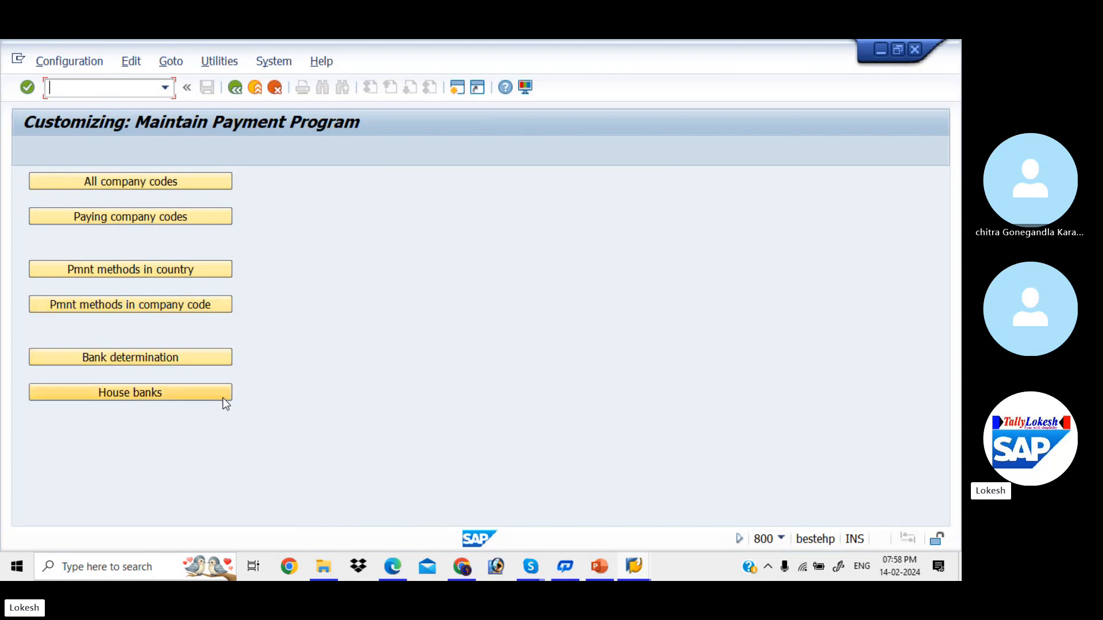
{"action": "left_click", "coordinate": [211, 183]}
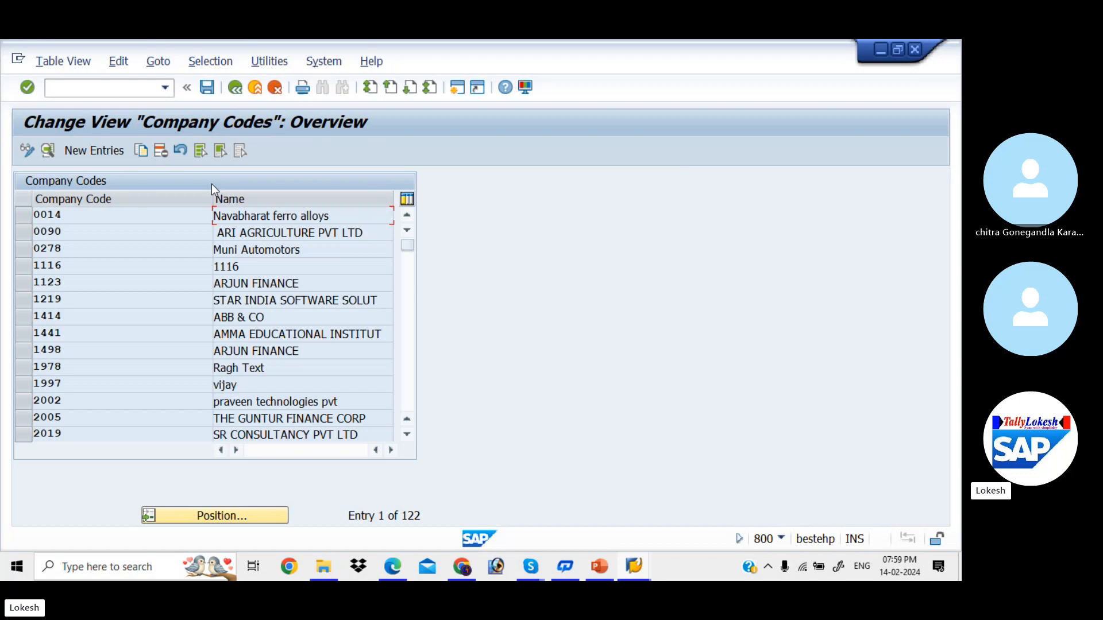
{"action": "double_click", "coordinate": [295, 221]}
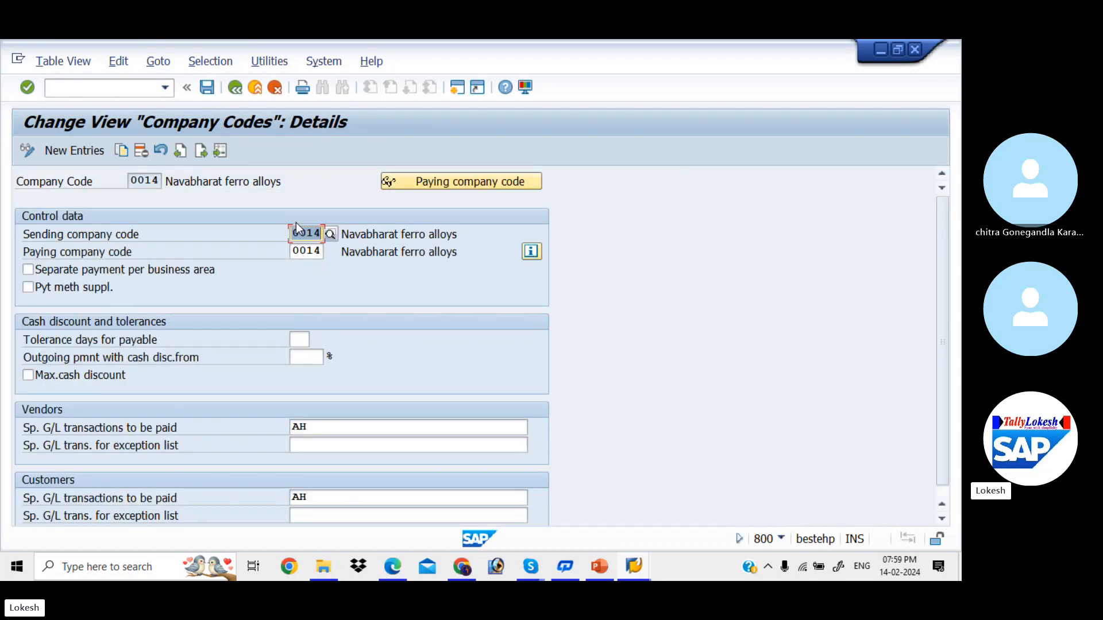
{"action": "left_click", "coordinate": [236, 89]}
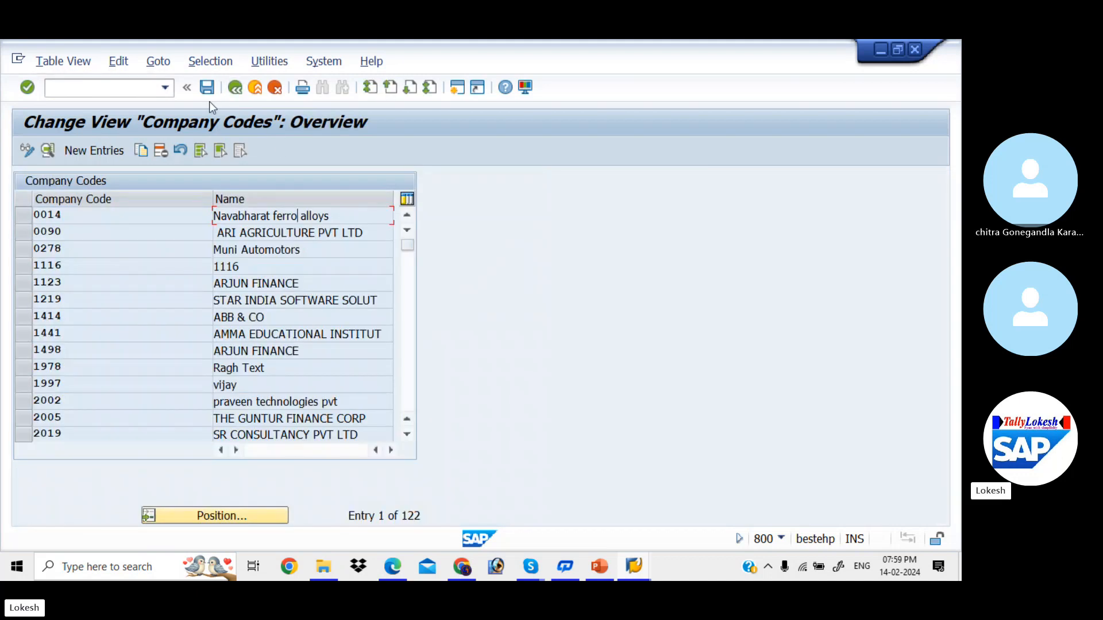
- Create company code entry KIAB with paying company code KIAB and separate payment per business area
{"action": "left_click", "coordinate": [116, 149]}
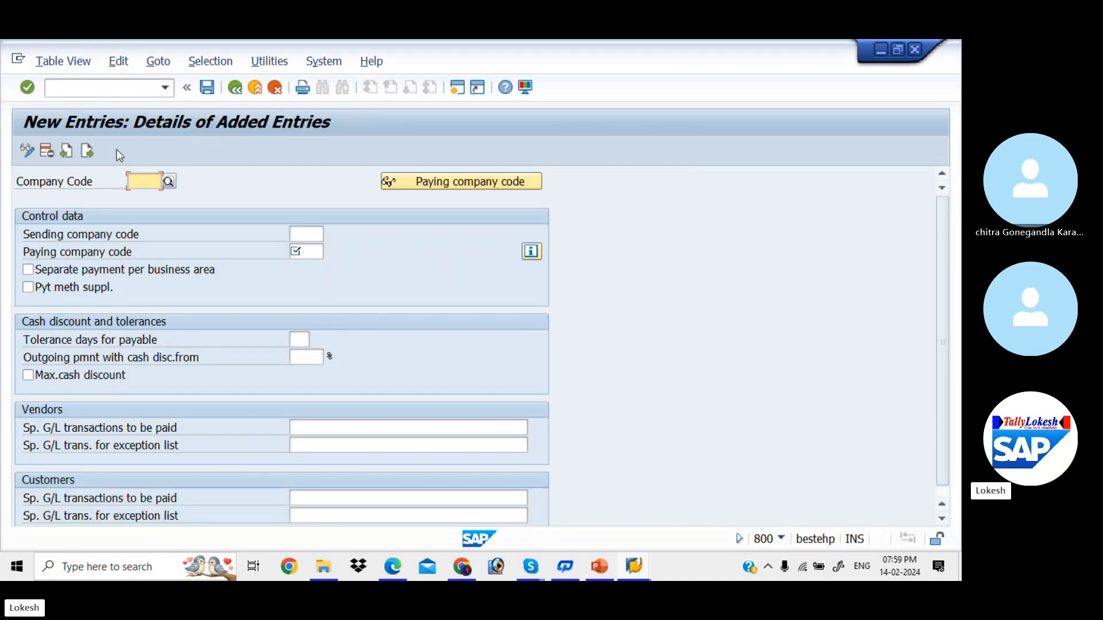
{"action": "type", "text": "KIAB"}
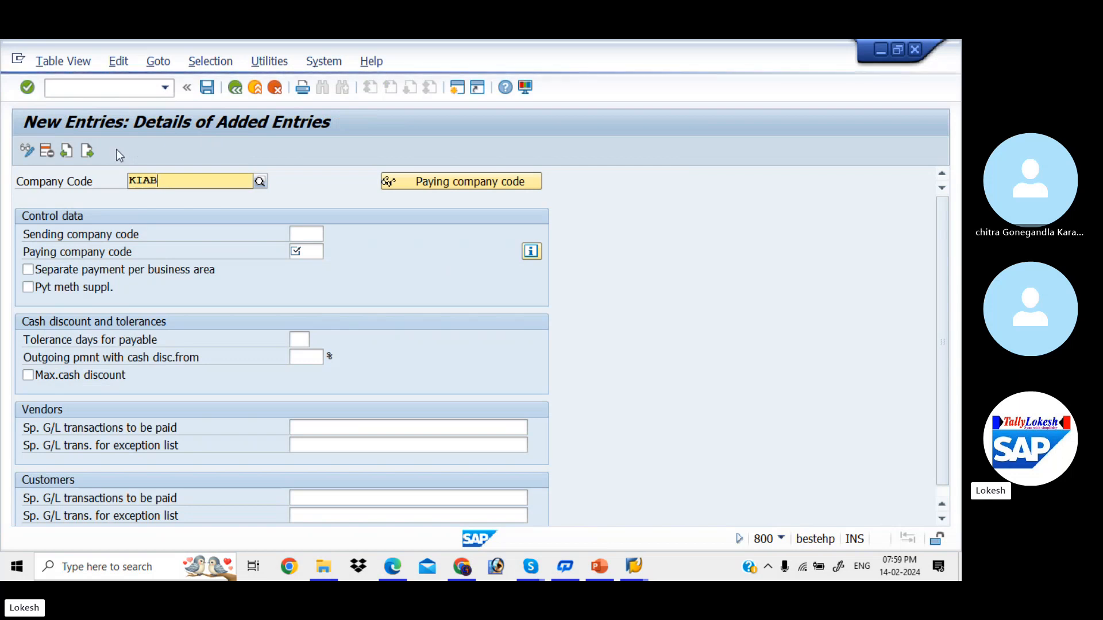
{"action": "left_click", "coordinate": [180, 213]}
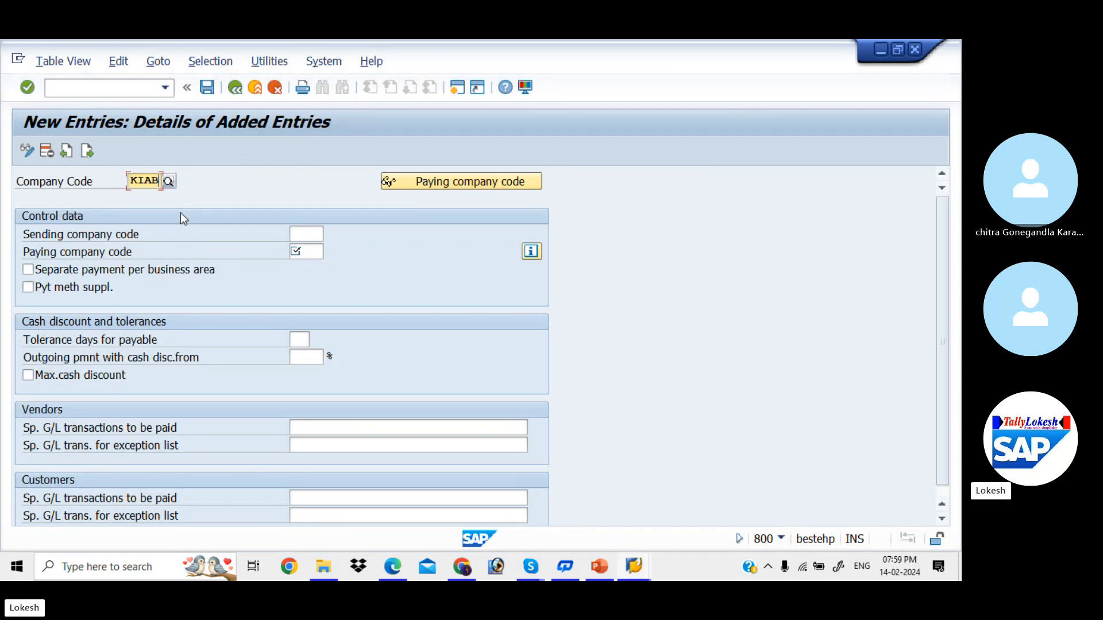
{"action": "key", "text": "Return"}
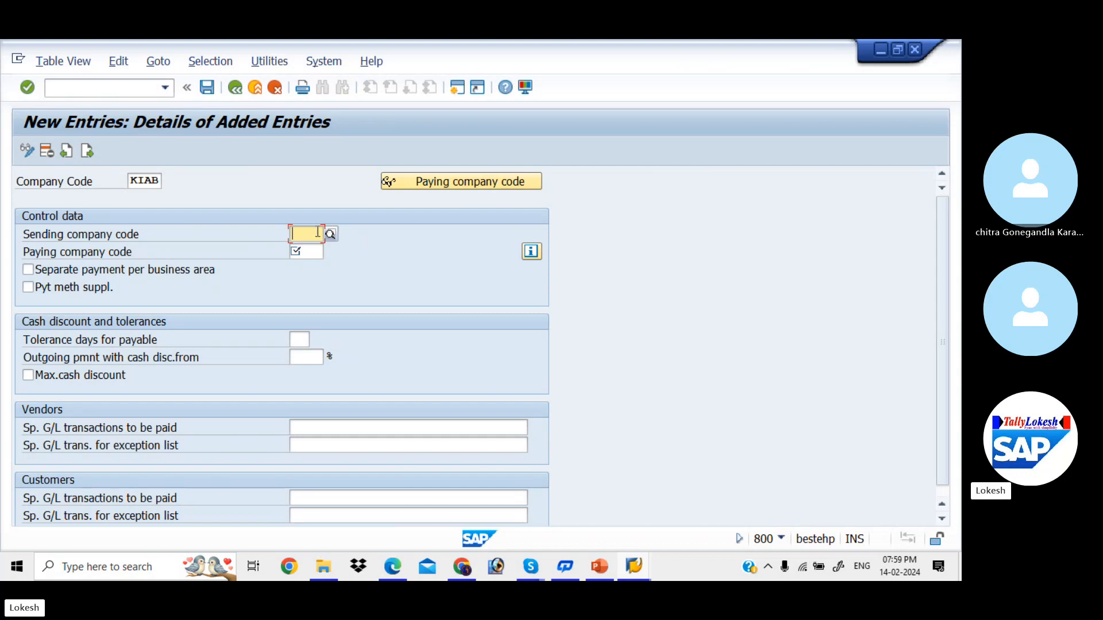
{"action": "left_click", "coordinate": [309, 253]}
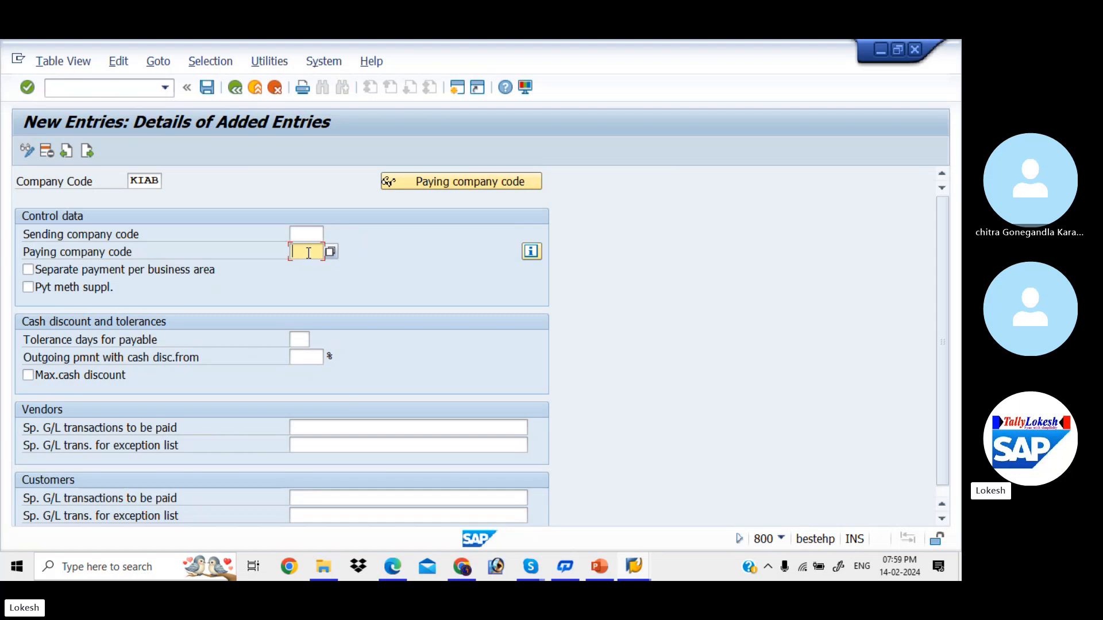
{"action": "type", "text": "KIAB"}
{"action": "left_click", "coordinate": [305, 235]}
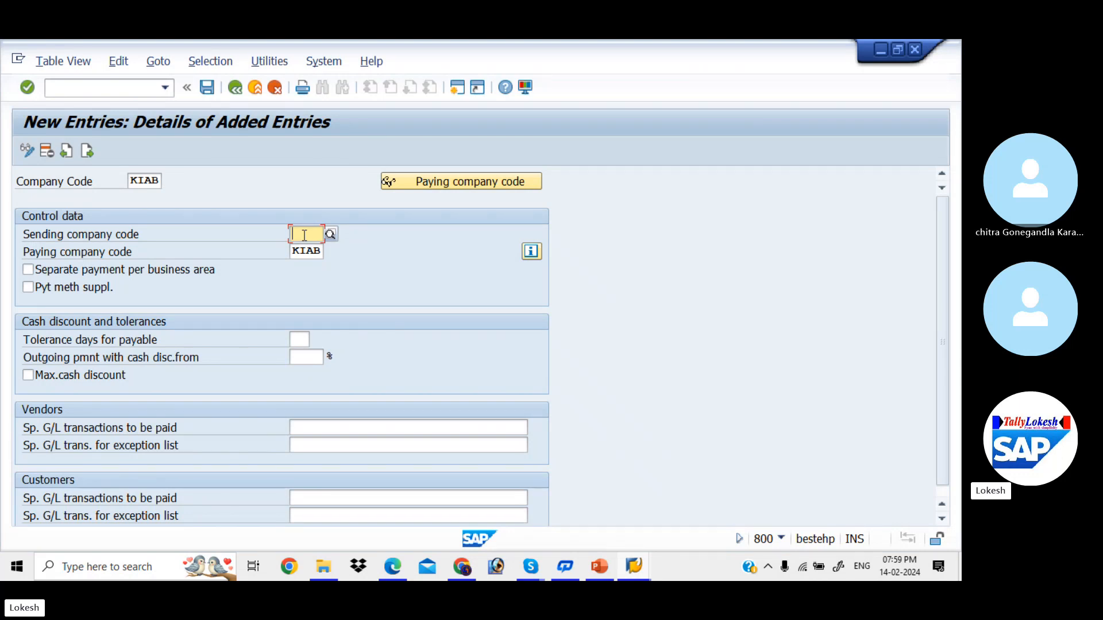
{"action": "left_click", "coordinate": [29, 270]}
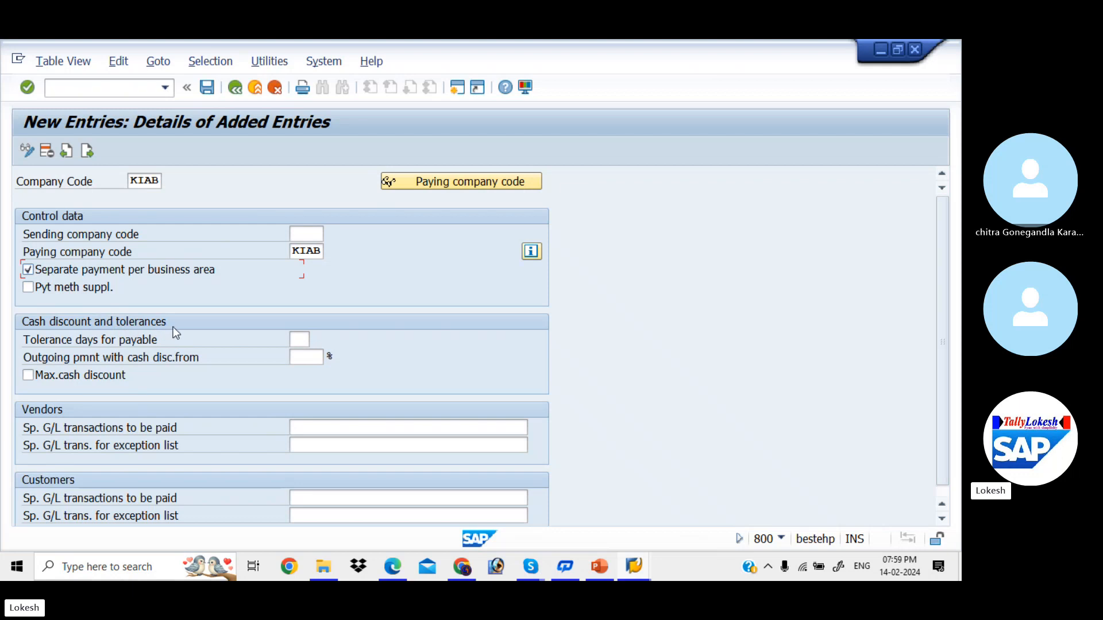
{"action": "left_click", "coordinate": [299, 340]}
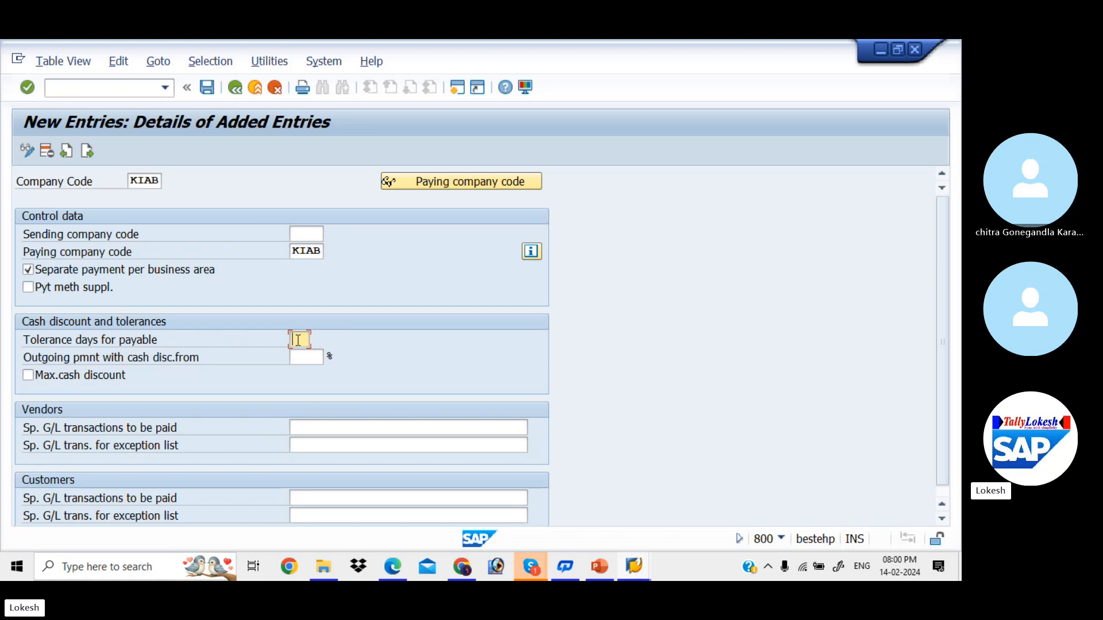
- Set 2 tolerance days, outgoing cash discount from 5%, max cash discount on, and list special G/L indicators
{"action": "type", "text": "2"}
{"action": "key", "text": "Tab"}
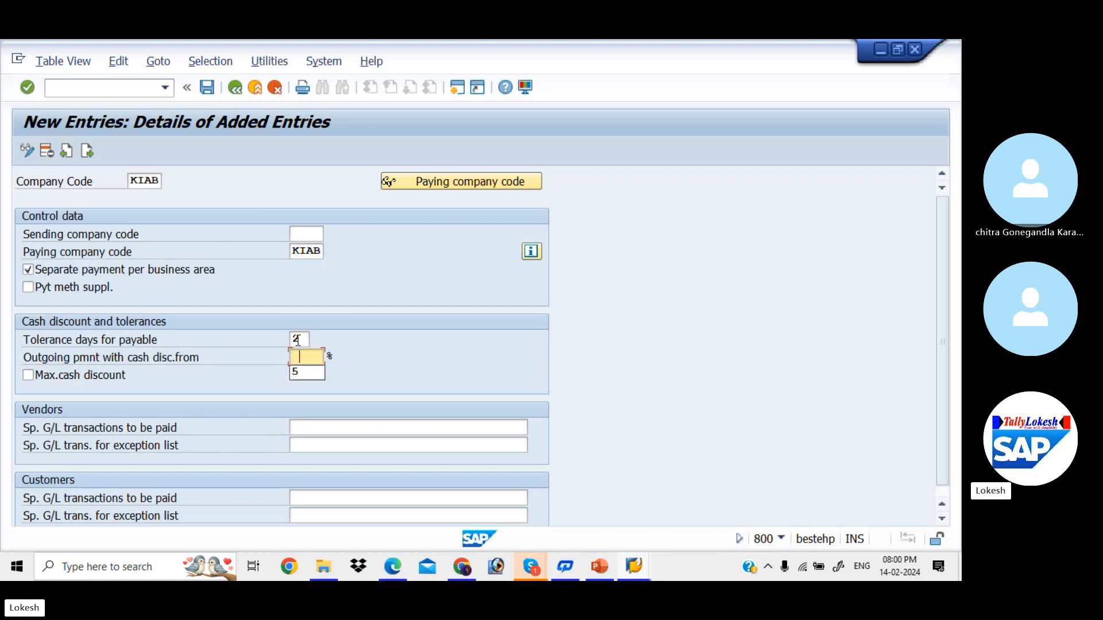
{"action": "key", "text": "Down"}
{"action": "key", "text": "Tab"}
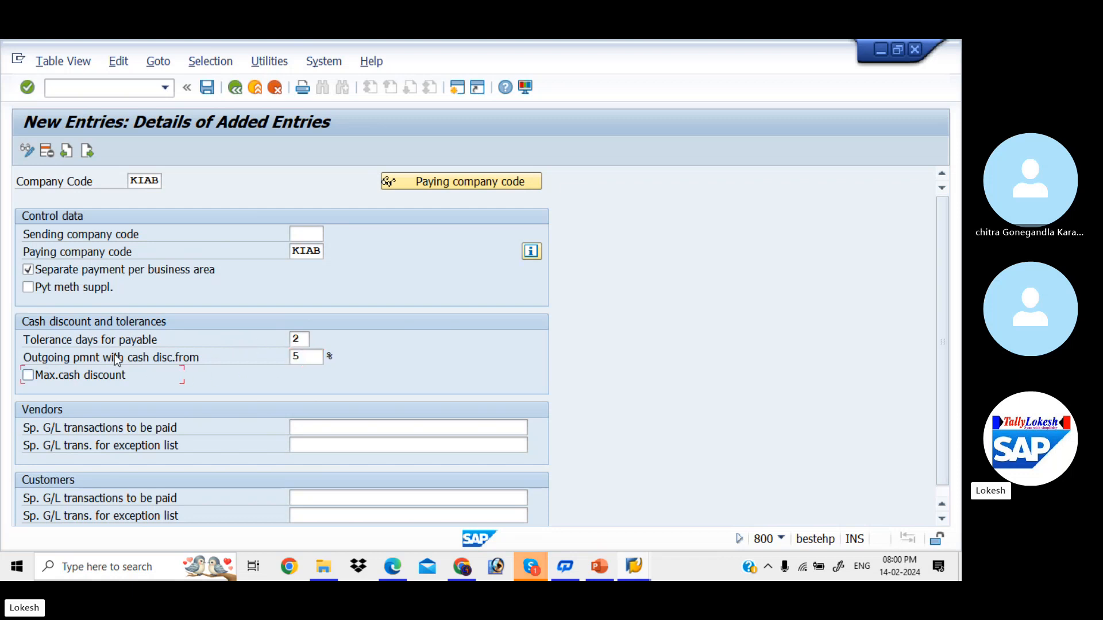
{"action": "left_click", "coordinate": [28, 376]}
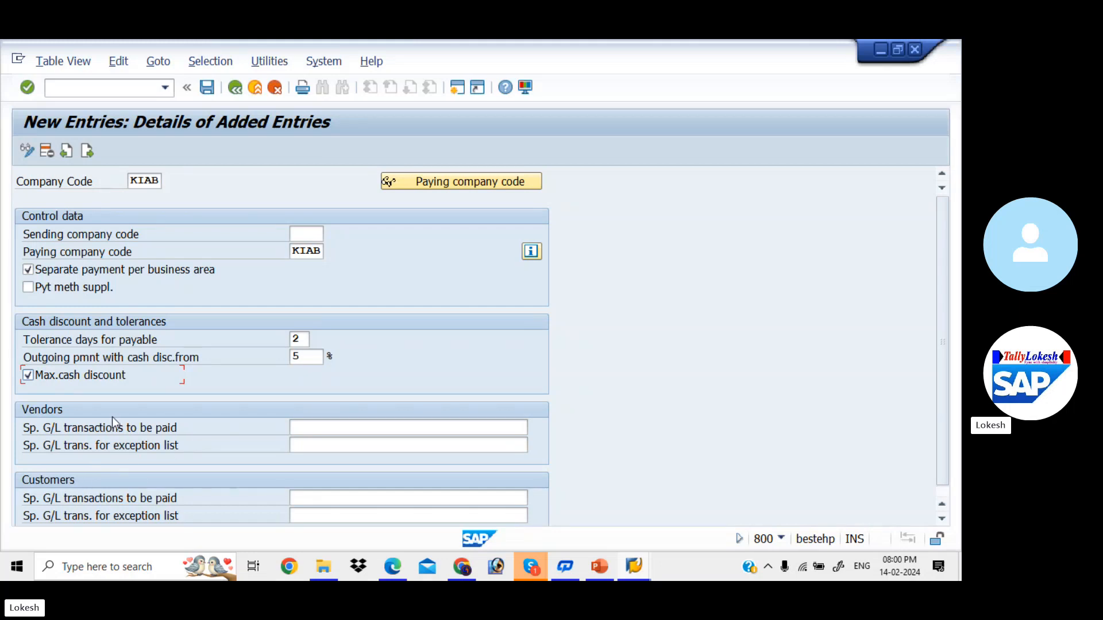
{"action": "left_click", "coordinate": [322, 426]}
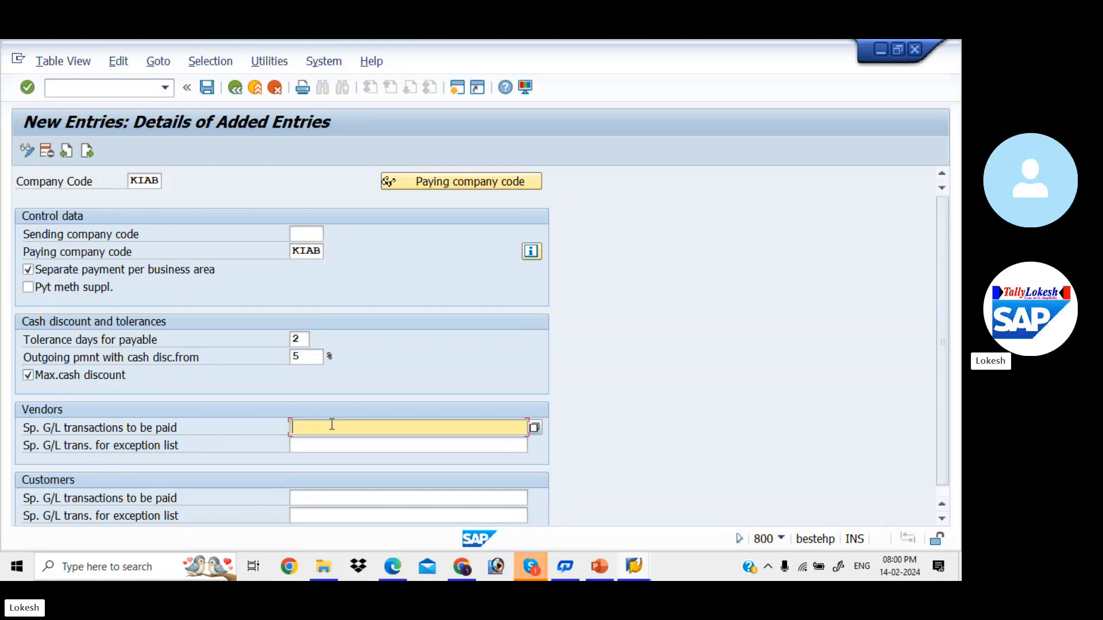
{"action": "left_click", "coordinate": [533, 427]}
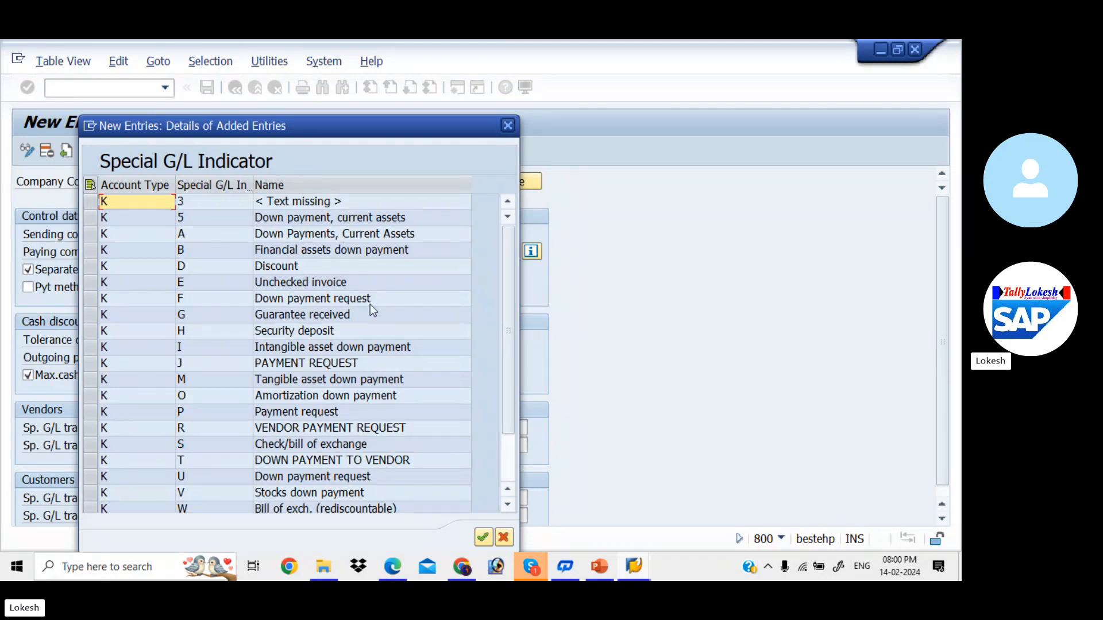
- Enter AF as the special G/L transactions to be paid for both vendors and customers
{"action": "left_click", "coordinate": [508, 126]}
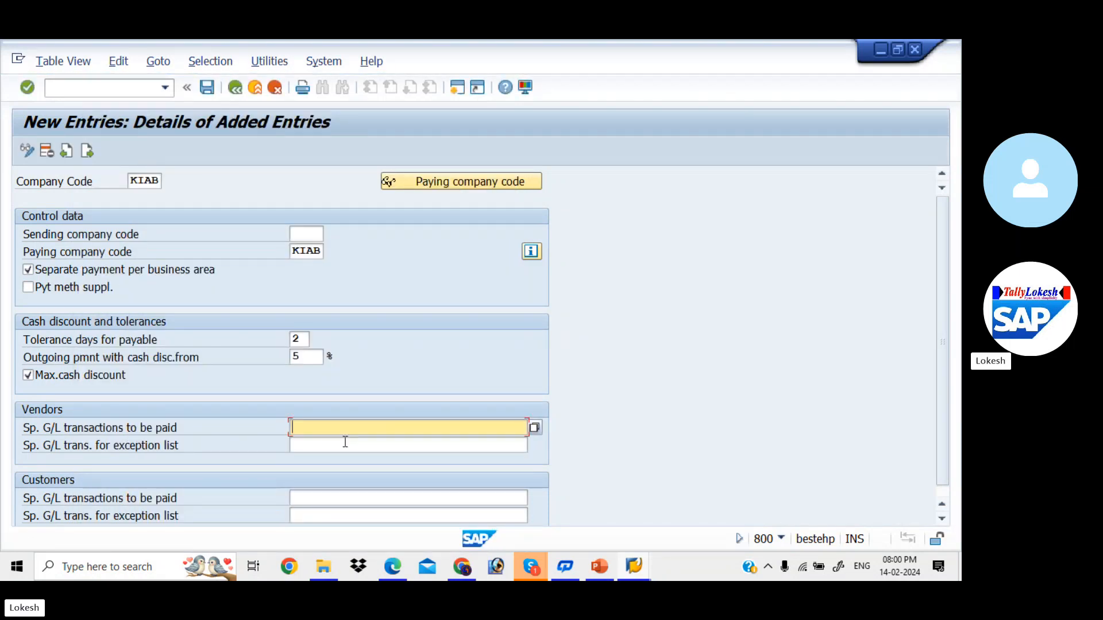
{"action": "type", "text": "AF"}
{"action": "left_click", "coordinate": [309, 497]}
{"action": "type", "text": "AF"}
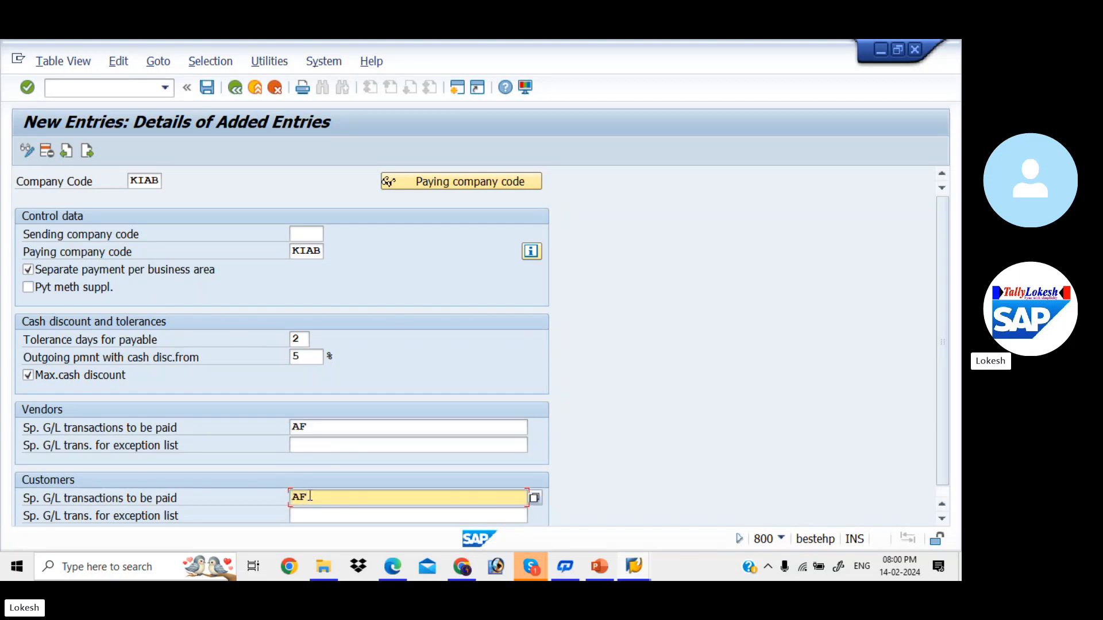
{"action": "scroll", "coordinate": [939, 362], "scroll_direction": "down", "scroll_amount": 1}
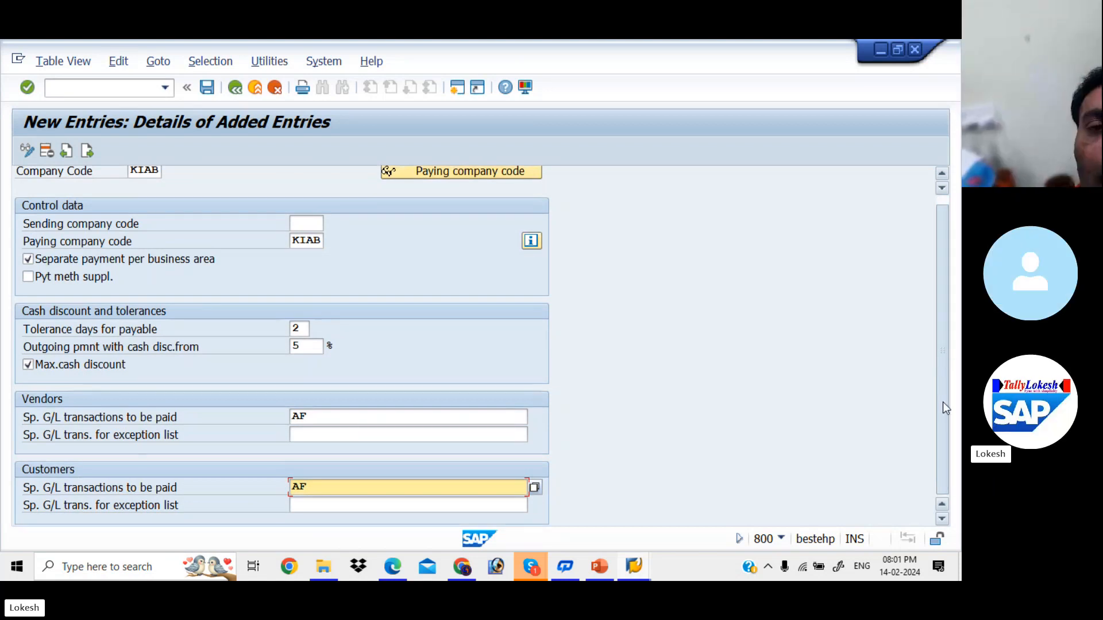
{"action": "left_click_drag", "start_coordinate": [942, 402], "coordinate": [937, 246]}
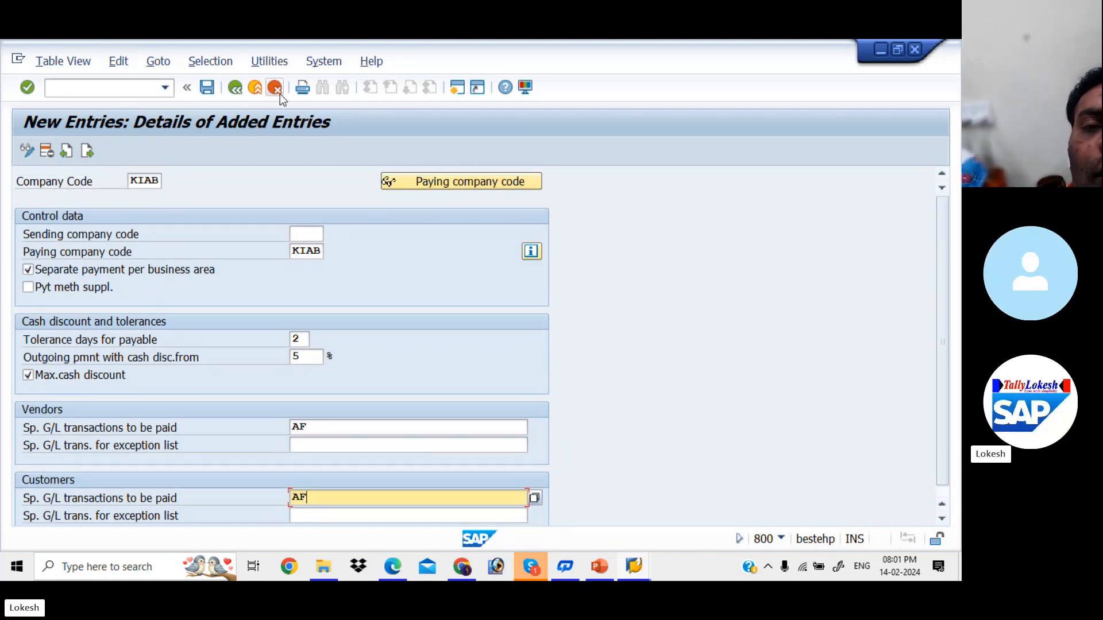
- Save KIAB's settings in a new customizing request 'AUTOMATIC PAYMENT PROGRAM FOR KIAB'
{"action": "left_click", "coordinate": [208, 92]}
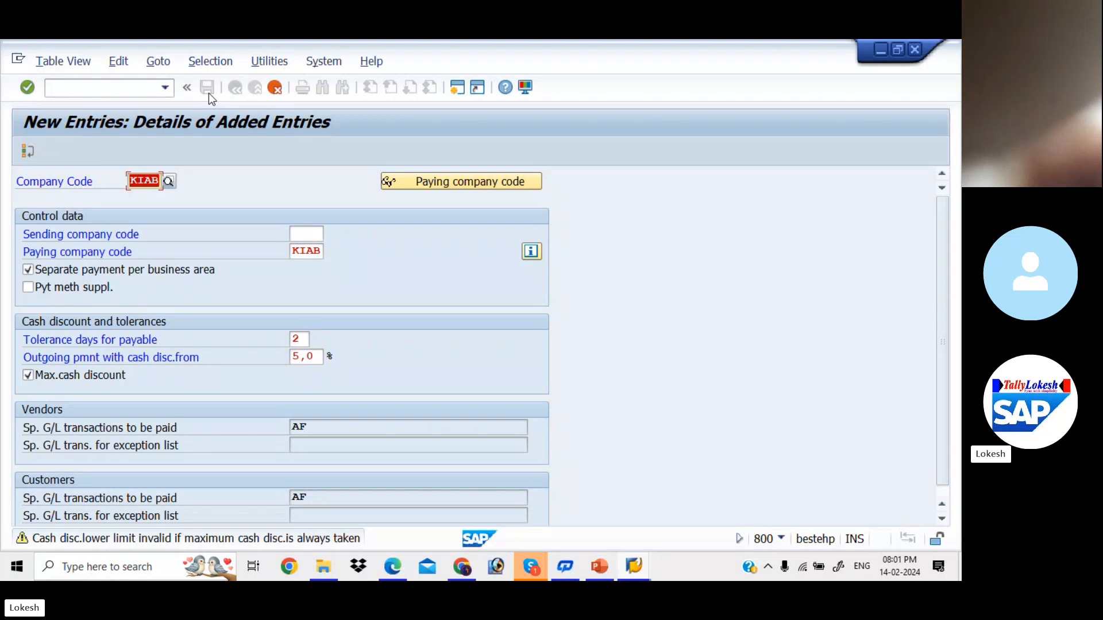
{"action": "key", "text": "Return"}
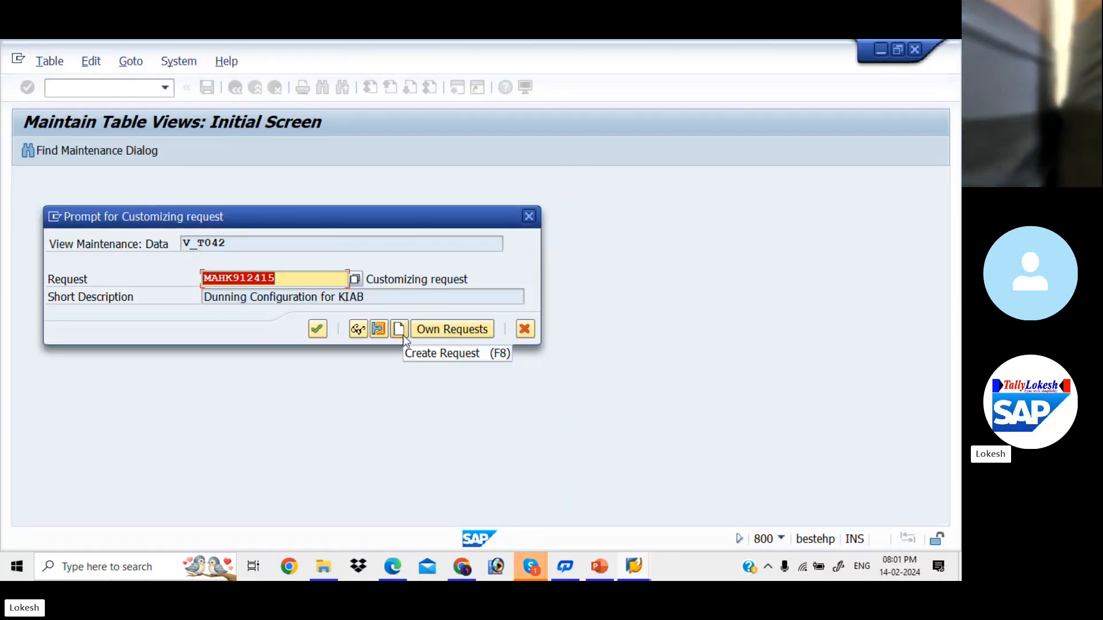
{"action": "left_click", "coordinate": [401, 332]}
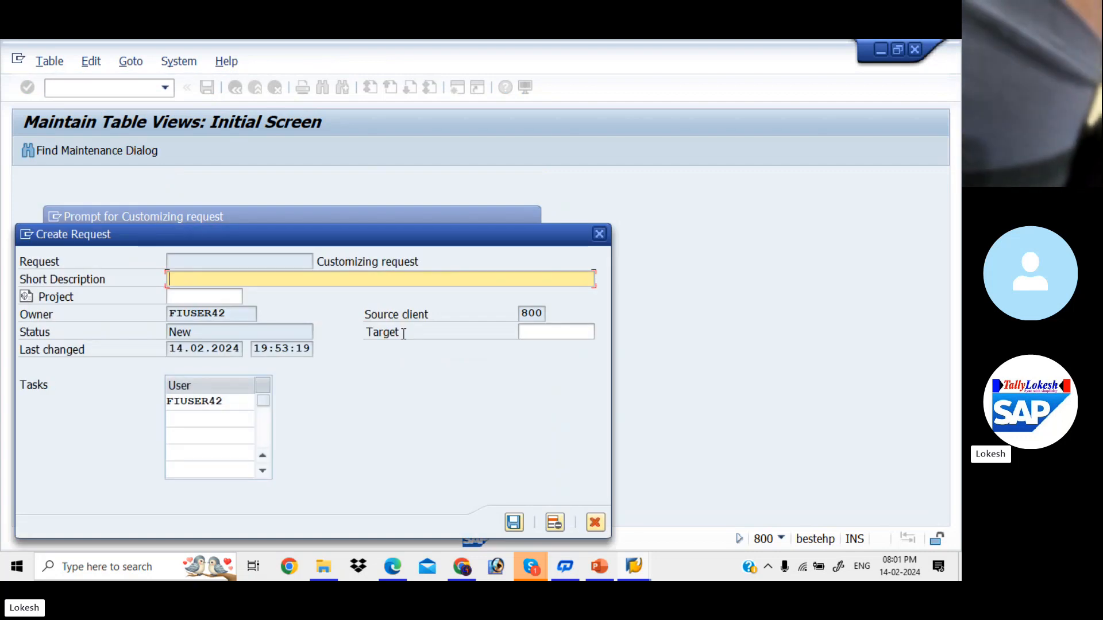
{"action": "type", "text": "AU"}
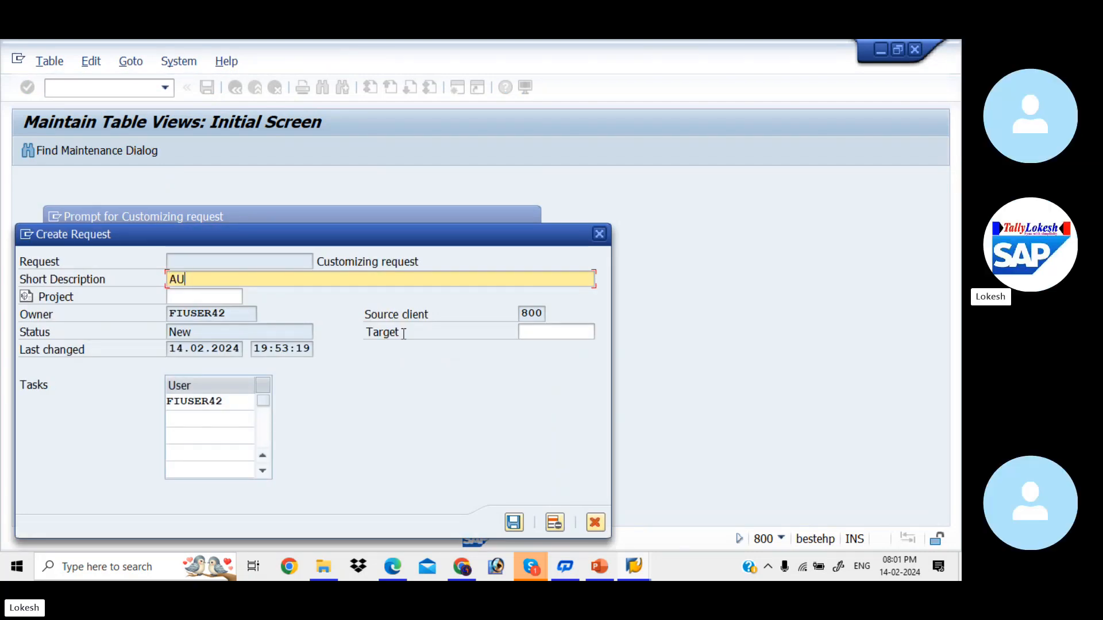
{"action": "type", "text": "TOMATIC "}
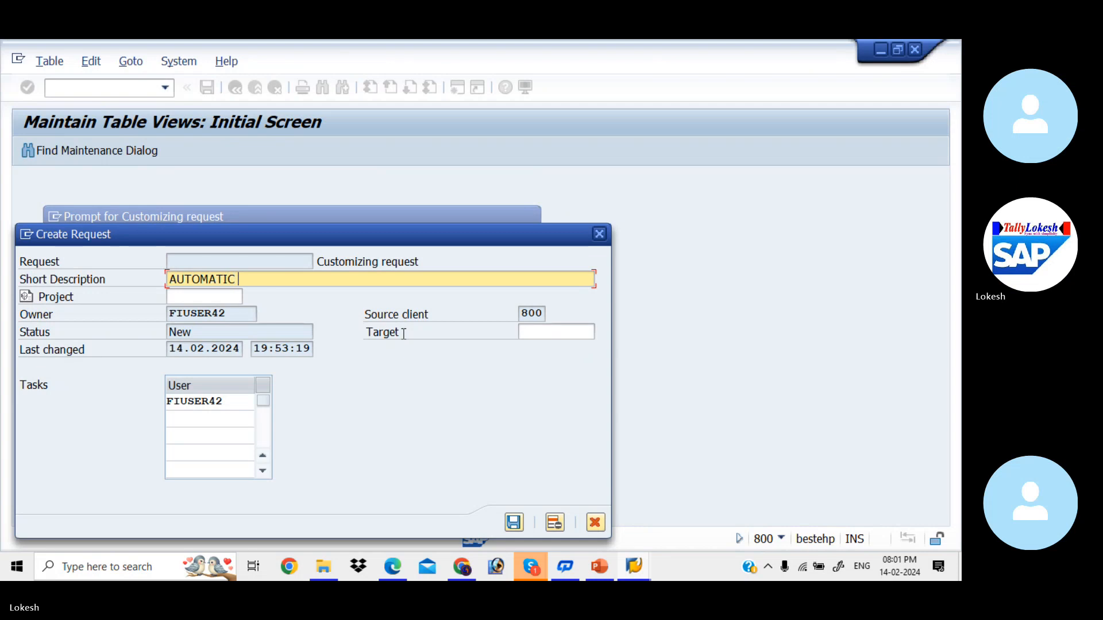
{"action": "type", "text": "PAYMENT PROGRAM "}
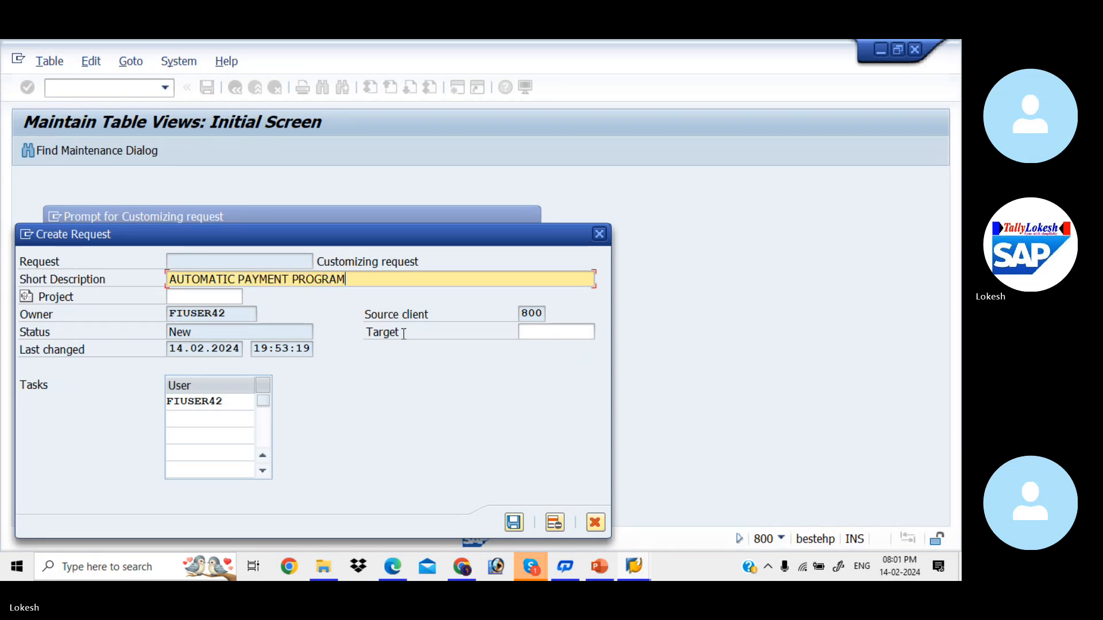
{"action": "type", "text": "FOR "}
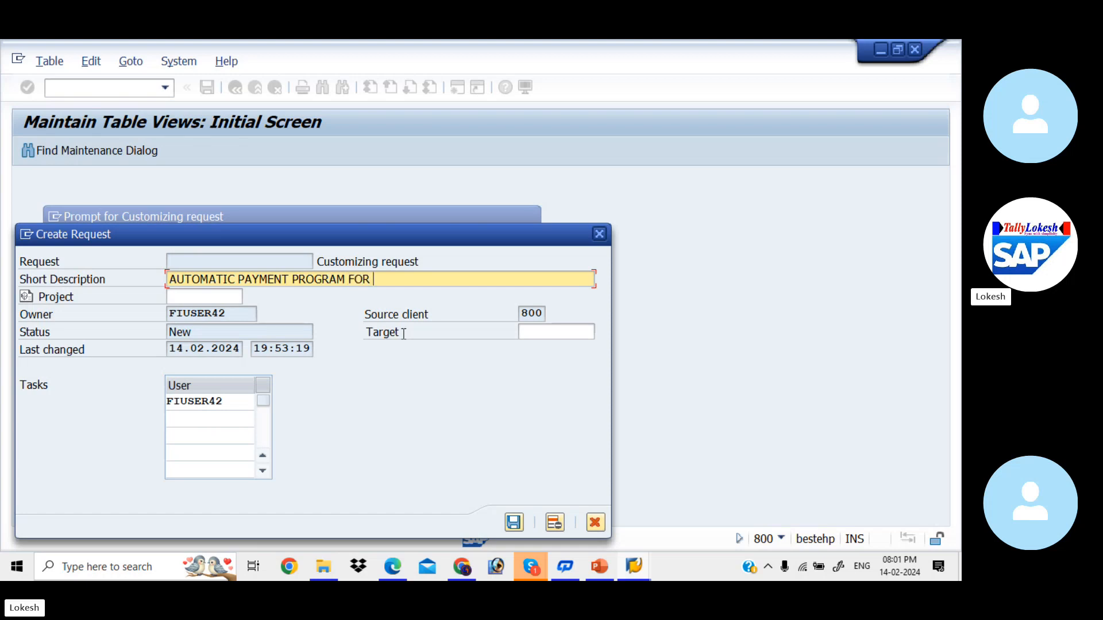
{"action": "type", "text": "KIAB"}
{"action": "left_click", "coordinate": [514, 521]}
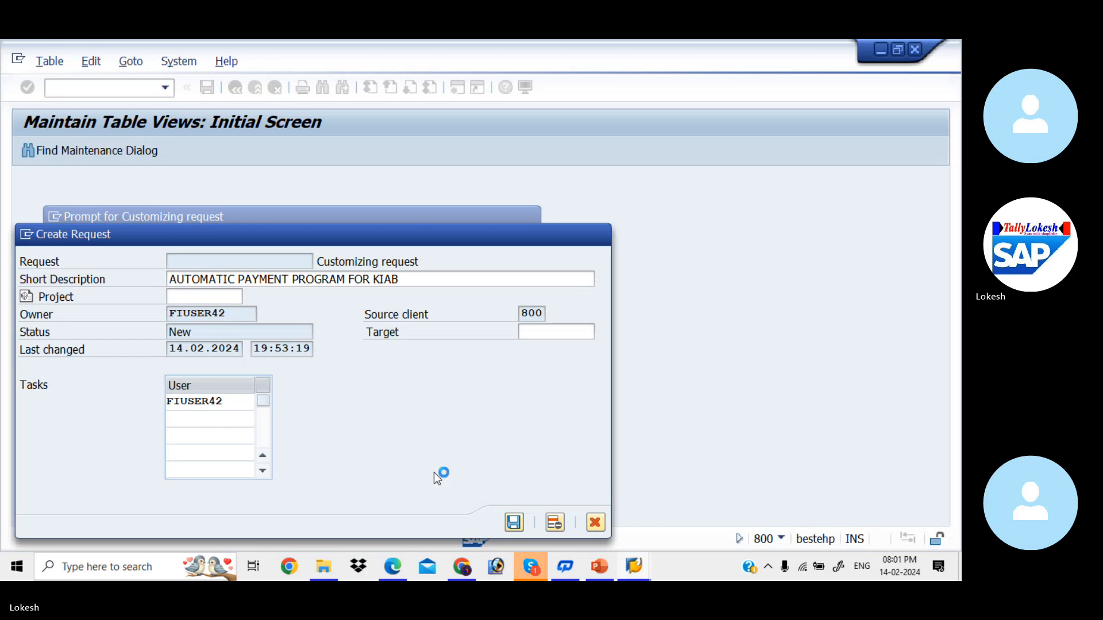
{"action": "left_click", "coordinate": [317, 329]}
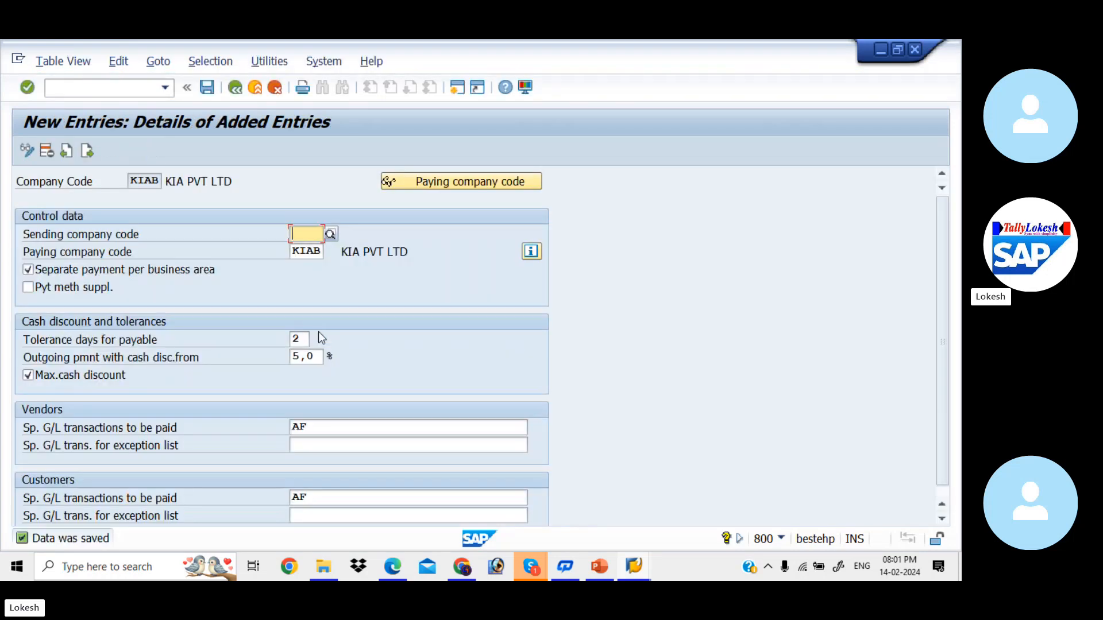
- Leave the company code details and return to the Maintain Payment Program screen
{"action": "left_click", "coordinate": [235, 87]}
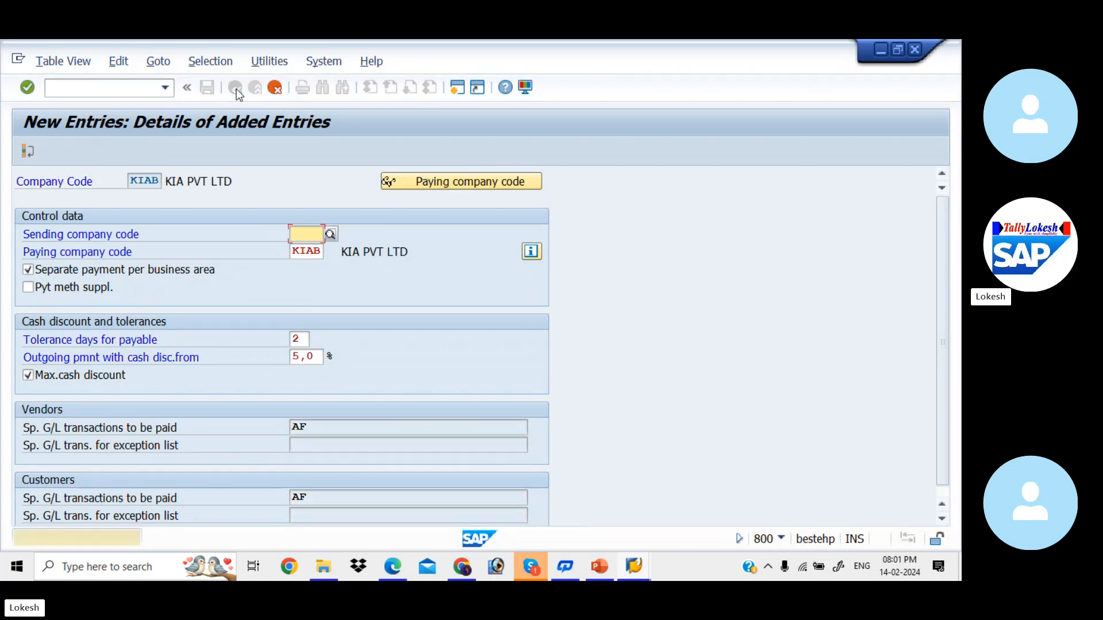
{"action": "left_click", "coordinate": [275, 87]}
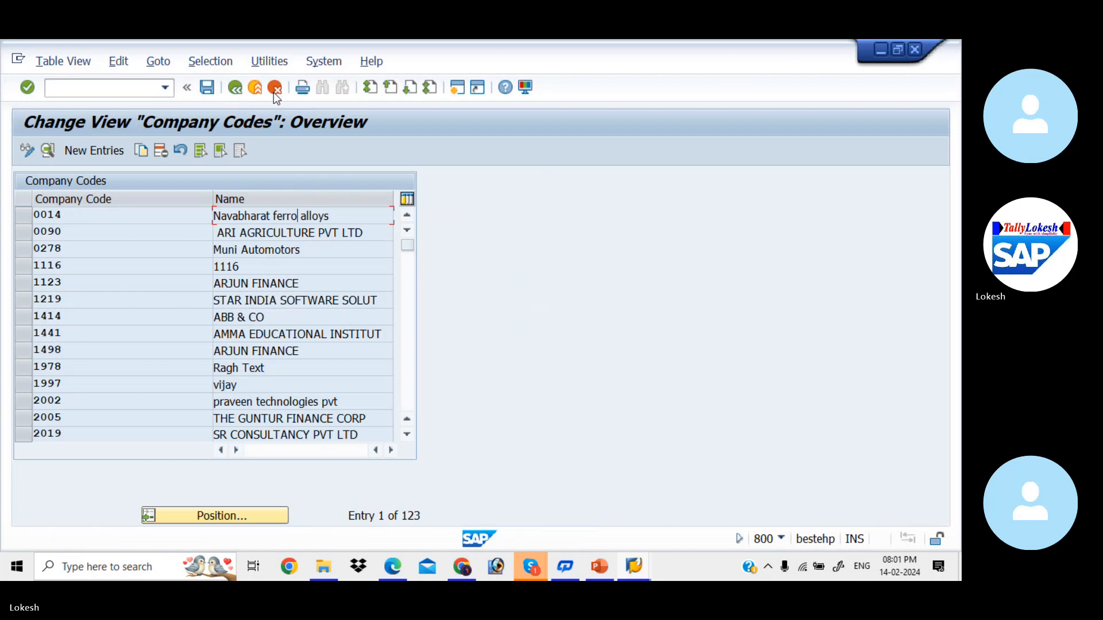
{"action": "left_click", "coordinate": [240, 89]}
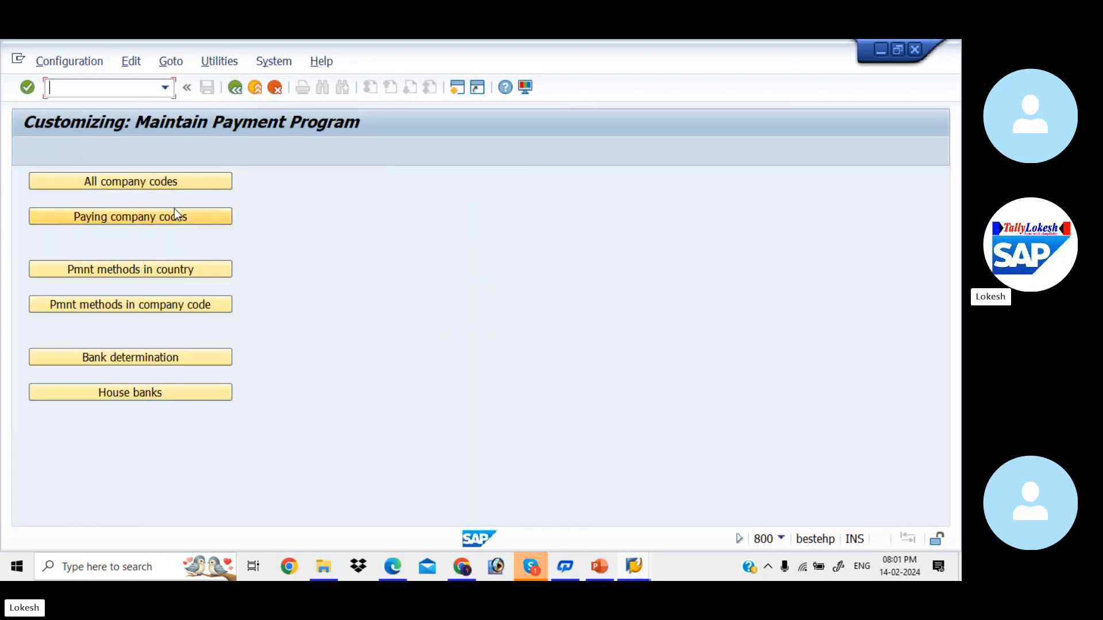
- Create a new paying company code entry for KIAB
{"action": "left_click", "coordinate": [183, 220]}
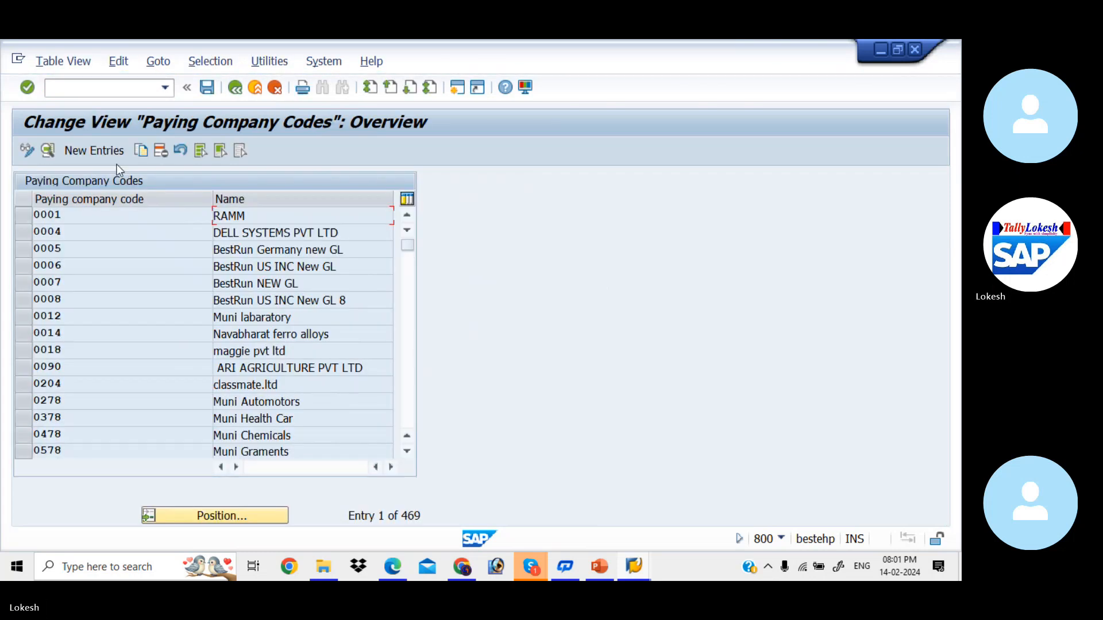
{"action": "left_click", "coordinate": [110, 153]}
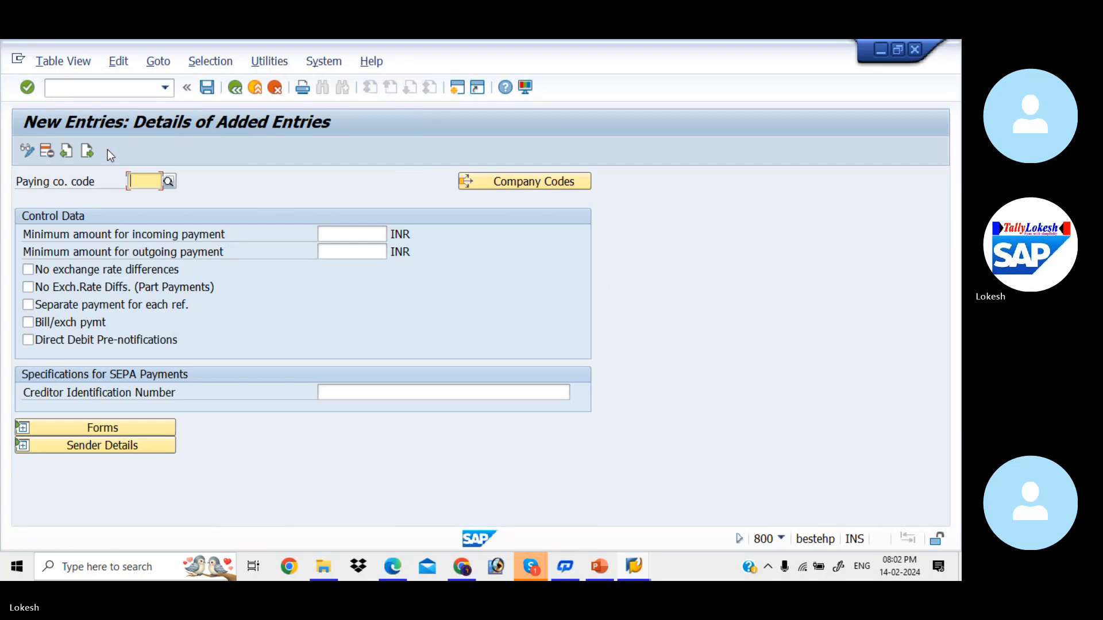
{"action": "key", "text": "Down"}
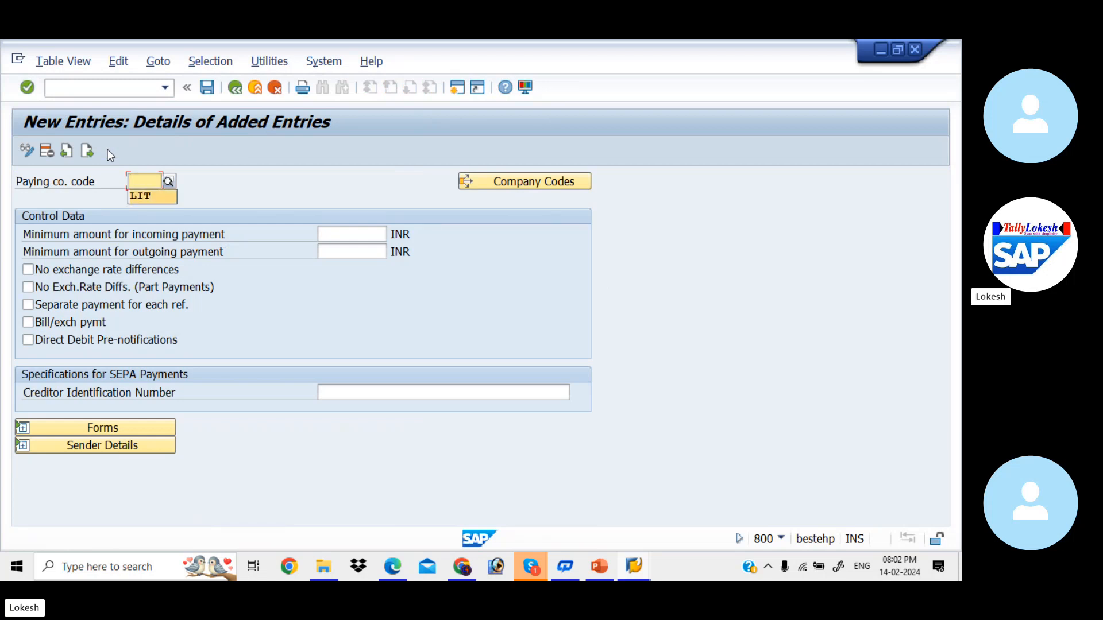
{"action": "key", "text": "Up"}
{"action": "type", "text": "KIAB"}
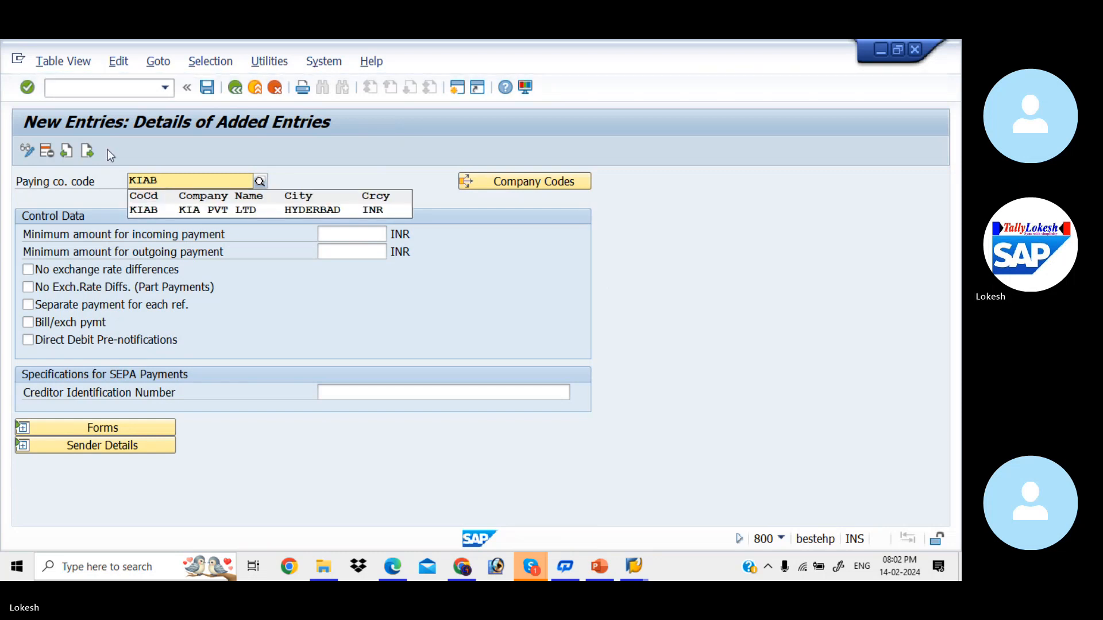
{"action": "key", "text": "Down"}
{"action": "key", "text": "Return"}
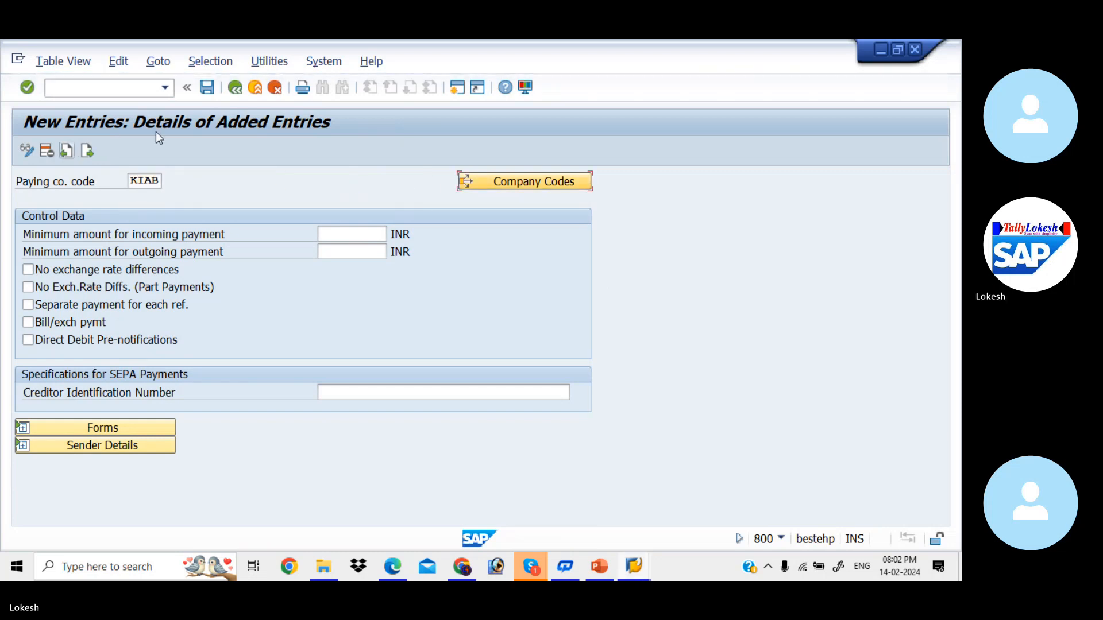
- Set the minimum incoming and outgoing payment amounts to 100 INR
{"action": "left_click", "coordinate": [328, 233]}
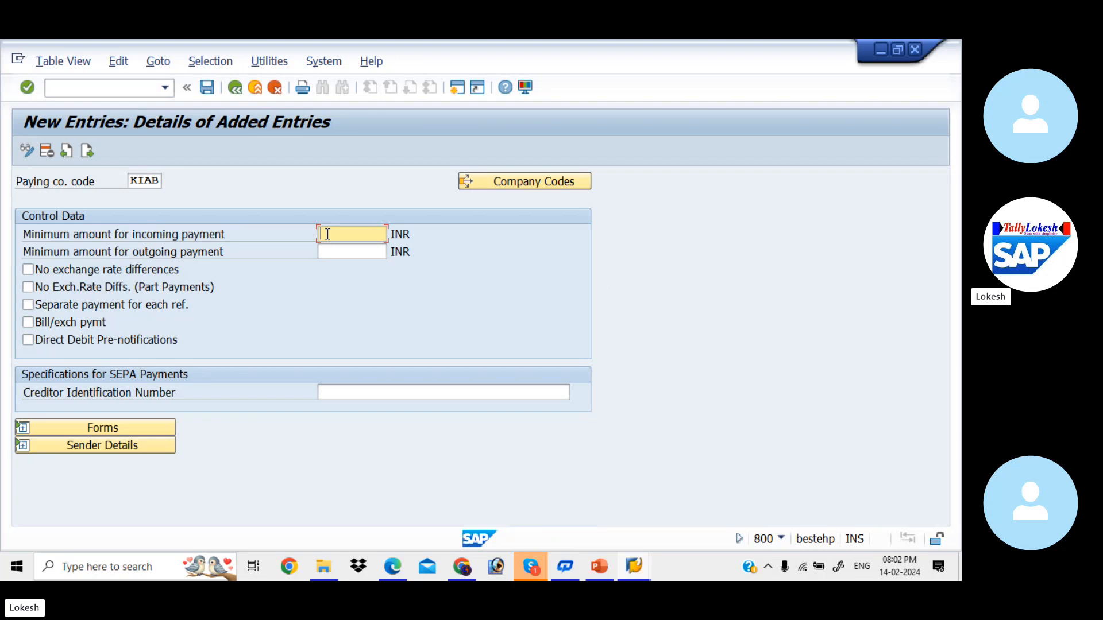
{"action": "left_click", "coordinate": [327, 234]}
{"action": "type", "text": "100"}
{"action": "key", "text": "Tab"}
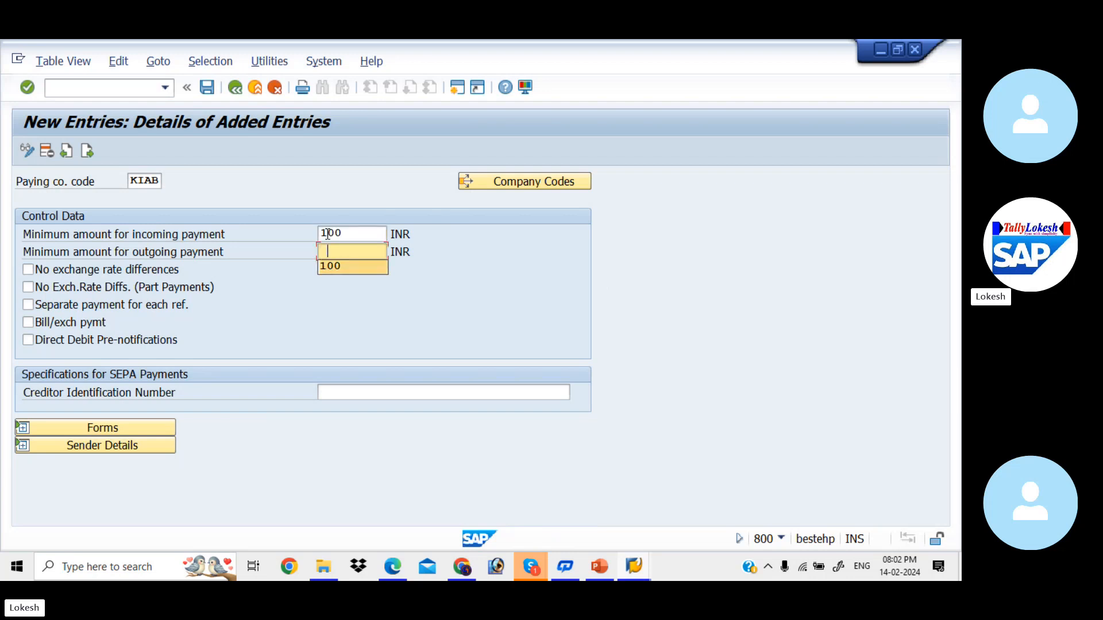
{"action": "type", "text": "100"}
{"action": "key", "text": "Tab"}
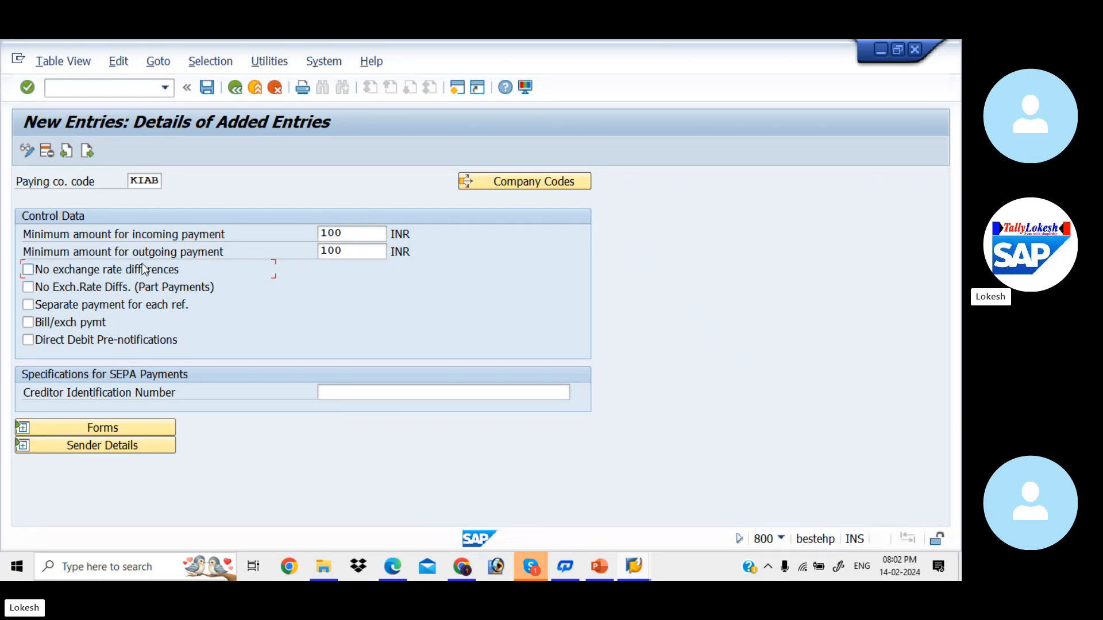
- Exclude exchange rate differences for payments and part payments, leaving separate payment per reference off
{"action": "left_click", "coordinate": [29, 270]}
{"action": "left_click", "coordinate": [31, 289]}
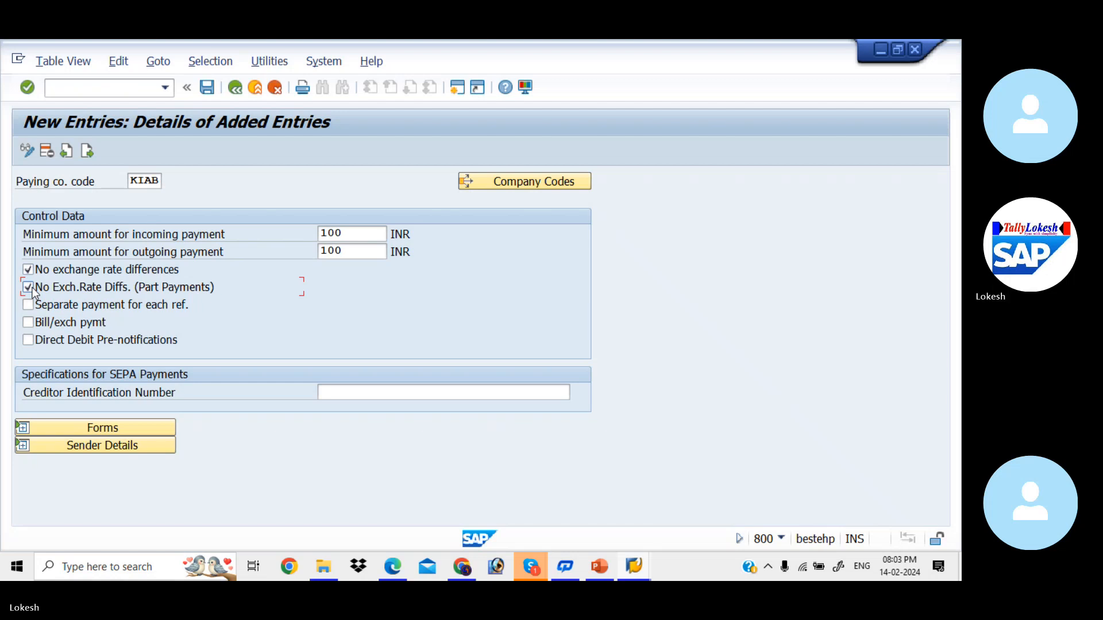
{"action": "left_click", "coordinate": [29, 305]}
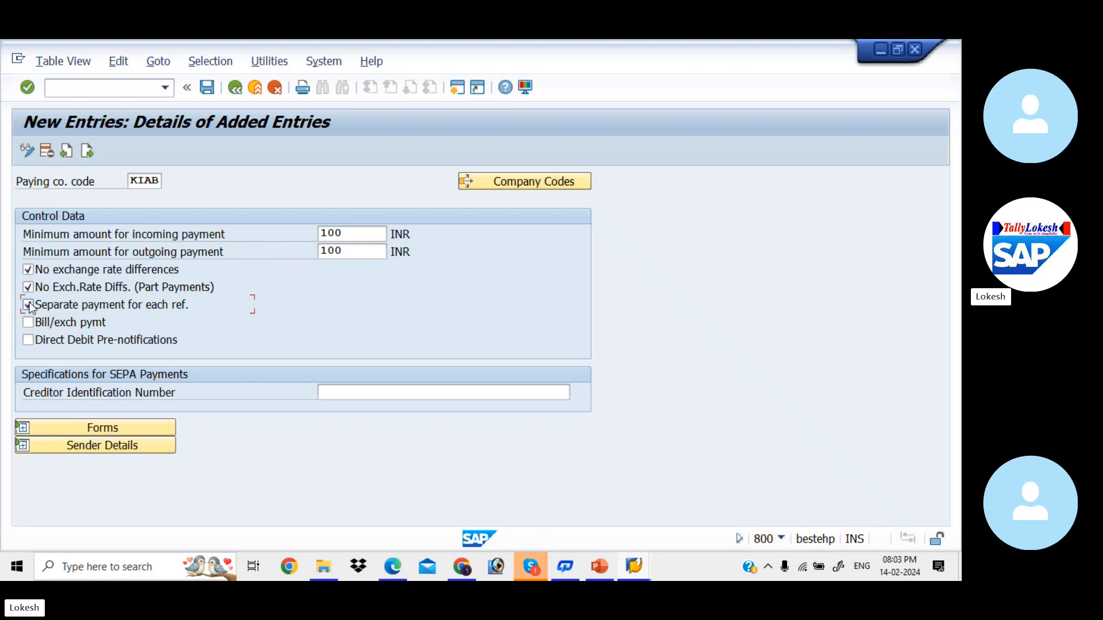
{"action": "left_click", "coordinate": [29, 305]}
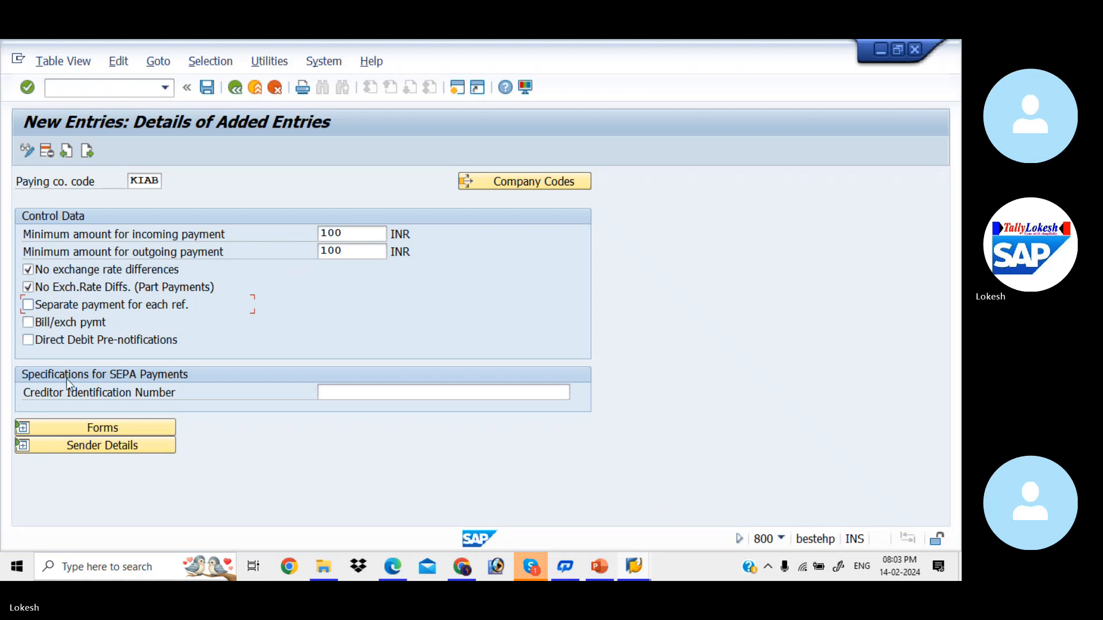
{"action": "left_click", "coordinate": [356, 397]}
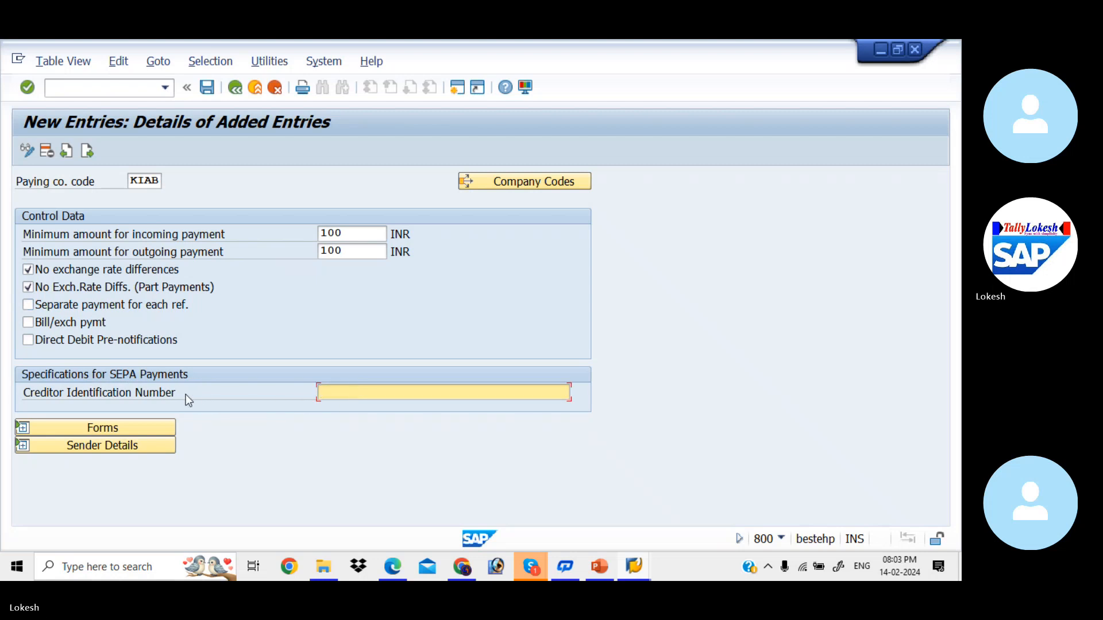
{"action": "left_click", "coordinate": [153, 427]}
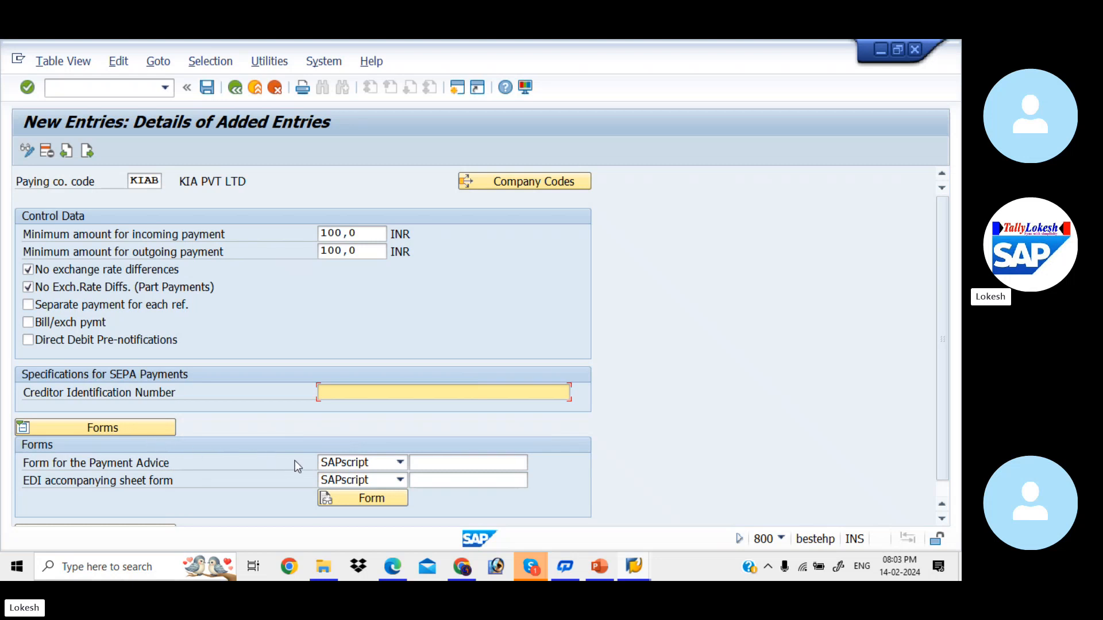
- Choose F110_D_AVIS as the payment advice form and F110_EDI_01 as the EDI accompanying sheet
{"action": "left_click", "coordinate": [458, 462]}
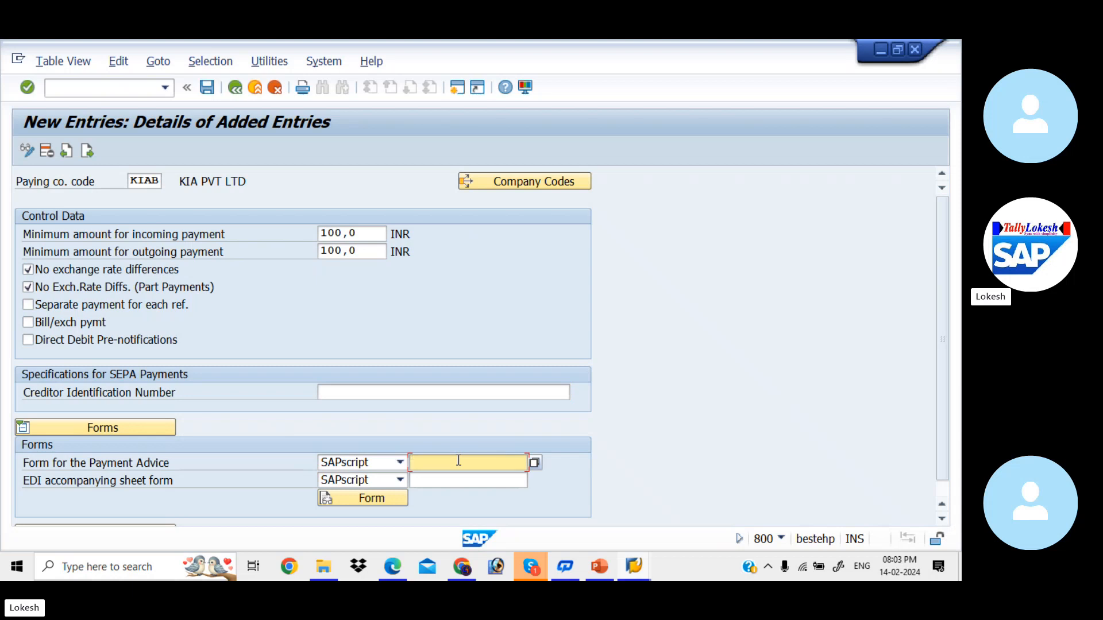
{"action": "left_click", "coordinate": [459, 462]}
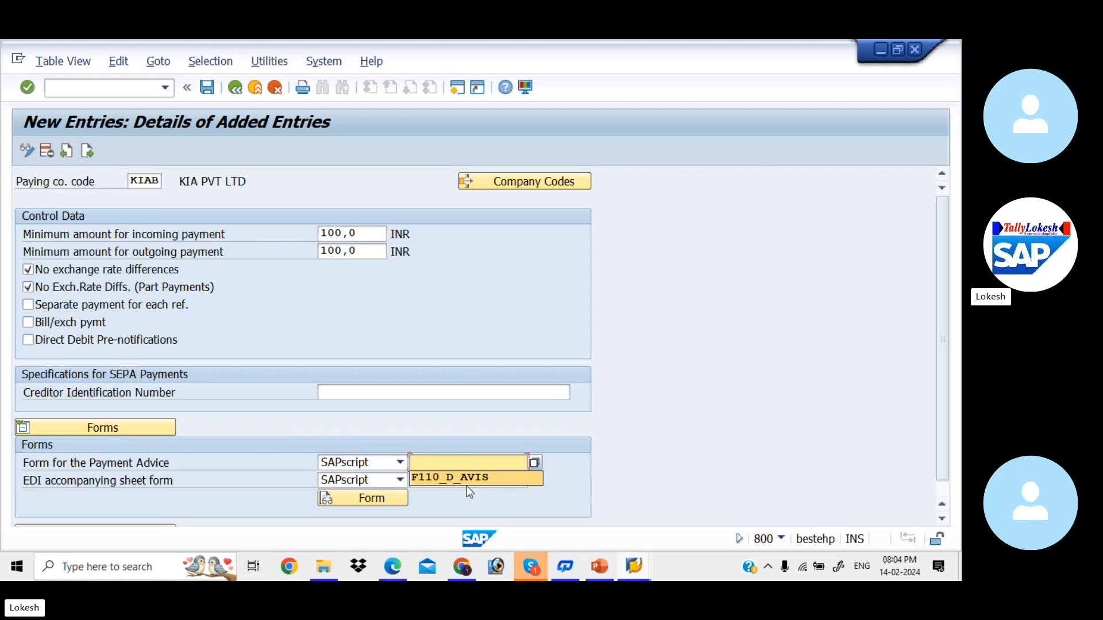
{"action": "left_click", "coordinate": [482, 478]}
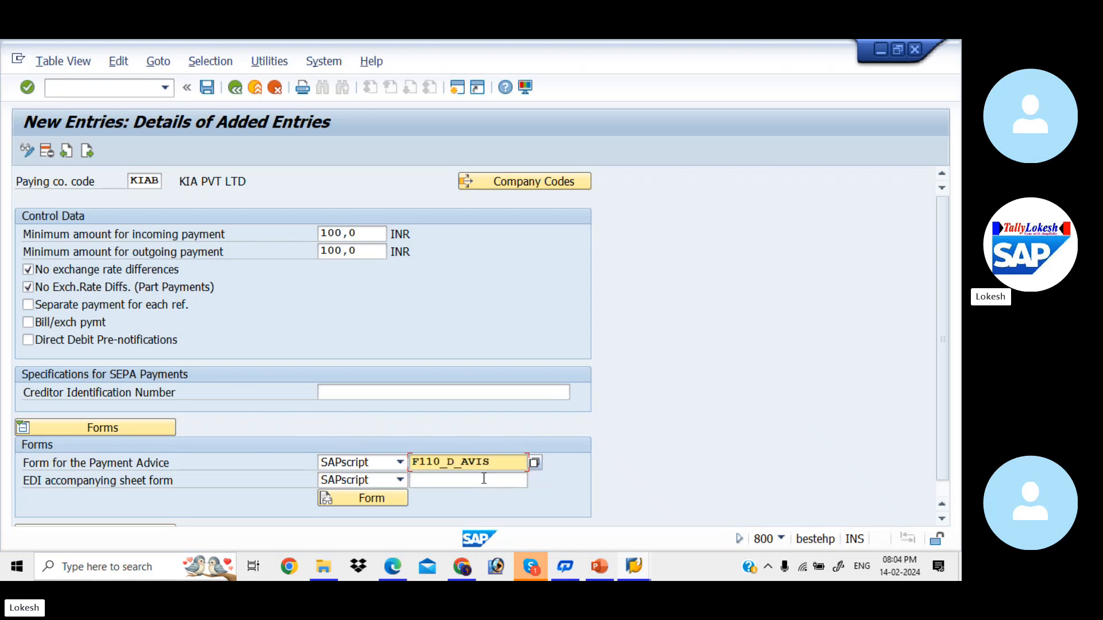
{"action": "left_click", "coordinate": [484, 478]}
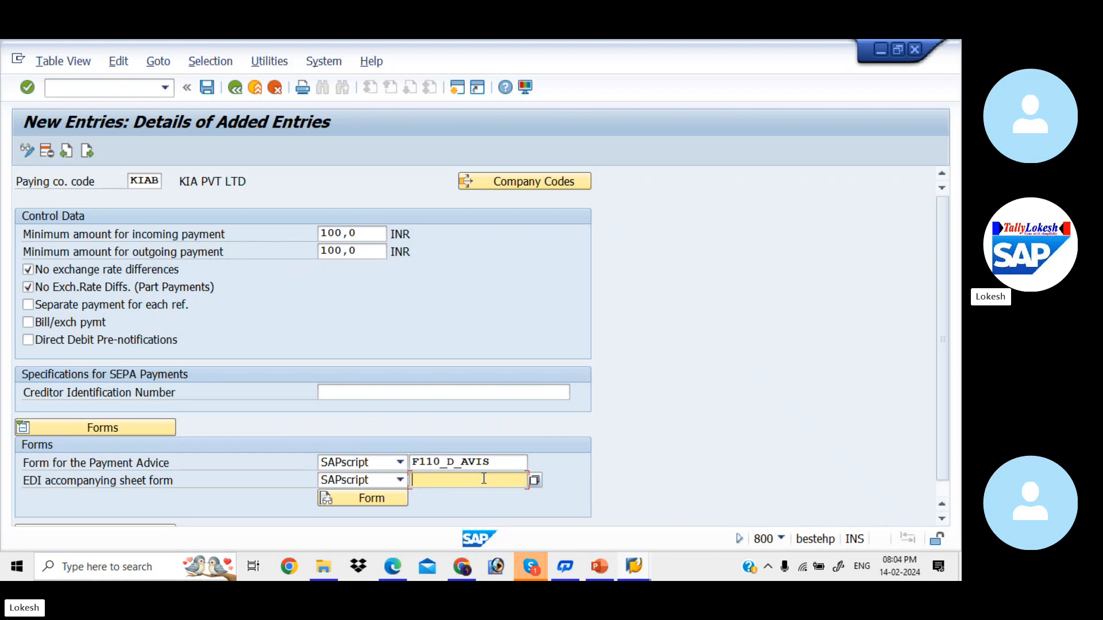
{"action": "left_click", "coordinate": [483, 478]}
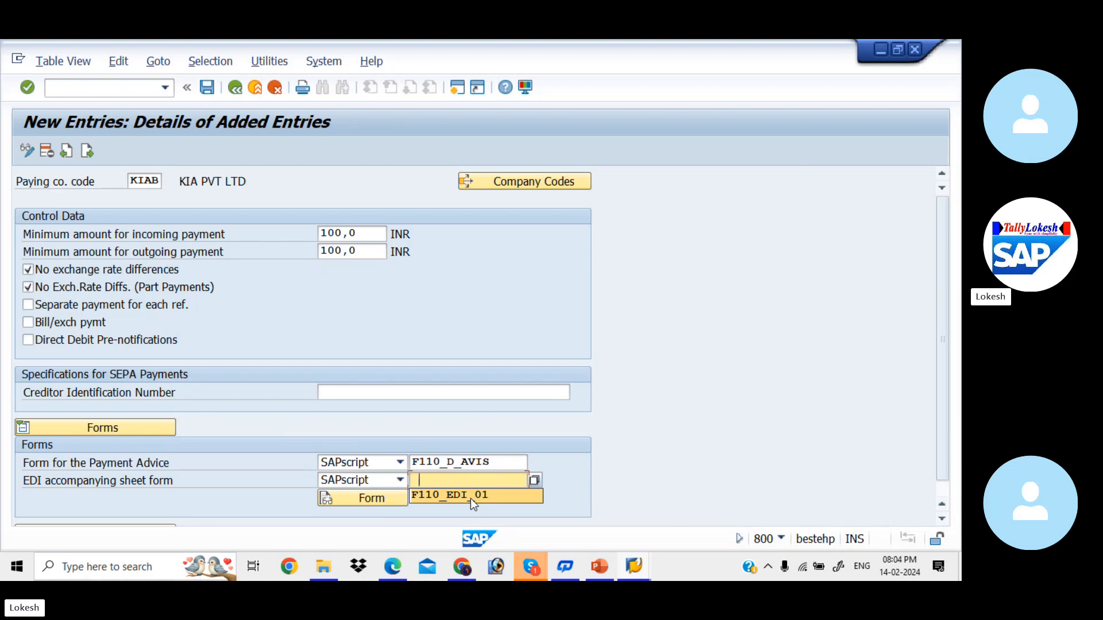
{"action": "left_click", "coordinate": [471, 498]}
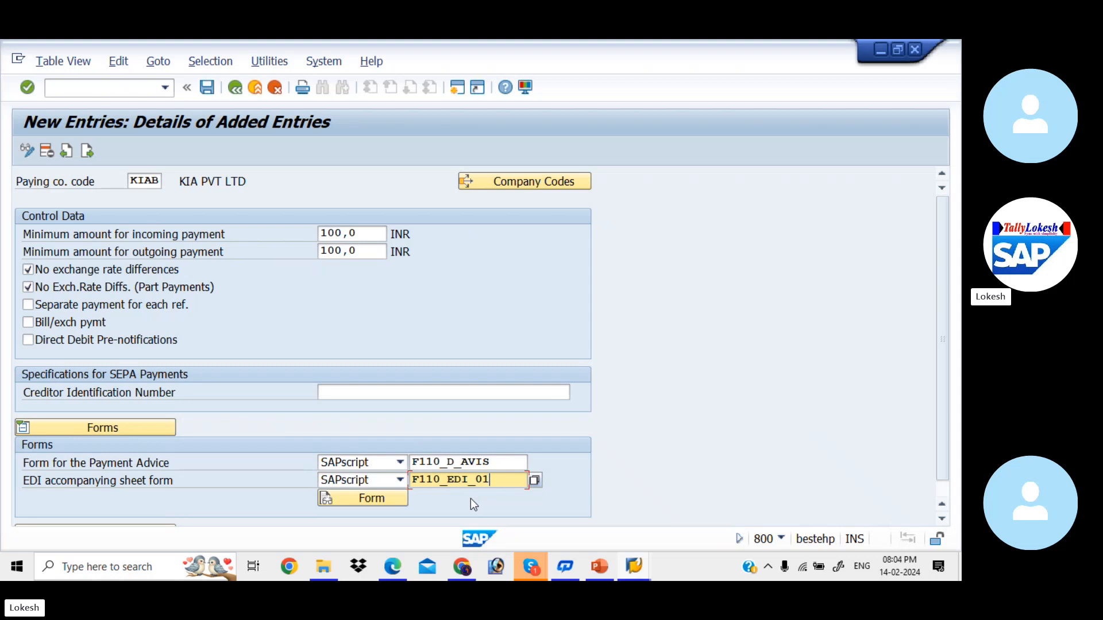
{"action": "scroll", "coordinate": [946, 323], "scroll_direction": "down", "scroll_amount": 1}
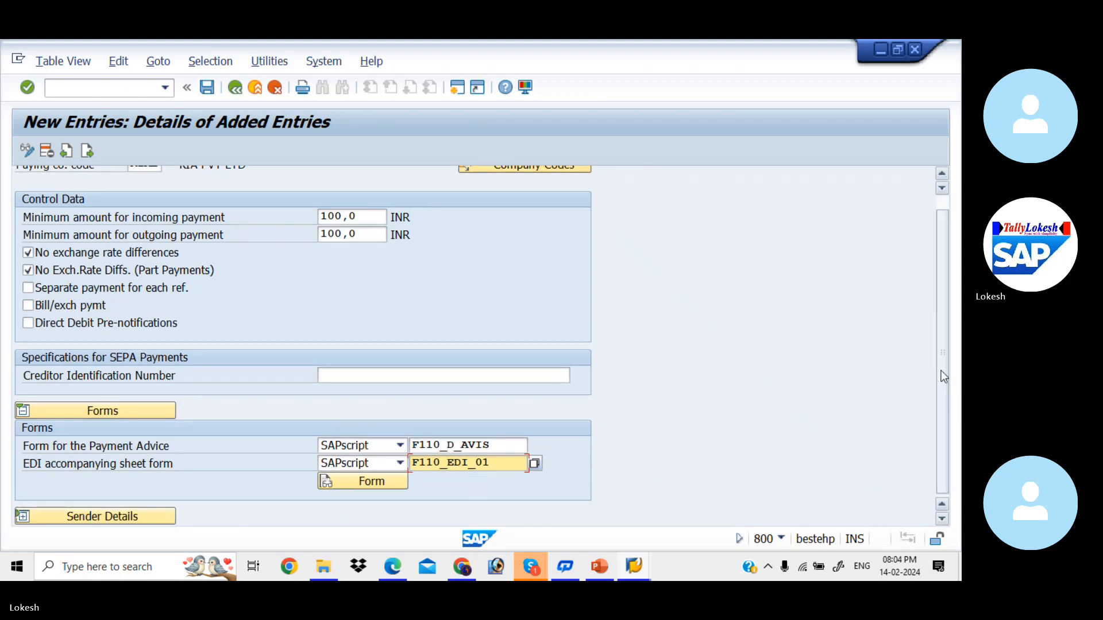
- Open form F110_EDI_01, review its basic and administration data, and start a Printing Test
{"action": "left_click", "coordinate": [381, 485]}
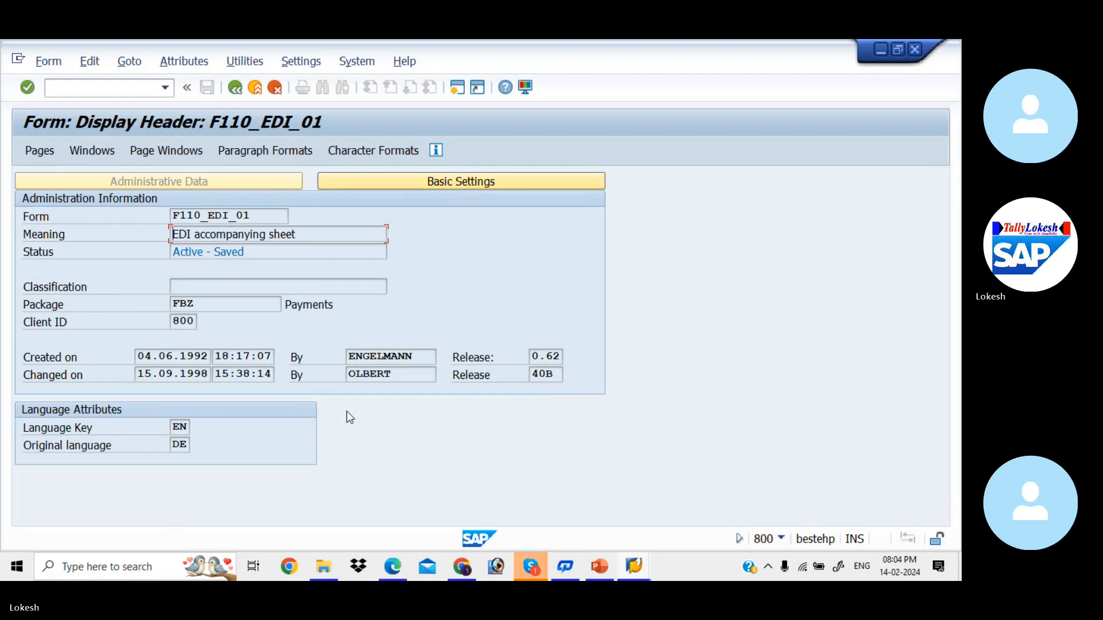
{"action": "left_click", "coordinate": [371, 179]}
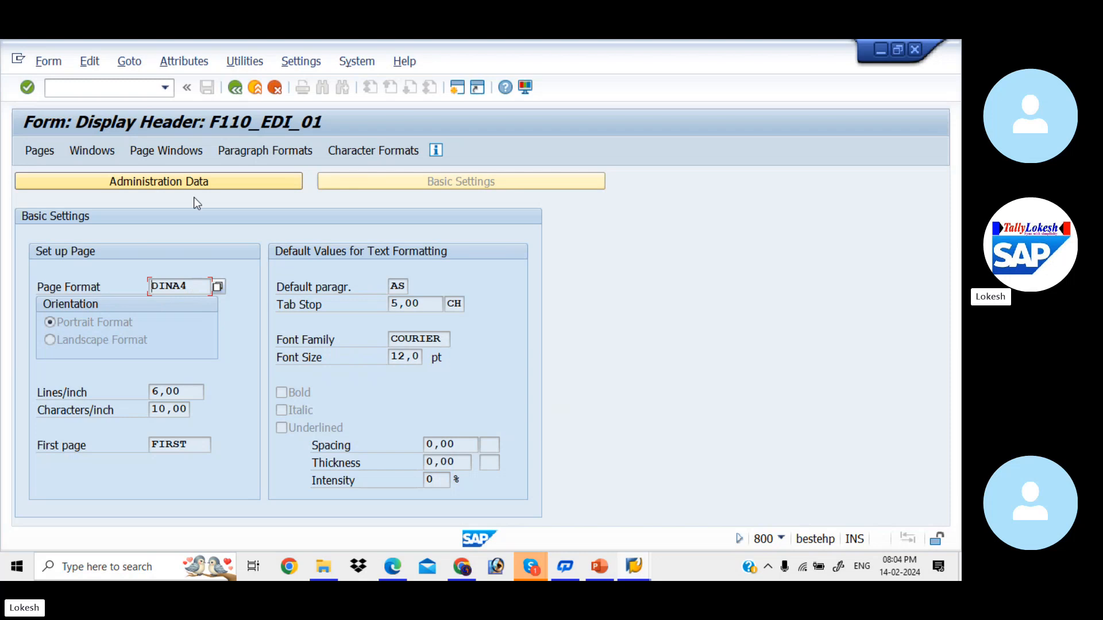
{"action": "left_click", "coordinate": [171, 180]}
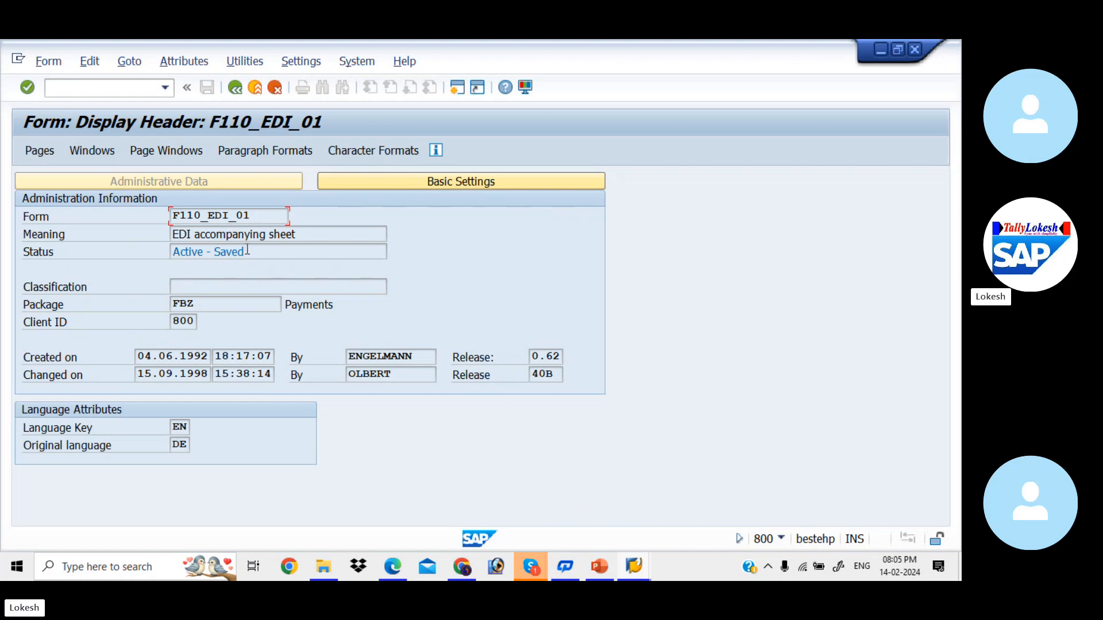
{"action": "left_click", "coordinate": [255, 66]}
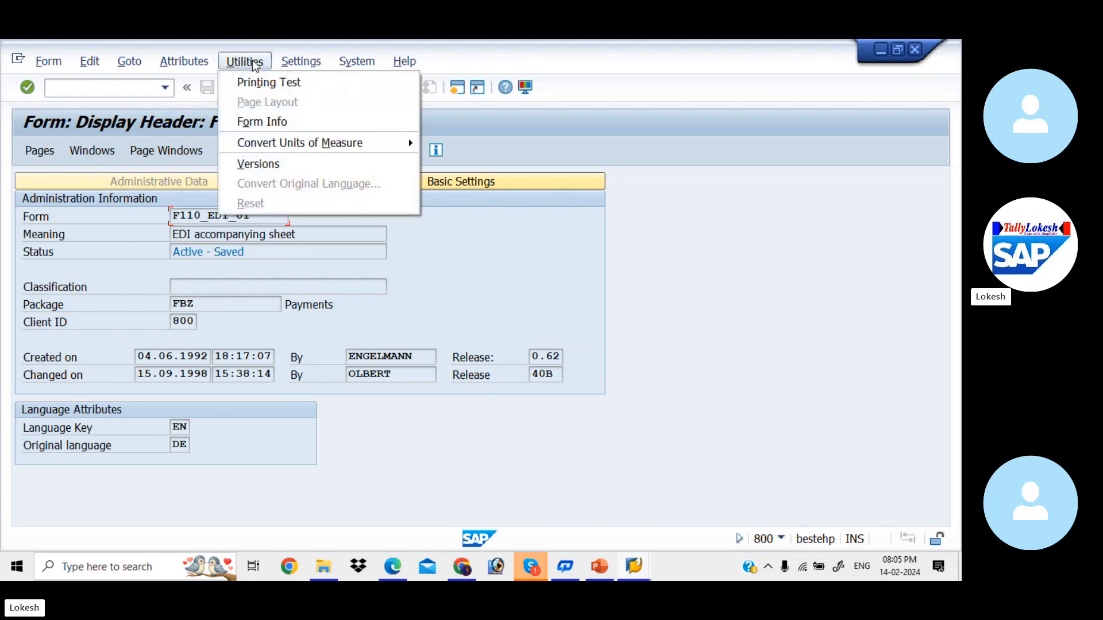
{"action": "left_click", "coordinate": [274, 81]}
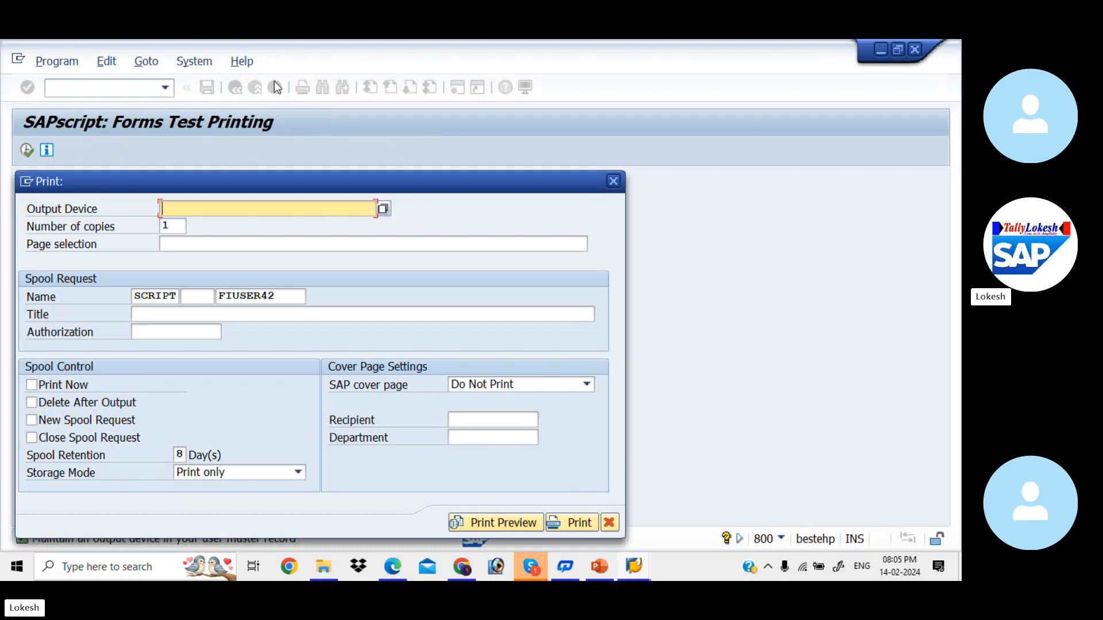
- Print-preview F110_EDI_01 on output device LP01, then go back to KIAB's paying company code entry
{"action": "key", "text": "BackSpace"}
{"action": "key", "text": "Down"}
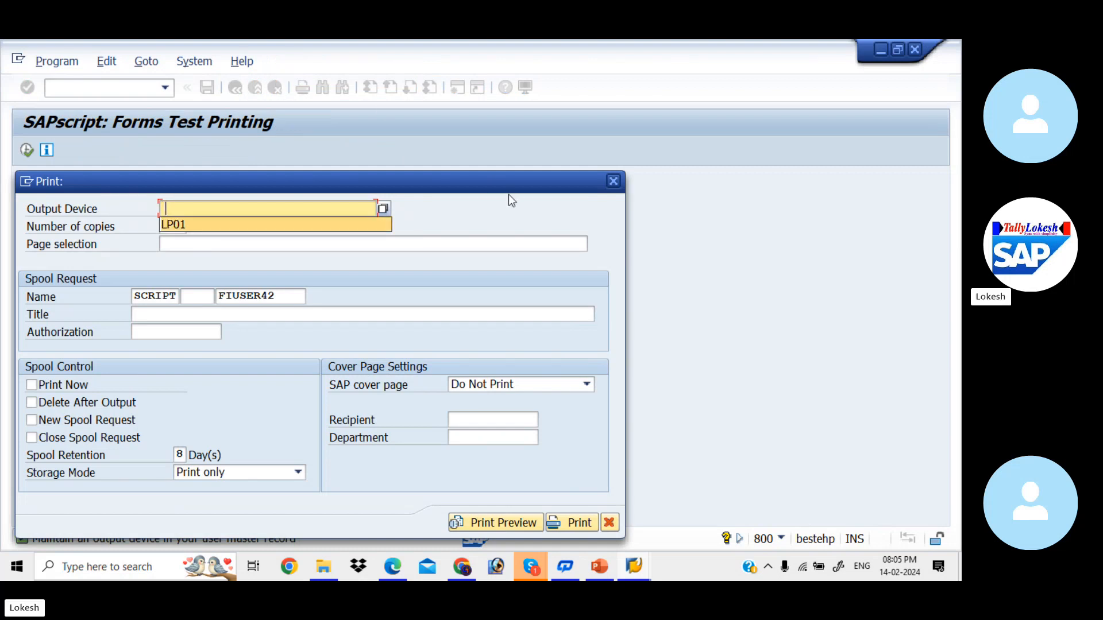
{"action": "left_click", "coordinate": [298, 229]}
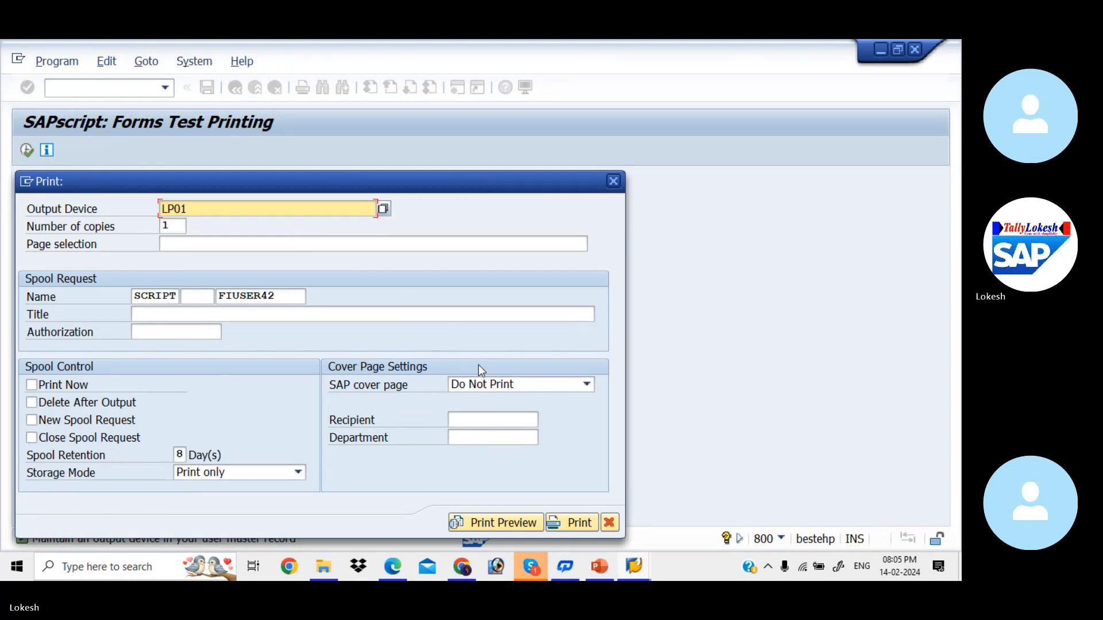
{"action": "left_click", "coordinate": [508, 384]}
{"action": "left_click", "coordinate": [488, 415]}
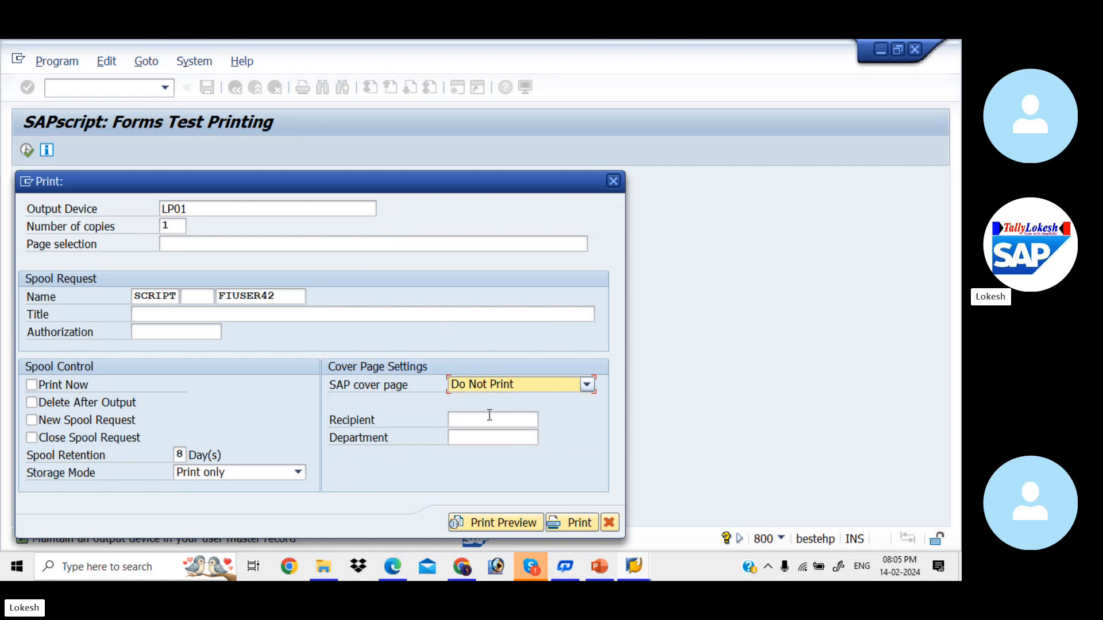
{"action": "left_click", "coordinate": [523, 524]}
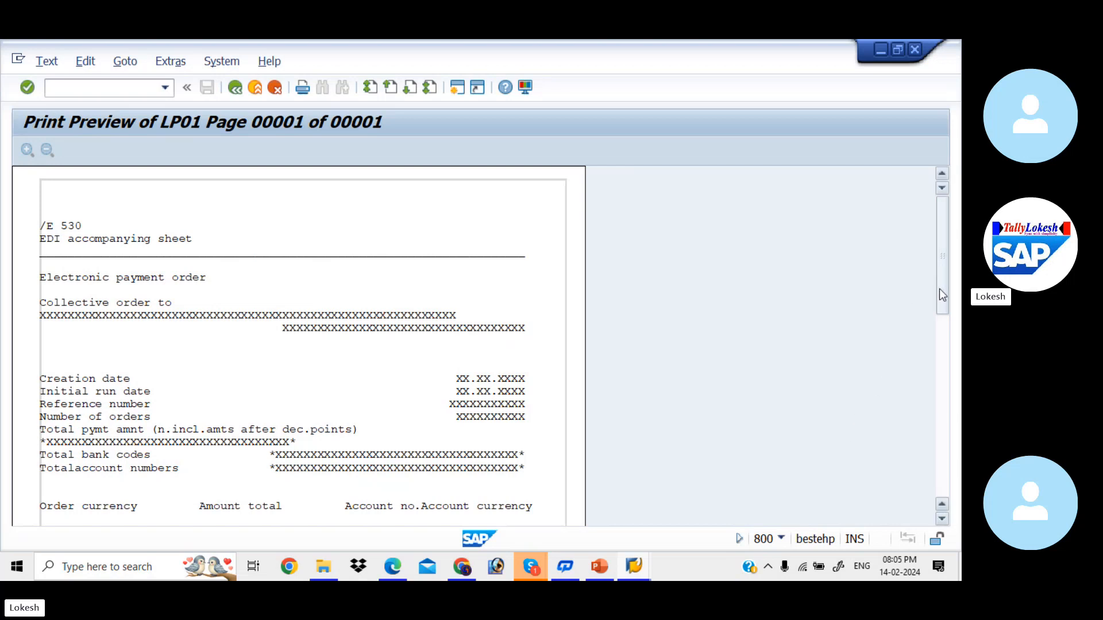
{"action": "left_click_drag", "start_coordinate": [940, 291], "coordinate": [923, 219]}
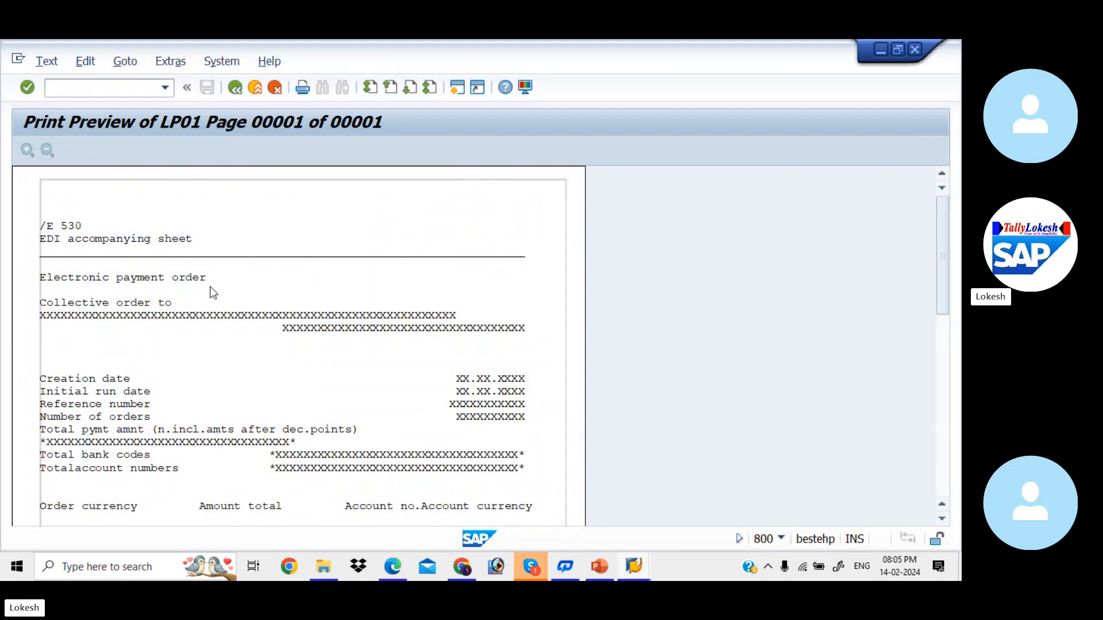
{"action": "left_click", "coordinate": [235, 88]}
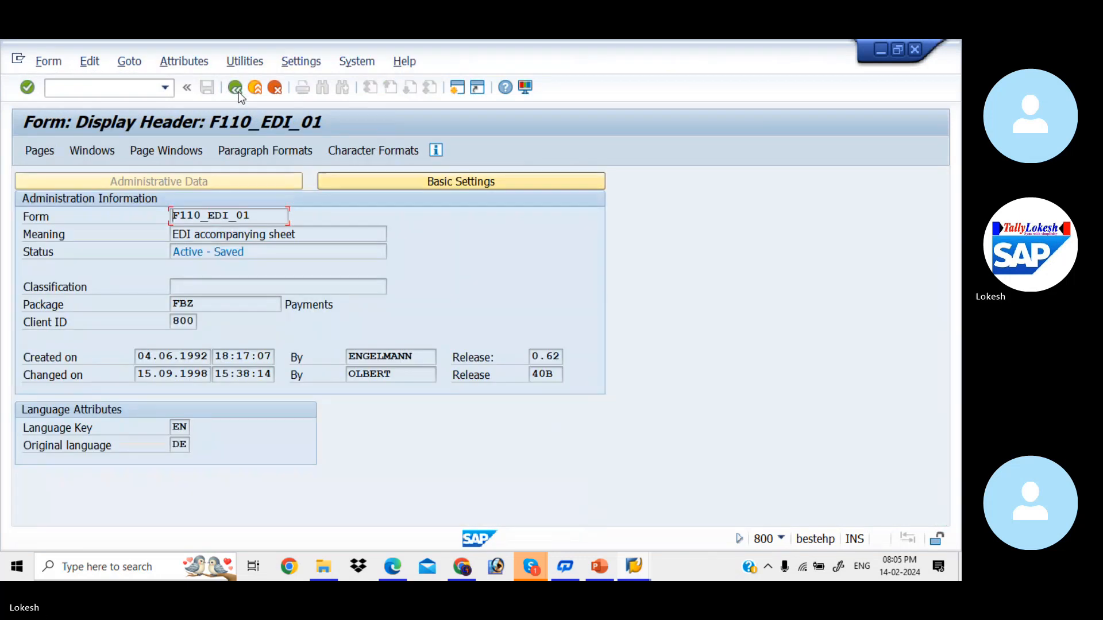
{"action": "left_click", "coordinate": [235, 88]}
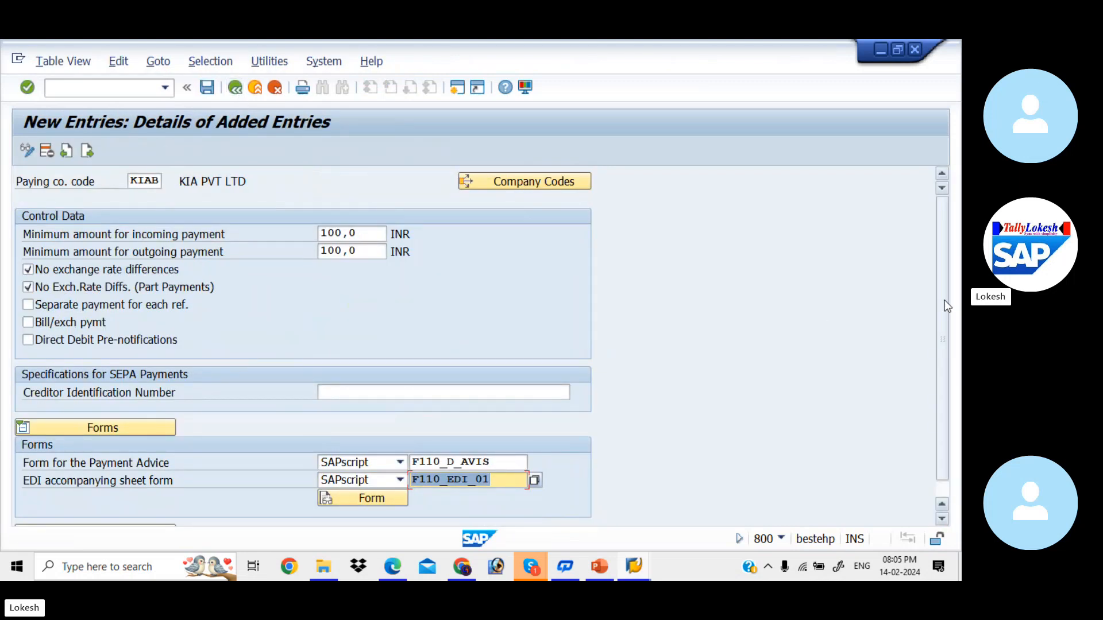
- Fill Sender Details from history: Text ID ADRS, header ADRS_HEADER, footer ADRS_FOOTER, signature ADRS_SIGNATURE
{"action": "scroll", "coordinate": [945, 300], "scroll_direction": "down", "scroll_amount": 1}
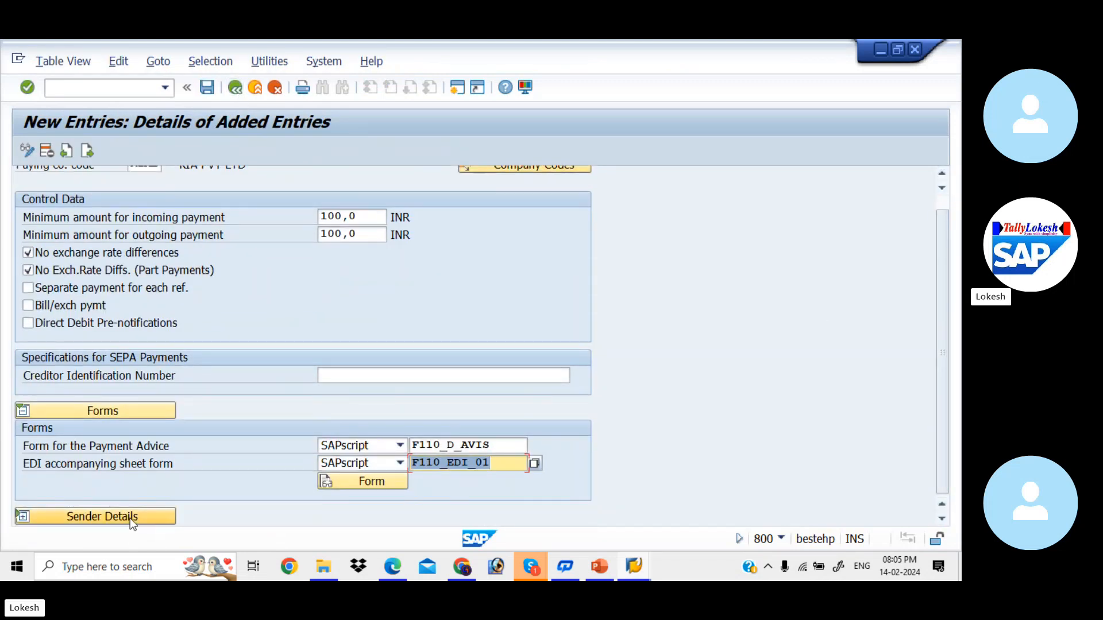
{"action": "scroll", "coordinate": [131, 521], "scroll_direction": "up", "scroll_amount": 1}
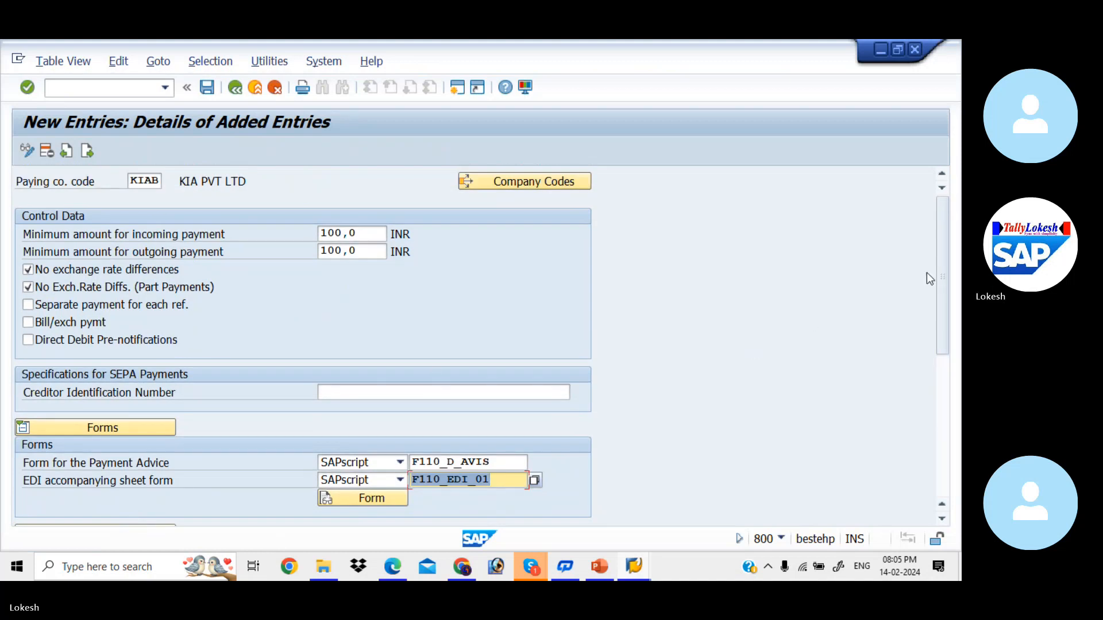
{"action": "left_click_drag", "start_coordinate": [942, 299], "coordinate": [957, 401]}
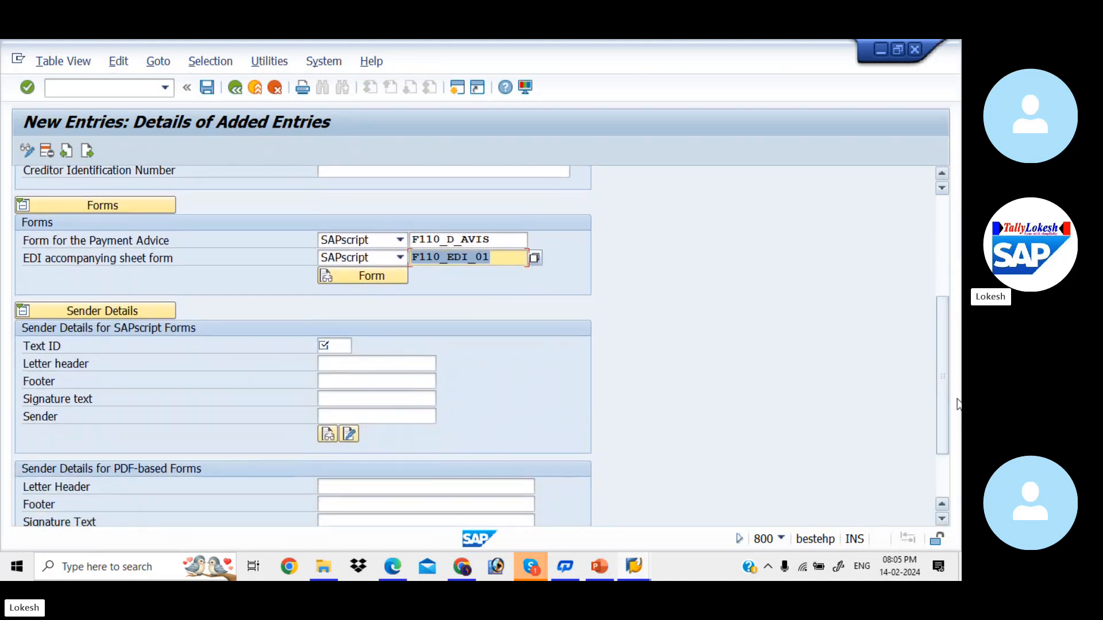
{"action": "left_click", "coordinate": [338, 345]}
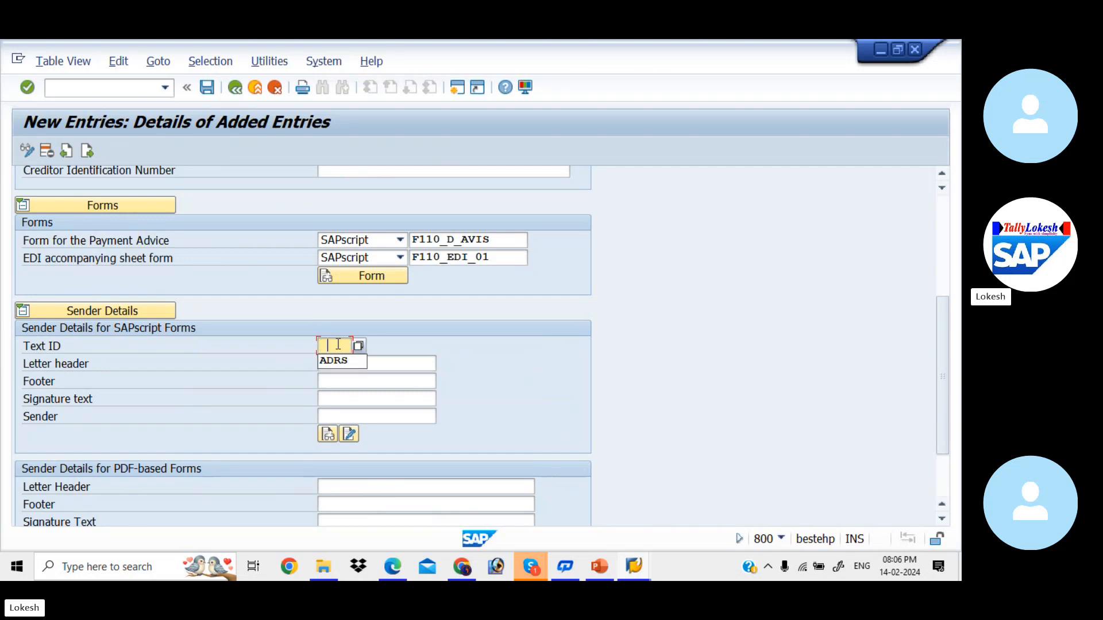
{"action": "key", "text": "Down"}
{"action": "key", "text": "Tab"}
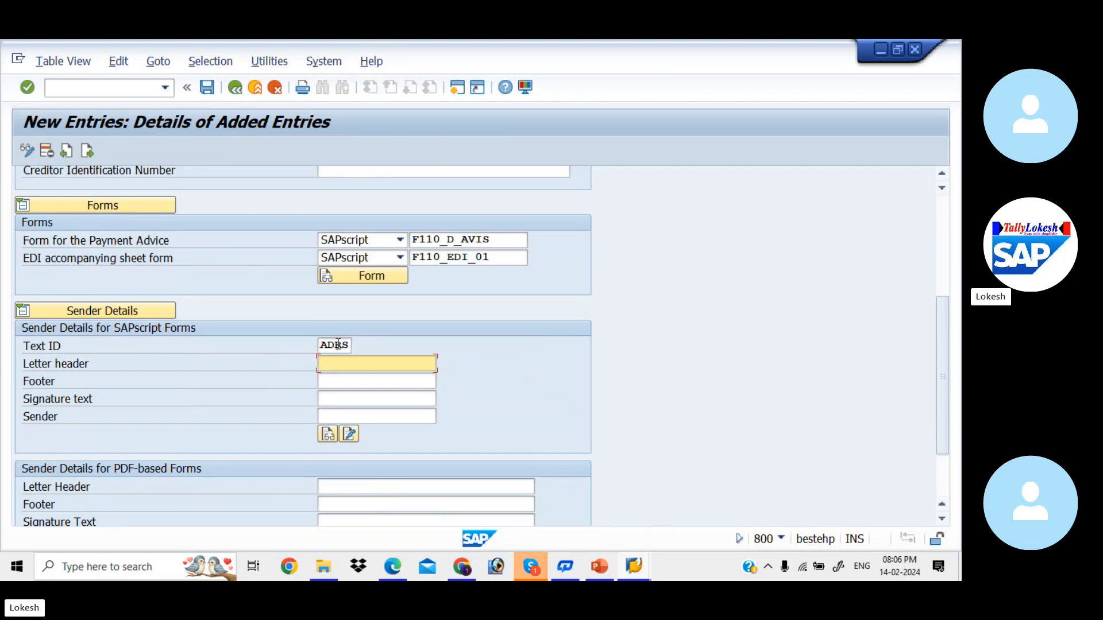
{"action": "key", "text": "Down"}
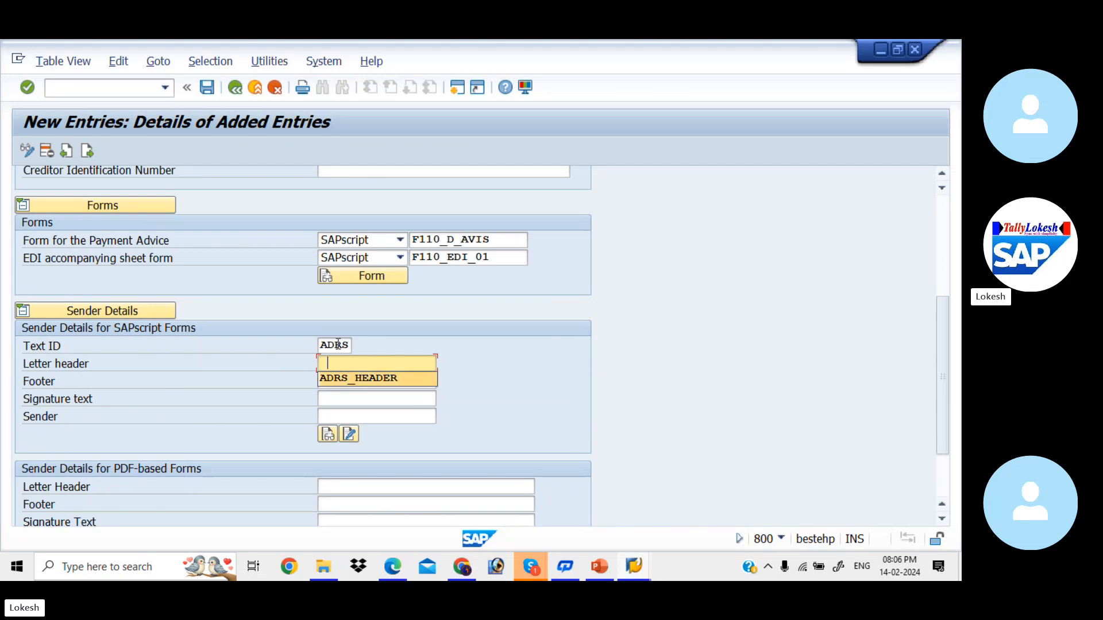
{"action": "key", "text": "Tab"}
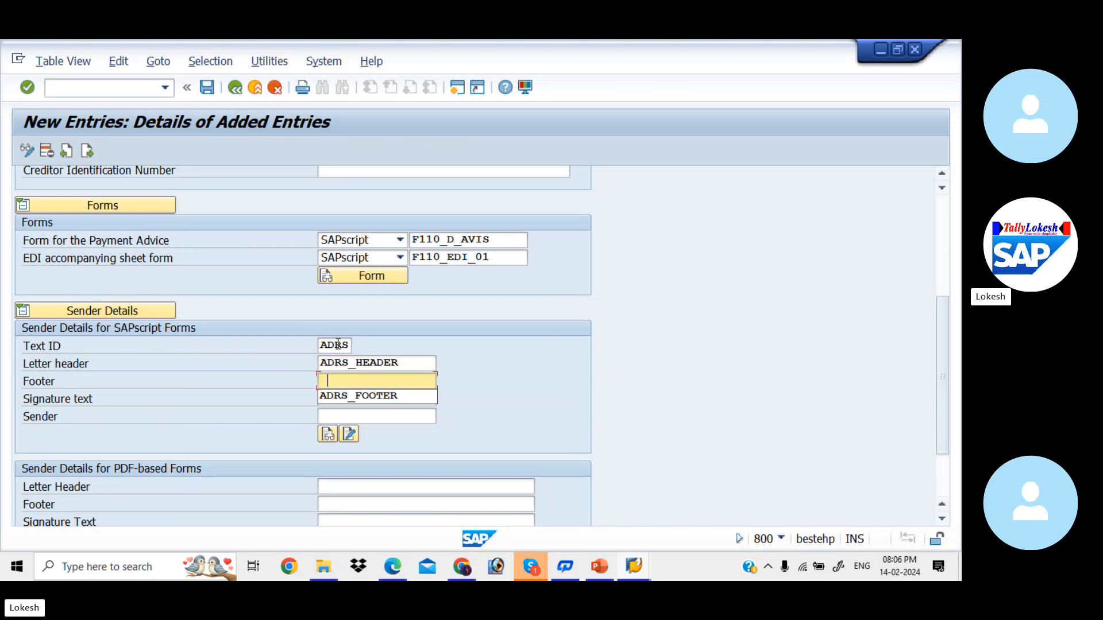
{"action": "key", "text": "Down"}
{"action": "key", "text": "Tab"}
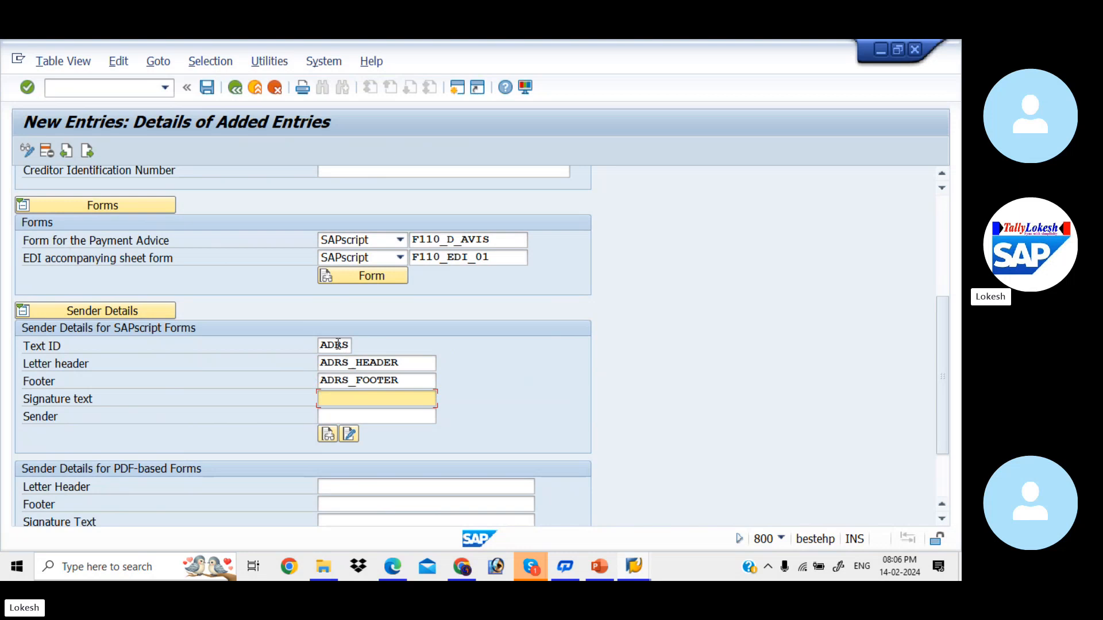
{"action": "key", "text": "Down"}
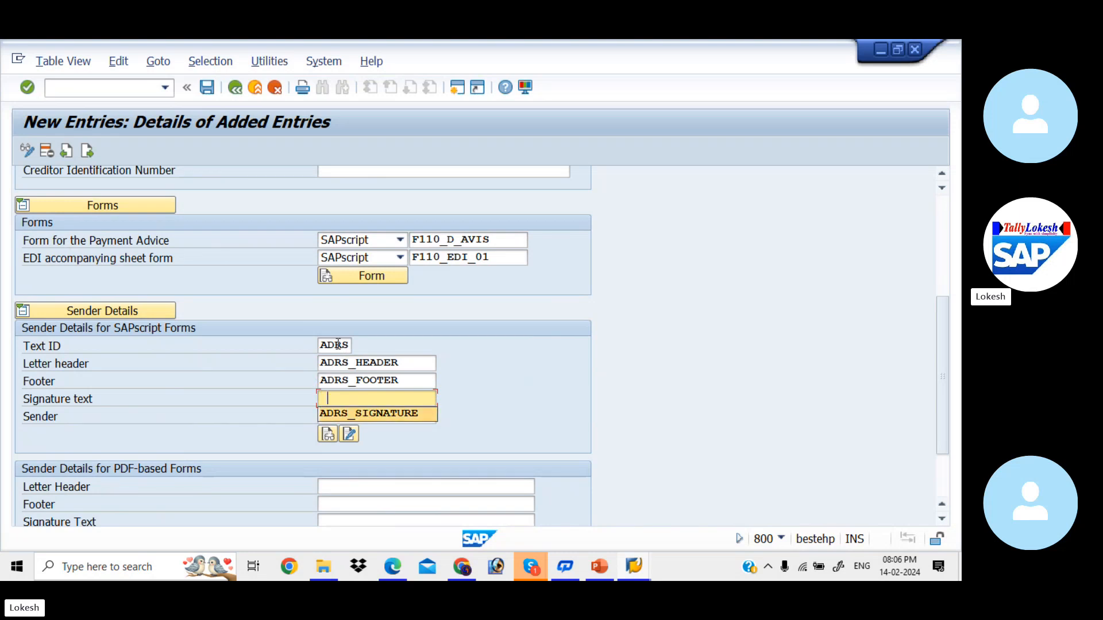
{"action": "key", "text": "Tab"}
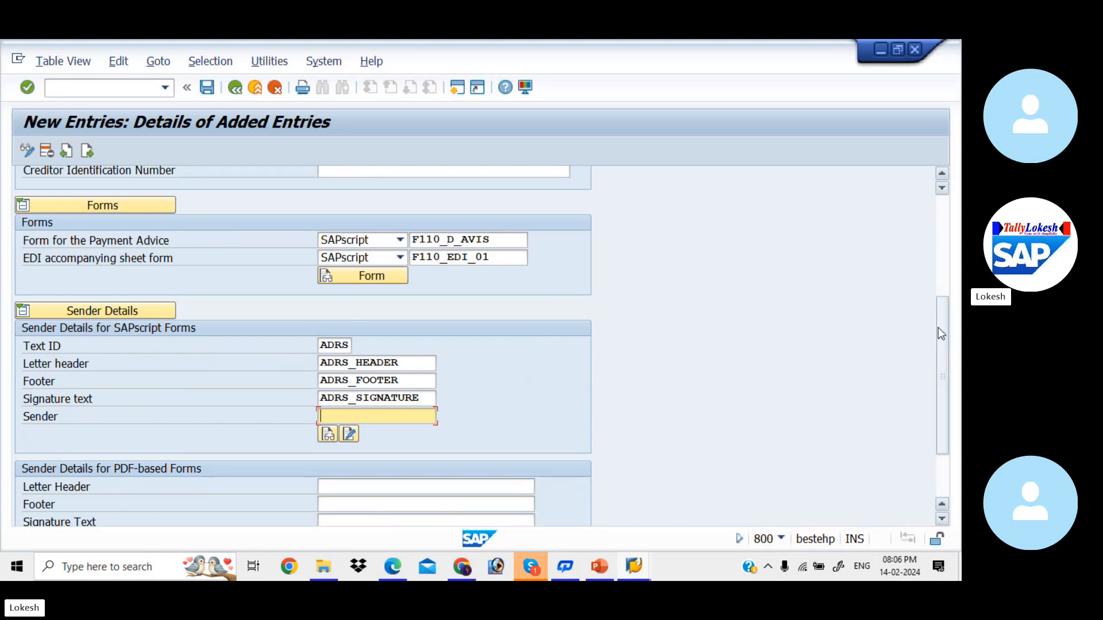
{"action": "mouse_move", "coordinate": [939, 327]}
{"action": "left_mouse_down"}
{"action": "mouse_move", "coordinate": [944, 343]}
{"action": "mouse_move", "coordinate": [939, 309]}
{"action": "mouse_move", "coordinate": [946, 343]}
{"action": "left_mouse_up"}
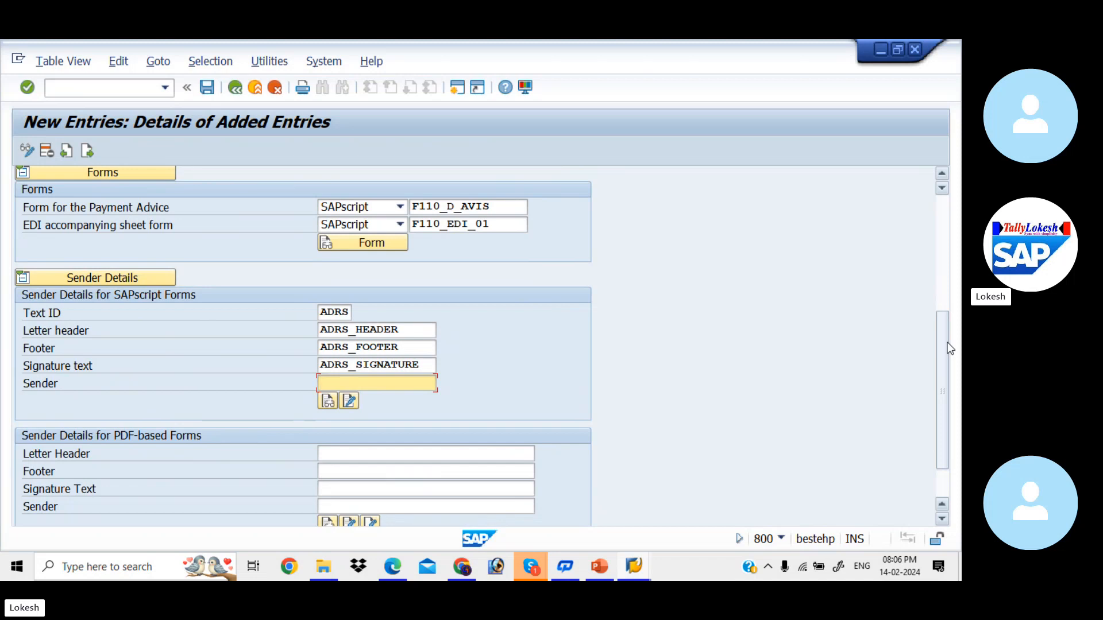
{"action": "left_click_drag", "start_coordinate": [949, 349], "coordinate": [933, 178]}
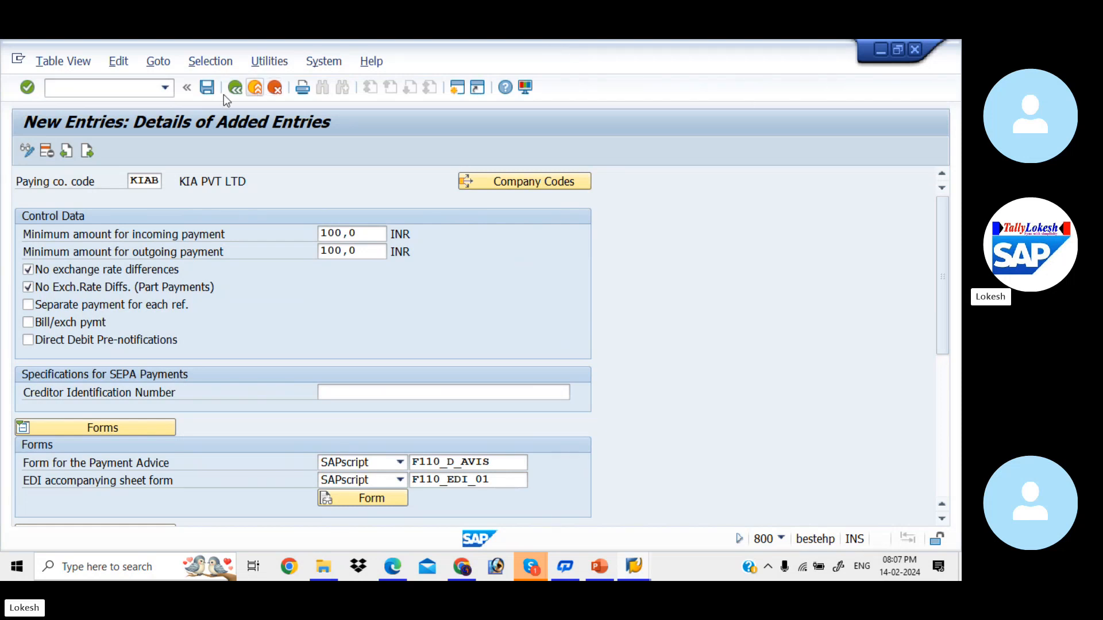
- Save KIAB's paying company code settings under the customizing request and open Payment Methods per Country
{"action": "left_click", "coordinate": [207, 88]}
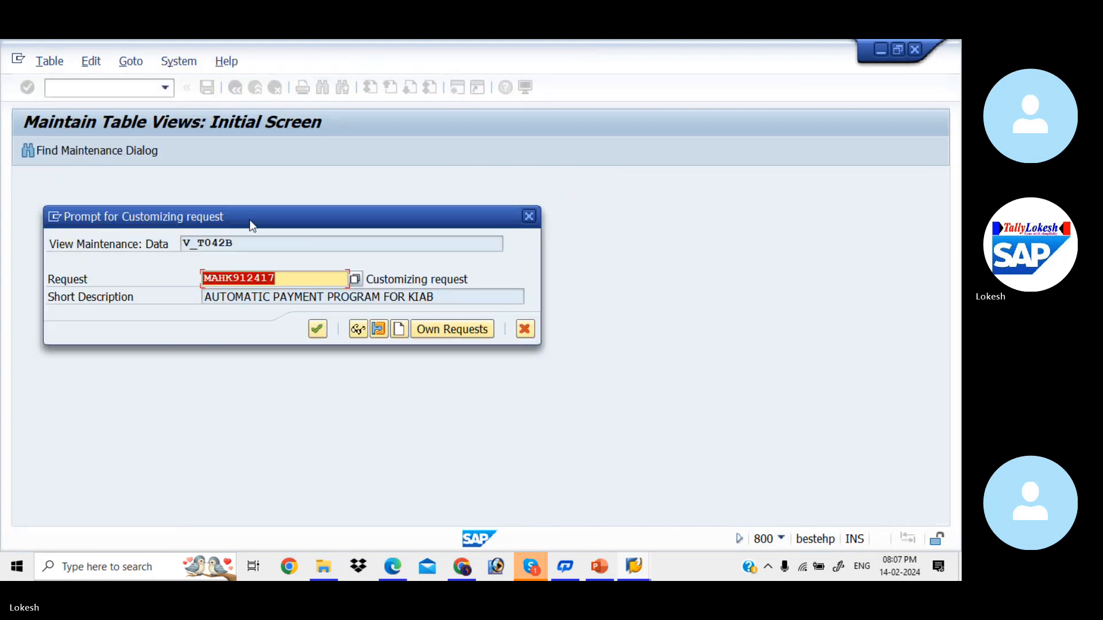
{"action": "left_click", "coordinate": [317, 335]}
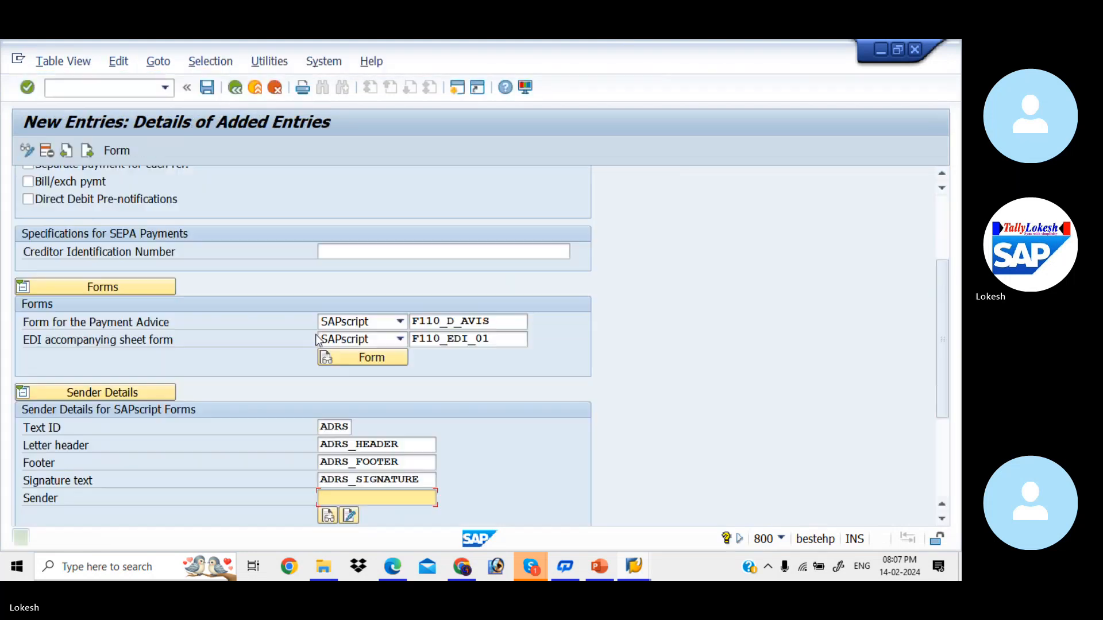
{"action": "left_click", "coordinate": [236, 88]}
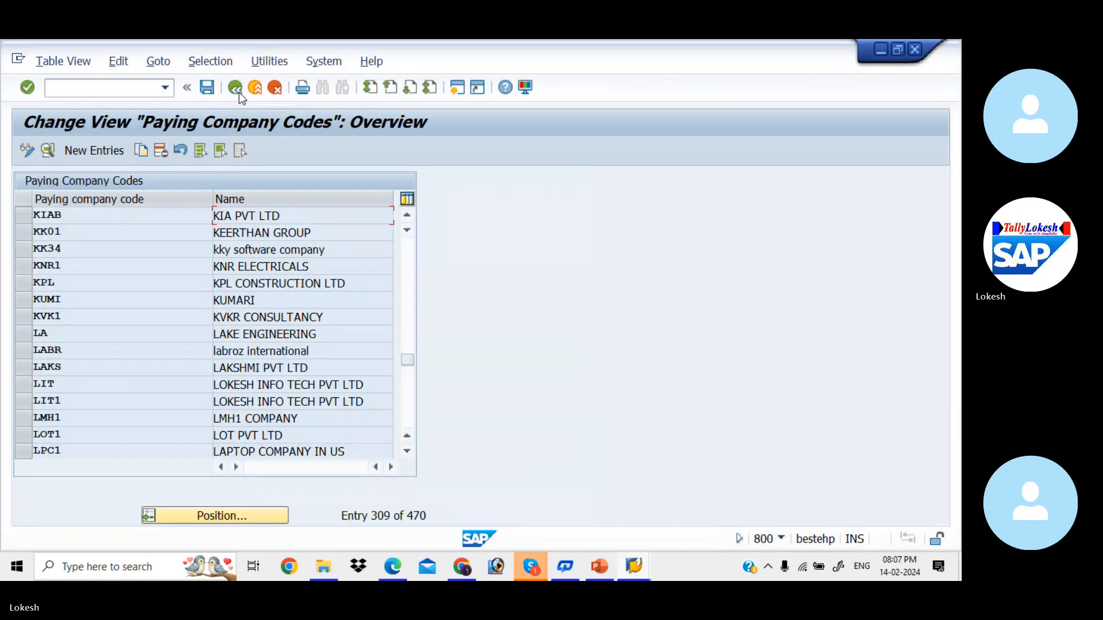
{"action": "left_click", "coordinate": [239, 92]}
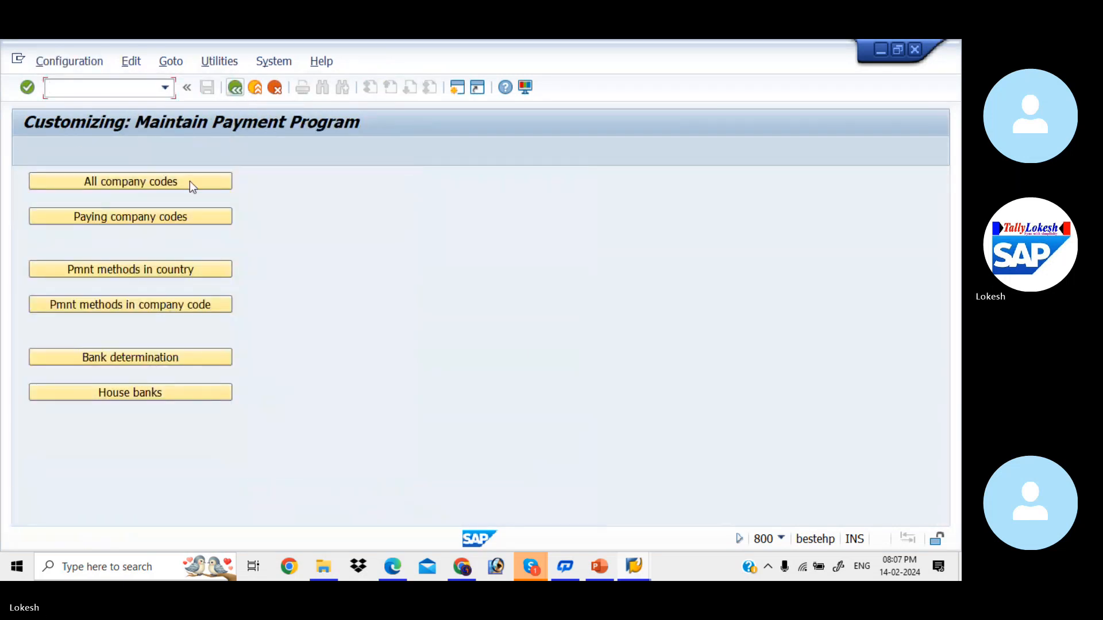
{"action": "left_click", "coordinate": [173, 265]}
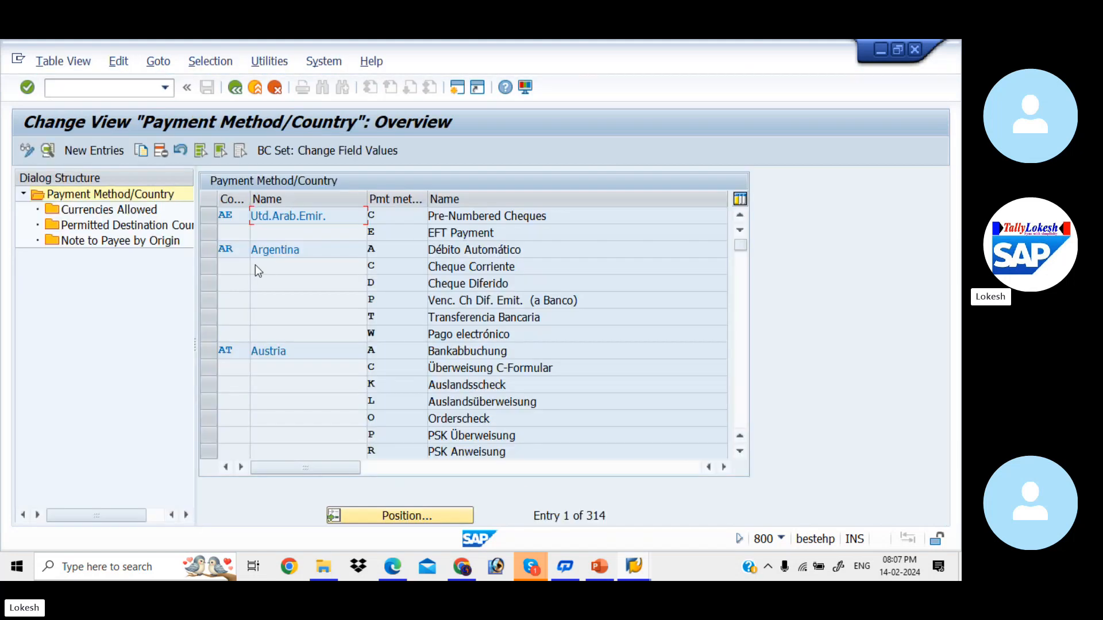
- Bring the Skype call window forward, then hide it to return to SAP
{"action": "mouse_move", "coordinate": [532, 569]}
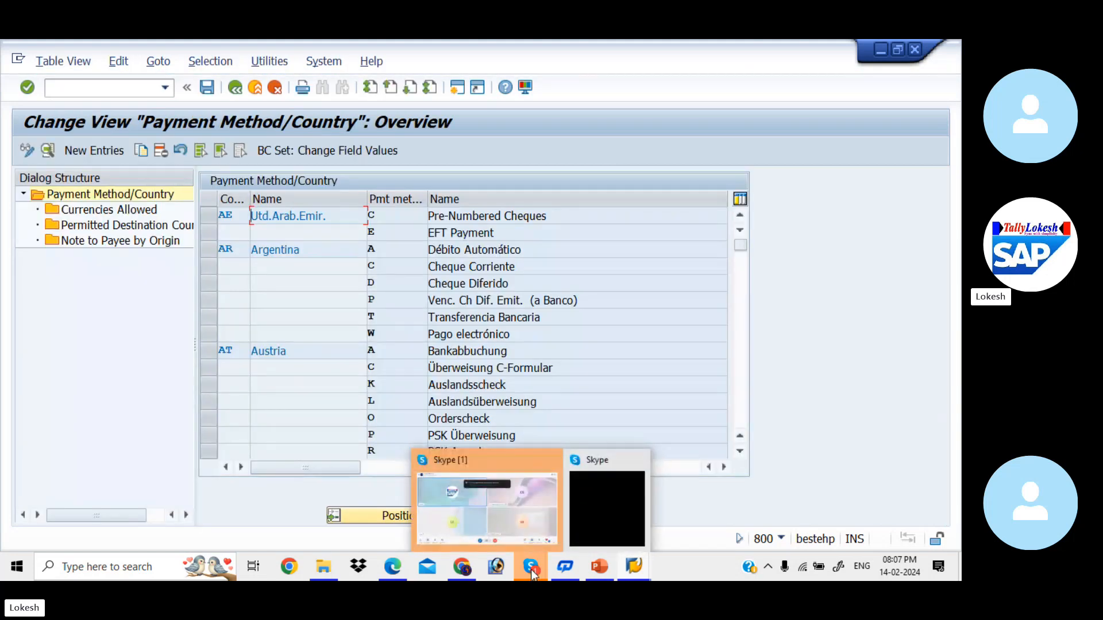
{"action": "left_click", "coordinate": [513, 511]}
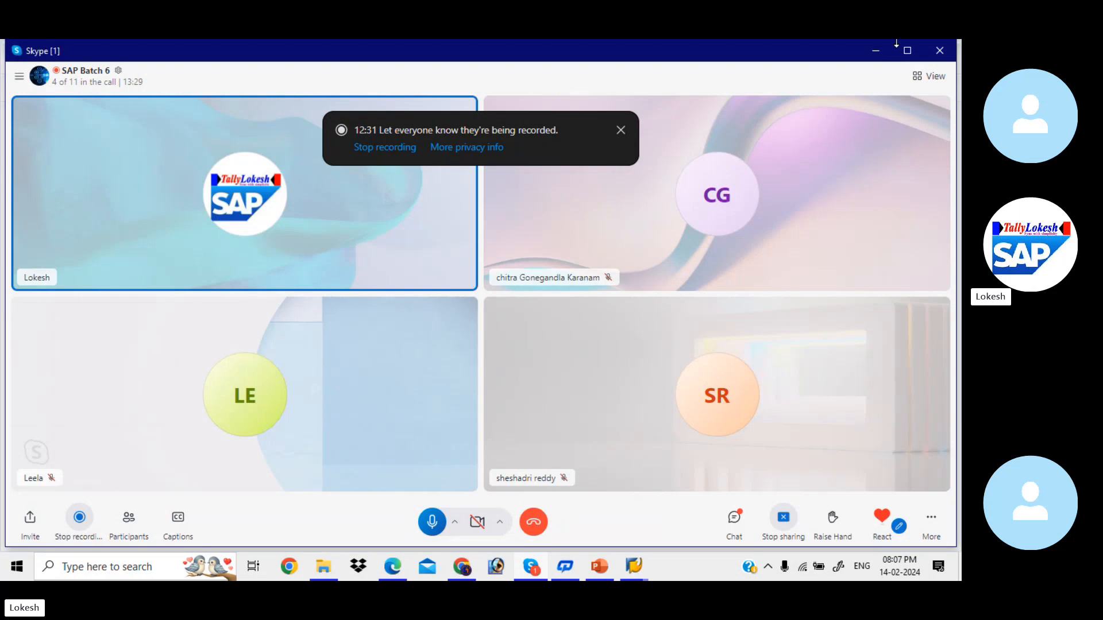
{"action": "left_click", "coordinate": [874, 50]}
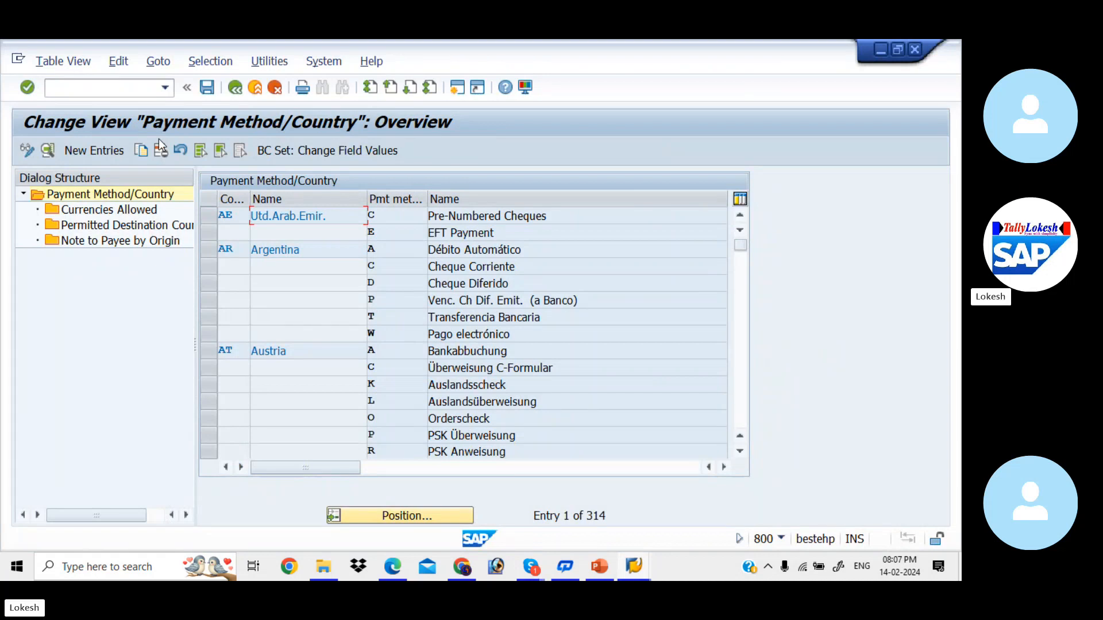
- Position the payment method/country list at country IN
{"action": "left_click", "coordinate": [409, 516]}
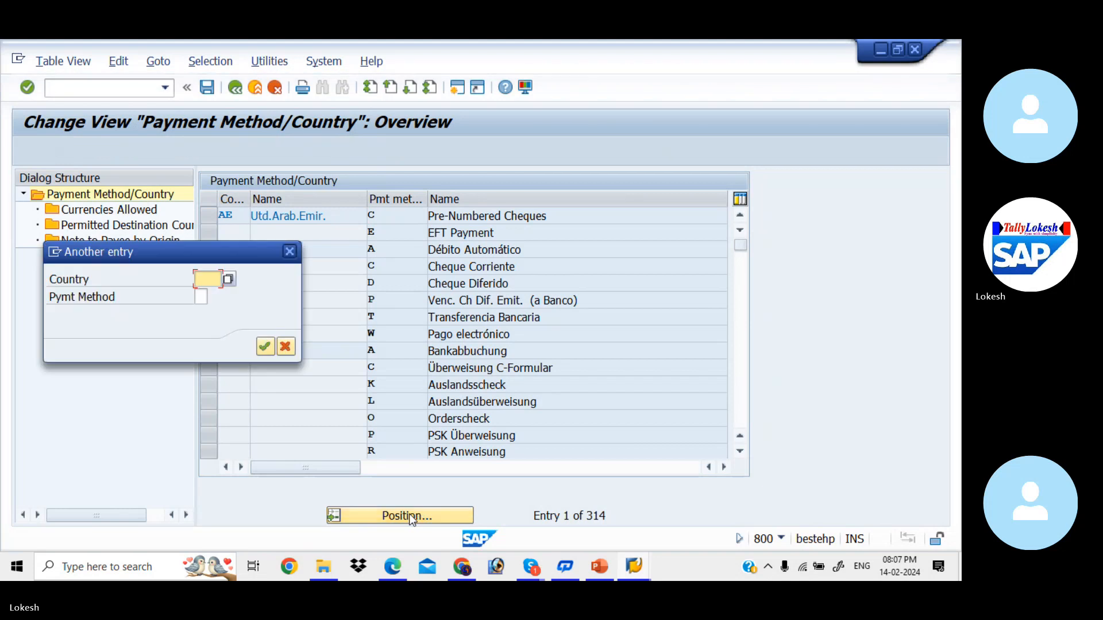
{"action": "type", "text": "IN"}
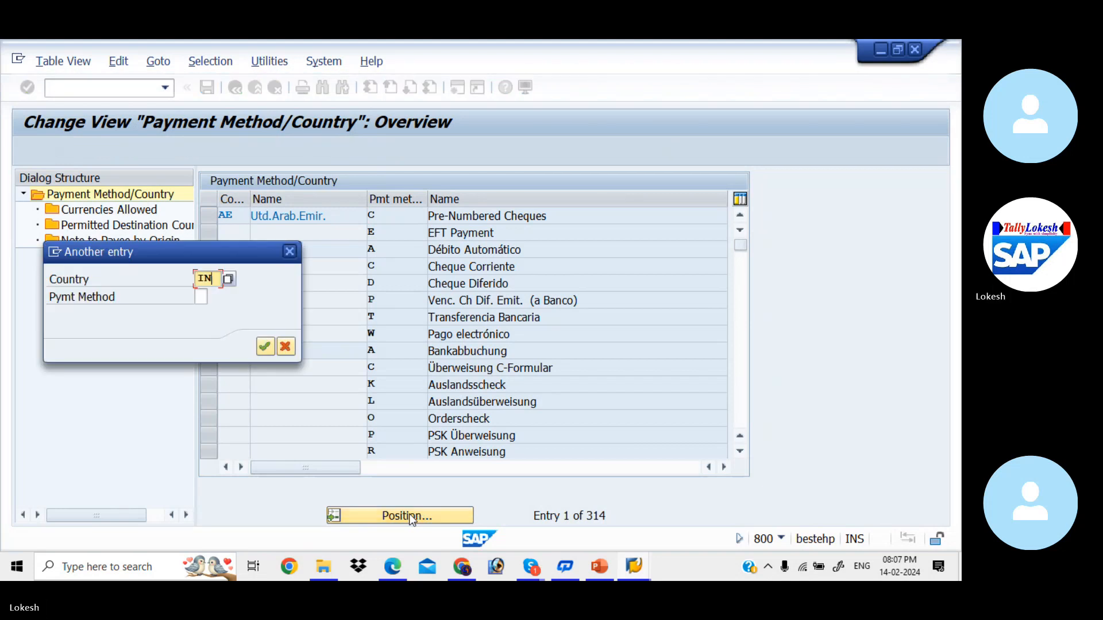
{"action": "key", "text": "Return"}
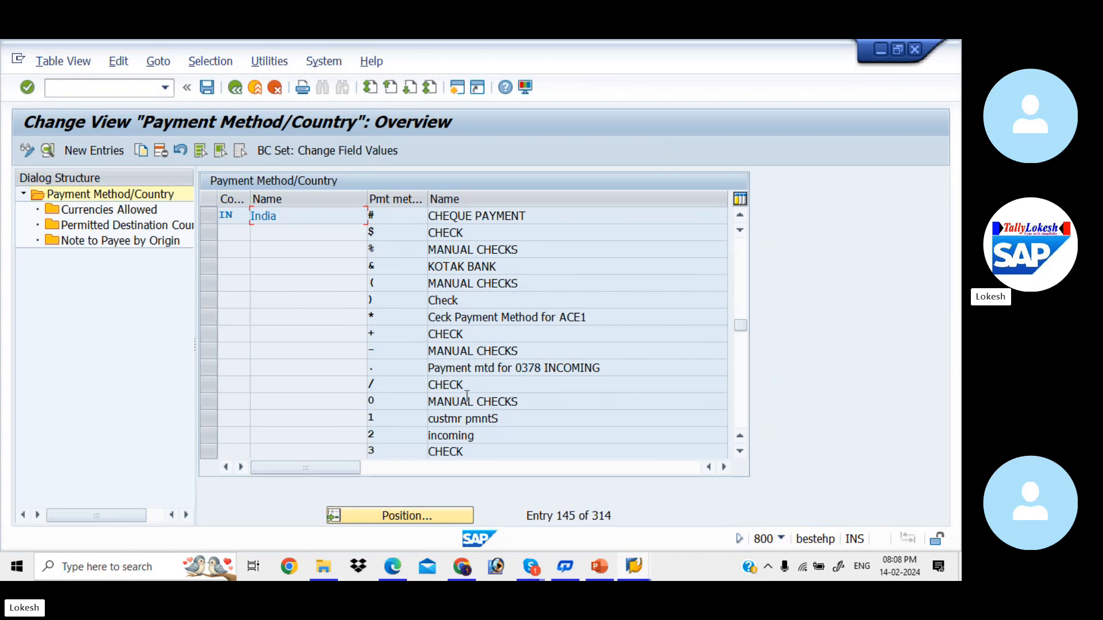
- Open India's payment method 3, describe it as CHECK FOR KIAB, and set it to outgoing Check
{"action": "double_click", "coordinate": [482, 451]}
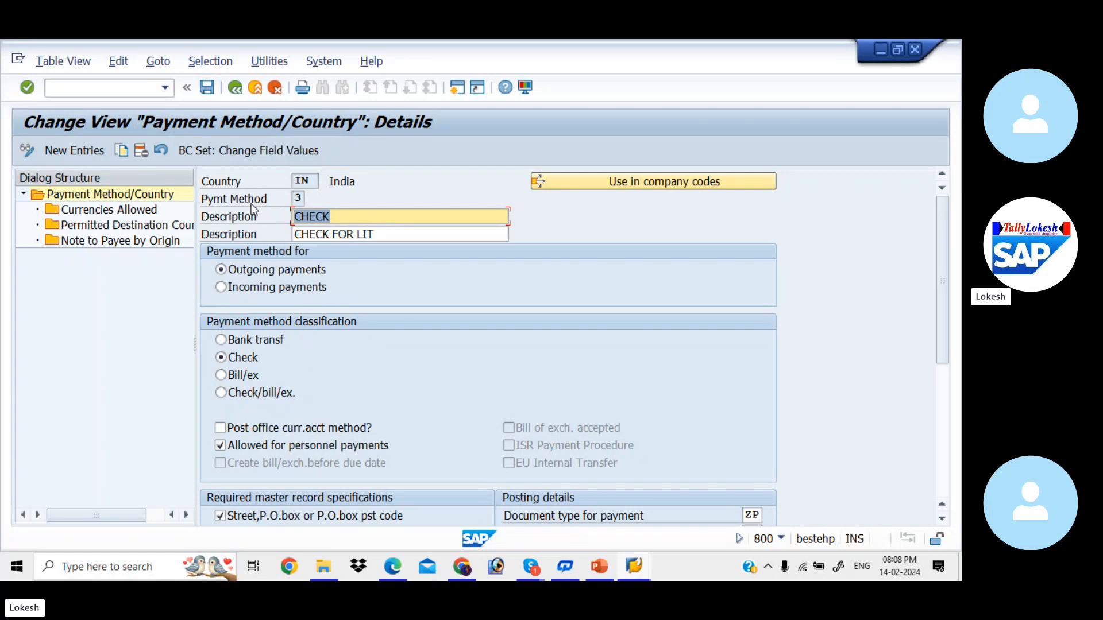
{"action": "left_click", "coordinate": [397, 233]}
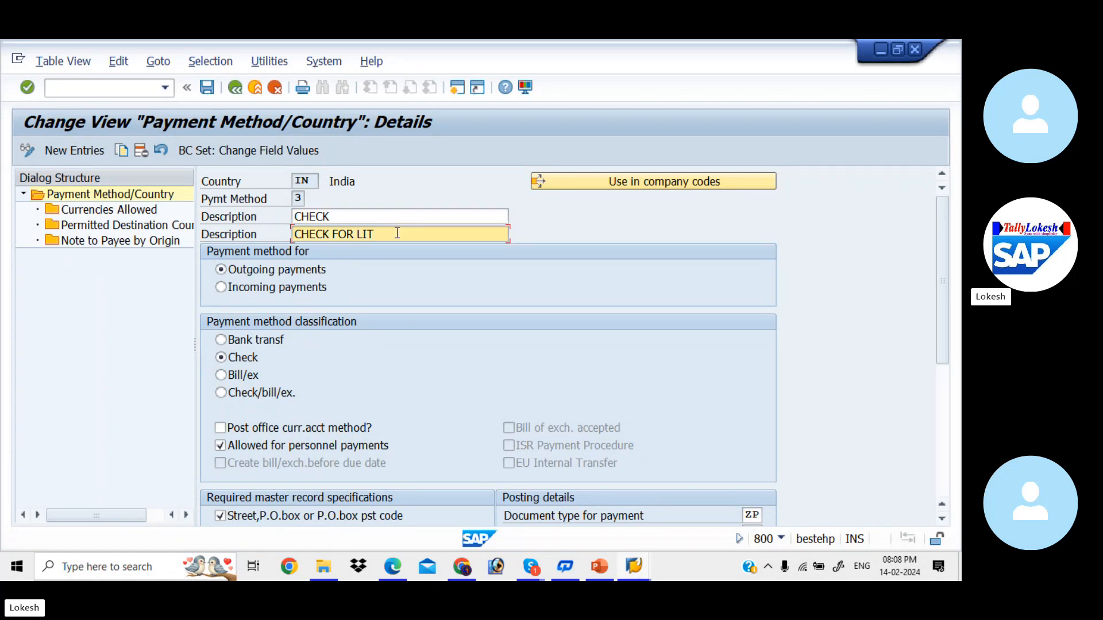
{"action": "key", "text": "BackSpace"}
{"action": "key", "text": "BackSpace"}
{"action": "key", "text": "BackSpace"}
{"action": "type", "text": "KIAB"}
{"action": "left_click", "coordinate": [221, 289]}
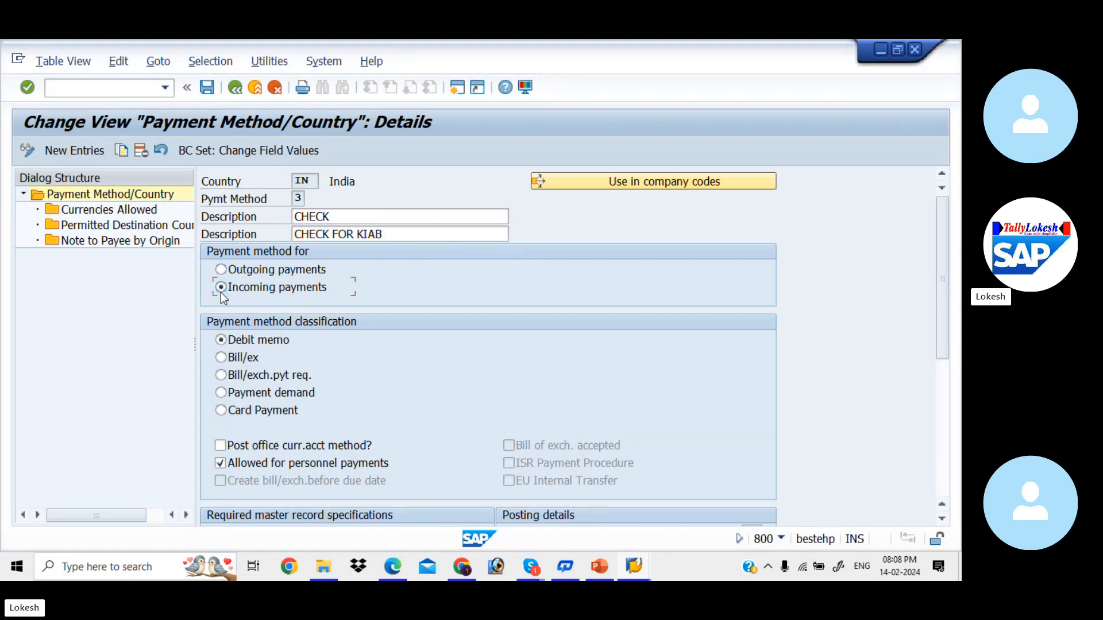
{"action": "left_click", "coordinate": [223, 272]}
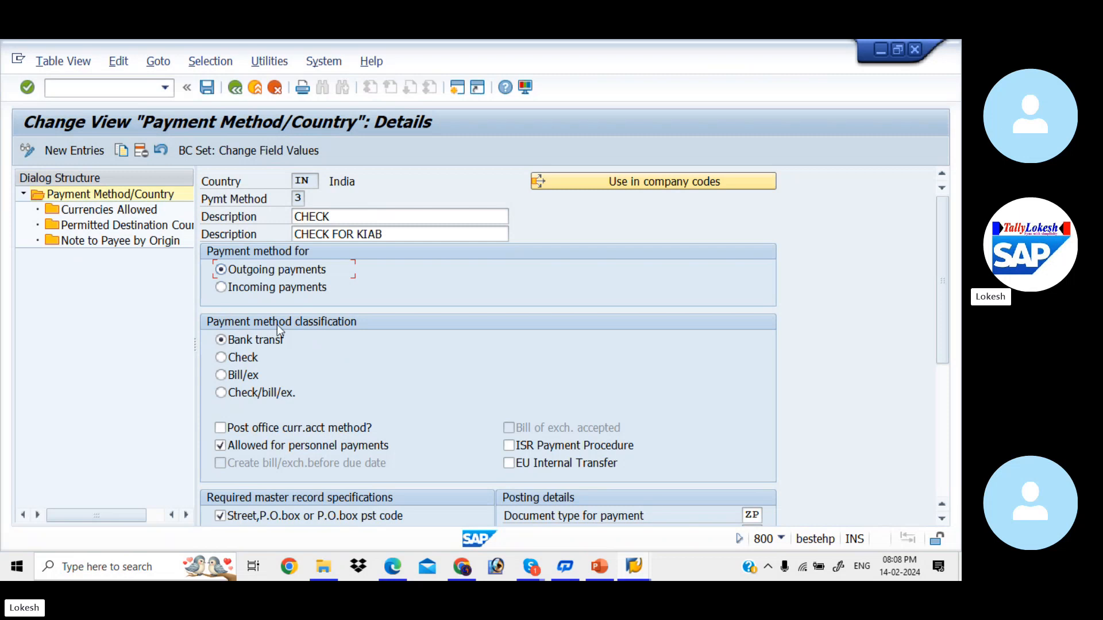
{"action": "left_click", "coordinate": [221, 359]}
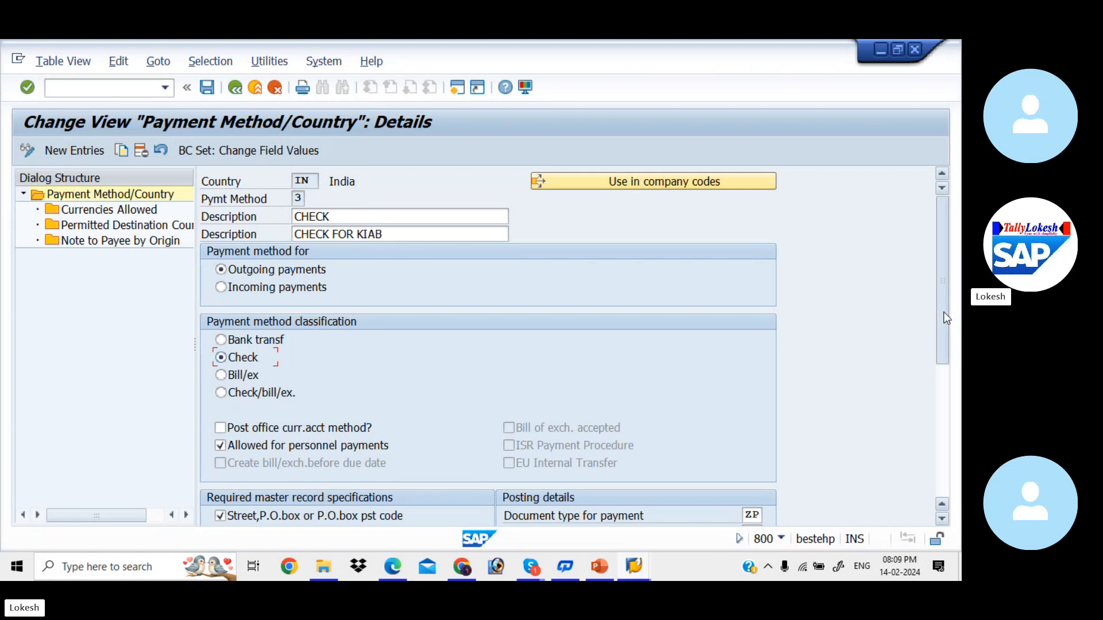
{"action": "left_click_drag", "start_coordinate": [947, 320], "coordinate": [942, 387]}
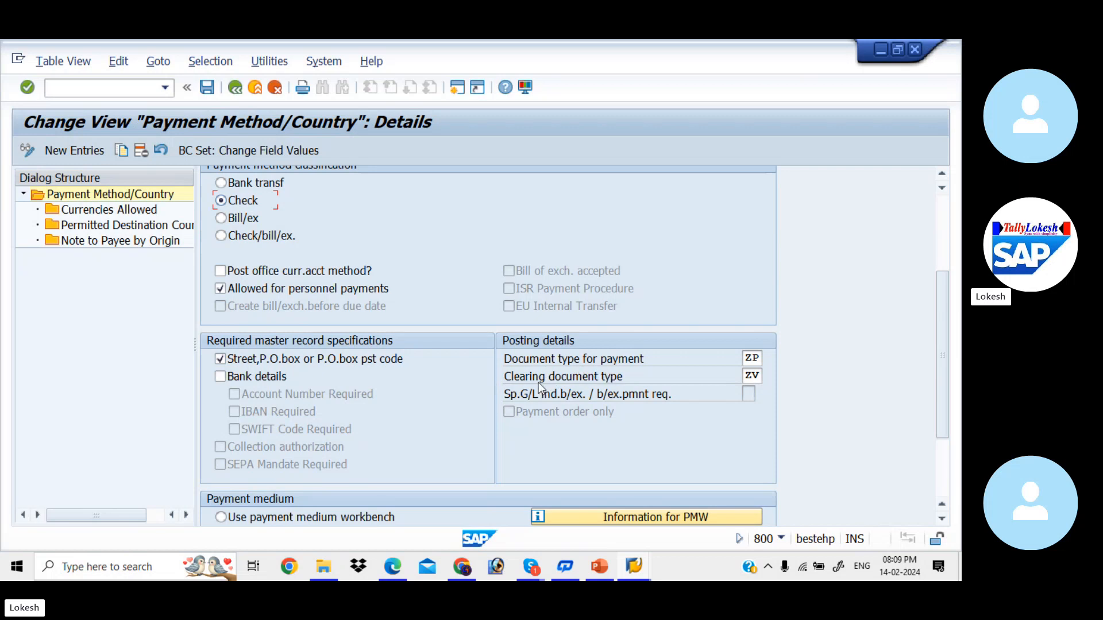
{"action": "left_click", "coordinate": [752, 375]}
{"action": "left_click", "coordinate": [747, 358]}
{"action": "left_click_drag", "start_coordinate": [940, 305], "coordinate": [949, 373]}
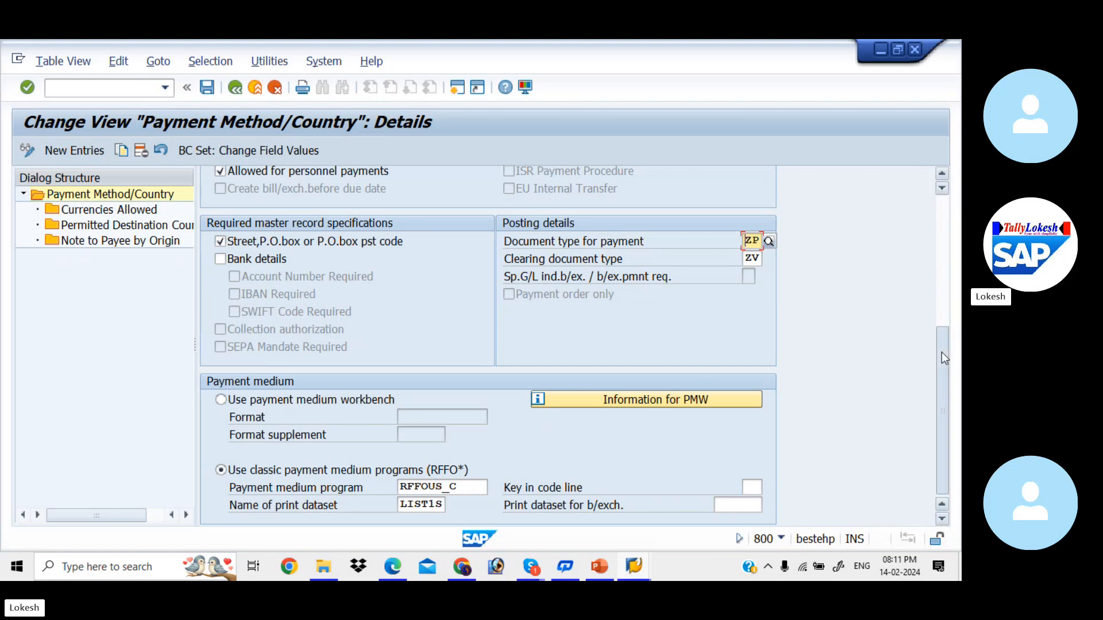
{"action": "left_click_drag", "start_coordinate": [942, 353], "coordinate": [939, 147]}
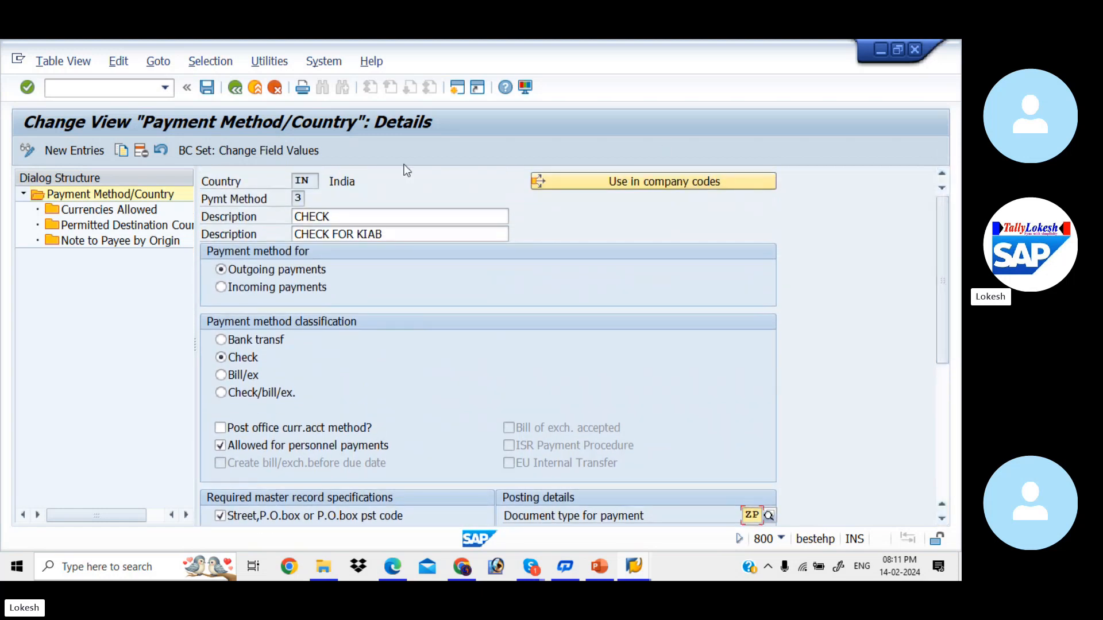
- Save payment method 3 under the customizing request and review currencies INR, USD and countries IN, US
{"action": "left_click", "coordinate": [206, 87]}
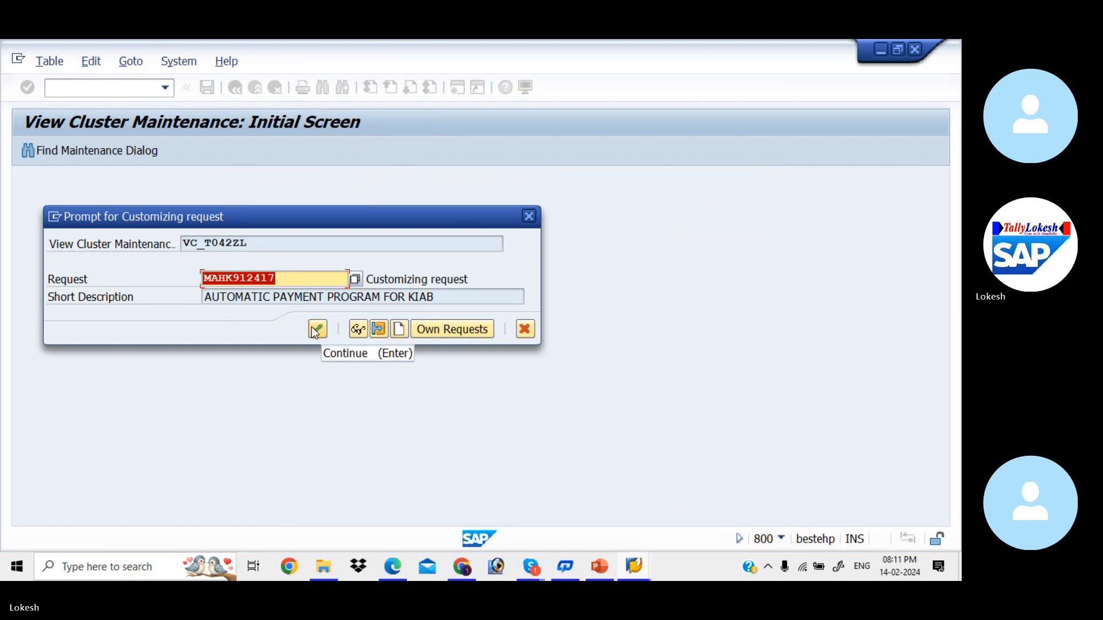
{"action": "left_click", "coordinate": [316, 329]}
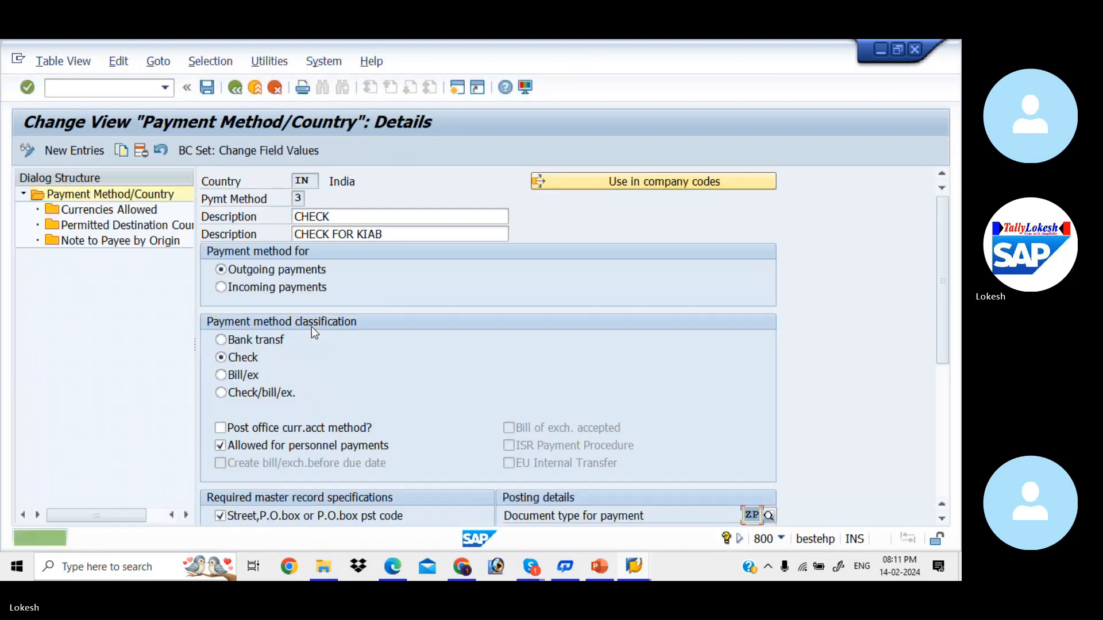
{"action": "double_click", "coordinate": [137, 211]}
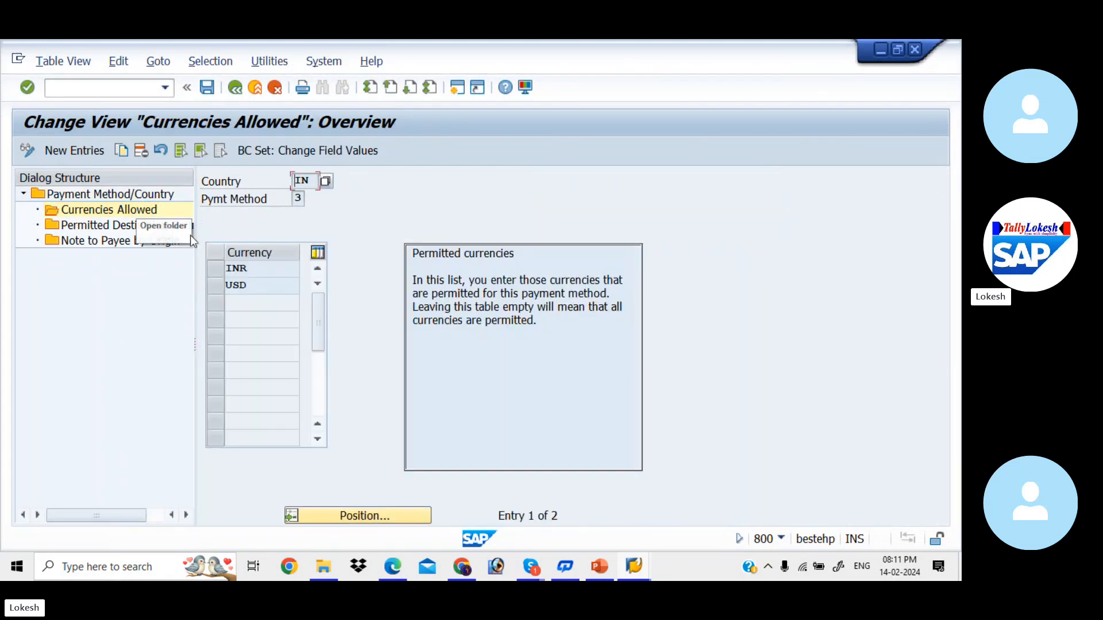
{"action": "double_click", "coordinate": [137, 228]}
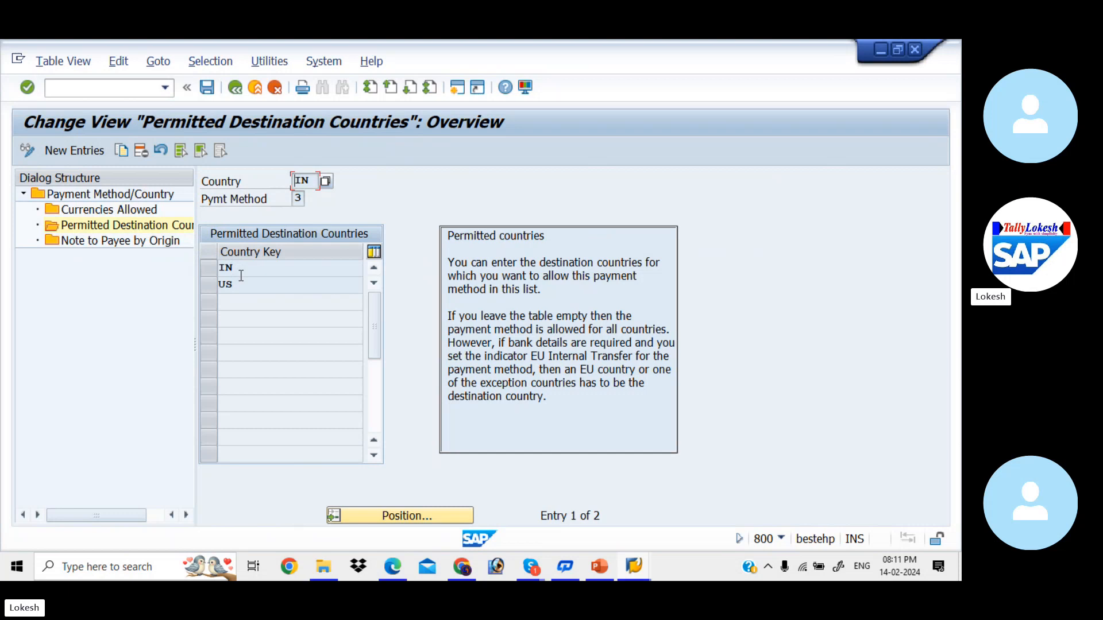
{"action": "left_click", "coordinate": [203, 91]}
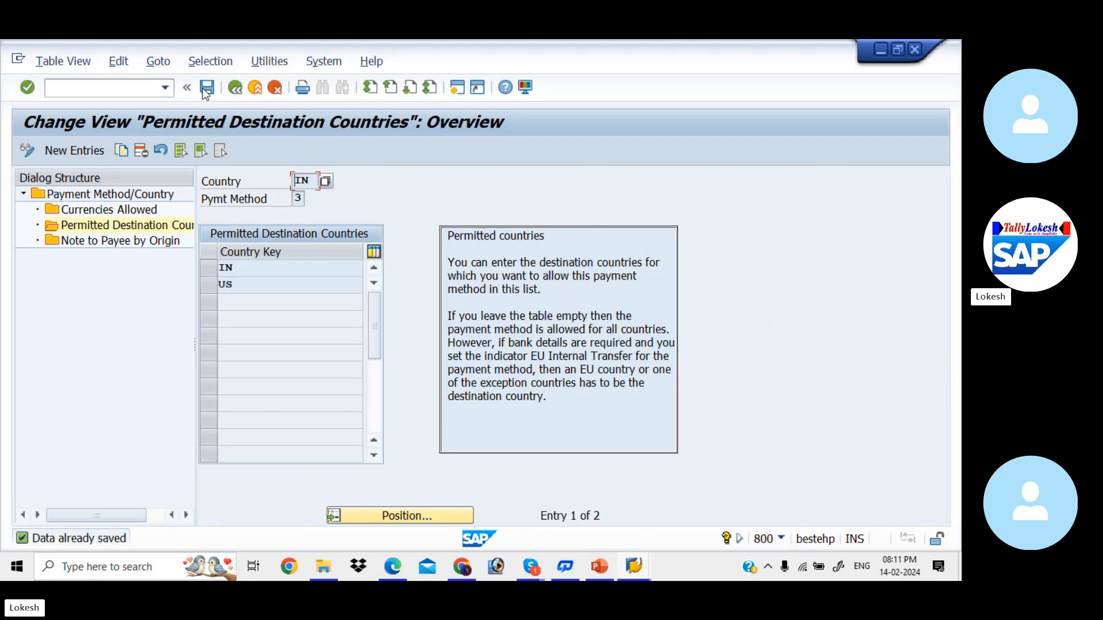
{"action": "left_click", "coordinate": [236, 87]}
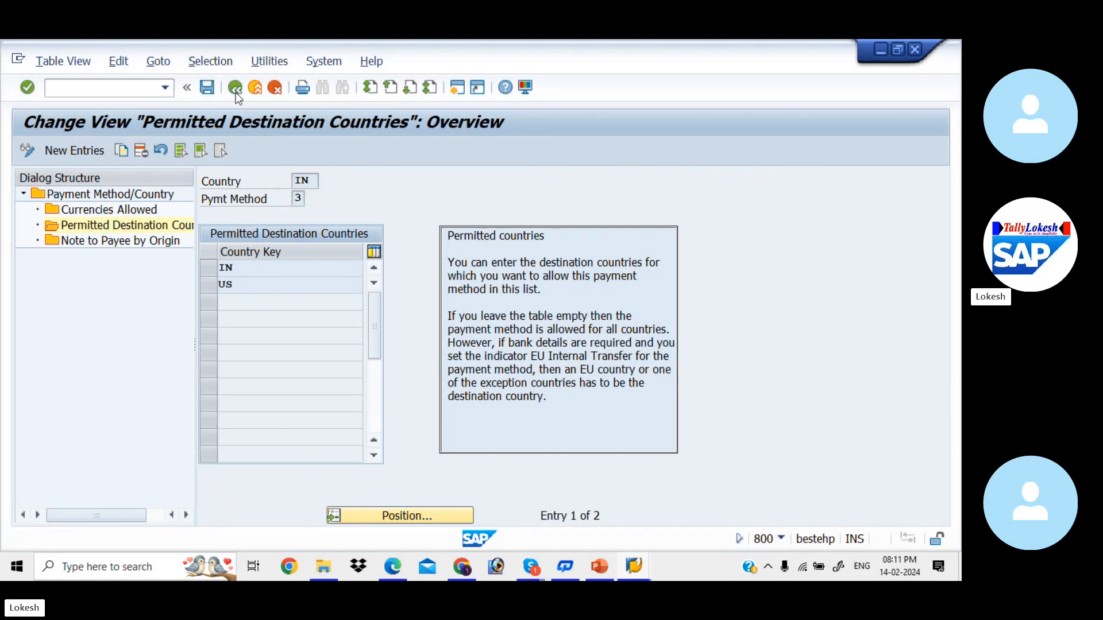
- Go to Pmnt methods in company code and position the table at KIAB, landing near KK34
{"action": "left_click", "coordinate": [236, 88]}
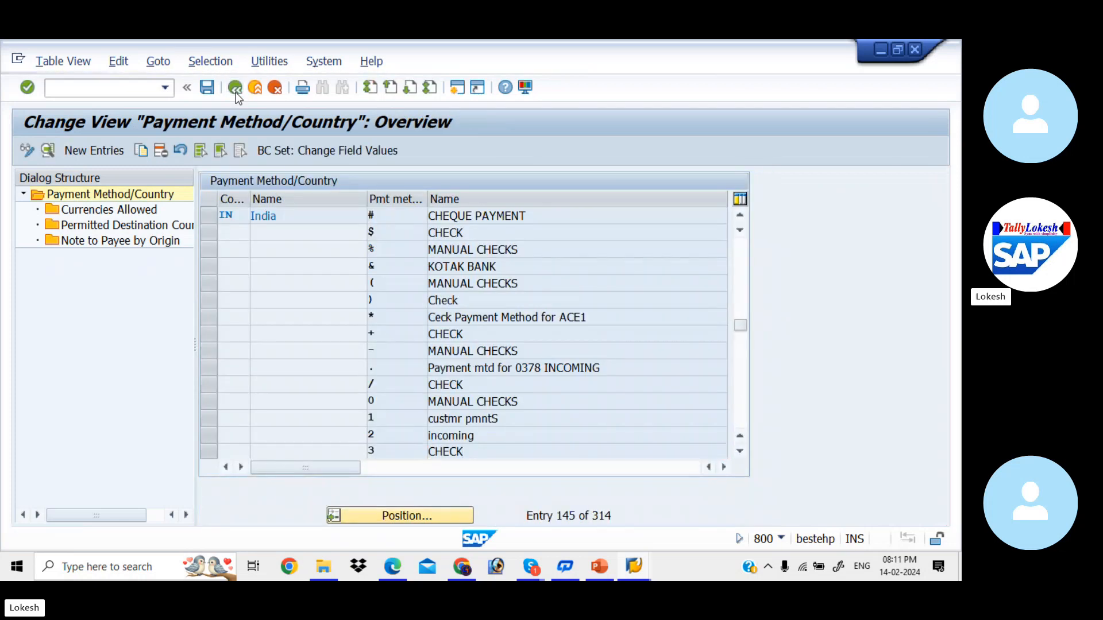
{"action": "left_click", "coordinate": [236, 89]}
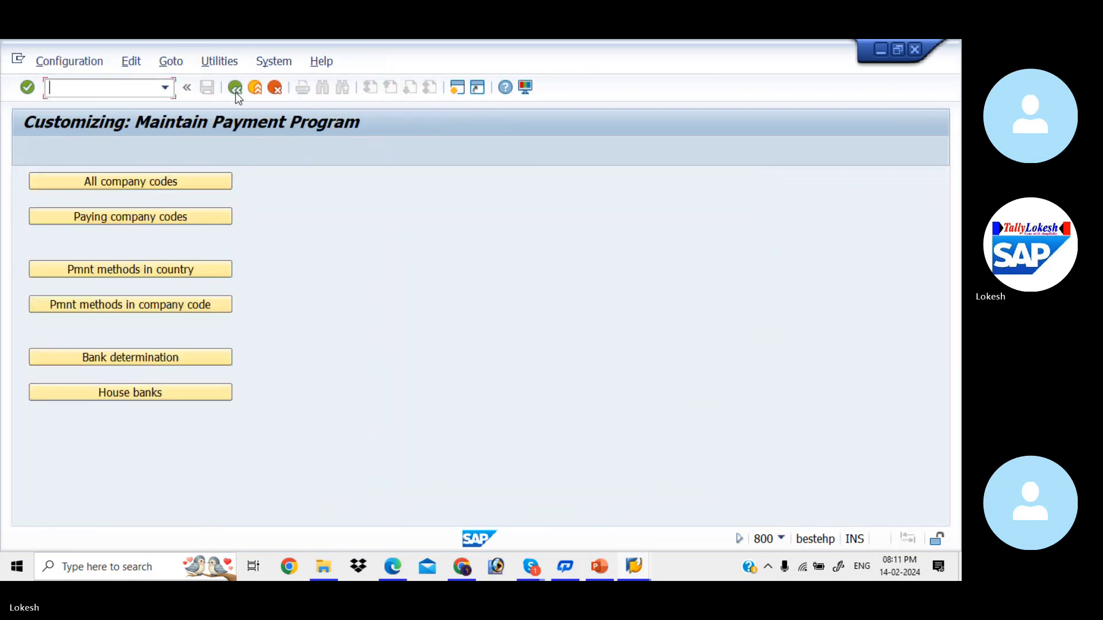
{"action": "left_click", "coordinate": [161, 304]}
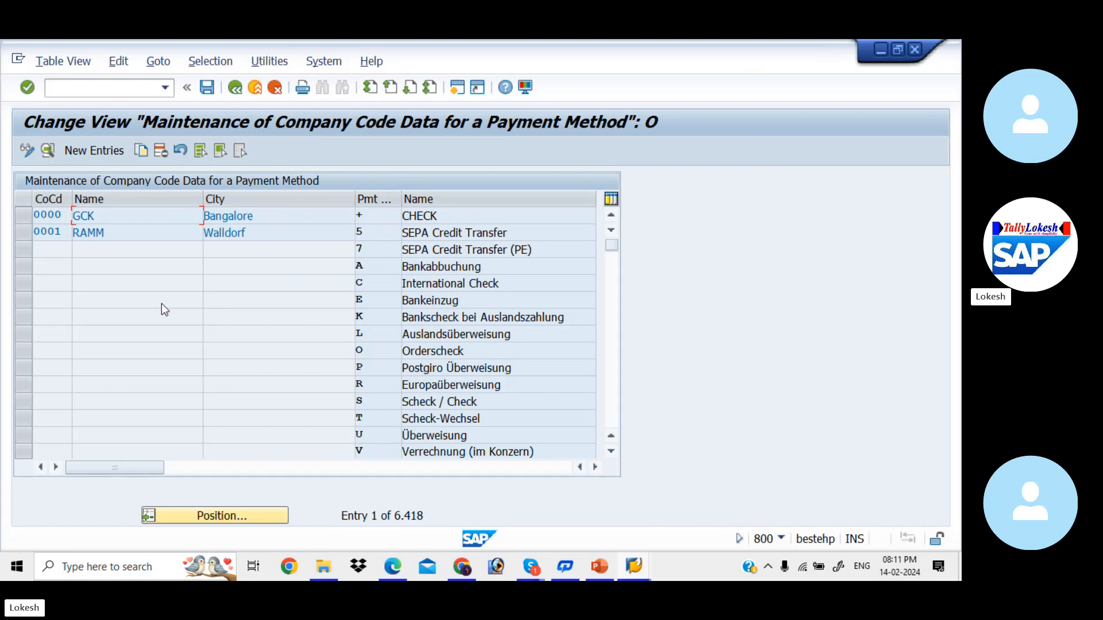
{"action": "left_click", "coordinate": [270, 520]}
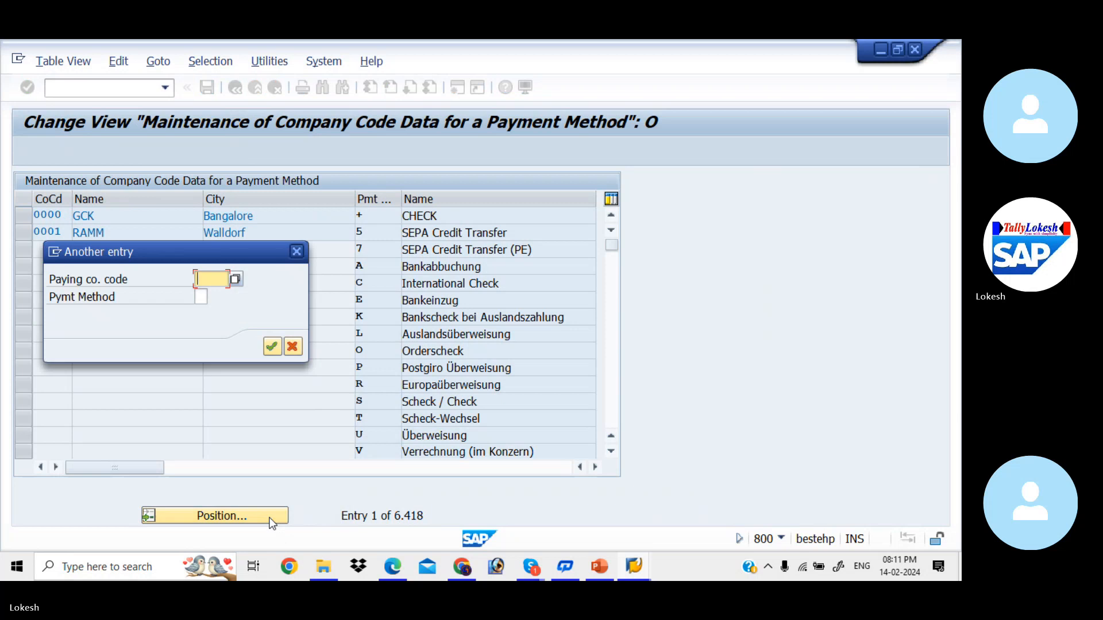
{"action": "type", "text": "KIAB"}
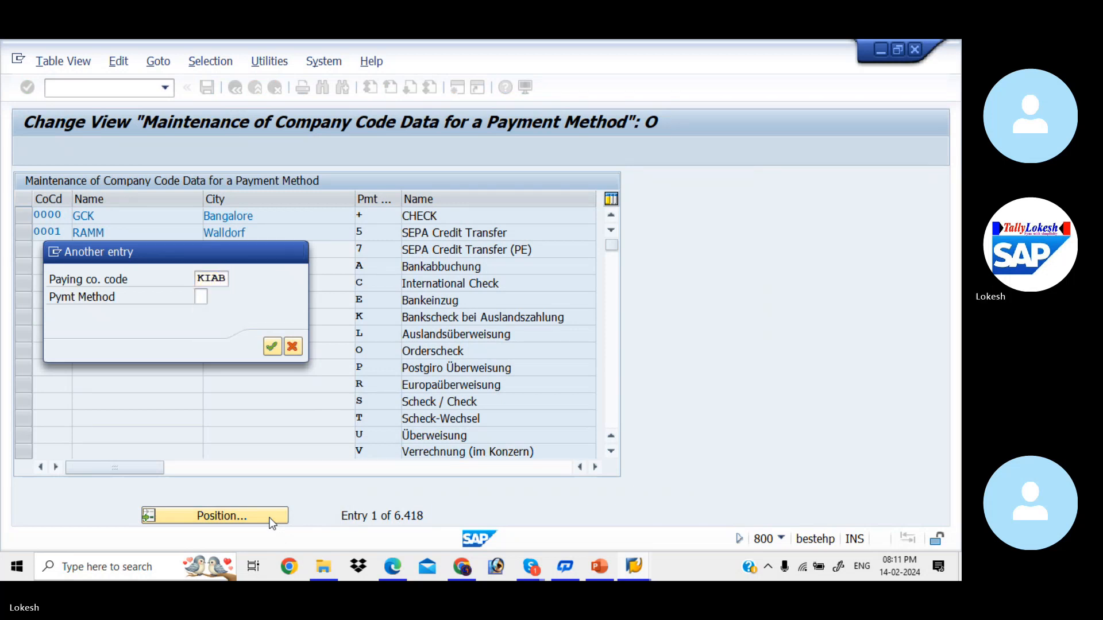
{"action": "key", "text": "Return"}
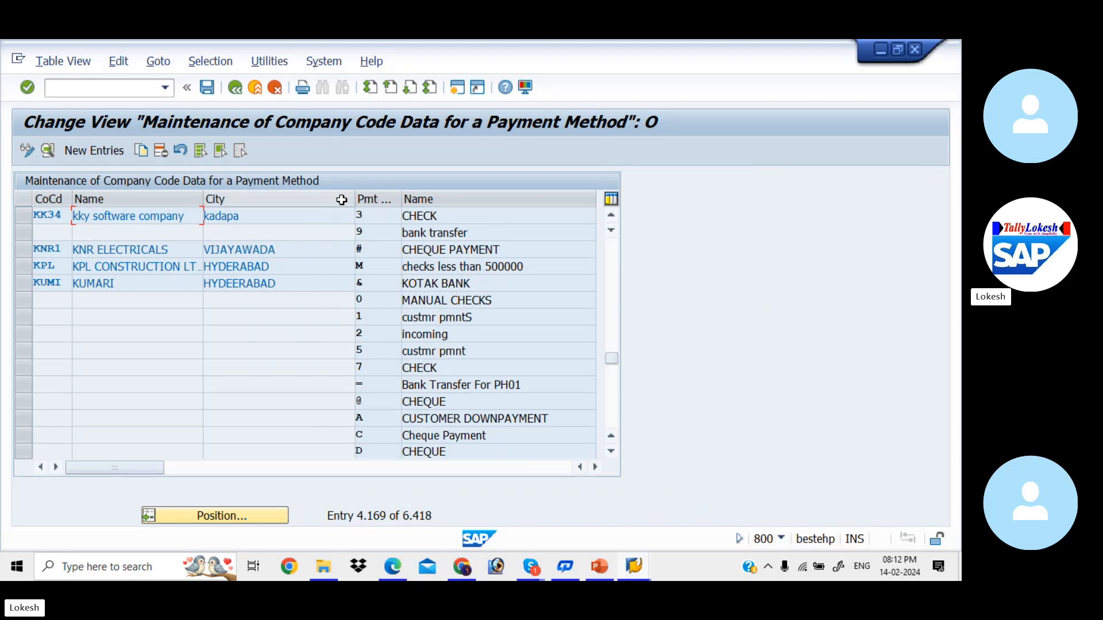
- Create a new KIAB entry for payment method 3 with minimum amount 100 and maximum 9999999
{"action": "left_click", "coordinate": [115, 154]}
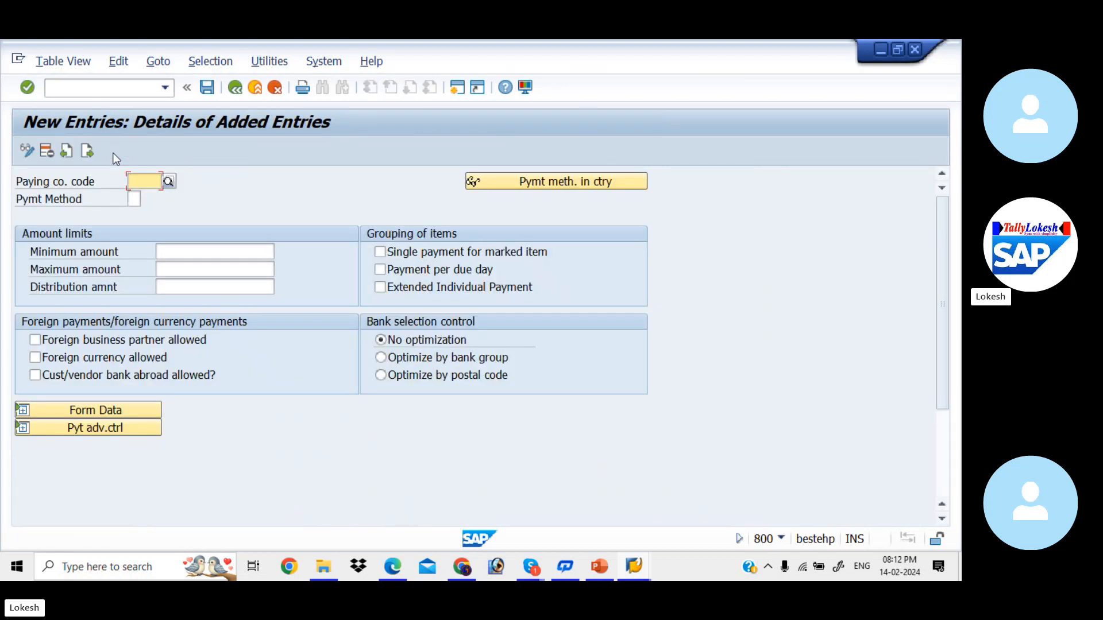
{"action": "type", "text": "KIAB"}
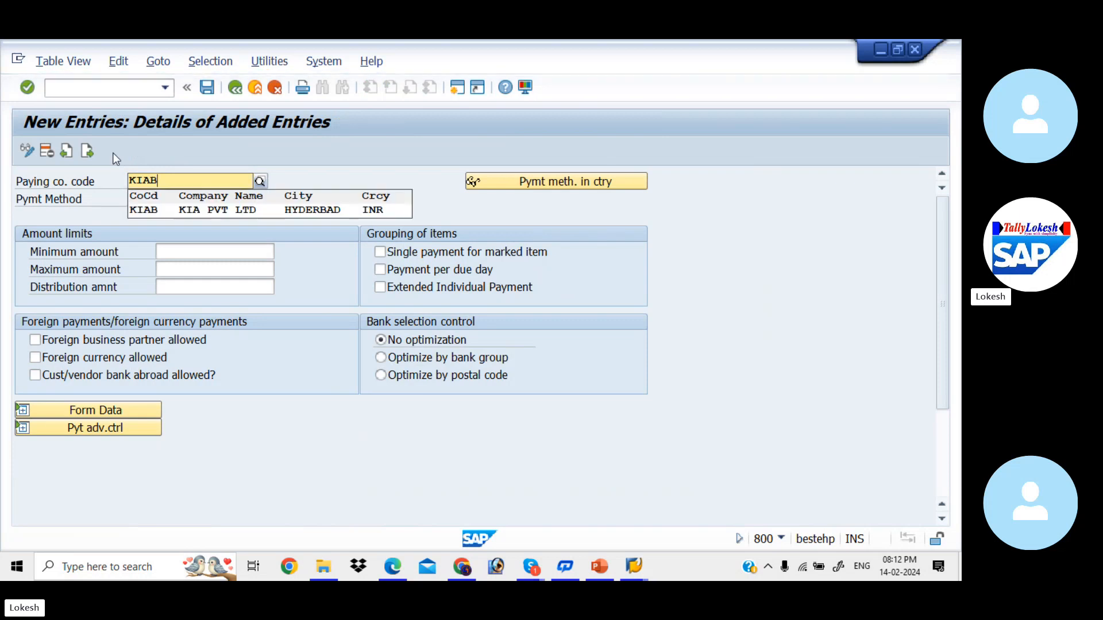
{"action": "key", "text": "Down"}
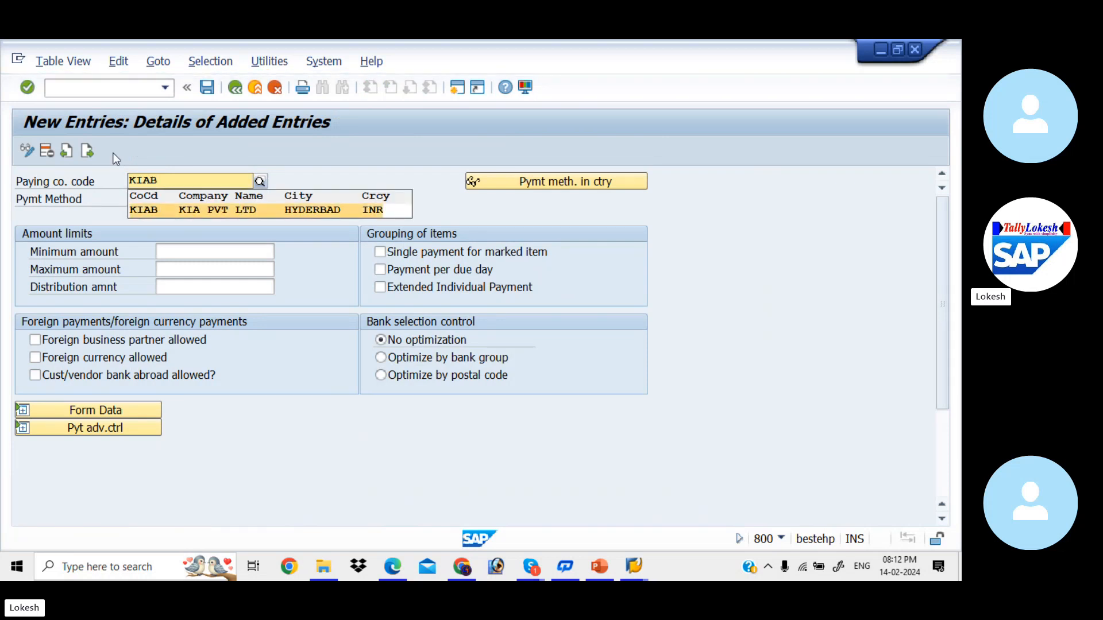
{"action": "key", "text": "Return"}
{"action": "key", "text": "Tab"}
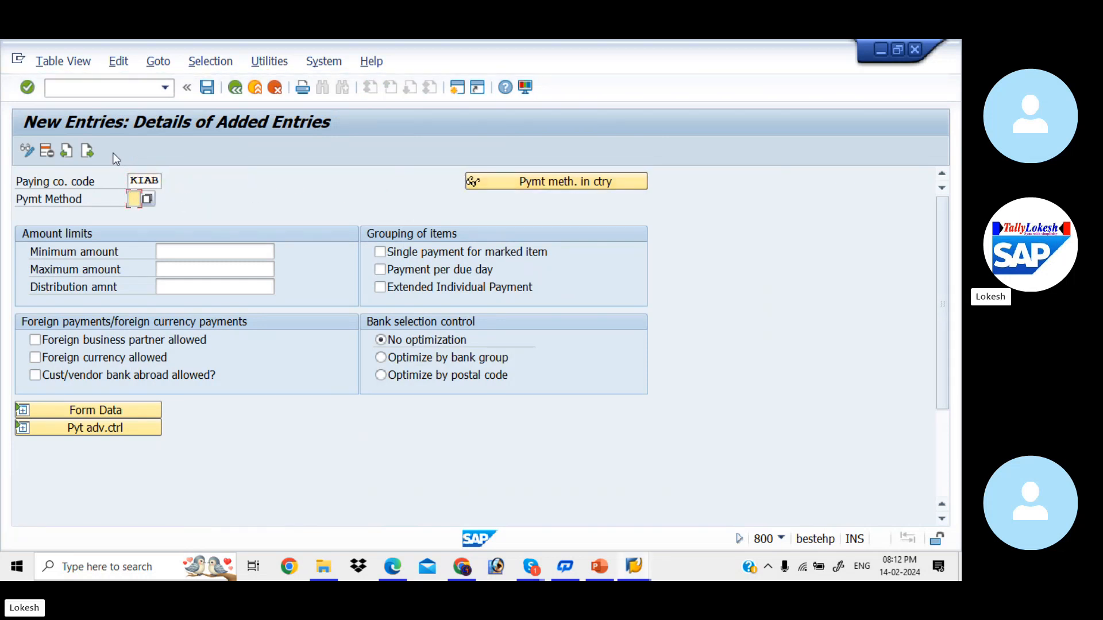
{"action": "type", "text": "3"}
{"action": "key", "text": "Tab"}
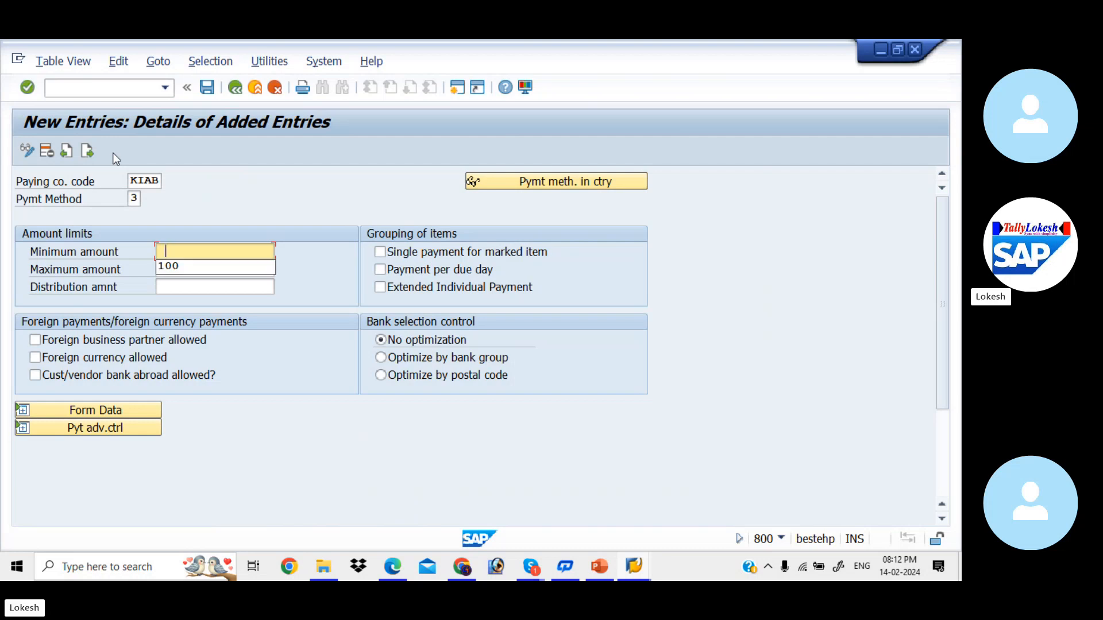
{"action": "key", "text": "Down"}
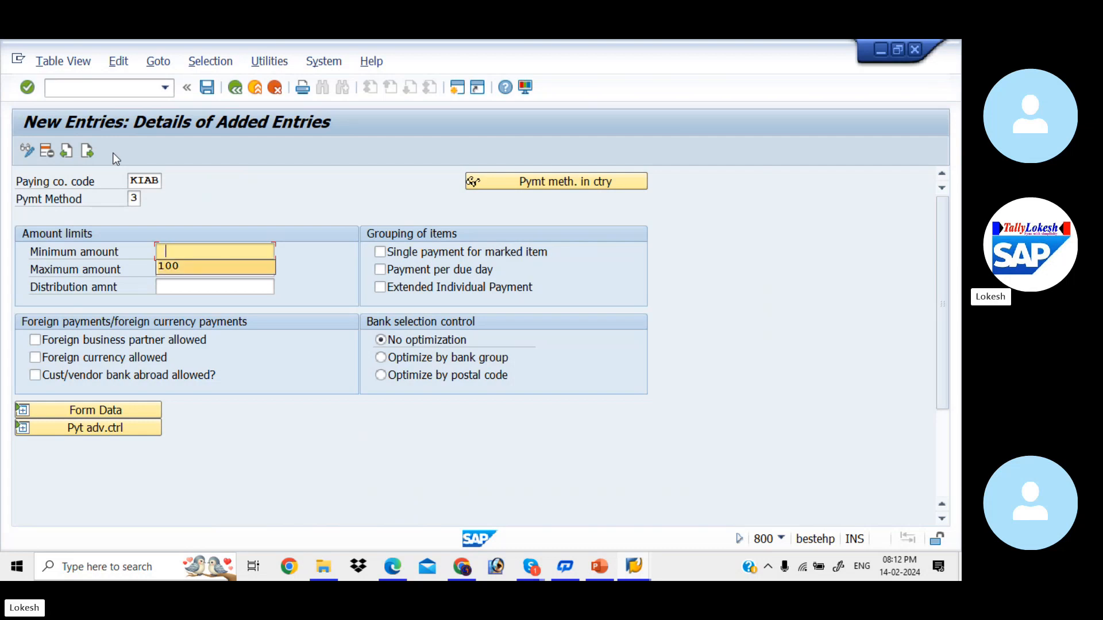
{"action": "key", "text": "Tab"}
{"action": "key", "text": "Tab"}
{"action": "type", "text": "9999999"}
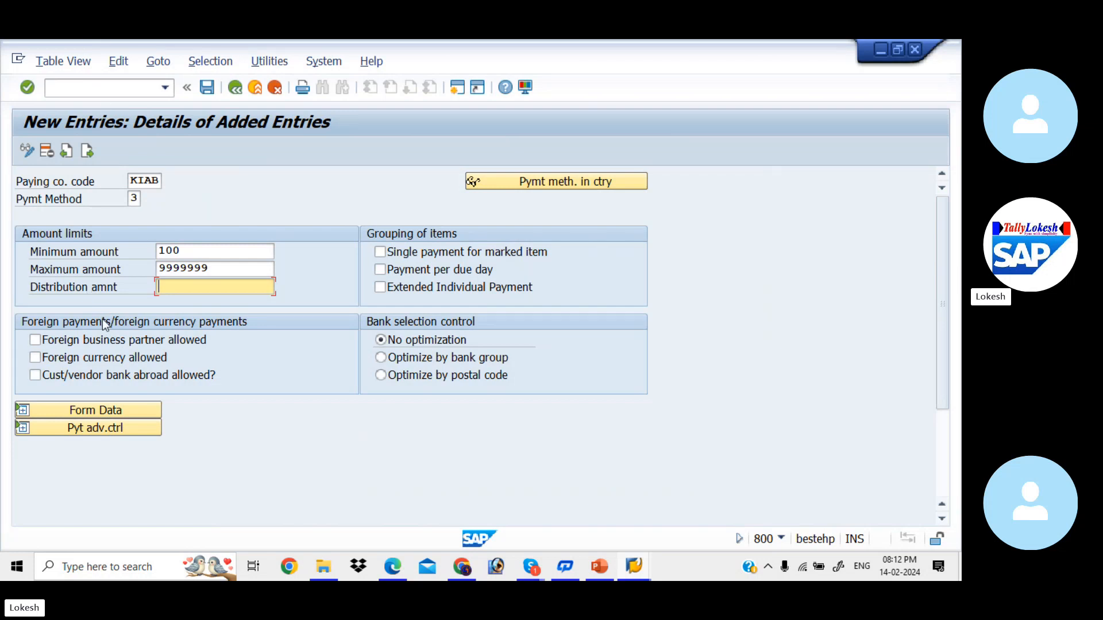
- Allow foreign business partners and foreign currency for KIAB's payment method 3
{"action": "left_click", "coordinate": [36, 341]}
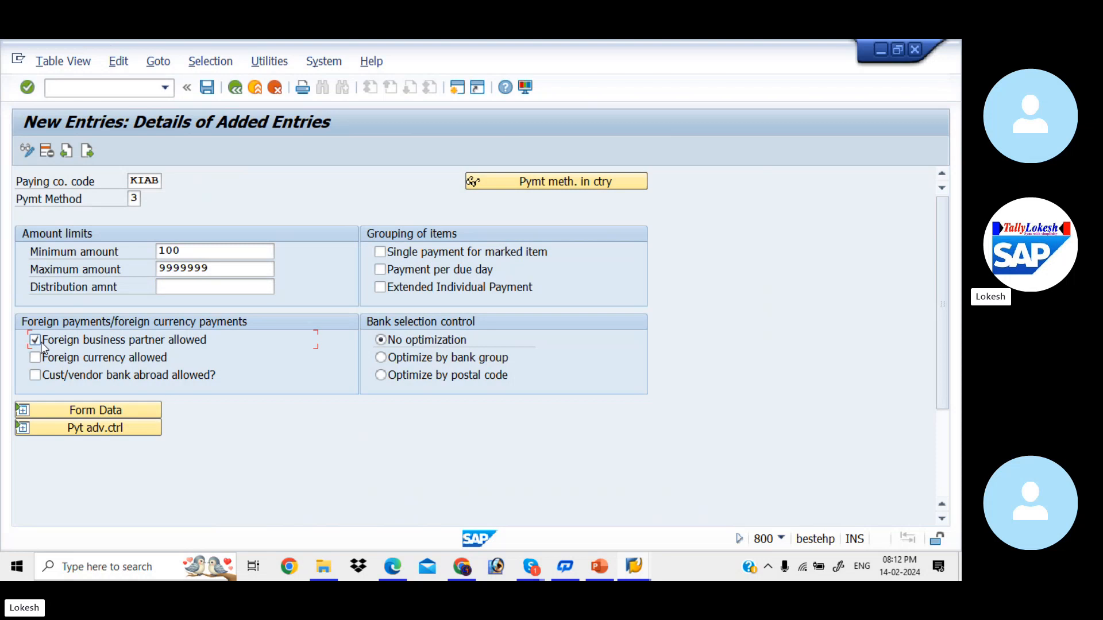
{"action": "left_click", "coordinate": [36, 359]}
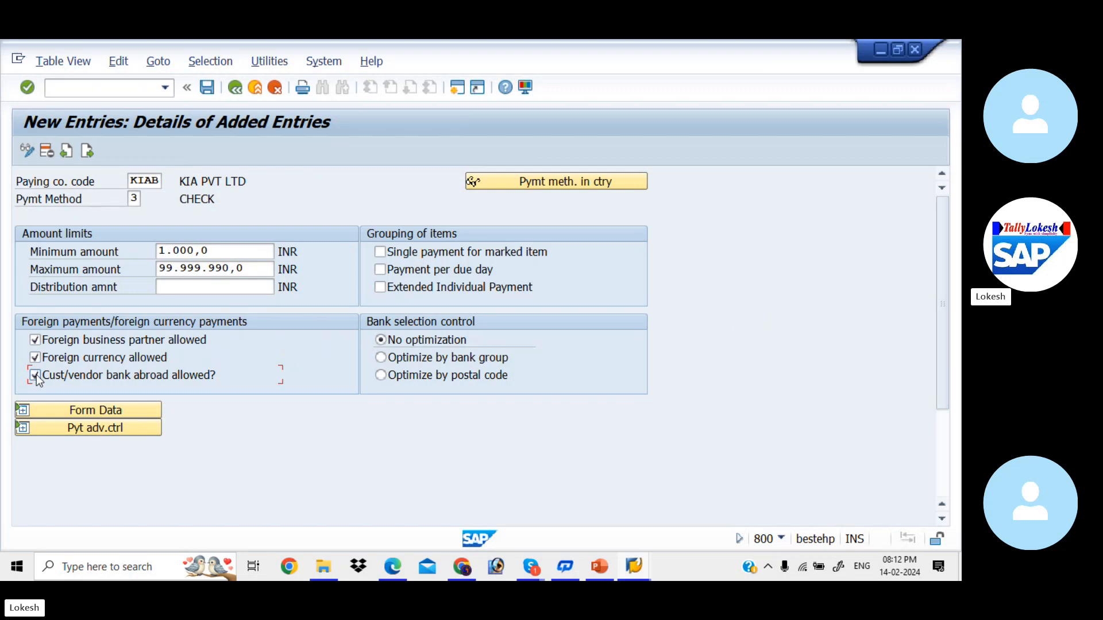
{"action": "left_click", "coordinate": [111, 402]}
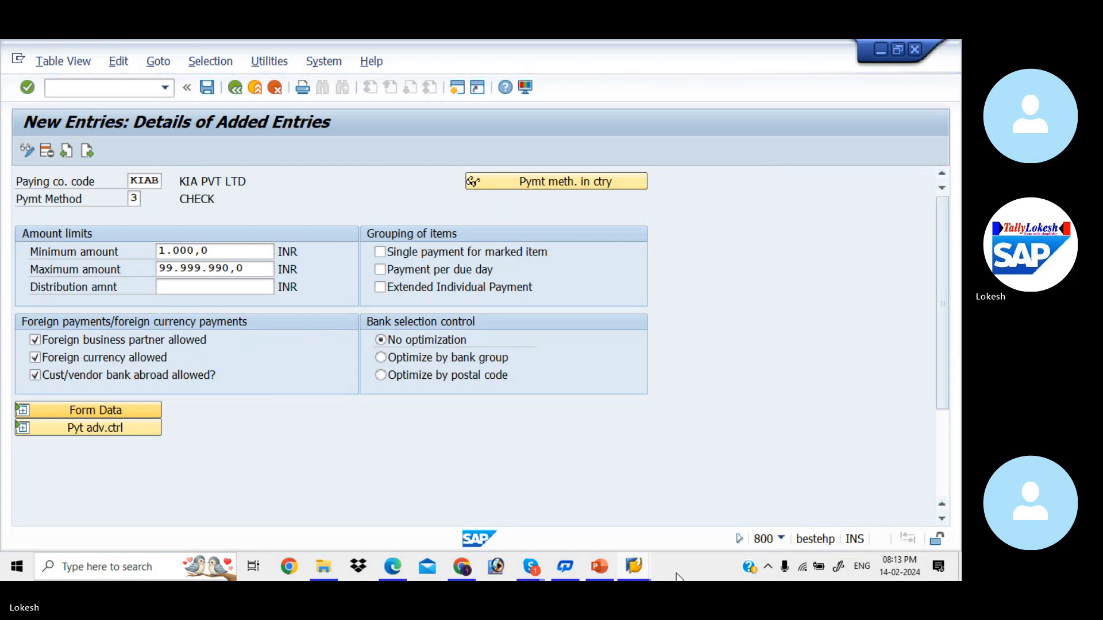
- Use RING ALL from the Skype participants list, then close the panel and minimize the call
{"action": "mouse_move", "coordinate": [539, 564]}
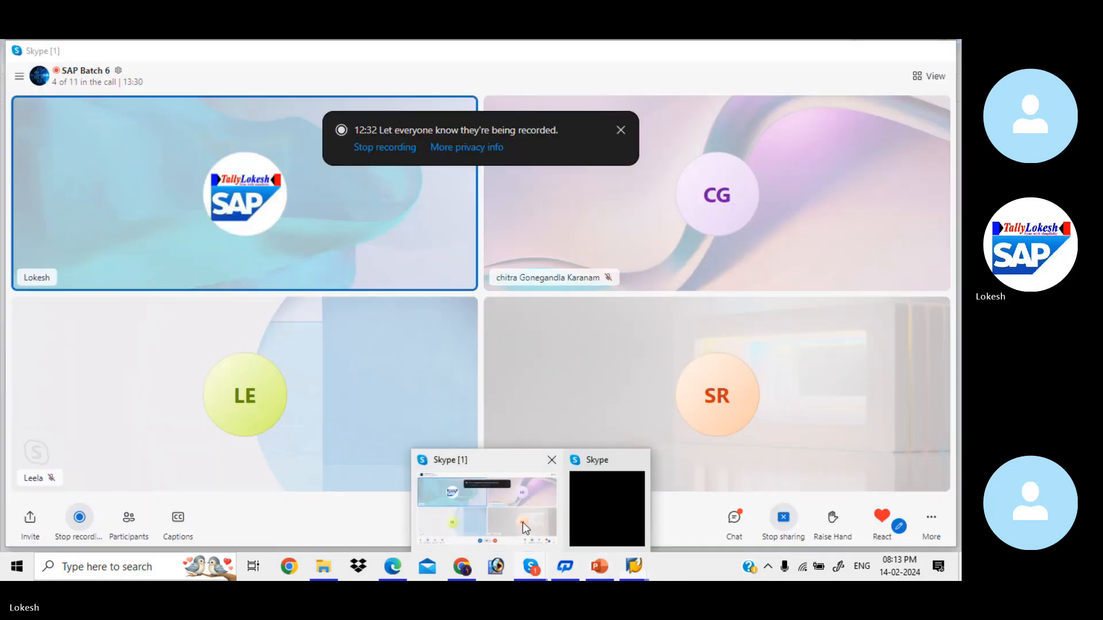
{"action": "left_click", "coordinate": [523, 522]}
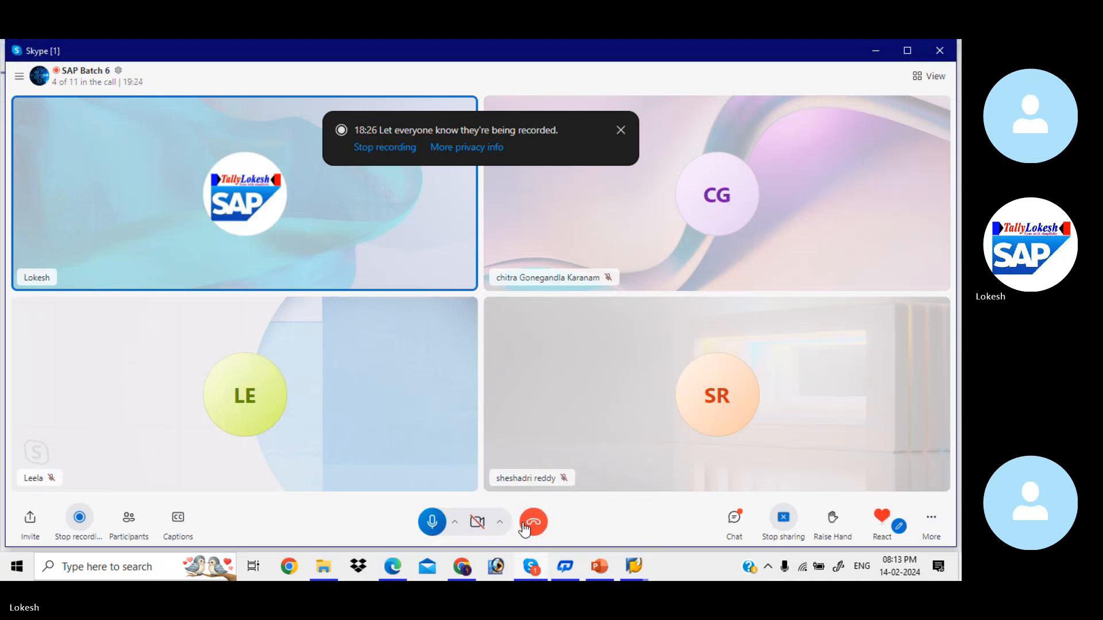
{"action": "left_click", "coordinate": [129, 520]}
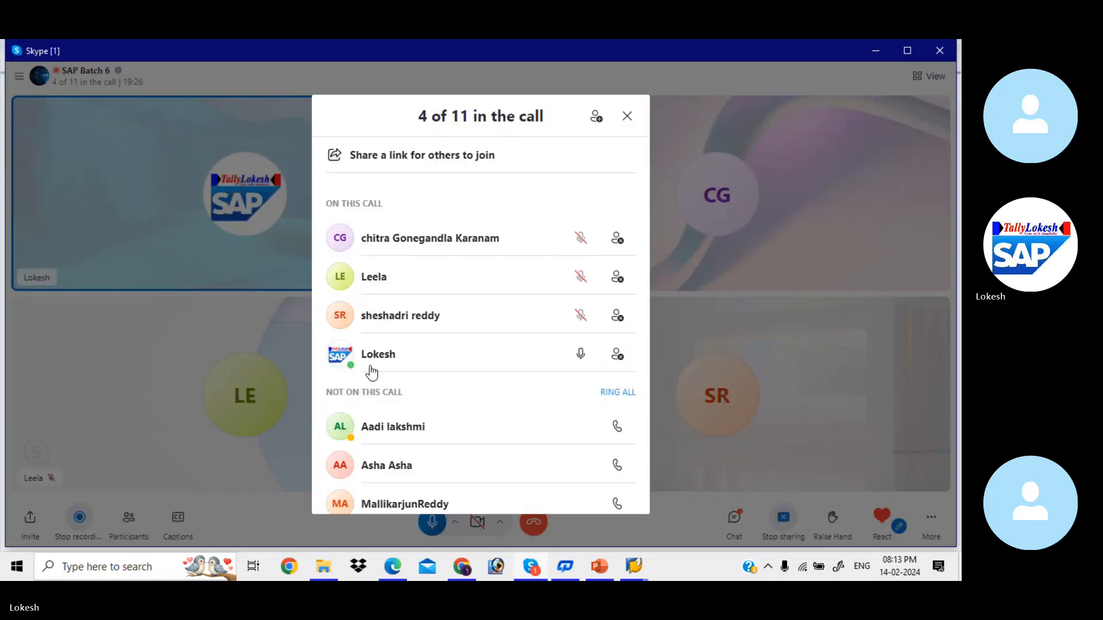
{"action": "left_click", "coordinate": [617, 391]}
{"action": "left_click", "coordinate": [627, 115]}
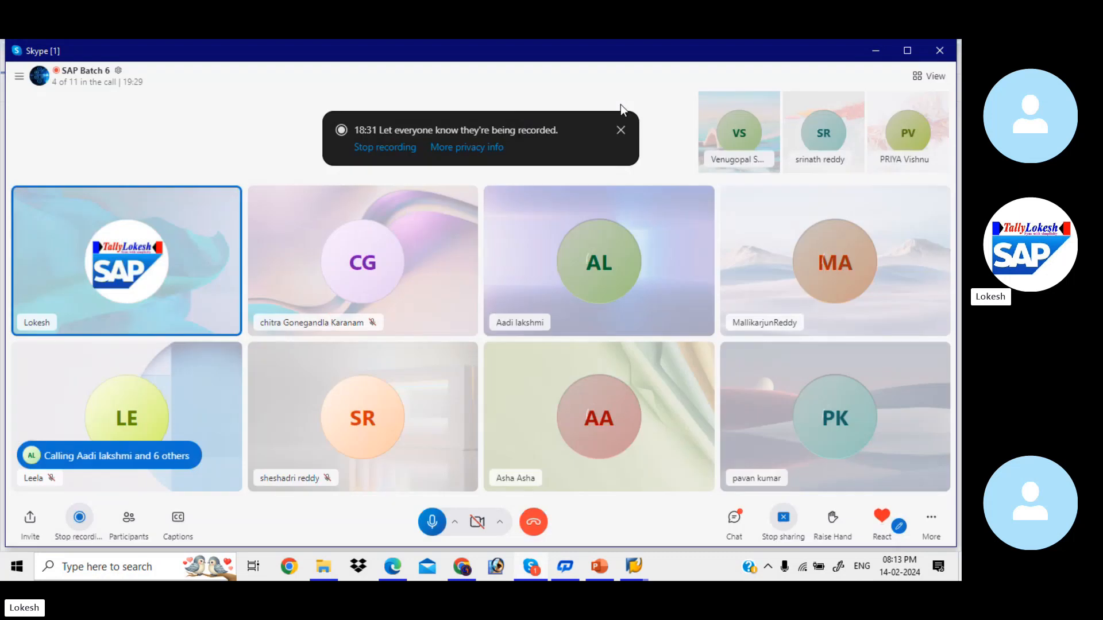
{"action": "left_click", "coordinate": [877, 50]}
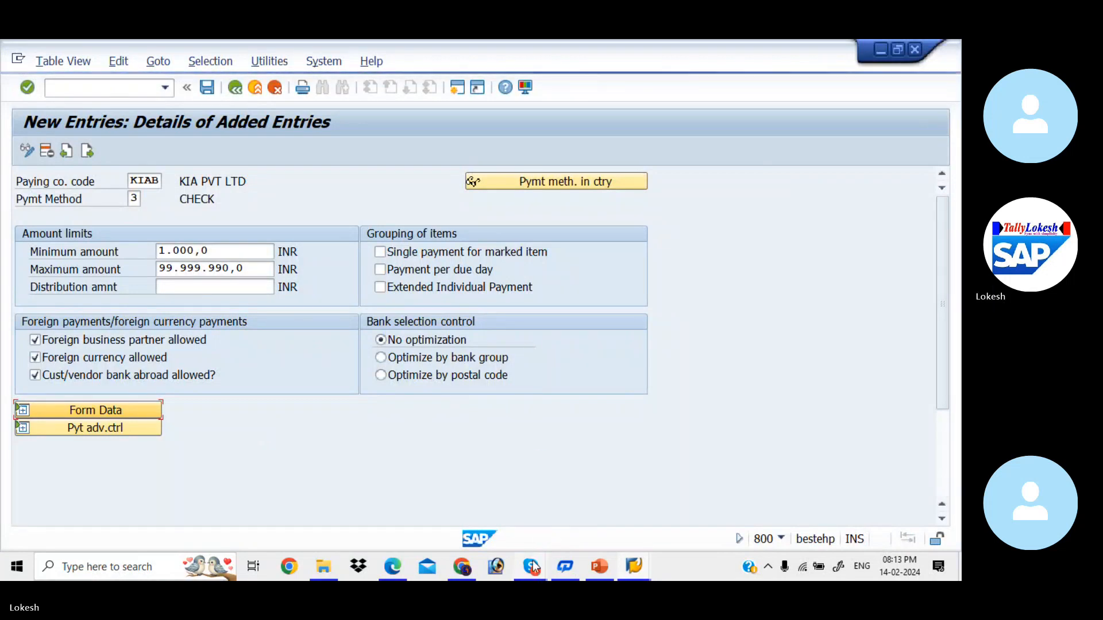
{"action": "mouse_move", "coordinate": [532, 566]}
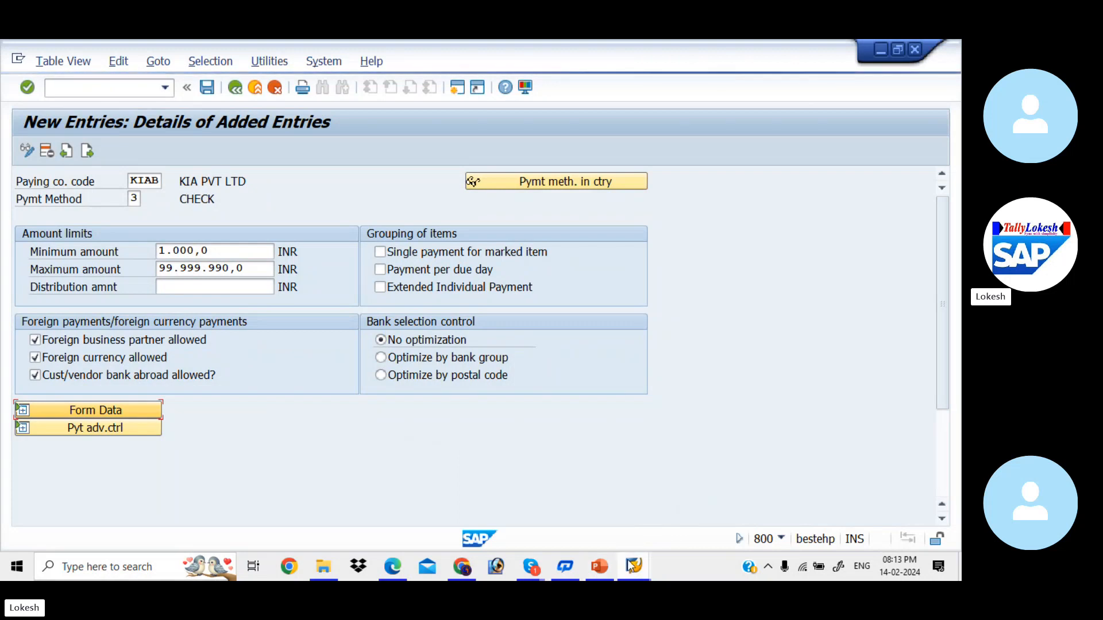
{"action": "mouse_move", "coordinate": [634, 566]}
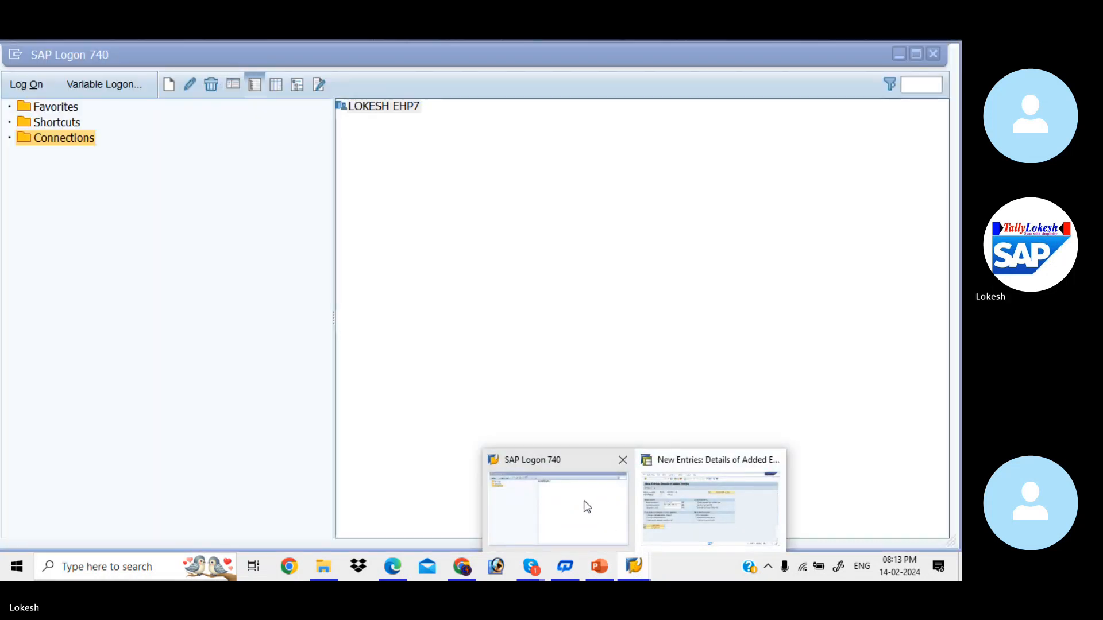
- Log on to client 800 with the saved user and password, ending the other existing logon
{"action": "left_click", "coordinate": [583, 502]}
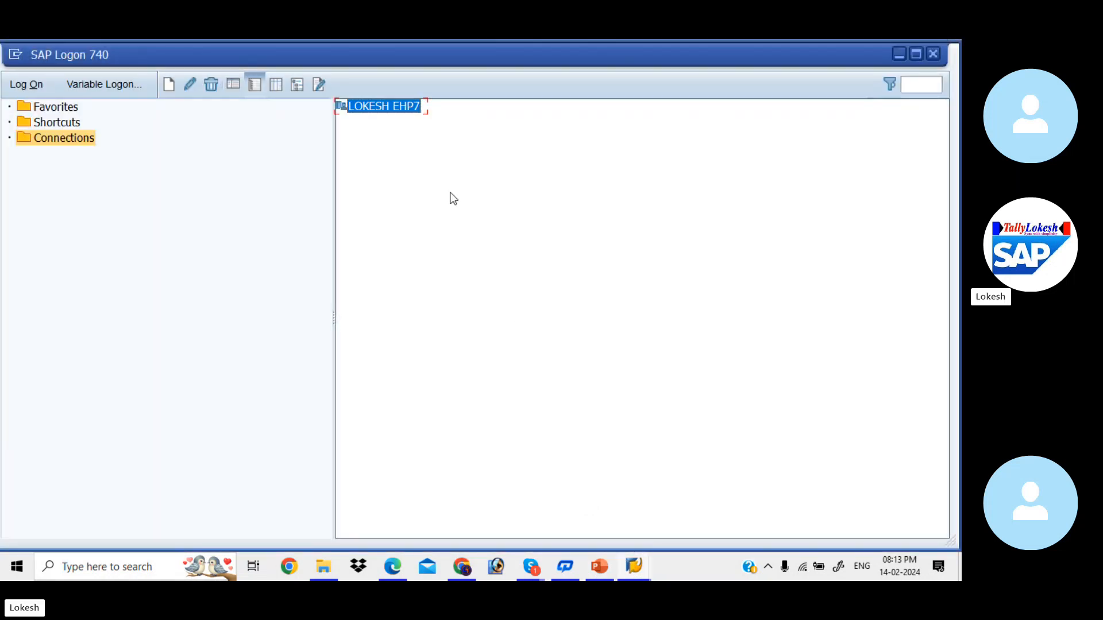
{"action": "double_click", "coordinate": [404, 110]}
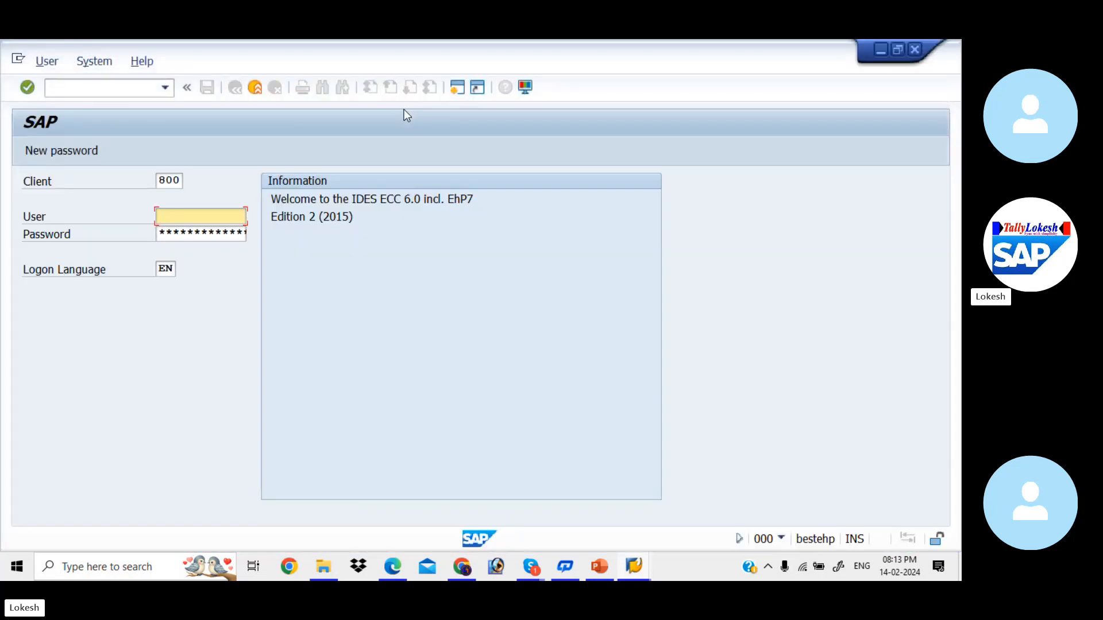
{"action": "key", "text": "Down"}
{"action": "key", "text": "Tab"}
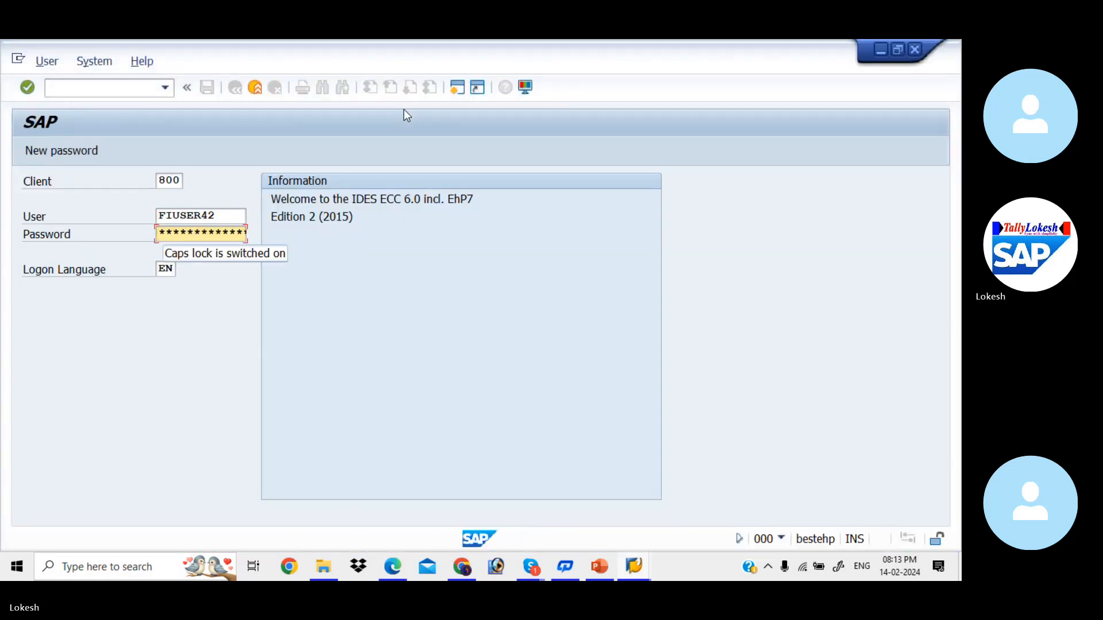
{"action": "type", "text": "*"}
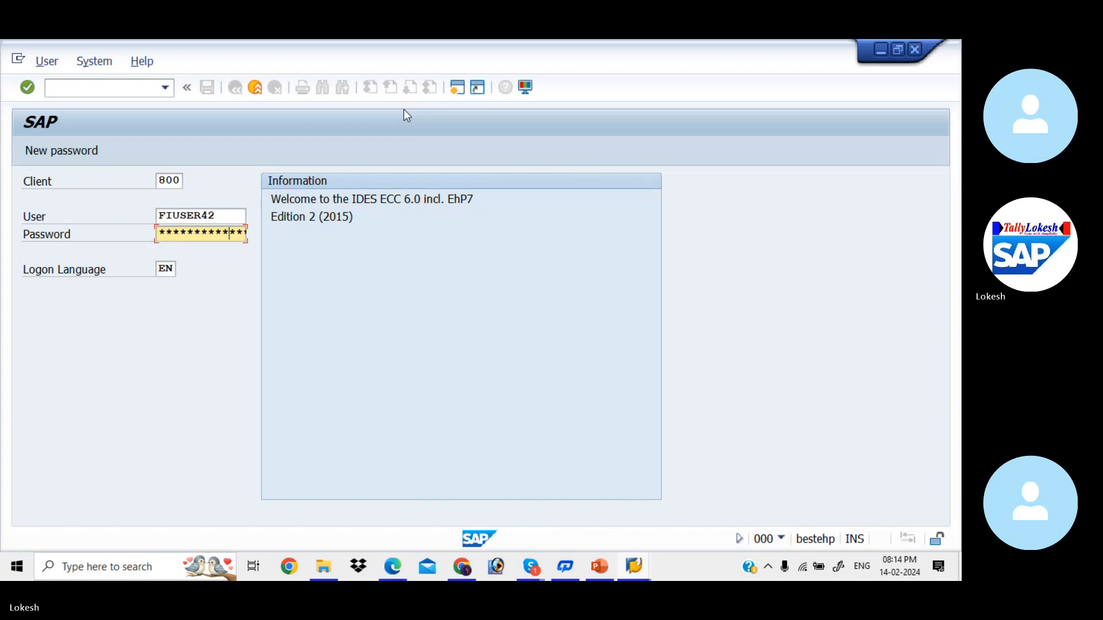
{"action": "key", "text": "Return"}
{"action": "left_click", "coordinate": [89, 435]}
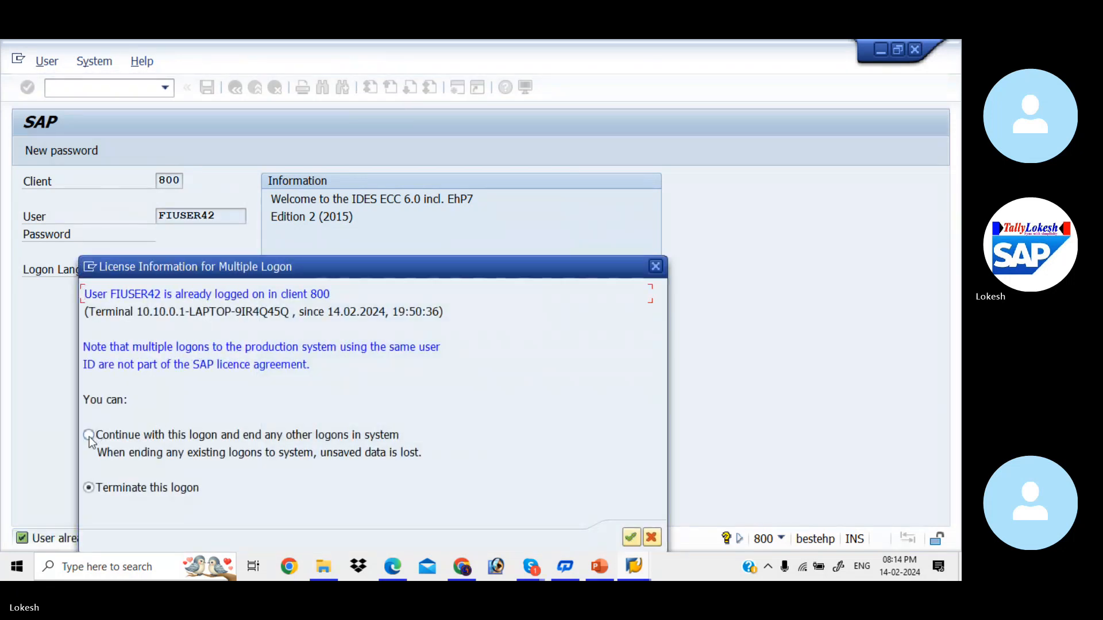
{"action": "left_click", "coordinate": [629, 539]}
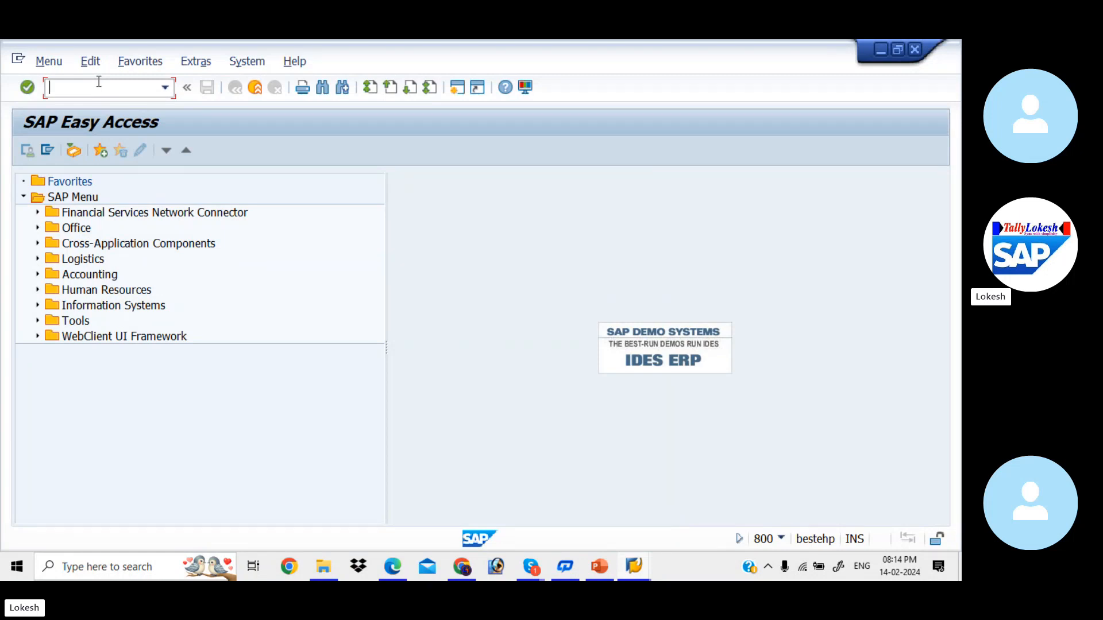
- Run FBZP and start a new company-code payment method entry for KIAB, method 3
{"action": "type", "text": "fbzp"}
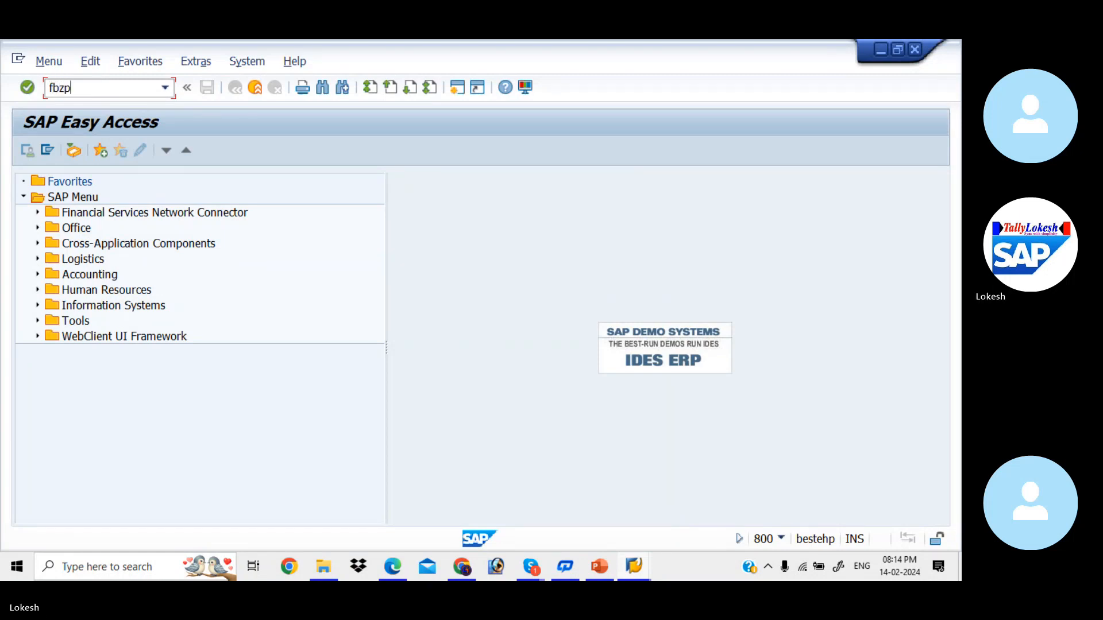
{"action": "key", "text": "Return"}
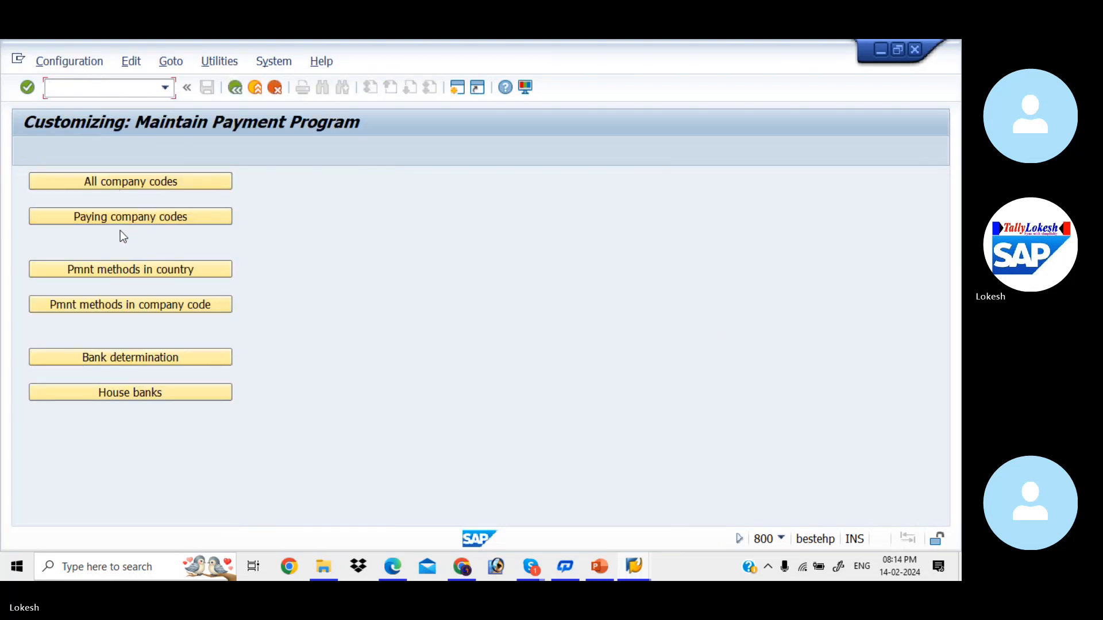
{"action": "left_click", "coordinate": [142, 299]}
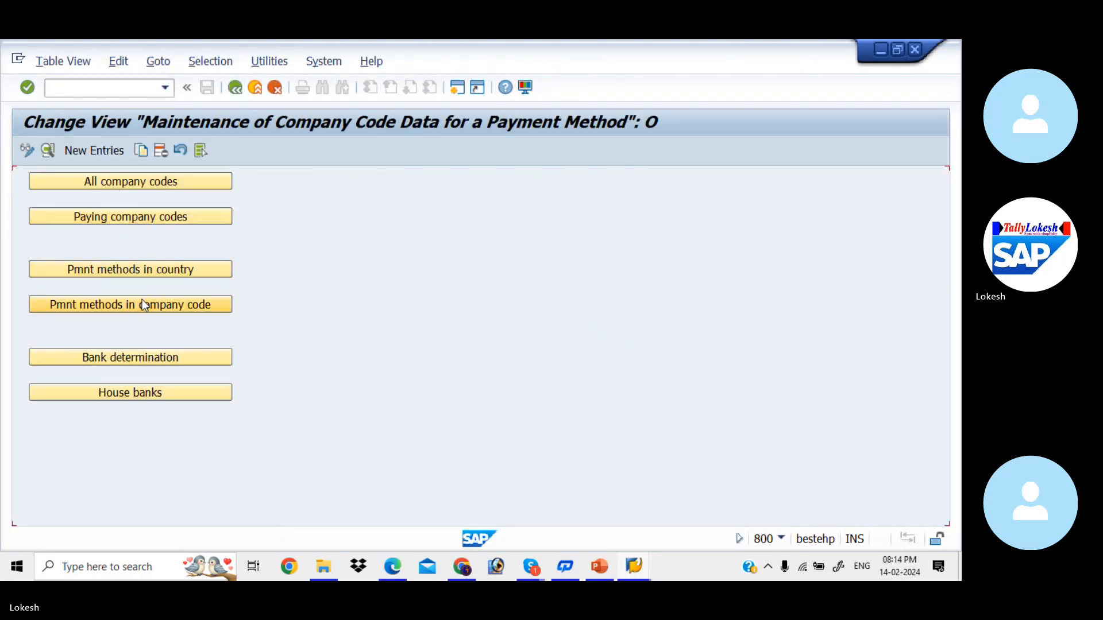
{"action": "left_click", "coordinate": [105, 153]}
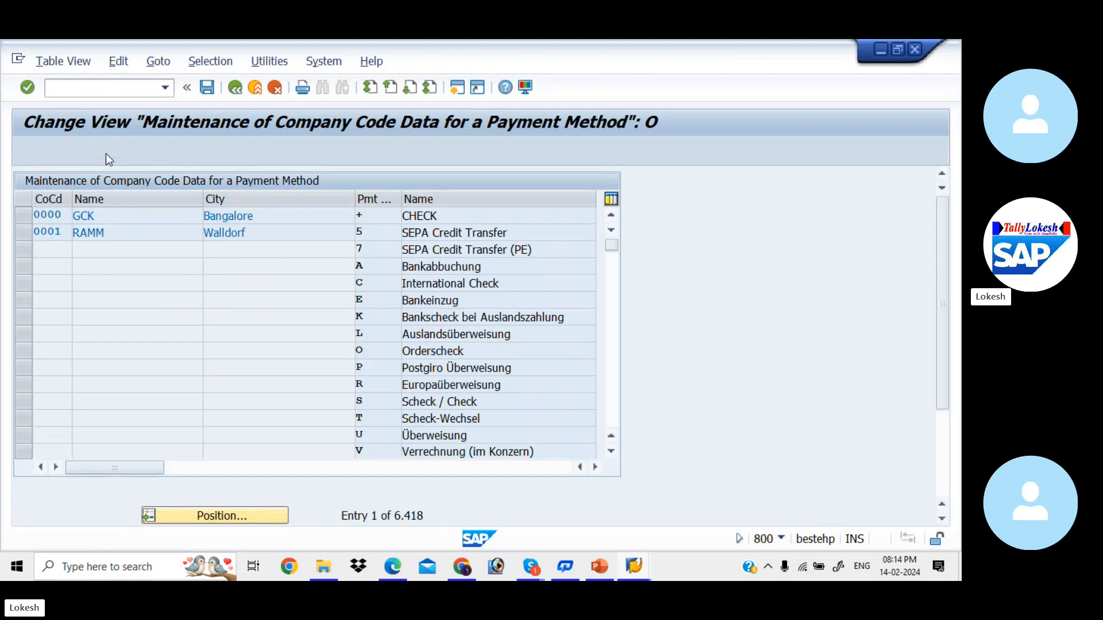
{"action": "type", "text": "KIAB"}
{"action": "key", "text": "Return"}
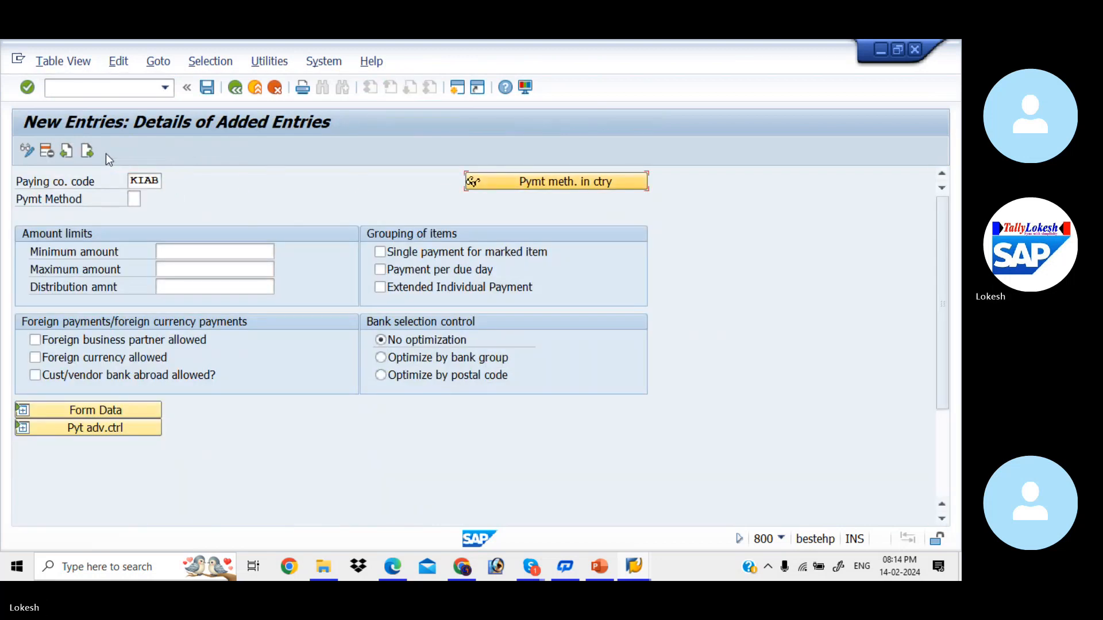
{"action": "type", "text": "3"}
{"action": "key", "text": "Return"}
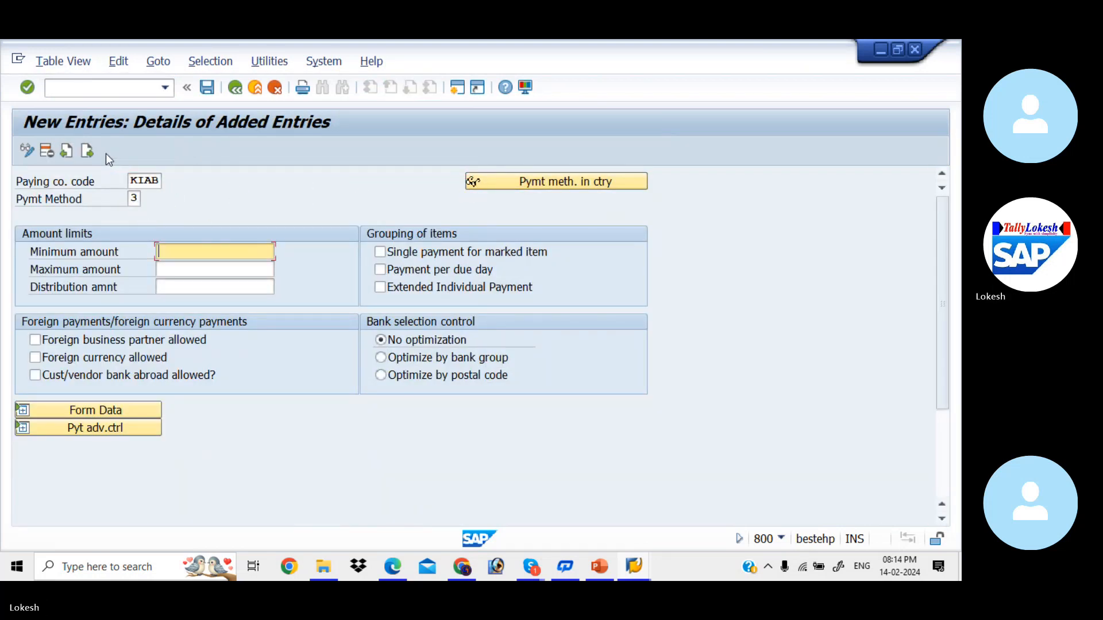
- Enter minimum amount 100 and maximum amount 9999999 from earlier values
{"action": "key", "text": "Down"}
{"action": "key", "text": "Tab"}
{"action": "key", "text": "space"}
{"action": "key", "text": "Down"}
{"action": "key", "text": "Tab"}
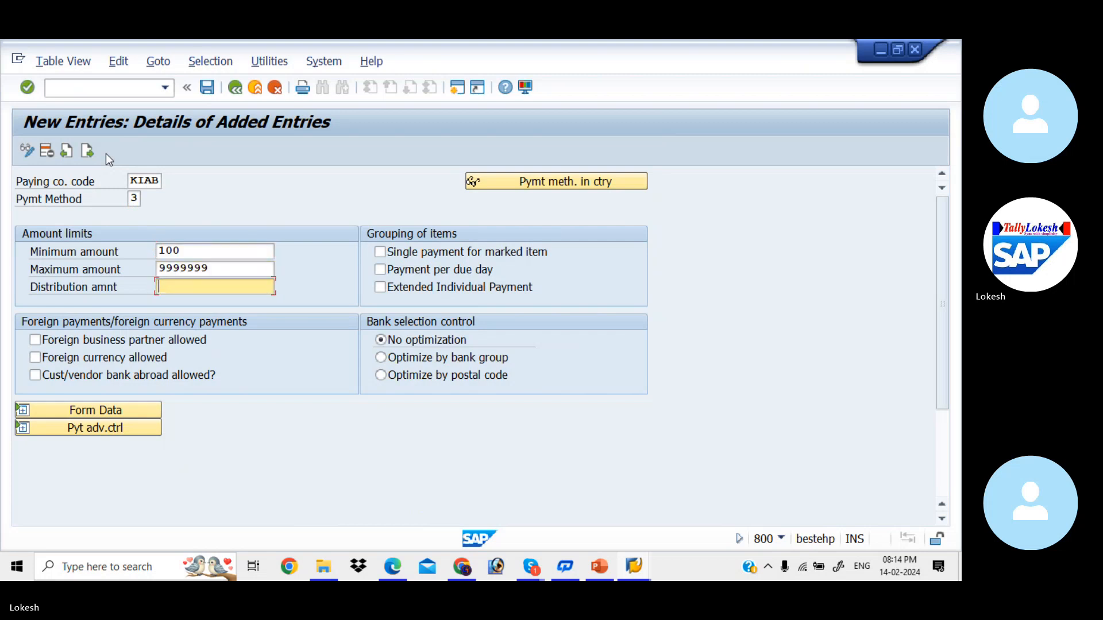
- Allow foreign business partners, foreign currency and customer/vendor banks abroad
{"action": "left_click", "coordinate": [35, 339]}
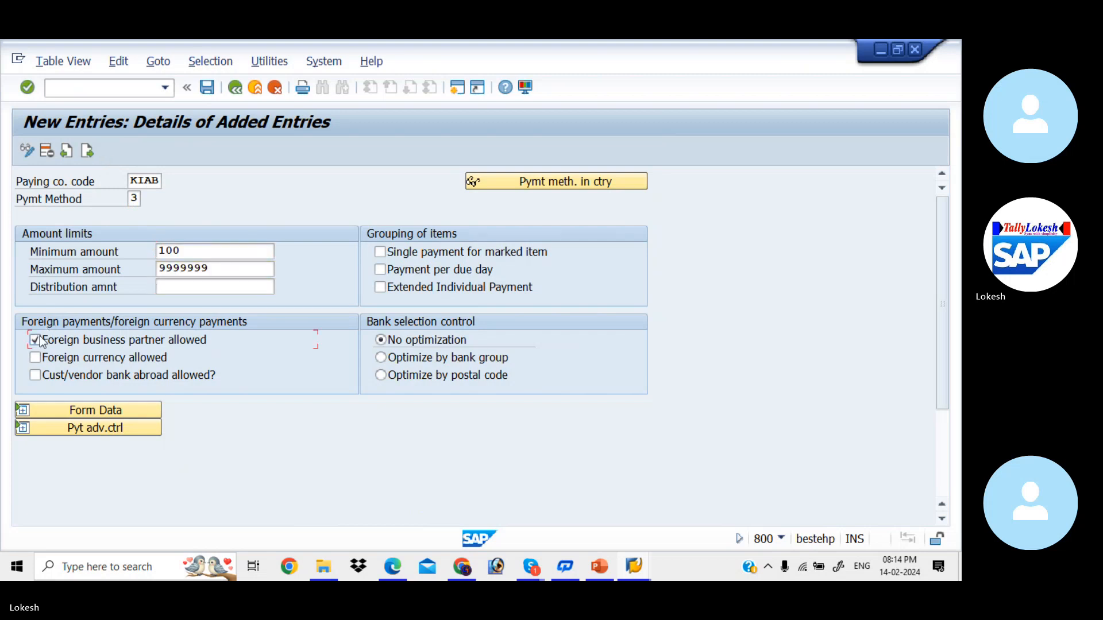
{"action": "left_click", "coordinate": [35, 357]}
{"action": "key", "text": "Return"}
{"action": "left_click", "coordinate": [35, 374]}
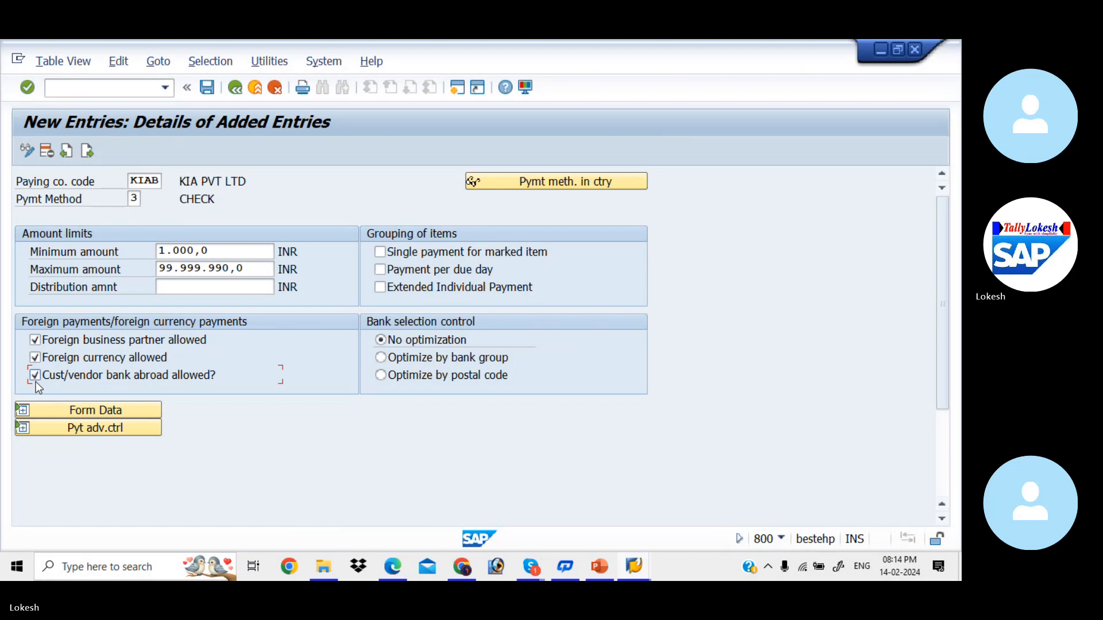
- Assign payment medium form F110_PRENUM_CHCK to KIAB's CHECK method 3 and save it
{"action": "left_click", "coordinate": [102, 409]}
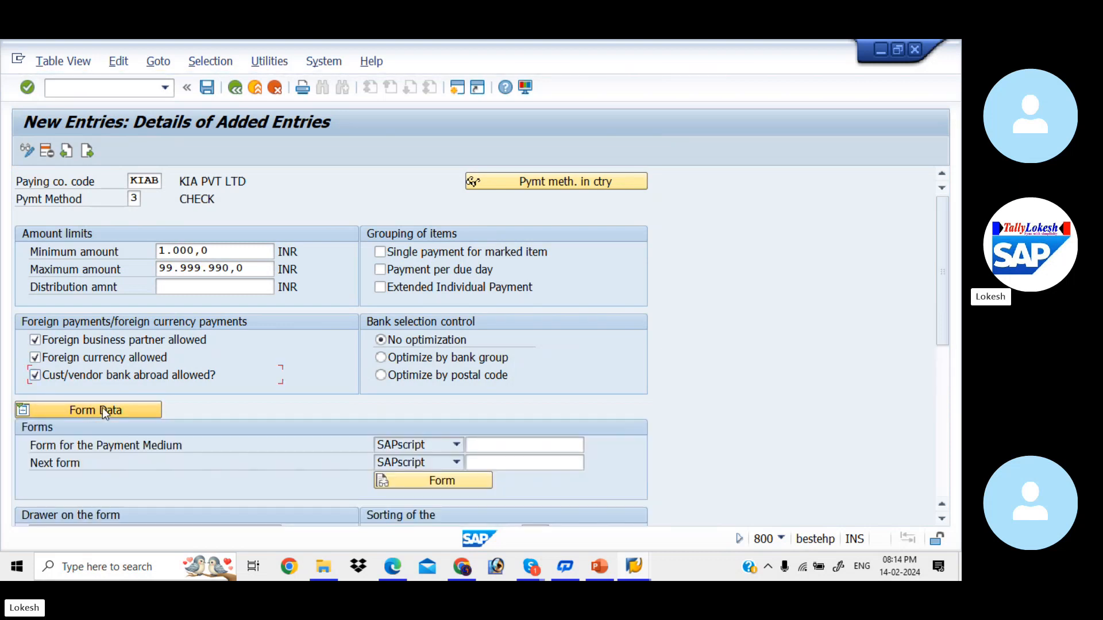
{"action": "left_click", "coordinate": [525, 446]}
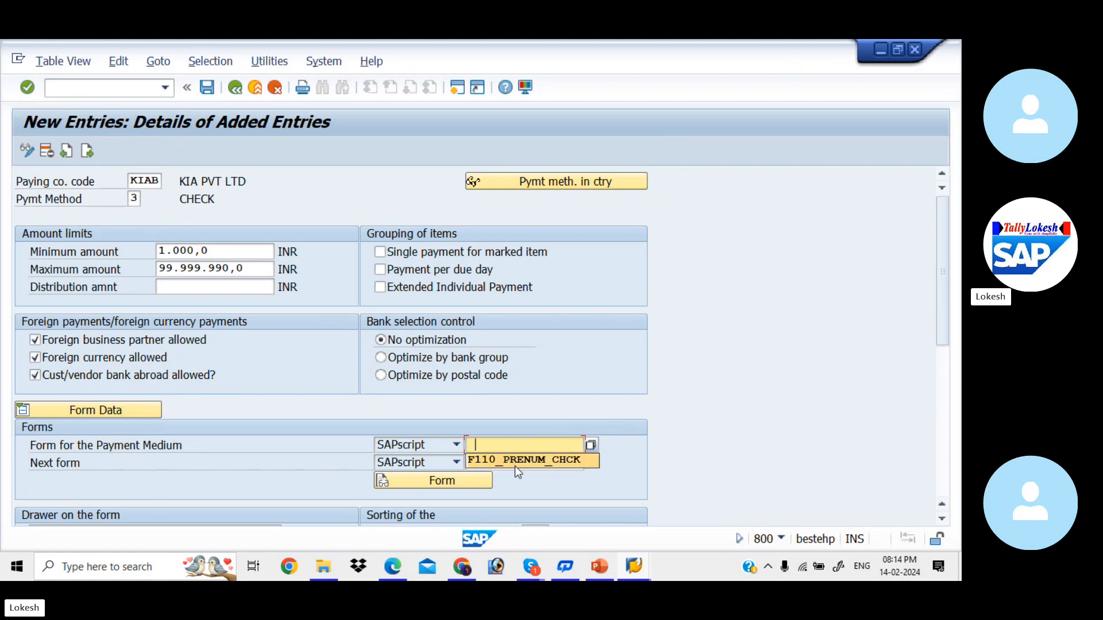
{"action": "left_click", "coordinate": [569, 465]}
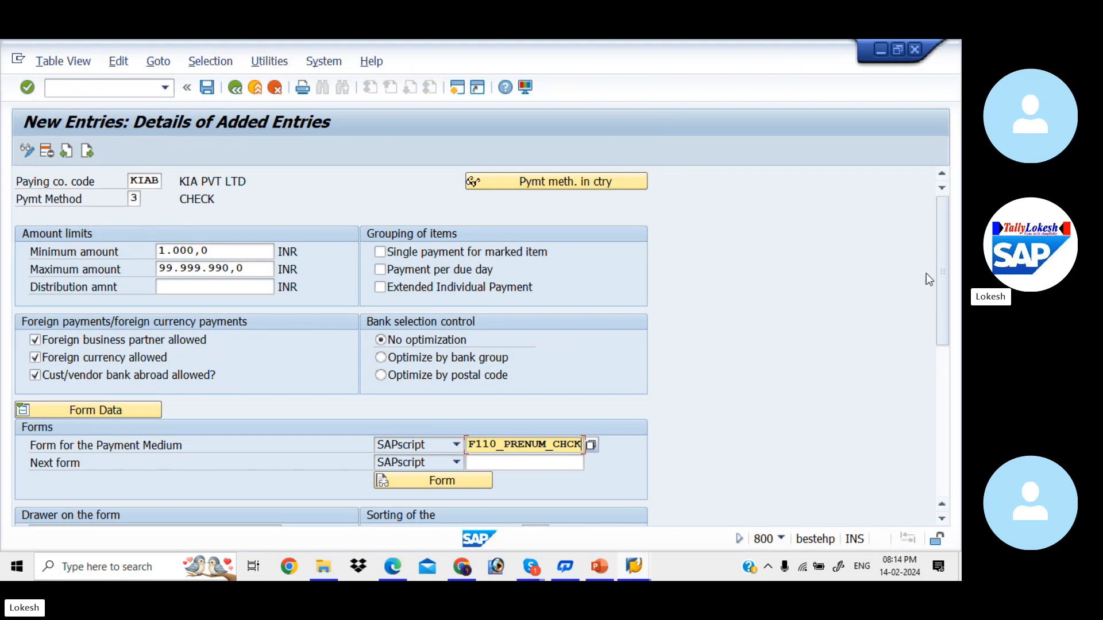
{"action": "left_click_drag", "start_coordinate": [940, 283], "coordinate": [941, 312]}
{"action": "left_click_drag", "start_coordinate": [943, 347], "coordinate": [937, 217]}
{"action": "left_click", "coordinate": [207, 88]}
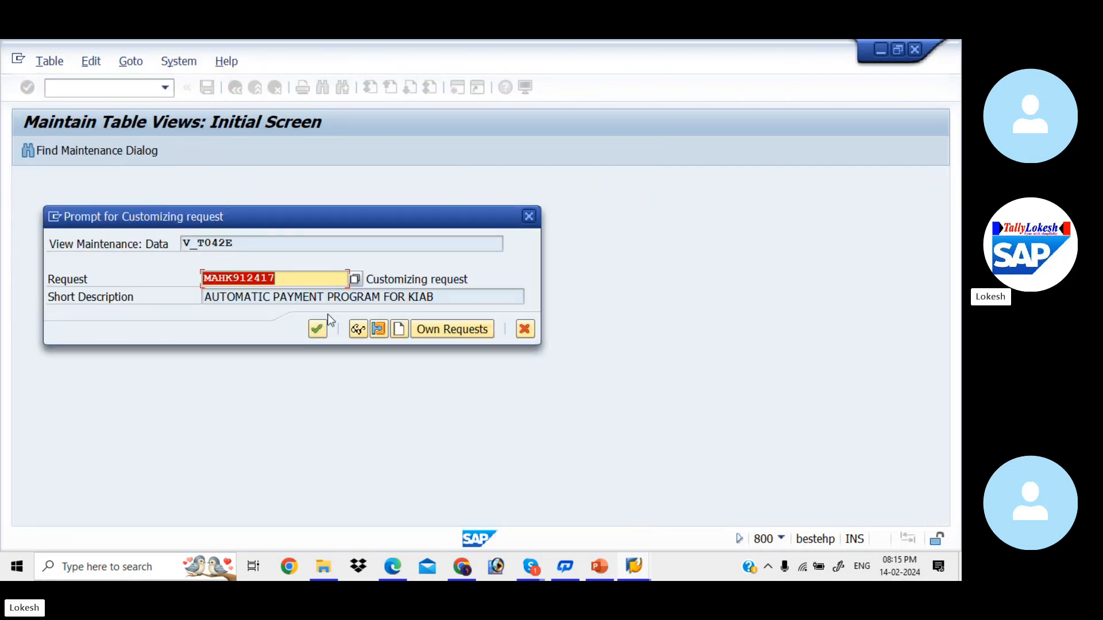
{"action": "left_click", "coordinate": [318, 330]}
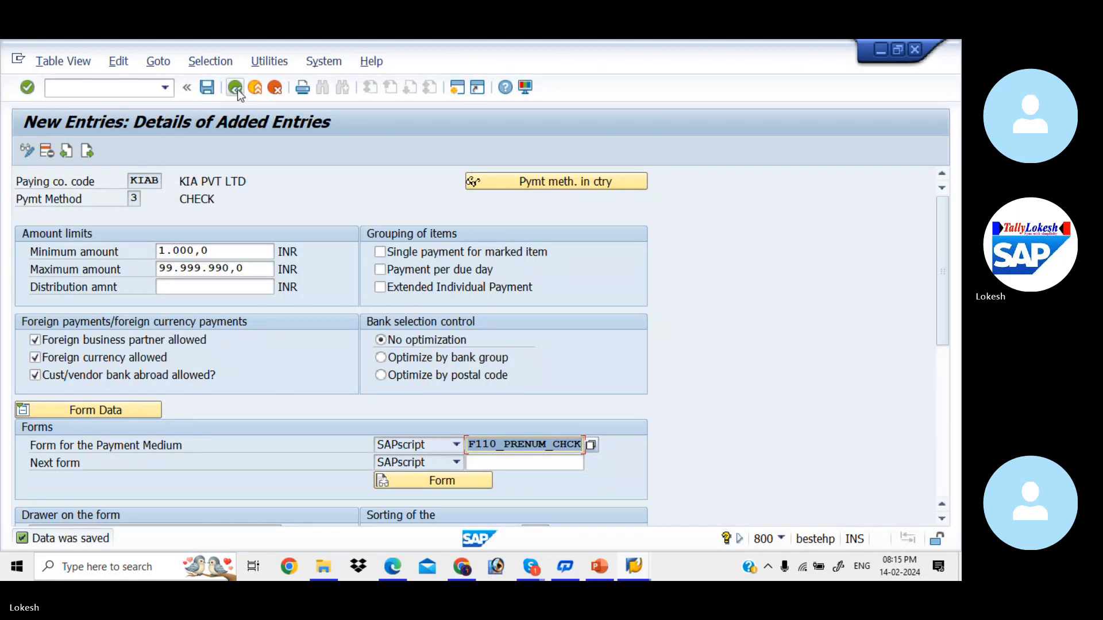
{"action": "left_click", "coordinate": [235, 87]}
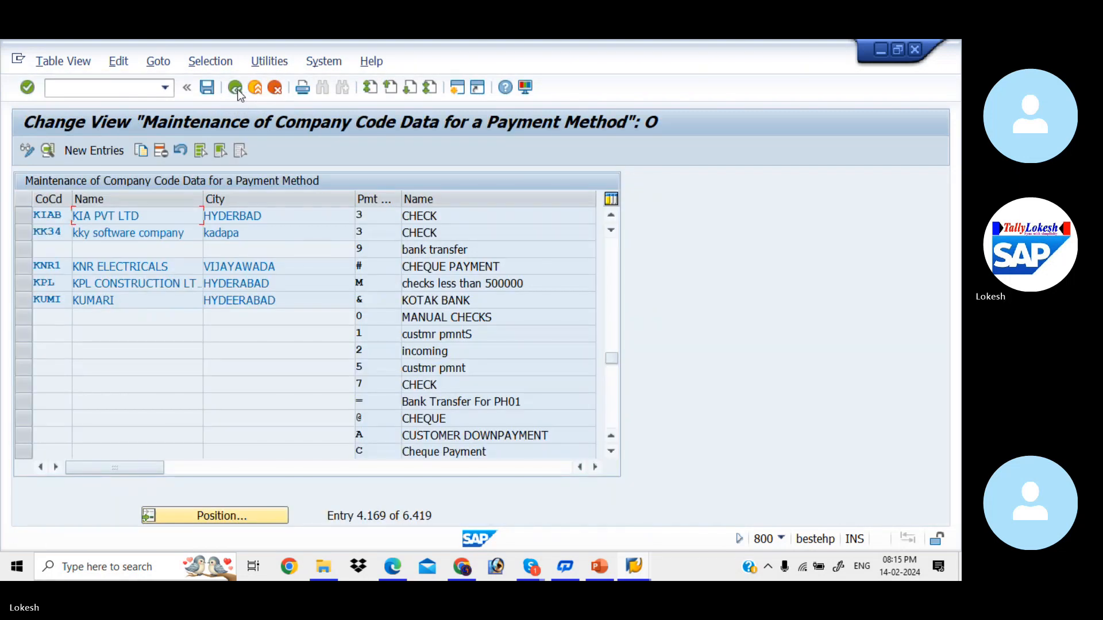
- Return to the Maintain Payment Program overview screen
{"action": "left_click", "coordinate": [235, 87]}
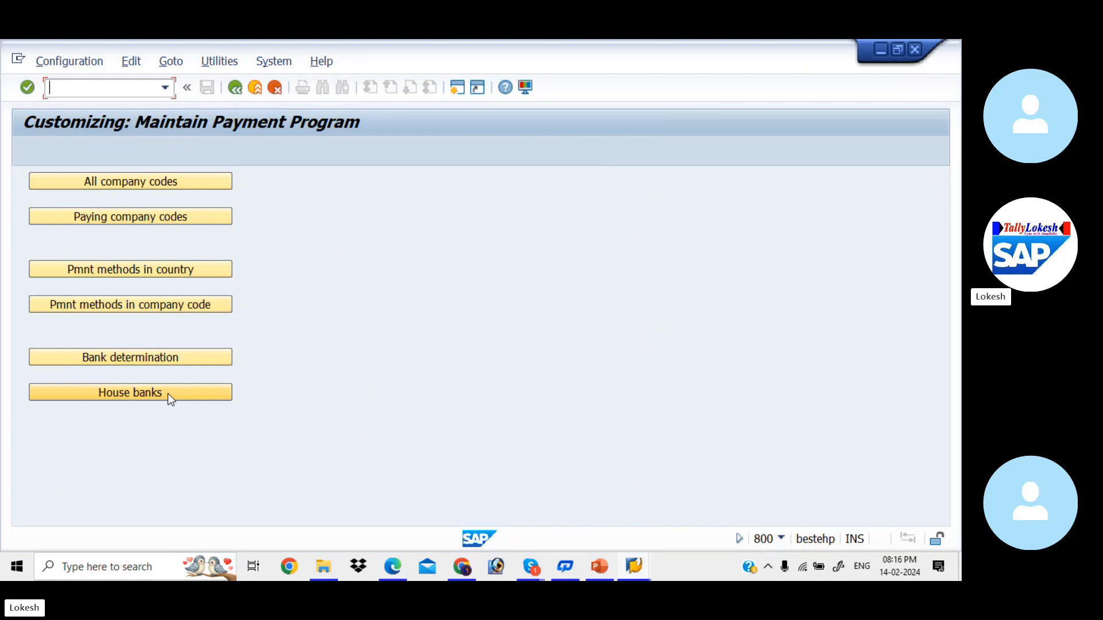
- Open the house bank settings for company code KIAB
{"action": "left_click", "coordinate": [169, 396]}
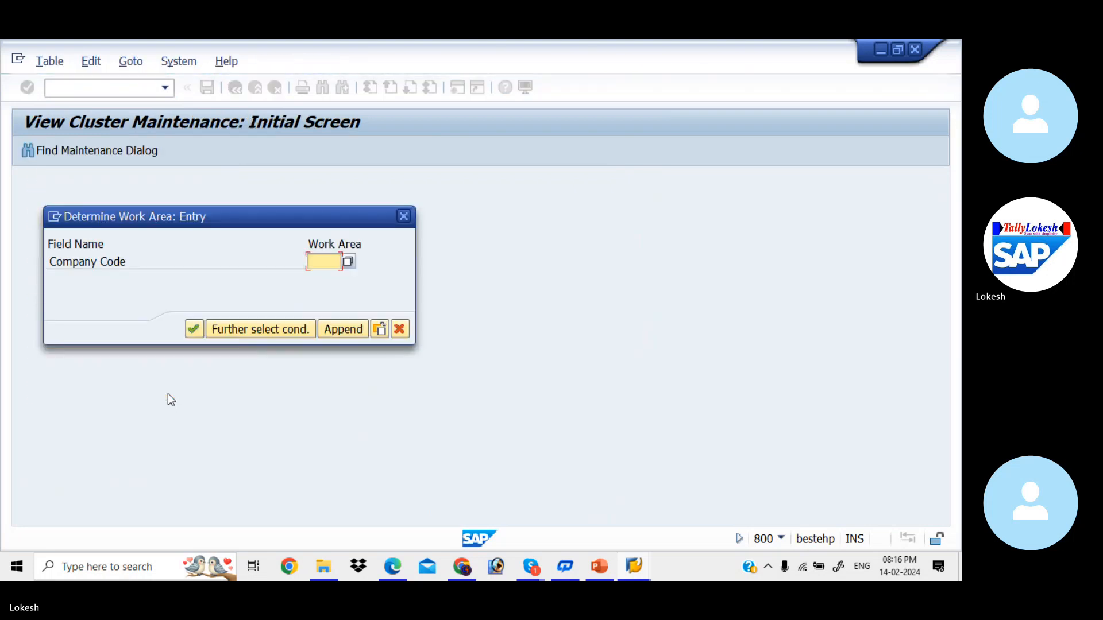
{"action": "type", "text": "k"}
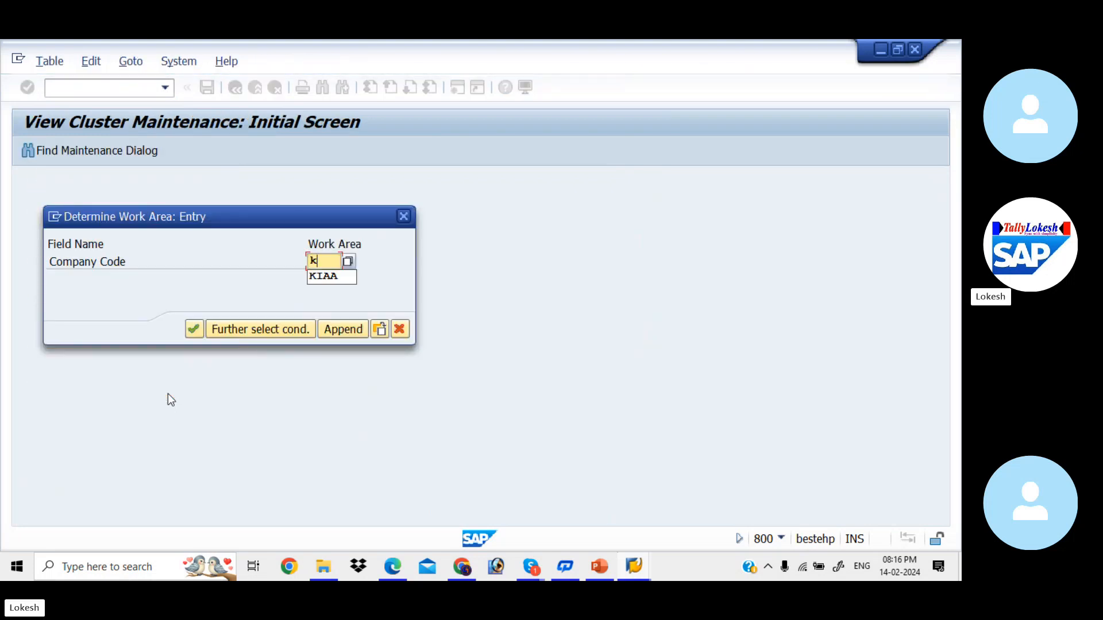
{"action": "type", "text": "iab"}
{"action": "key", "text": "Return"}
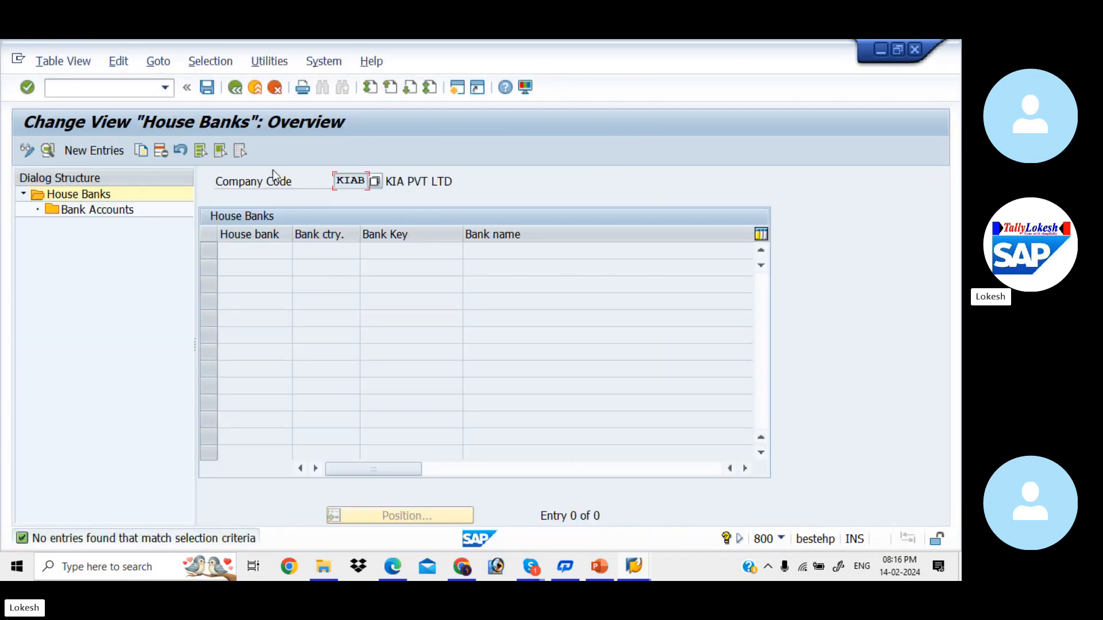
- Add new house bank SBI with bank country IN and bank key 123456789
{"action": "left_click", "coordinate": [105, 151]}
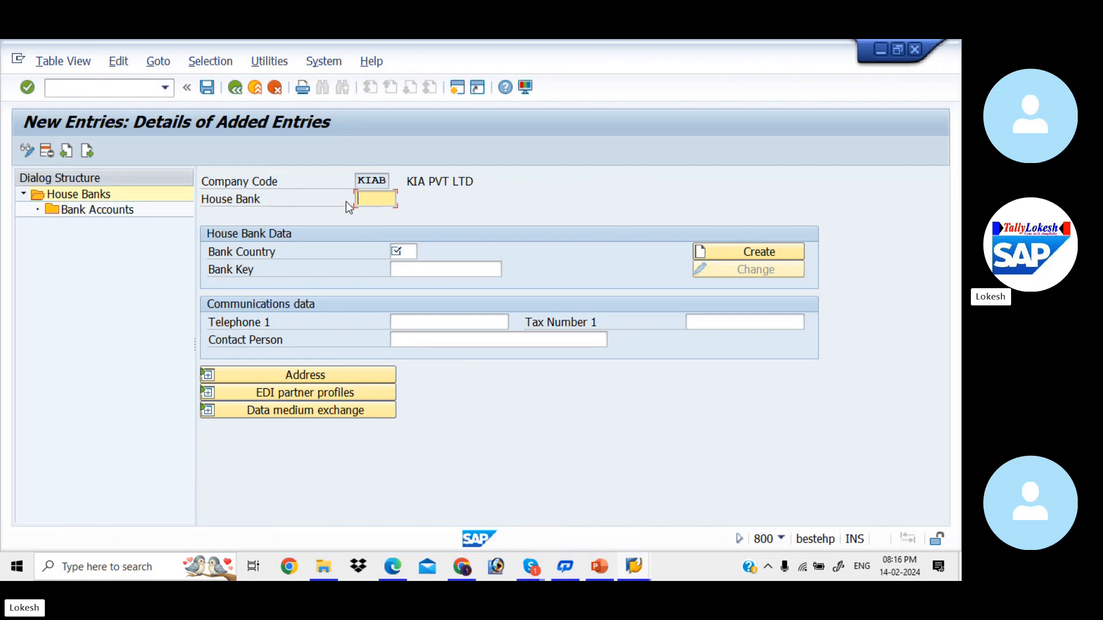
{"action": "type", "text": "sbi"}
{"action": "key", "text": "Down"}
{"action": "key", "text": "Tab"}
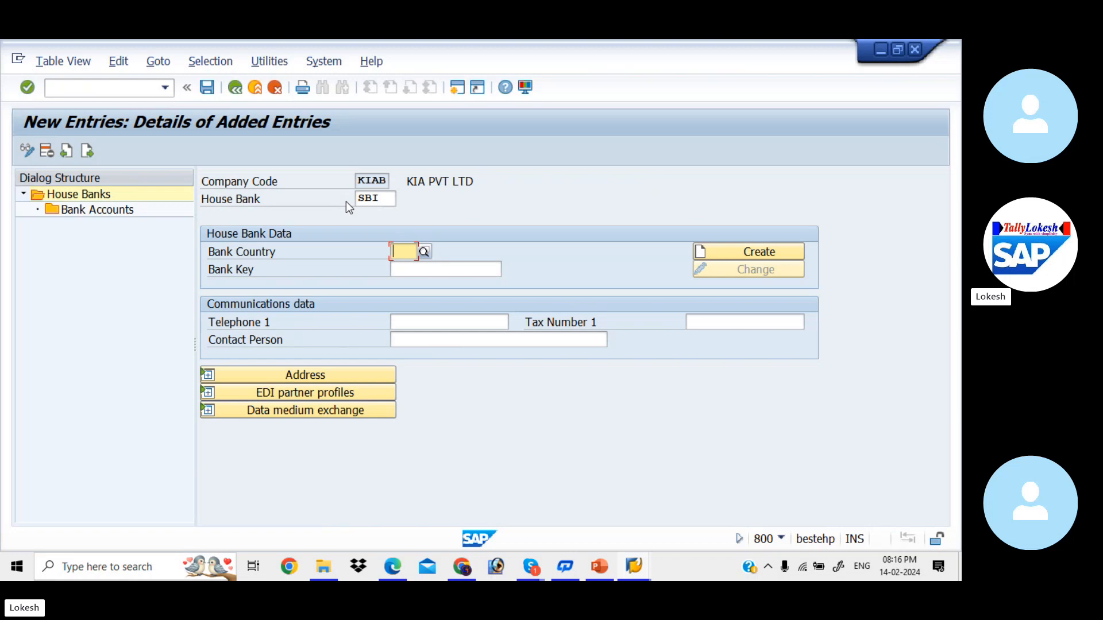
{"action": "type", "text": "IN"}
{"action": "key", "text": "Return"}
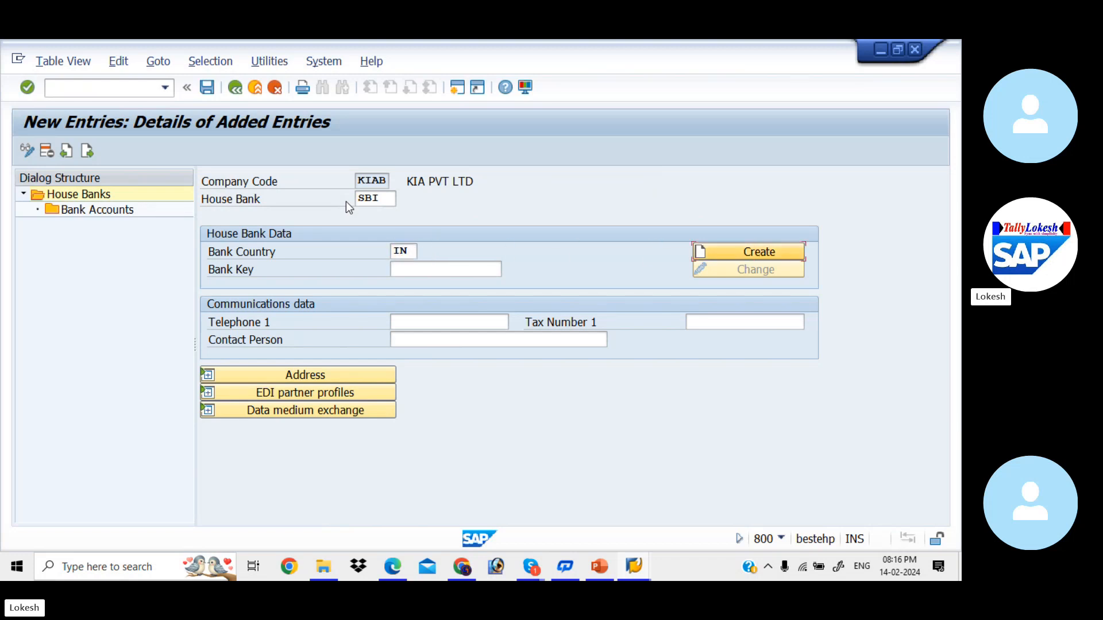
{"action": "key", "text": "Tab"}
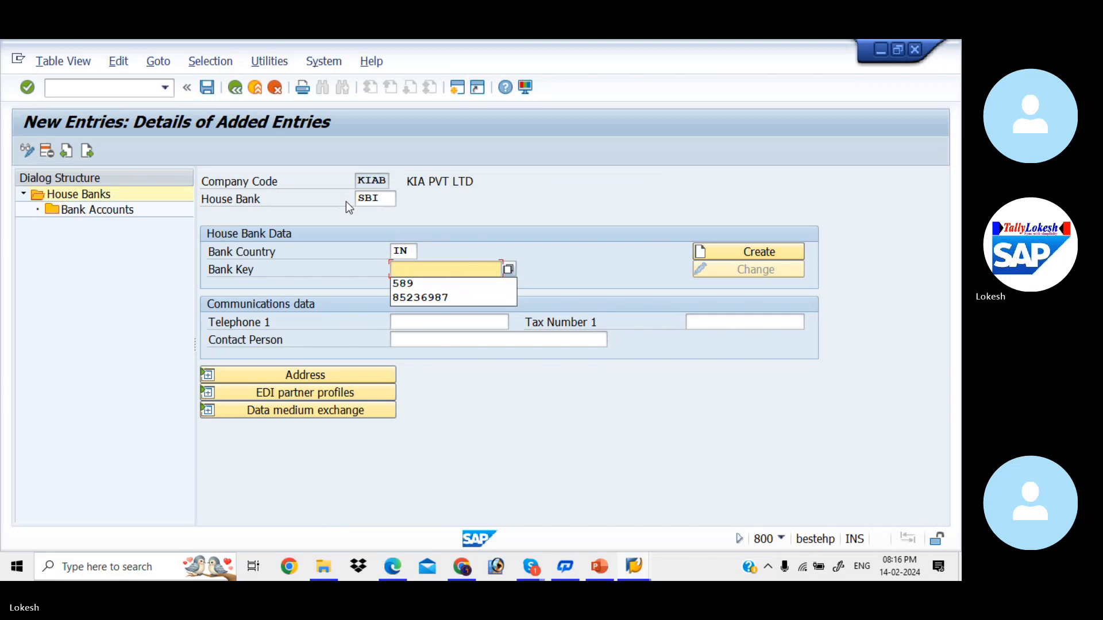
{"action": "type", "text": "1234"}
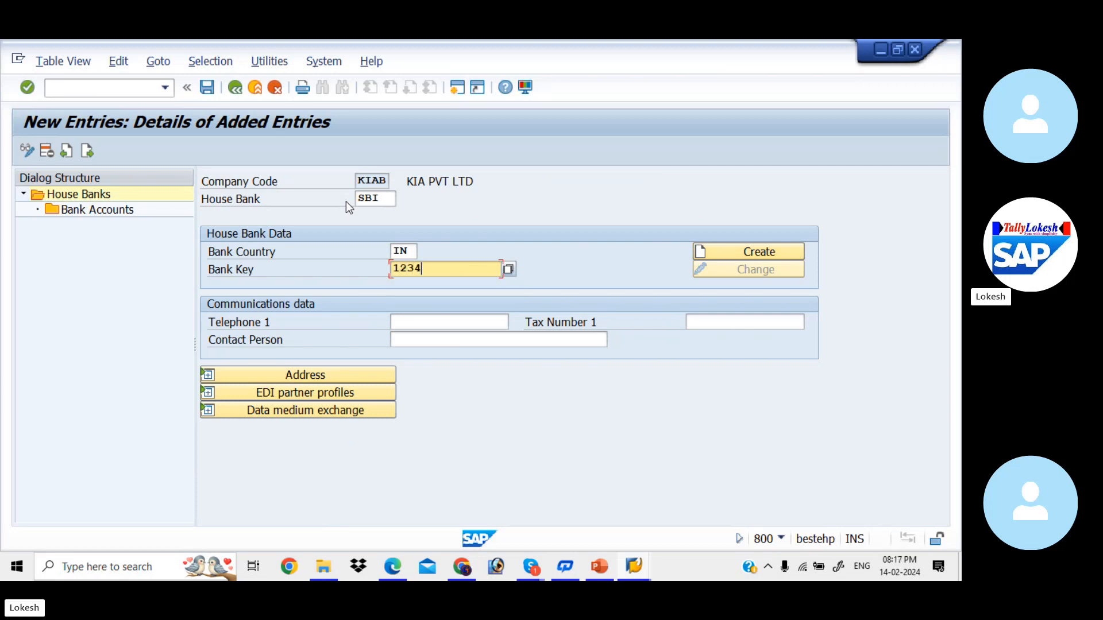
{"action": "type", "text": "56789"}
{"action": "key", "text": "Tab"}
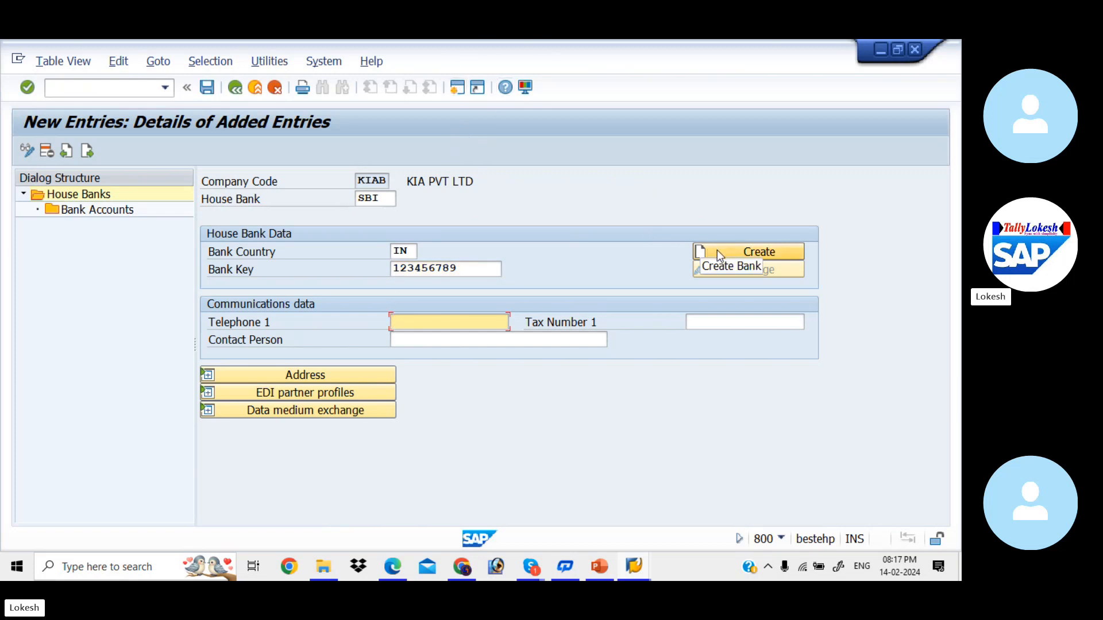
{"action": "key", "text": "Return"}
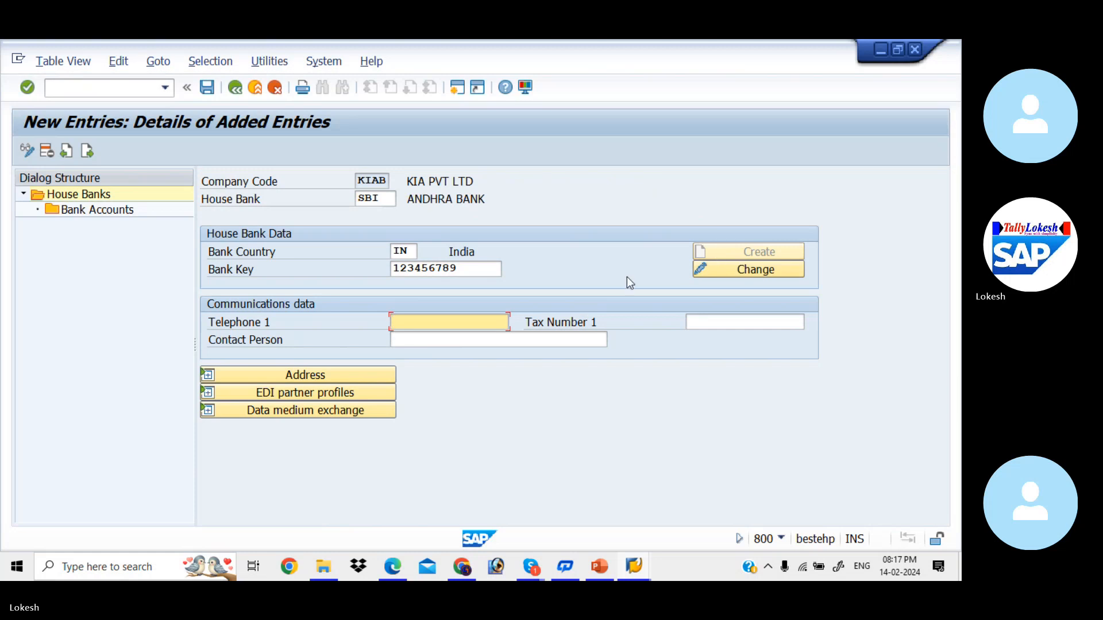
- Enter the house bank's telephone number and contact person
{"action": "left_click", "coordinate": [481, 323]}
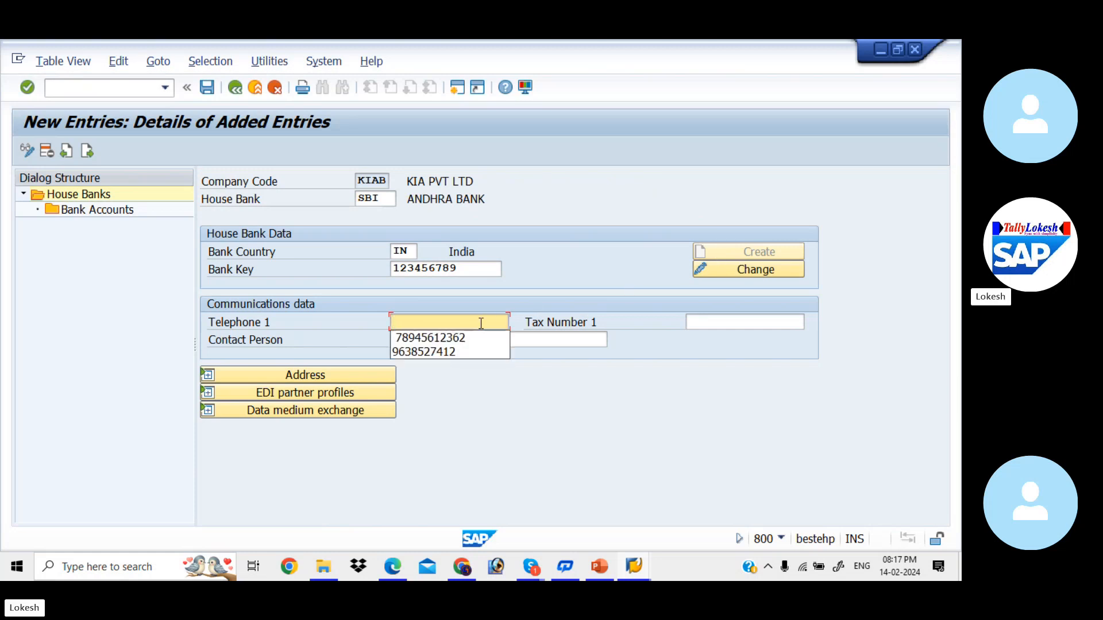
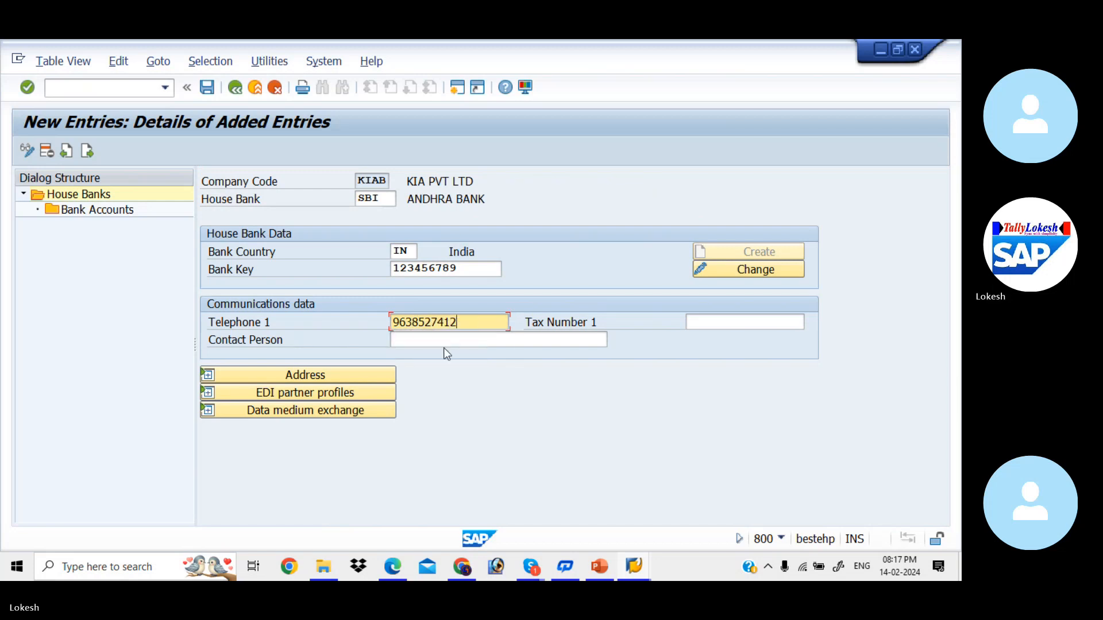
{"action": "left_click", "coordinate": [431, 340]}
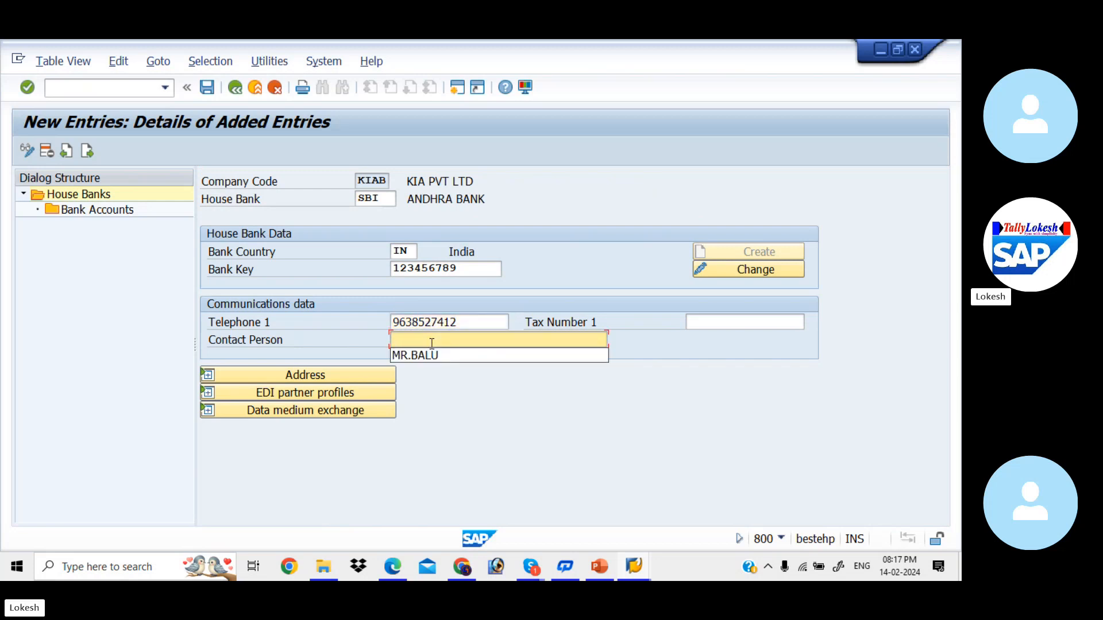
{"action": "left_click", "coordinate": [423, 355]}
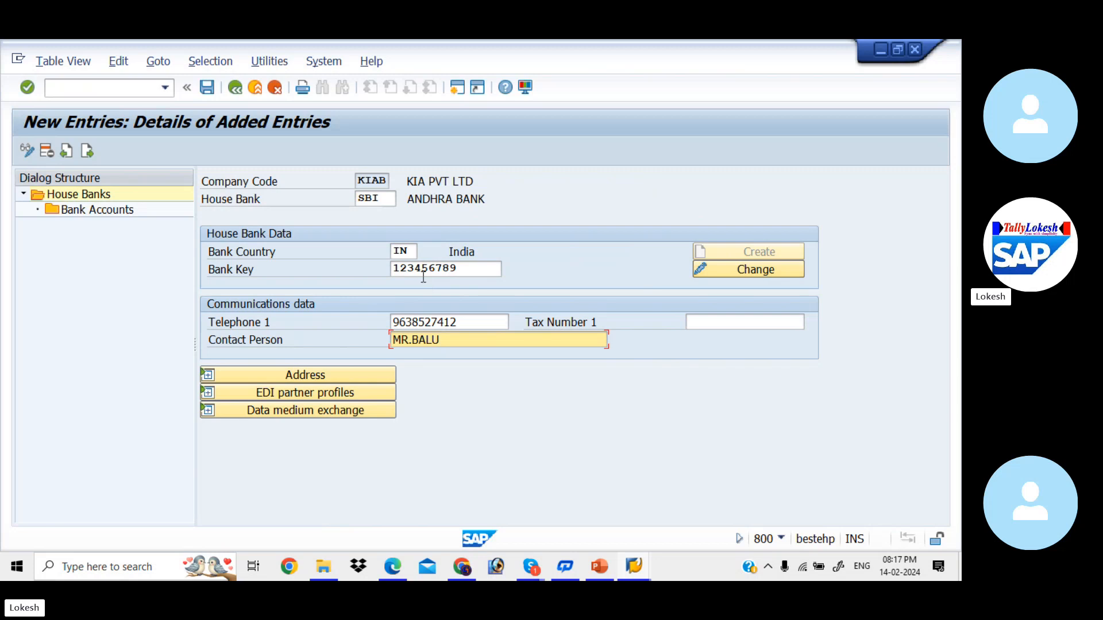
- Rename the bank in the bank master details to SBI BANK
{"action": "left_click", "coordinate": [720, 266]}
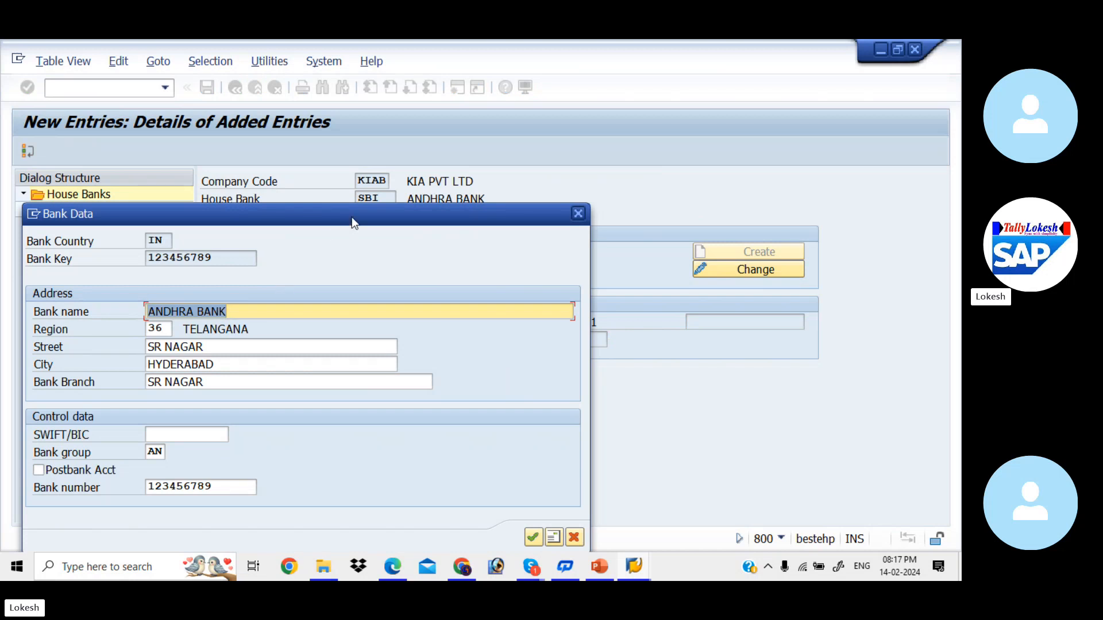
{"action": "key", "text": "BackSpace"}
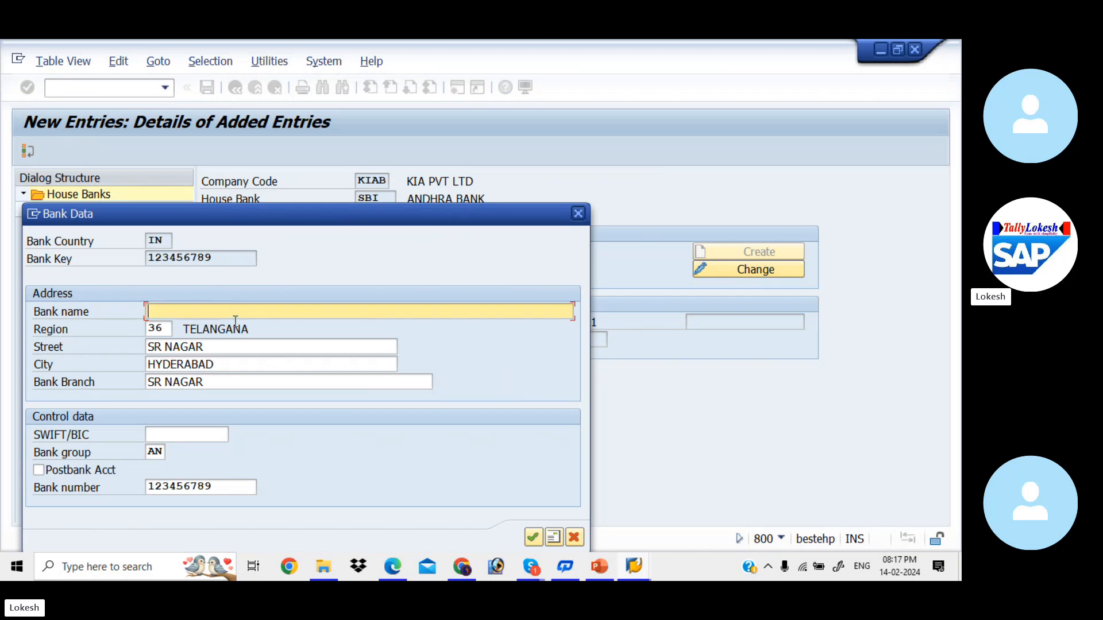
{"action": "type", "text": "SBI BANK"}
{"action": "key", "text": "Tab"}
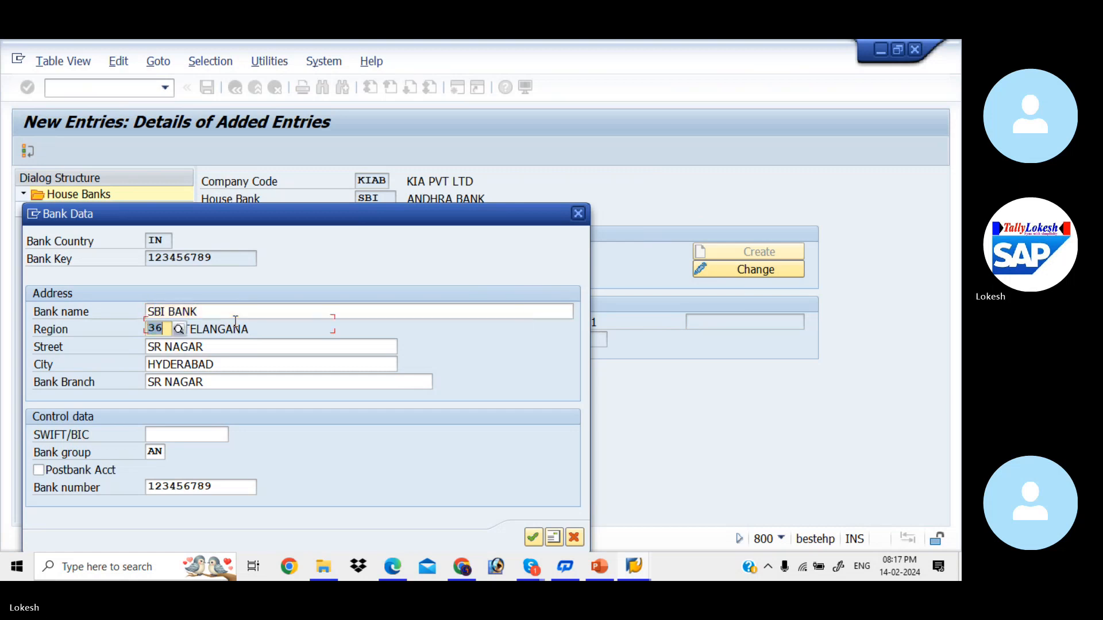
- Set the bank address to region 01, street 7 ROADS, city KADAPA, branch KADAPA
{"action": "type", "text": "01"}
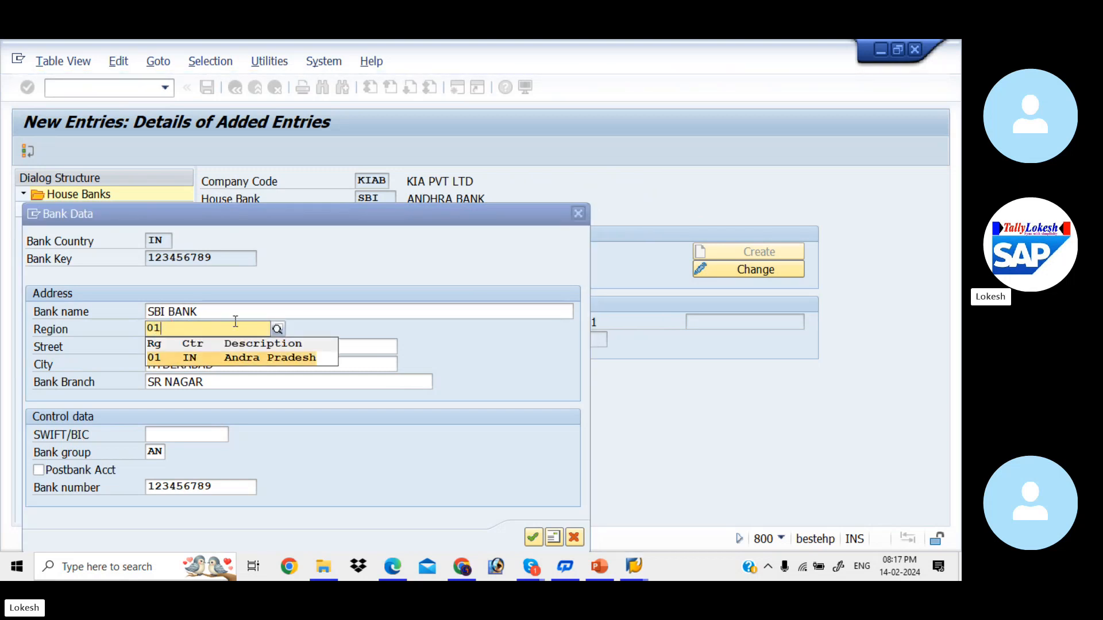
{"action": "key", "text": "Tab"}
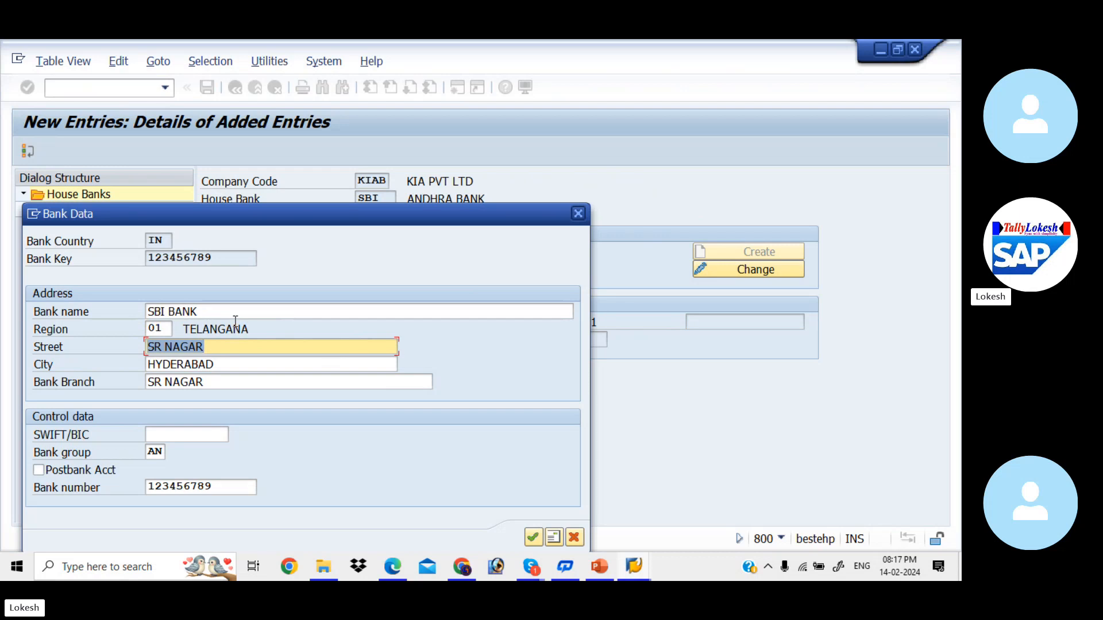
{"action": "key", "text": "BackSpace"}
{"action": "type", "text": "7 RO"}
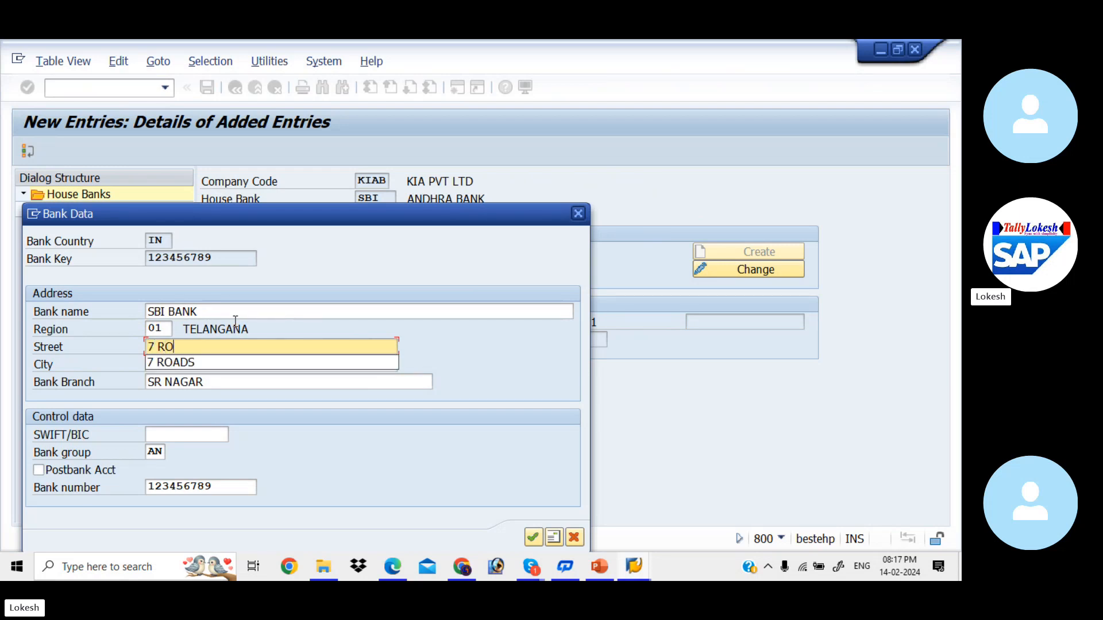
{"action": "key", "text": "Down"}
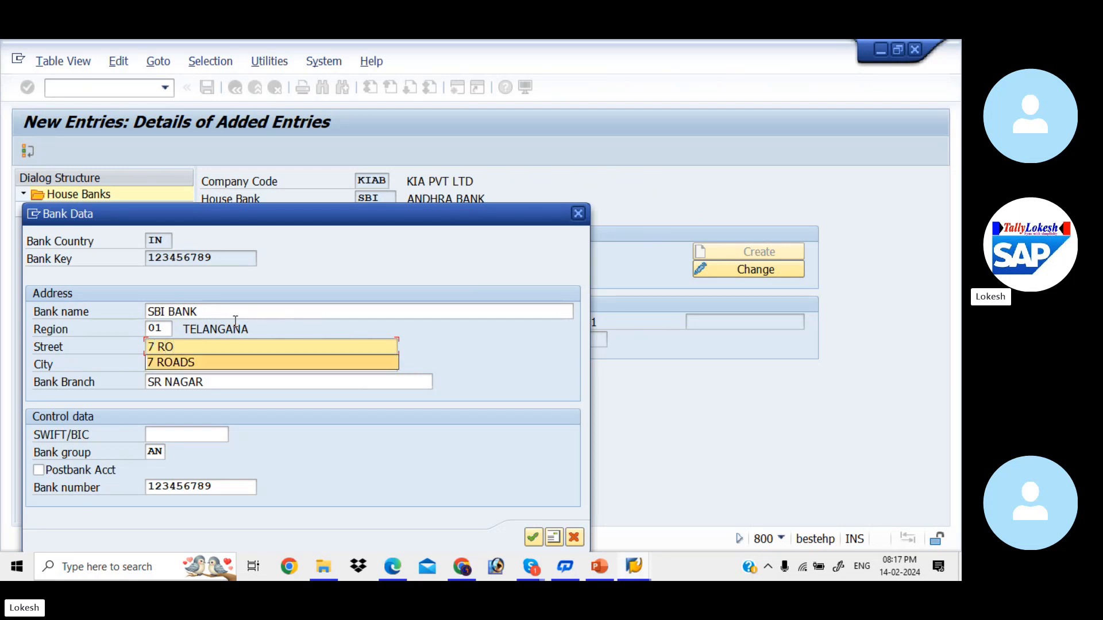
{"action": "key", "text": "Tab"}
{"action": "type", "text": "KO"}
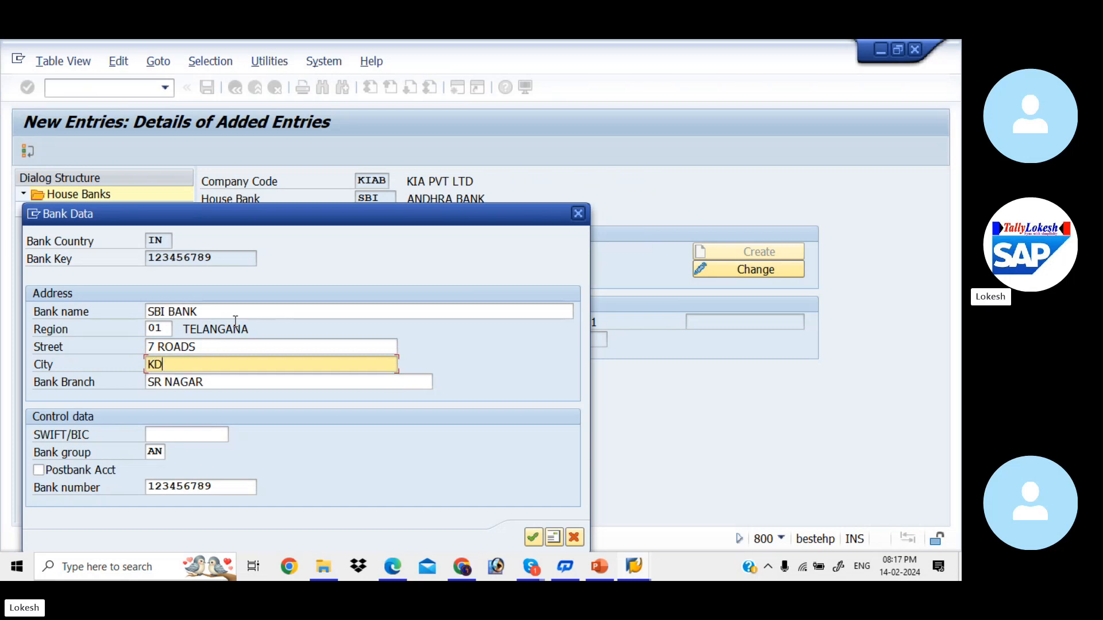
{"action": "key", "text": "BackSpace"}
{"action": "type", "text": "ADAPA"}
{"action": "key", "text": "Tab"}
{"action": "type", "text": "KADA"}
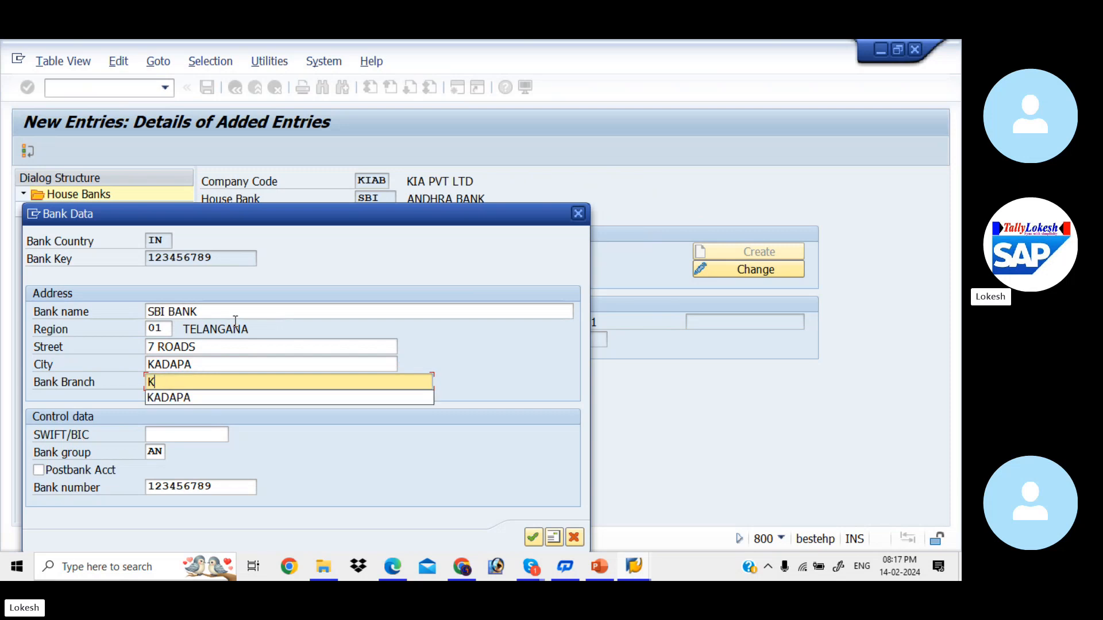
{"action": "type", "text": "PA"}
{"action": "key", "text": "Tab"}
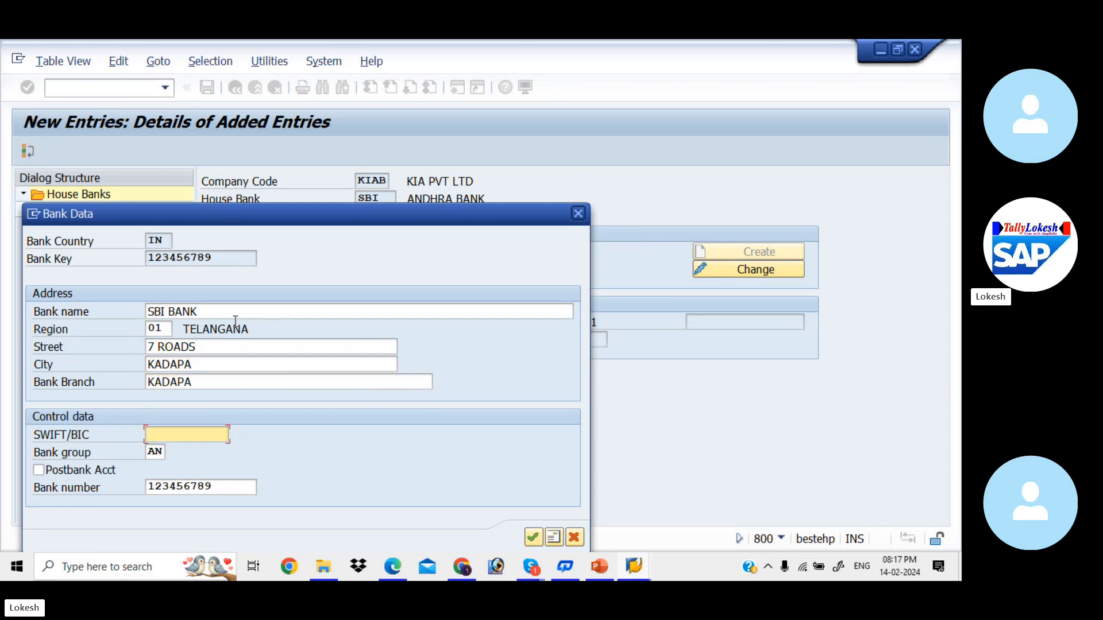
{"action": "left_click", "coordinate": [533, 542]}
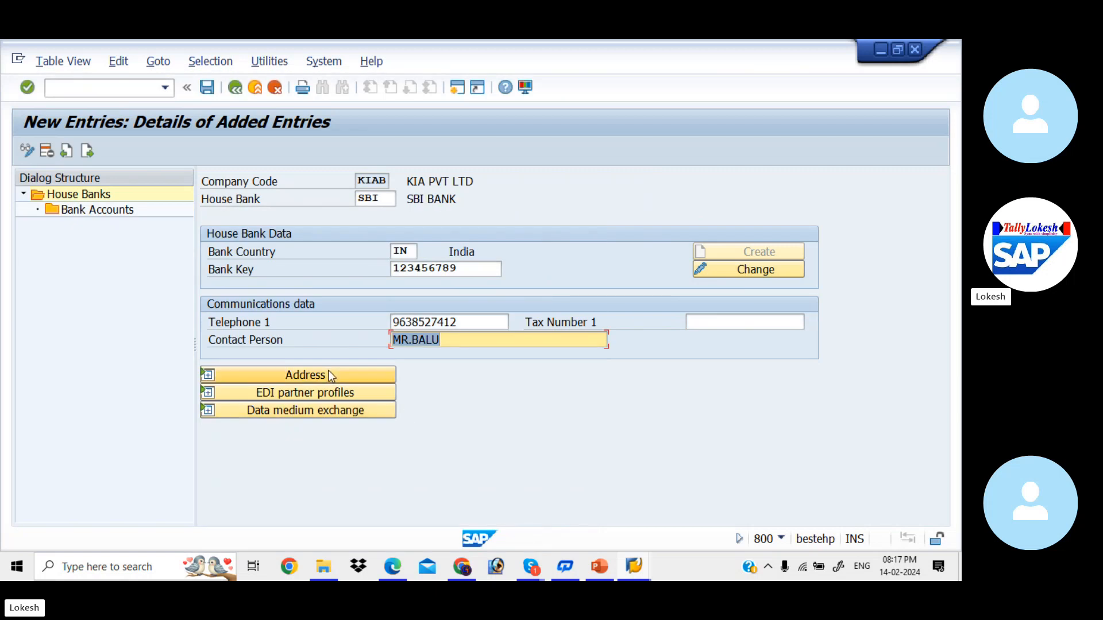
- Save the SBI house bank under the customizing request
{"action": "left_click", "coordinate": [327, 375]}
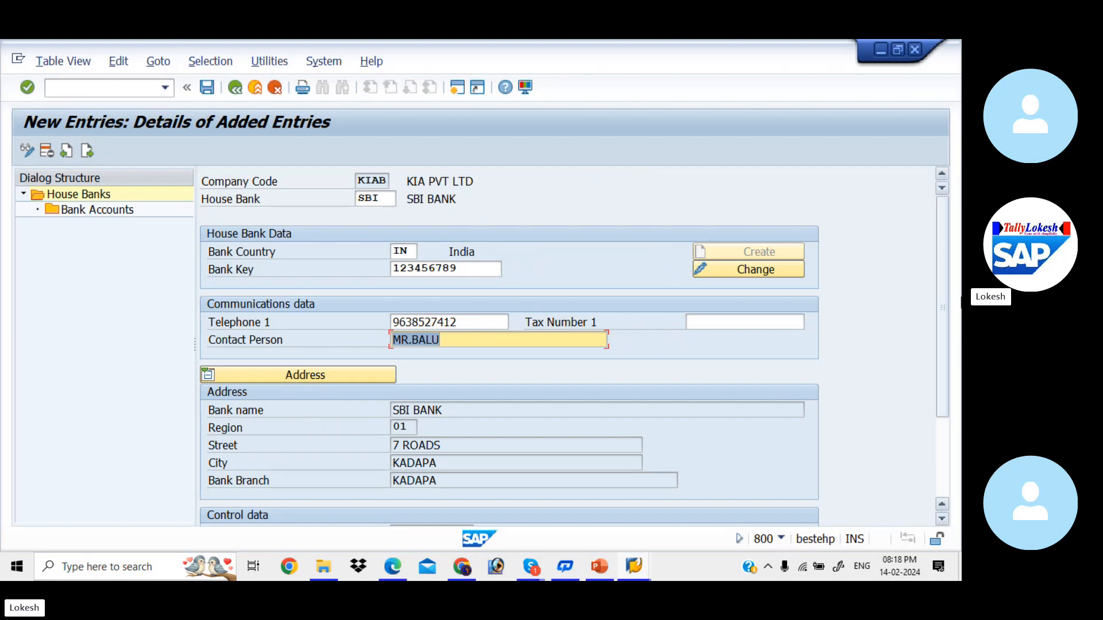
{"action": "left_click_drag", "start_coordinate": [939, 317], "coordinate": [942, 235]}
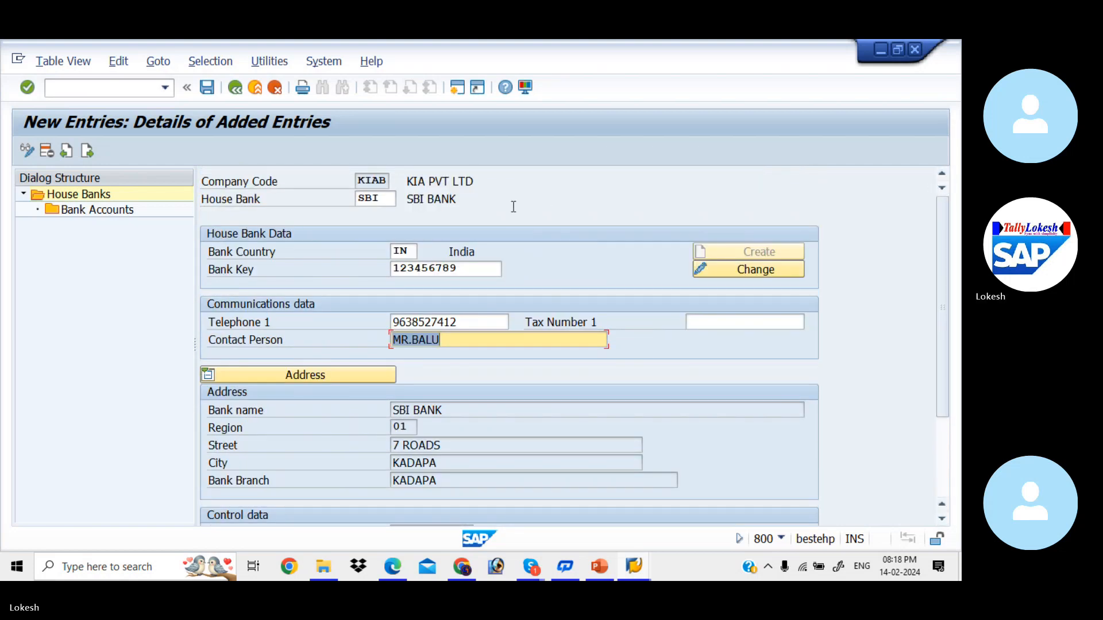
{"action": "left_click", "coordinate": [215, 91]}
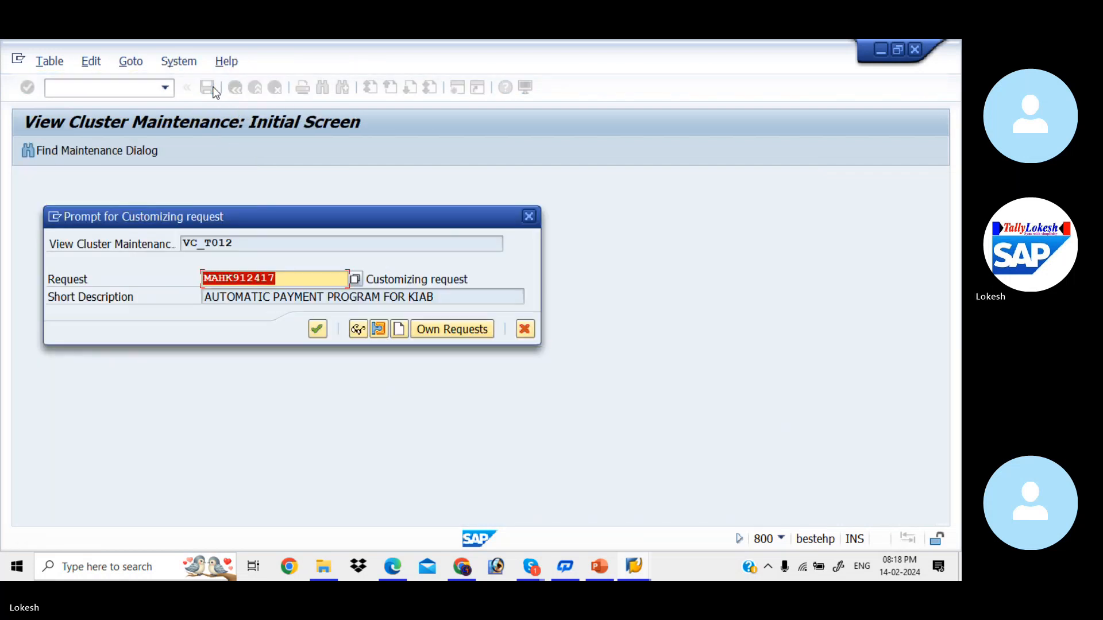
{"action": "left_click", "coordinate": [316, 329]}
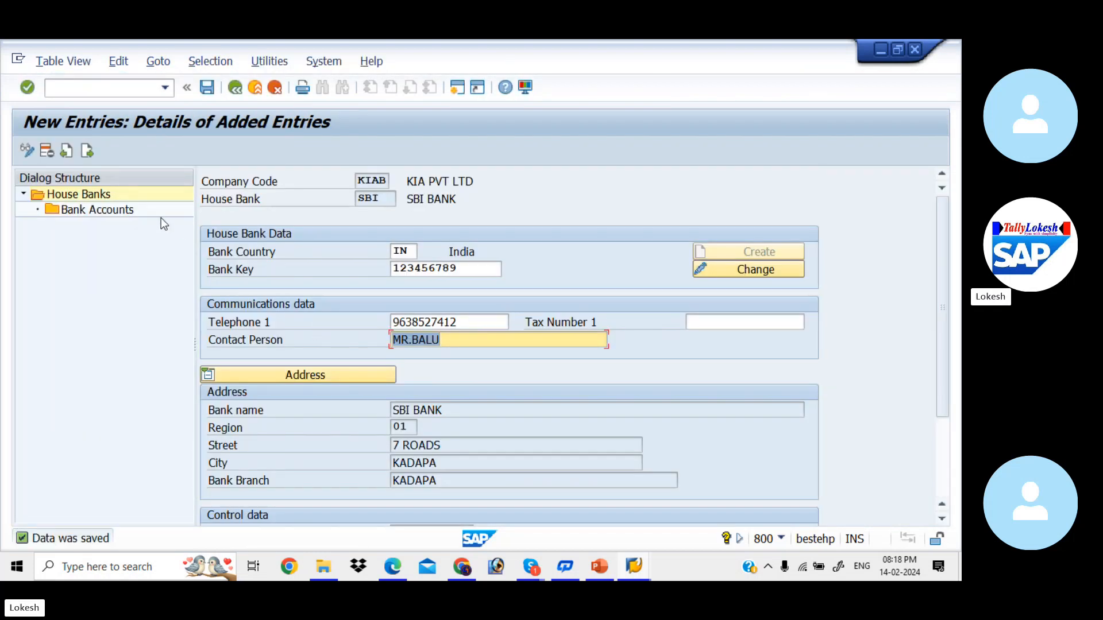
- Create bank account SBI1 with description SBI BANK FOR KIAB
{"action": "double_click", "coordinate": [98, 209]}
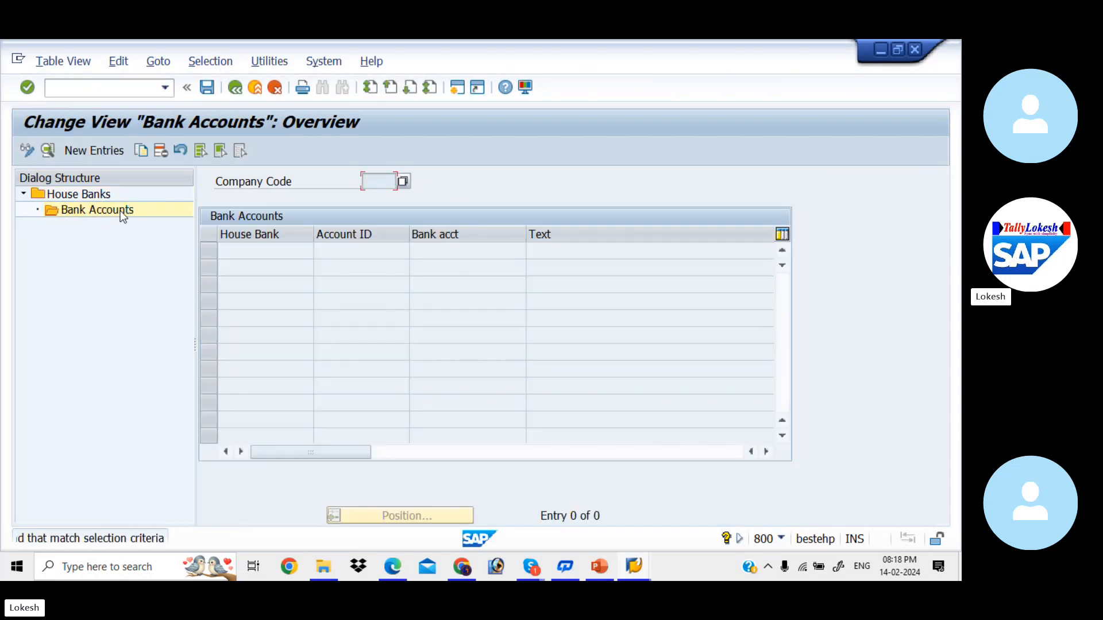
{"action": "left_click", "coordinate": [95, 151]}
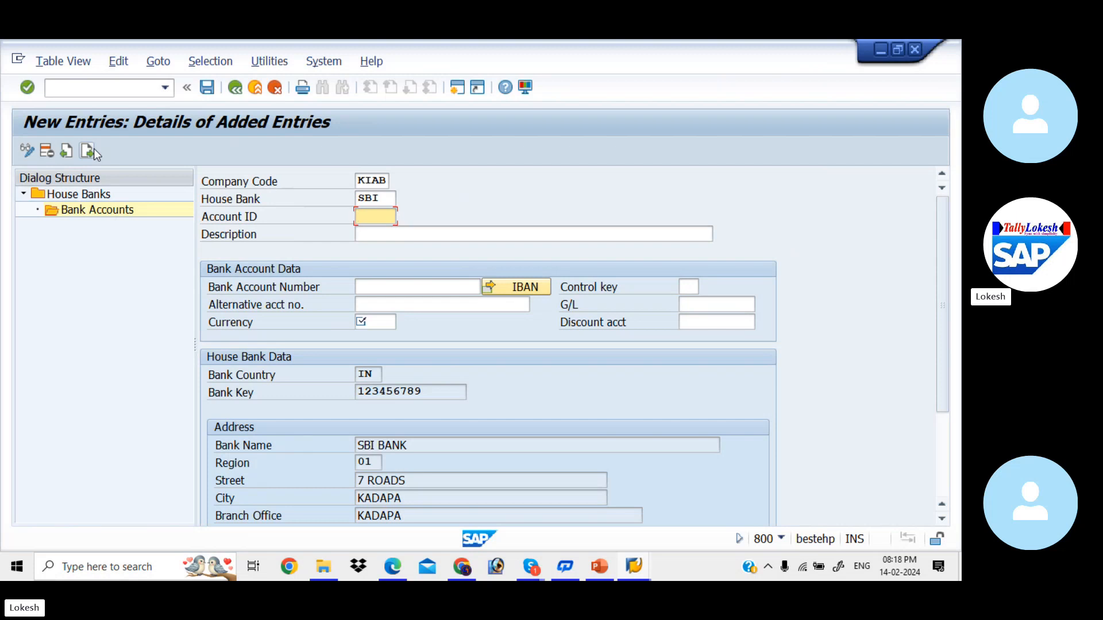
{"action": "type", "text": "SBI1"}
{"action": "key", "text": "Tab"}
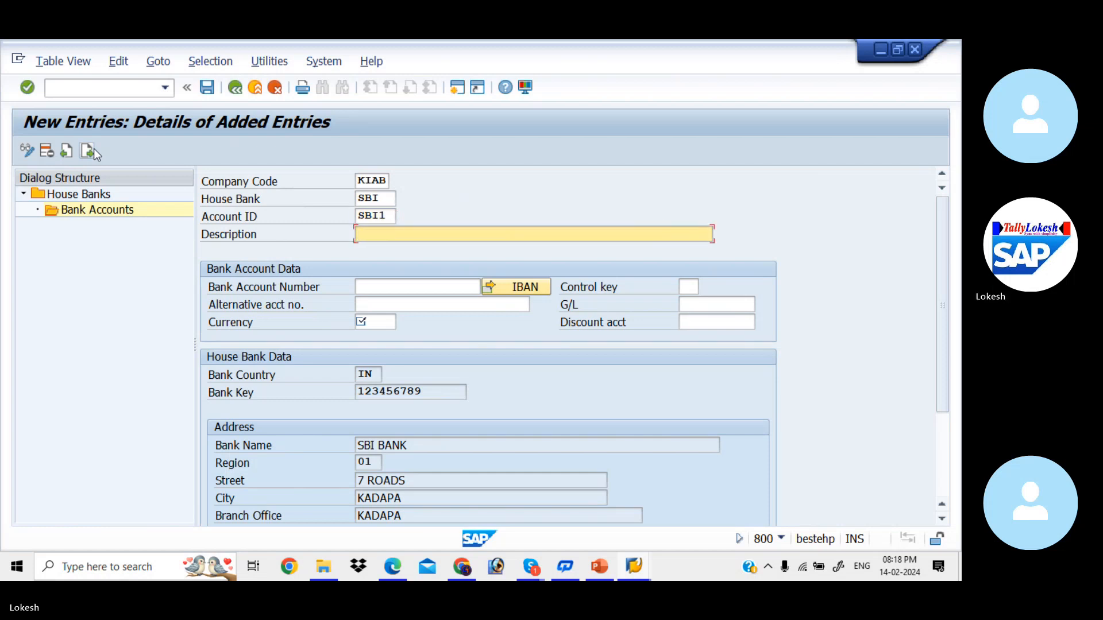
{"action": "key", "text": "Down"}
{"action": "key", "text": "Down"}
{"action": "key", "text": "Down"}
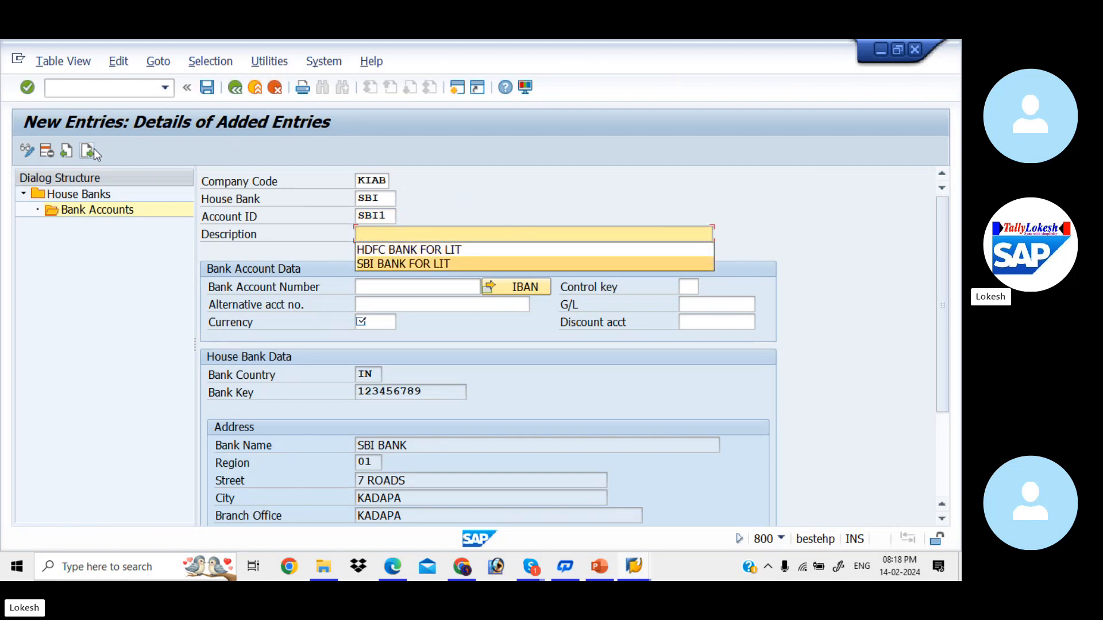
{"action": "key", "text": "Tab"}
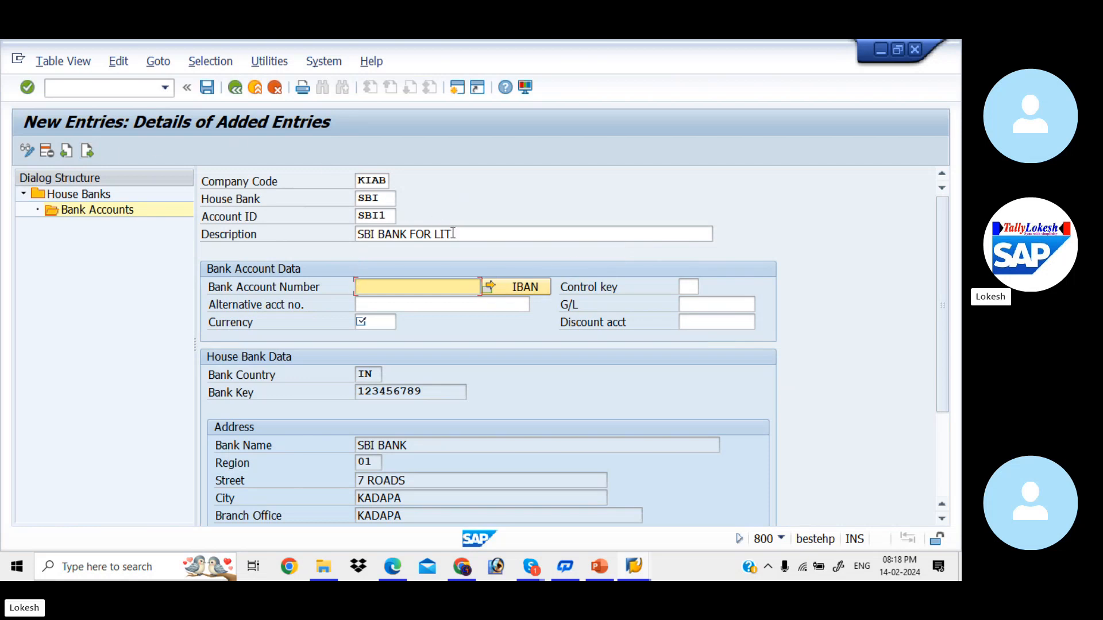
{"action": "left_click", "coordinate": [453, 233]}
{"action": "key", "text": "BackSpace"}
{"action": "key", "text": "BackSpace"}
{"action": "key", "text": "BackSpace"}
{"action": "type", "text": "KI"}
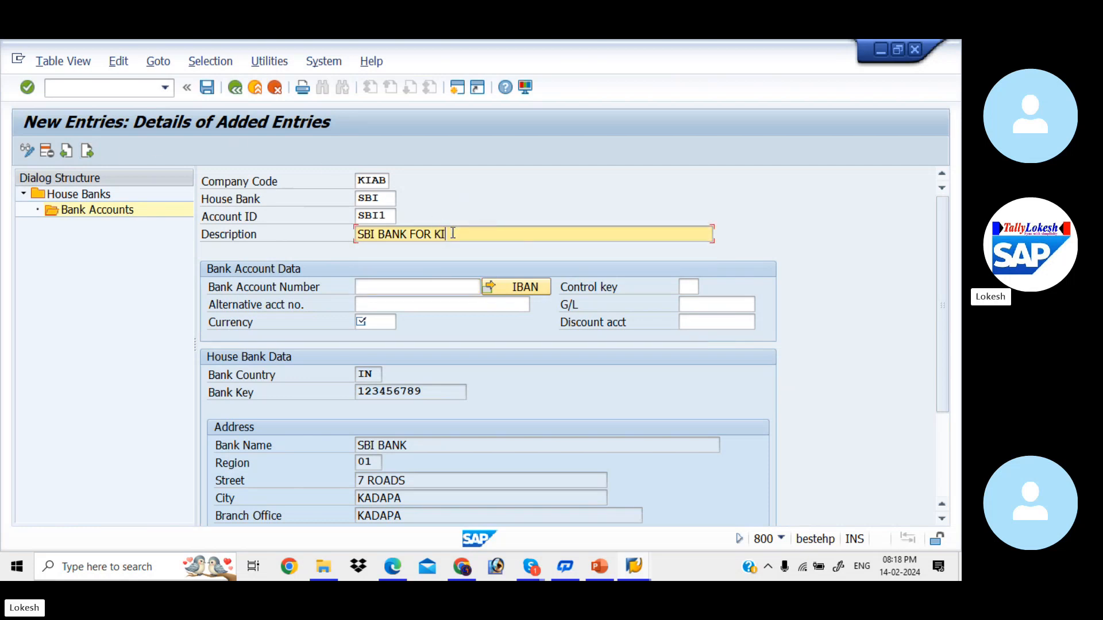
{"action": "type", "text": "AB"}
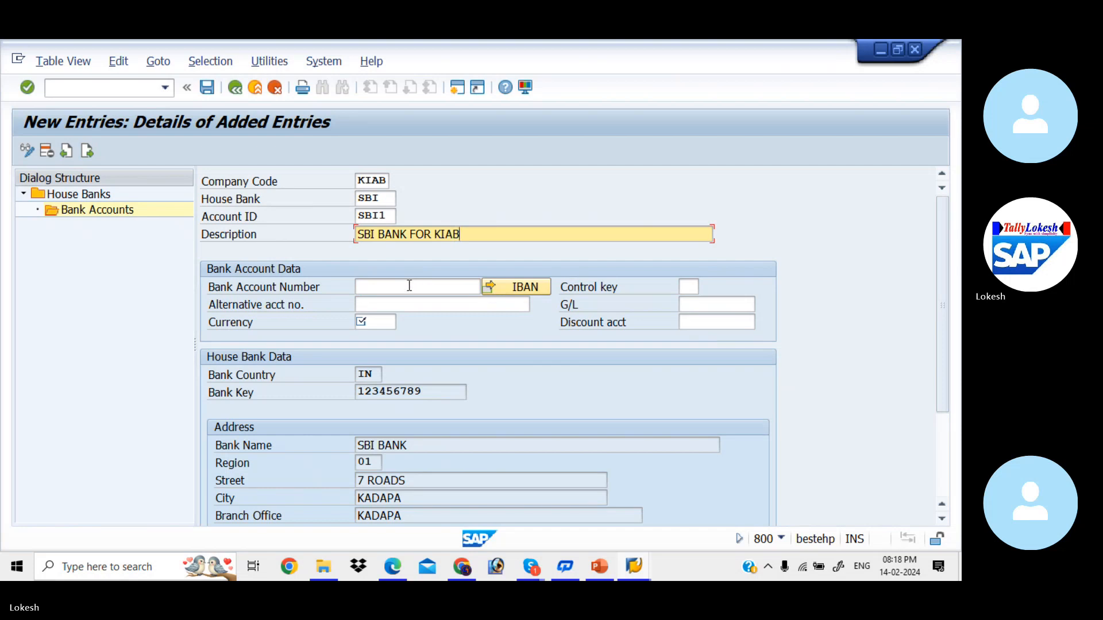
- Enter the bank account number, alternative account number, and currency INR
{"action": "left_click", "coordinate": [410, 286]}
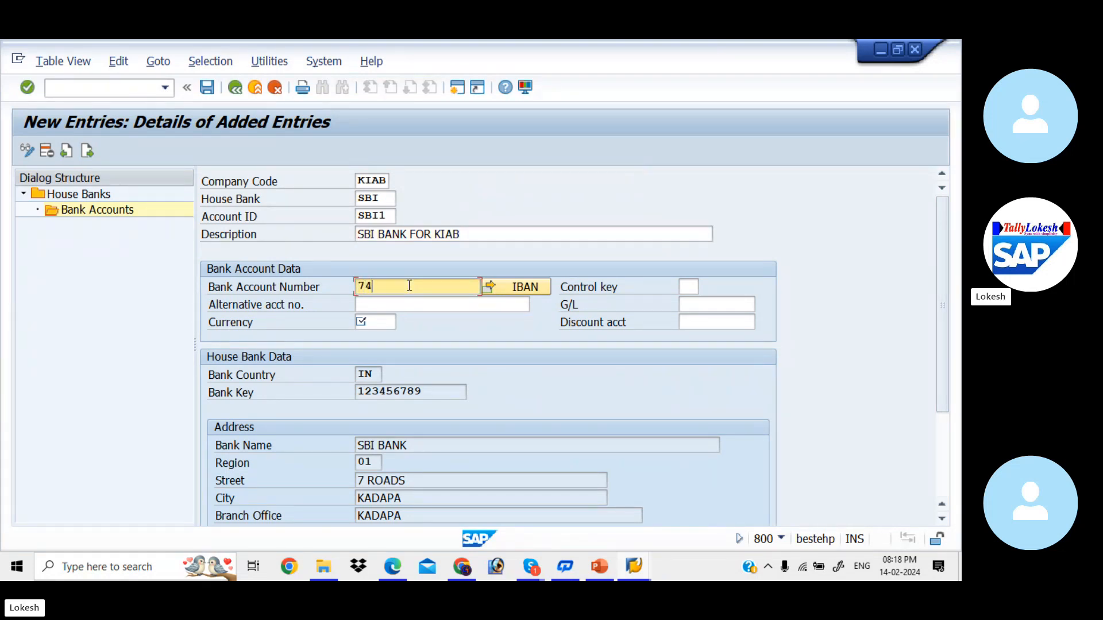
{"action": "key", "text": "Tab"}
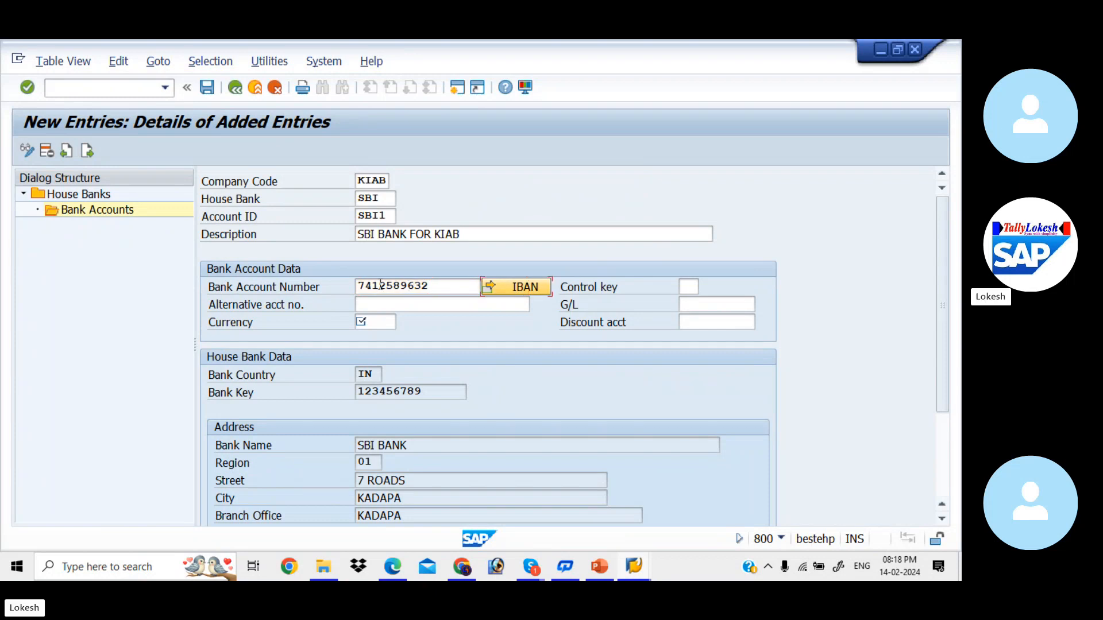
{"action": "left_click", "coordinate": [381, 308]}
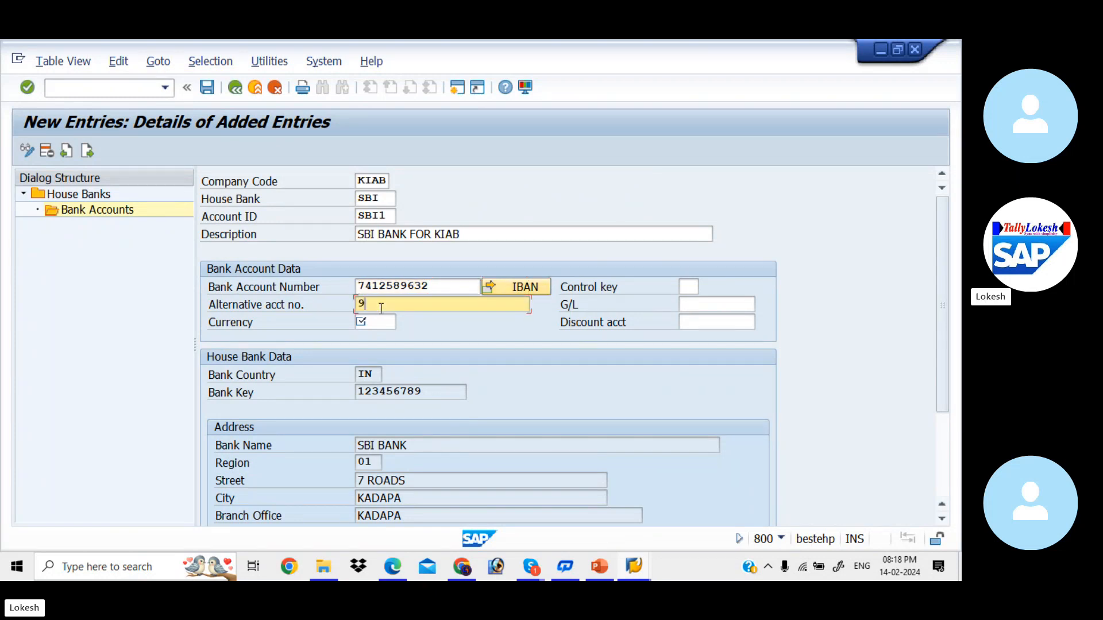
{"action": "left_click", "coordinate": [376, 321]}
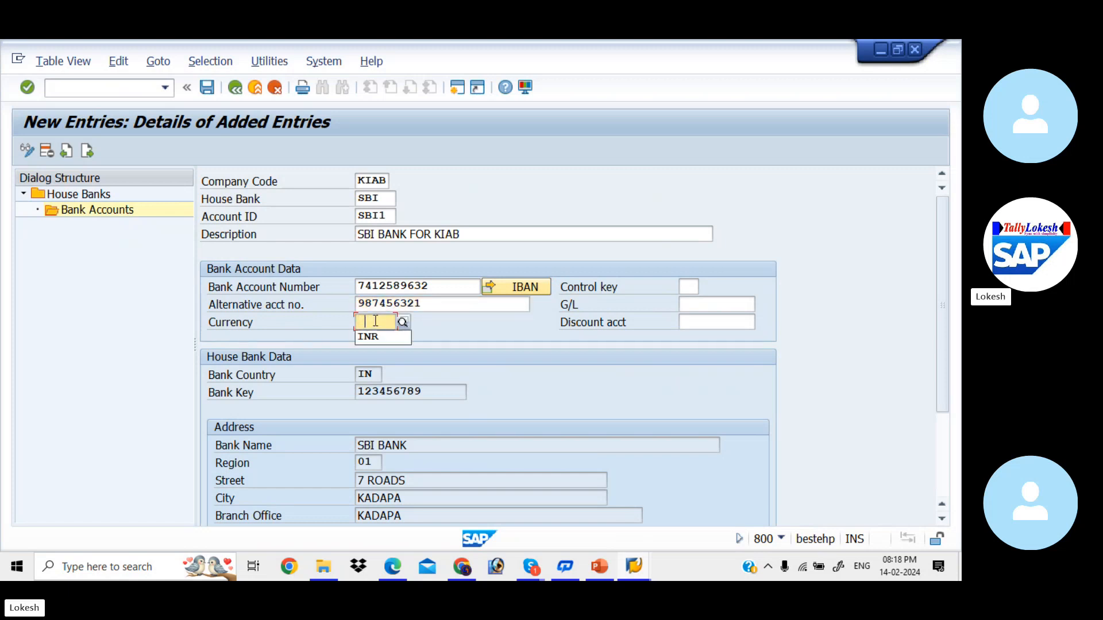
{"action": "key", "text": "Tab"}
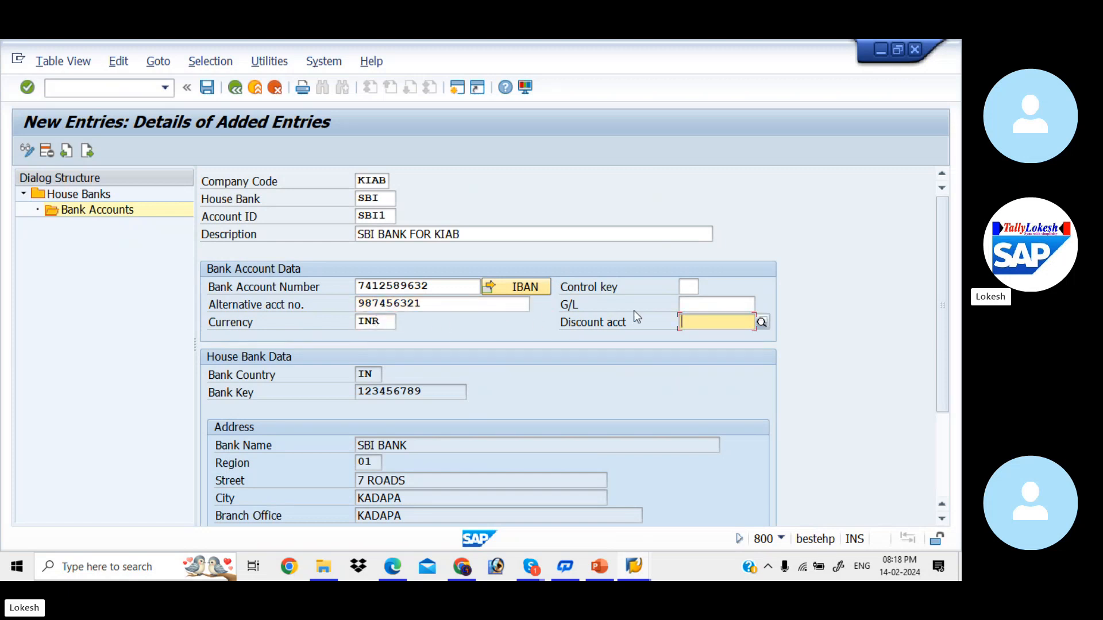
- Assign G/L account 200001 SBI Bank A/c from chart KIAA via search help
{"action": "left_click", "coordinate": [708, 302]}
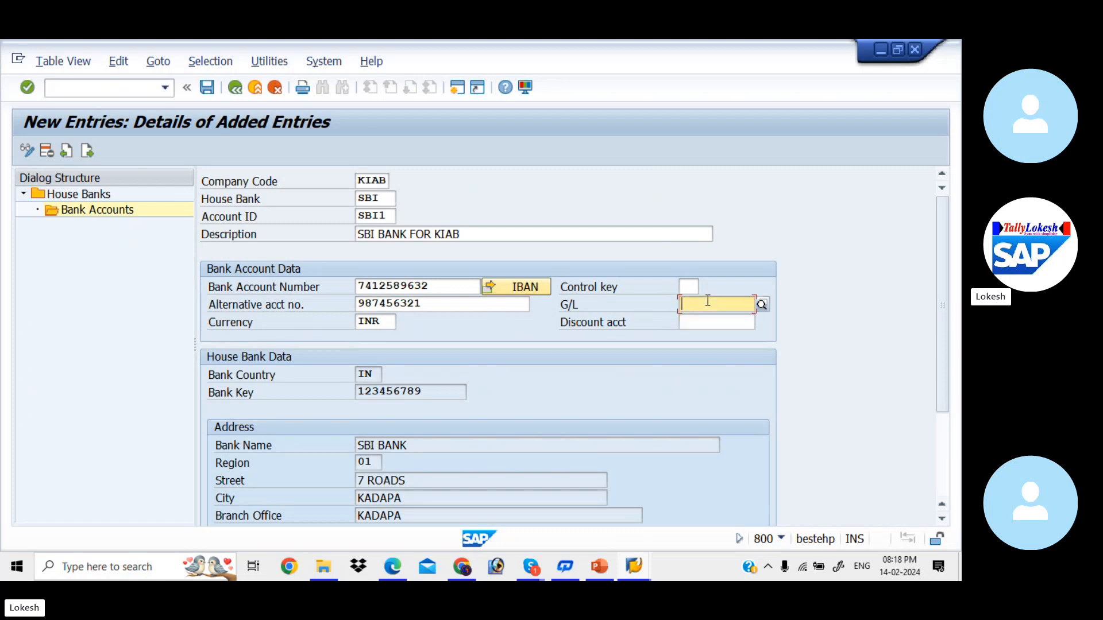
{"action": "left_click", "coordinate": [762, 305]}
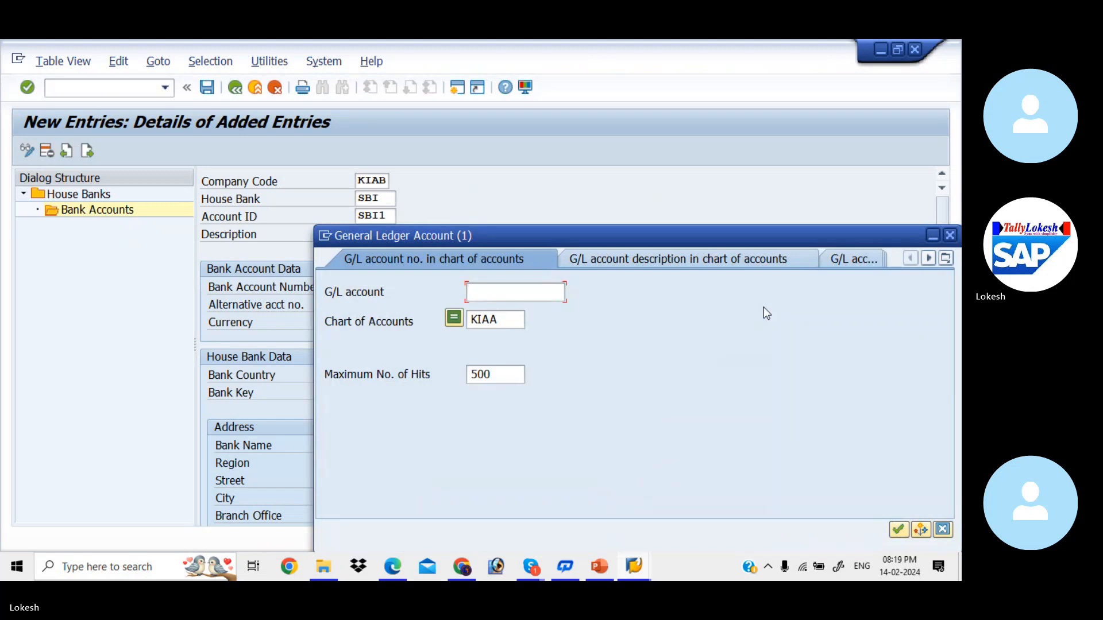
{"action": "key", "text": "Return"}
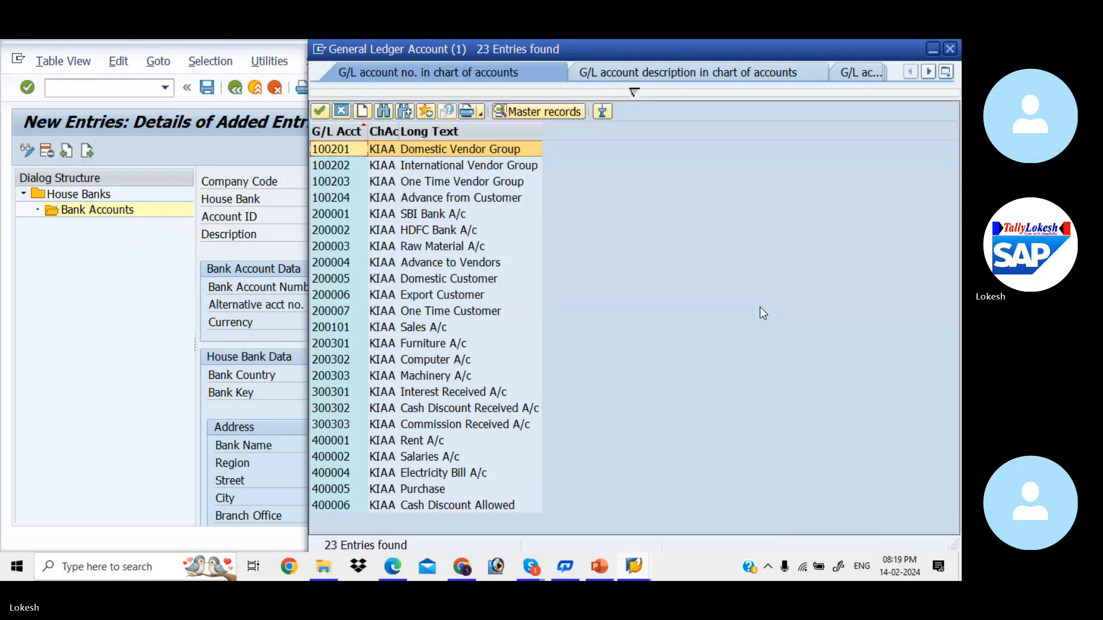
{"action": "double_click", "coordinate": [447, 215]}
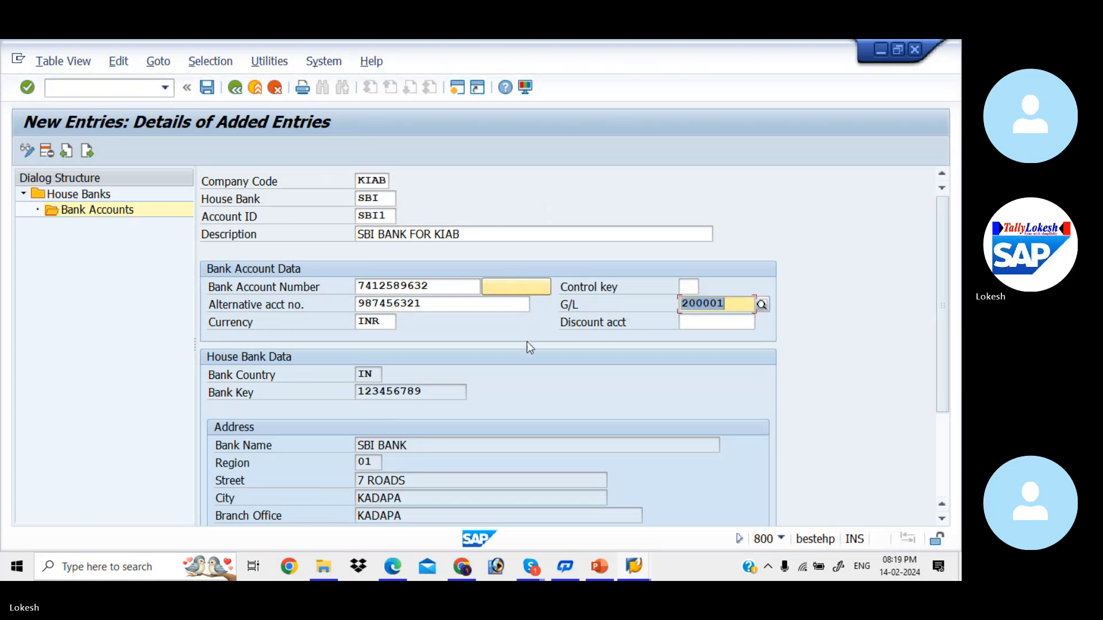
- Save bank account SBI1, declining the IBAN data transport
{"action": "left_click", "coordinate": [208, 90]}
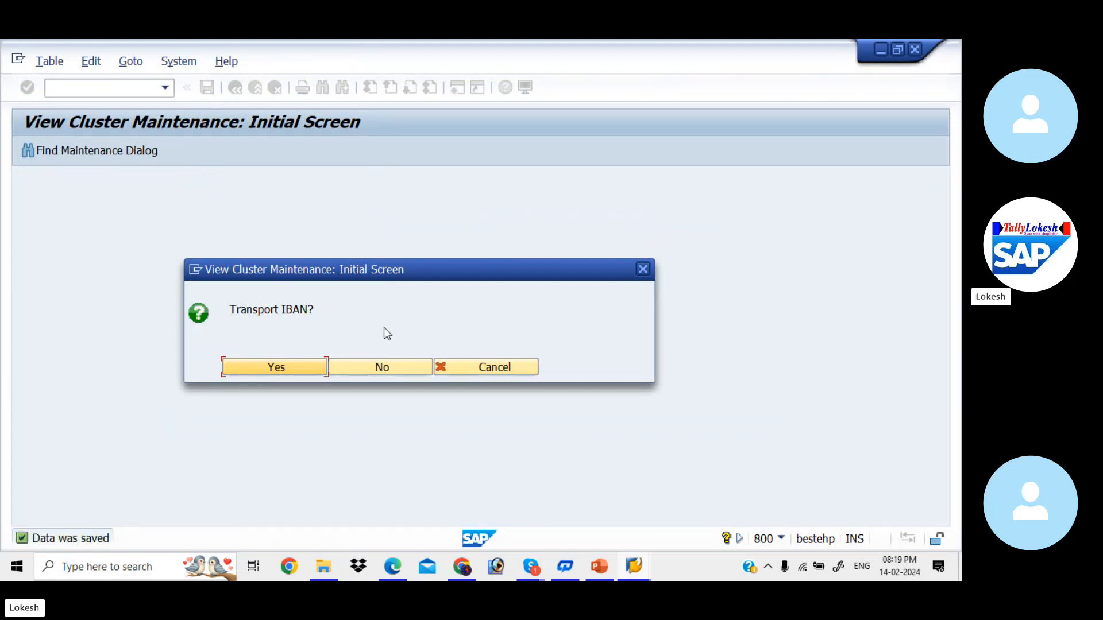
{"action": "left_click", "coordinate": [396, 368]}
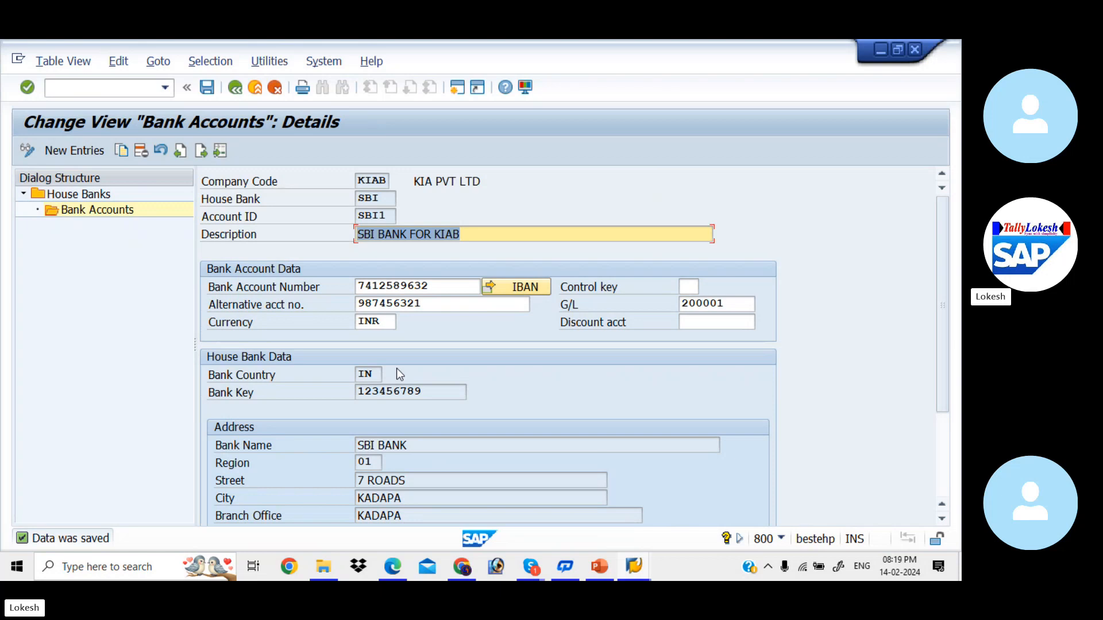
- In a second session, use FS00 to check current assets G/L 200001 SBI and 200002 HDFC Bank A/c
{"action": "left_click", "coordinate": [458, 87]}
{"action": "type", "text": "F"}
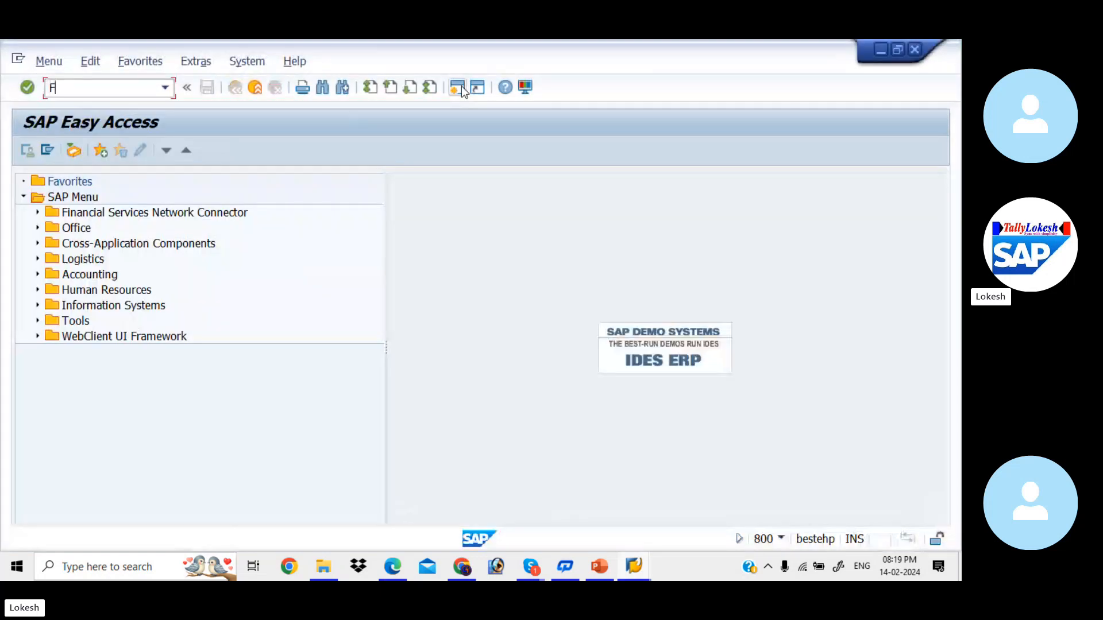
{"action": "type", "text": "S00"}
{"action": "key", "text": "Return"}
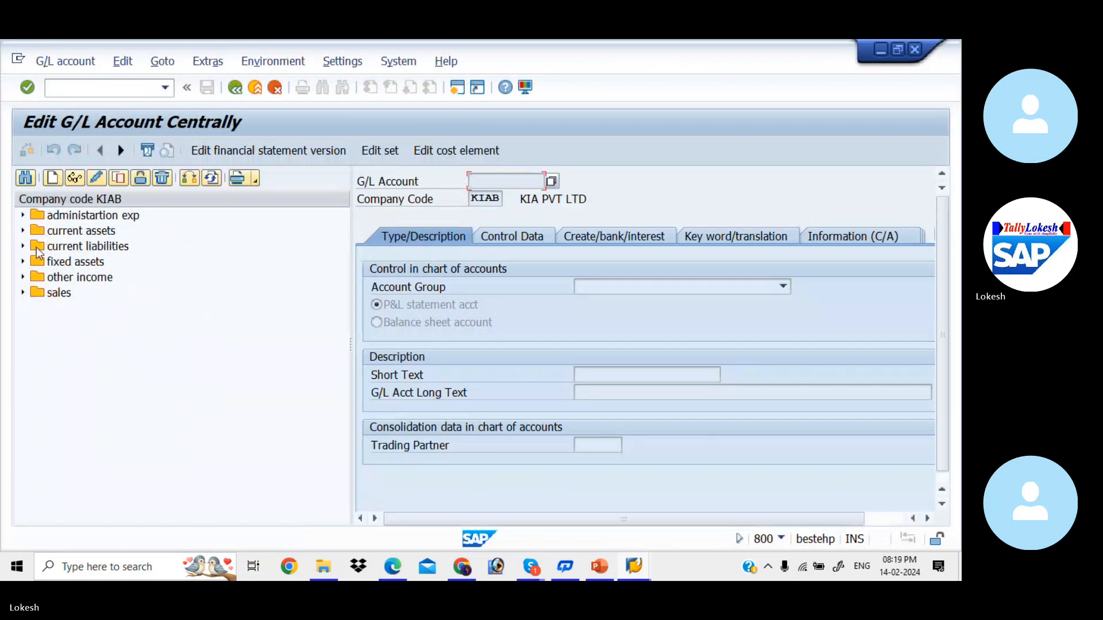
{"action": "left_click", "coordinate": [22, 231]}
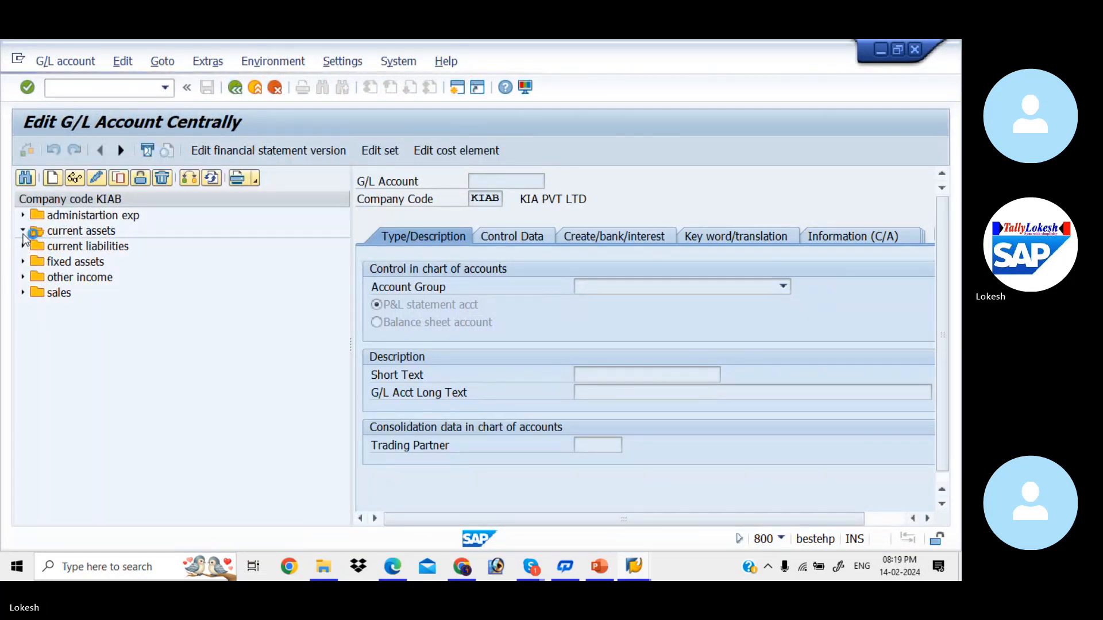
{"action": "left_click", "coordinate": [88, 251]}
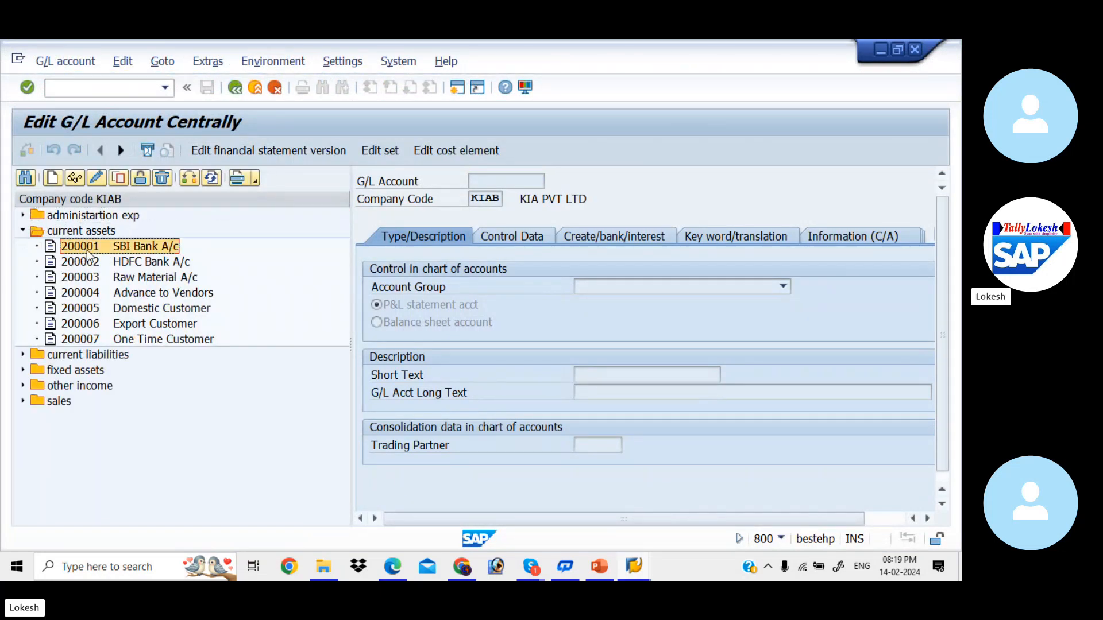
{"action": "left_click", "coordinate": [94, 262]}
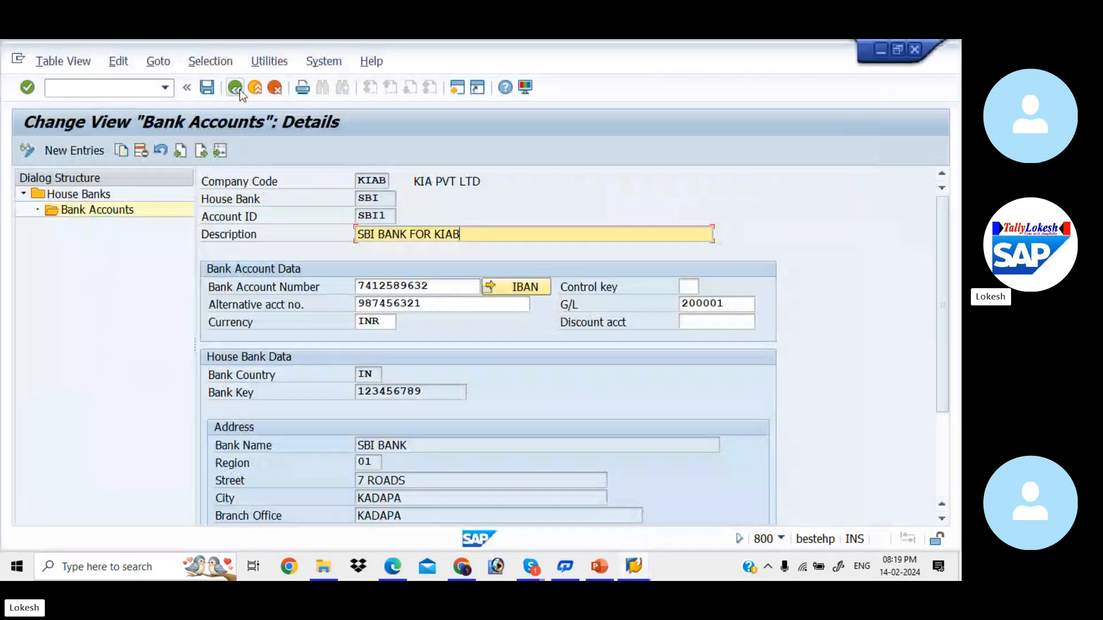
- Try another bank account entry, browse house banks, then discard it unsaved
{"action": "left_click", "coordinate": [237, 91]}
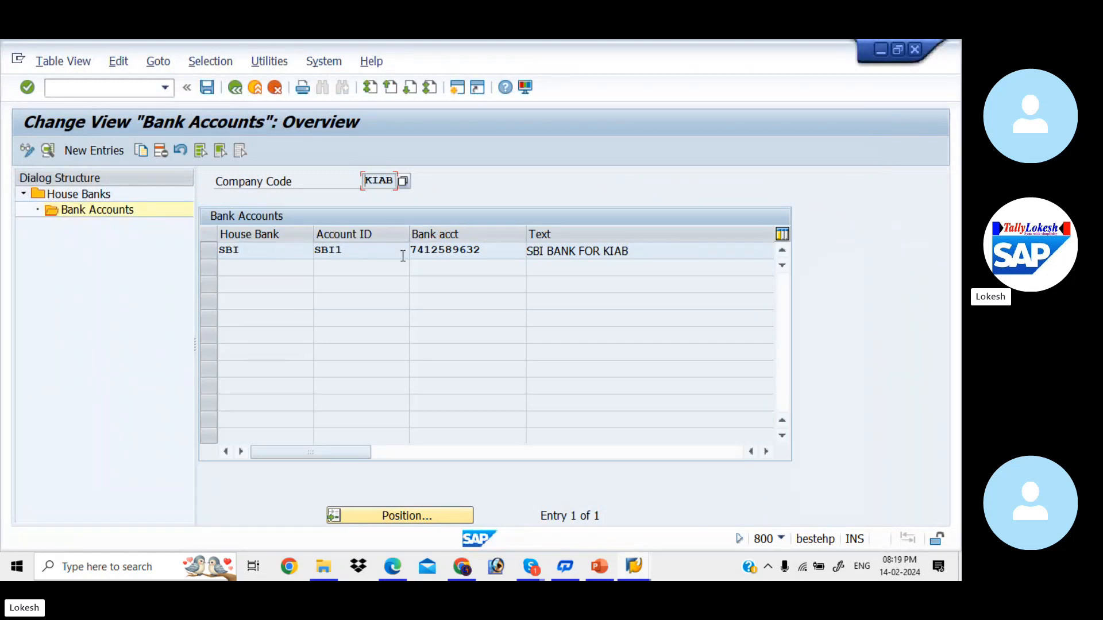
{"action": "left_click", "coordinate": [113, 152]}
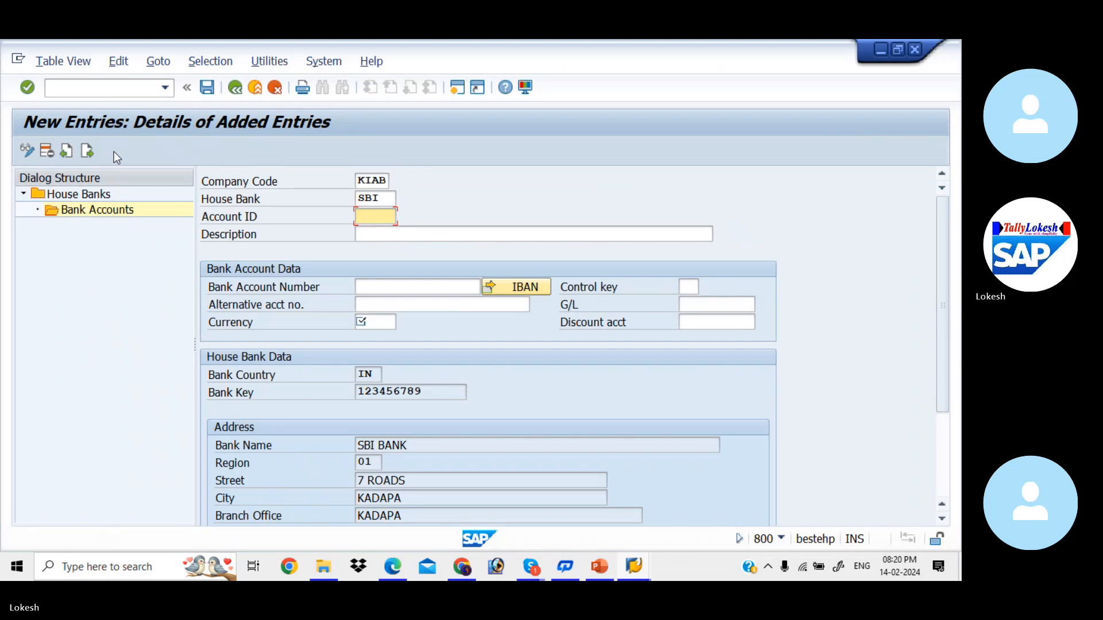
{"action": "left_click", "coordinate": [387, 199]}
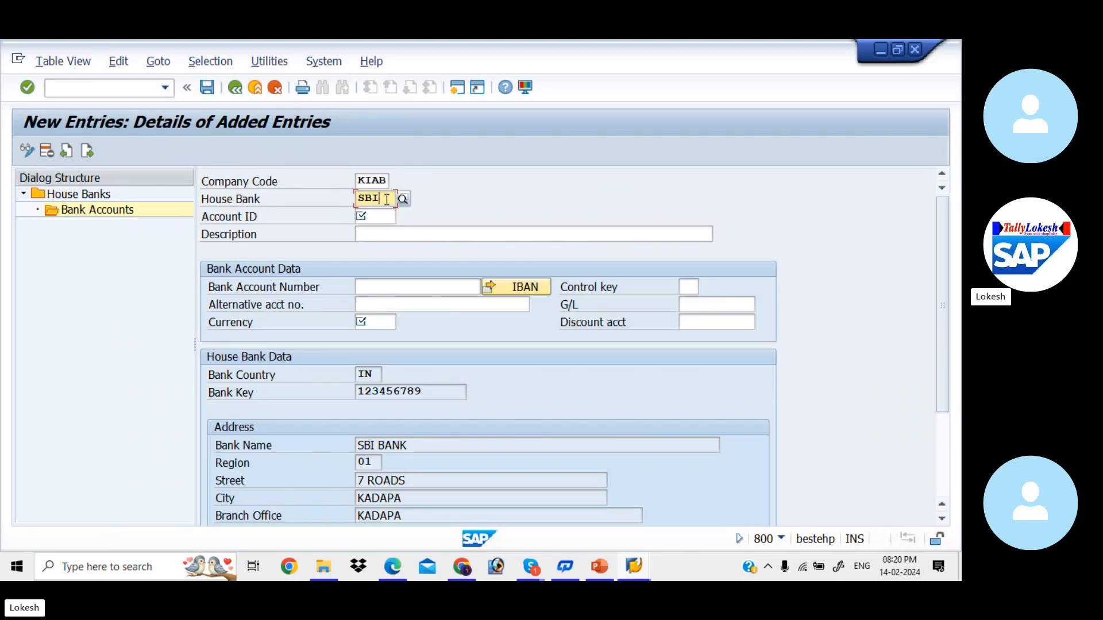
{"action": "key", "text": "BackSpace"}
{"action": "key", "text": "BackSpace"}
{"action": "key", "text": "BackSpace"}
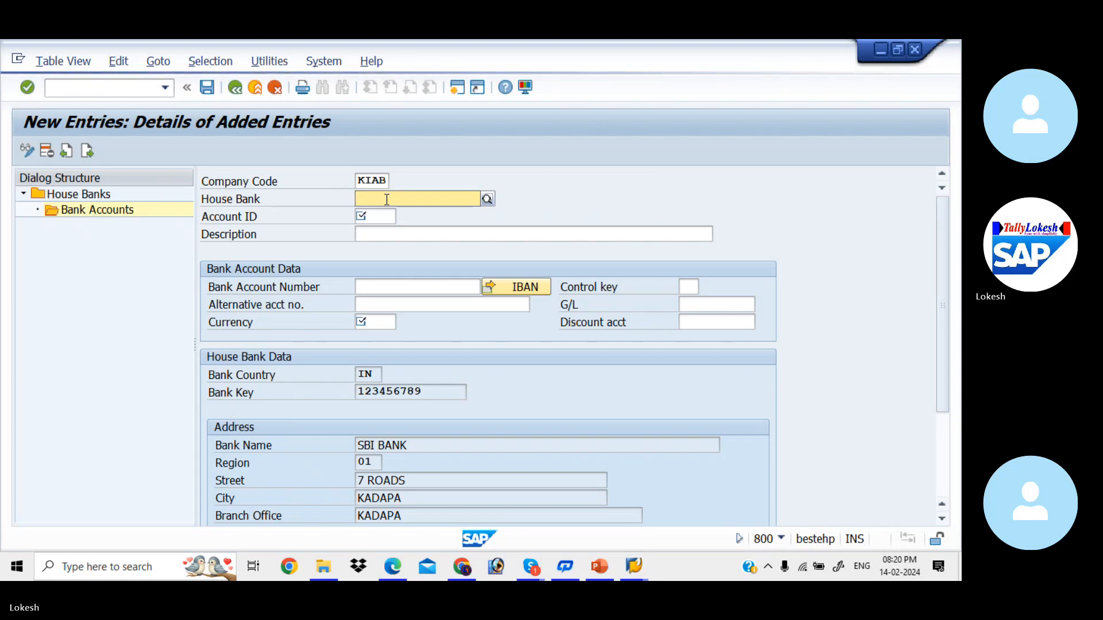
{"action": "key", "text": "F4"}
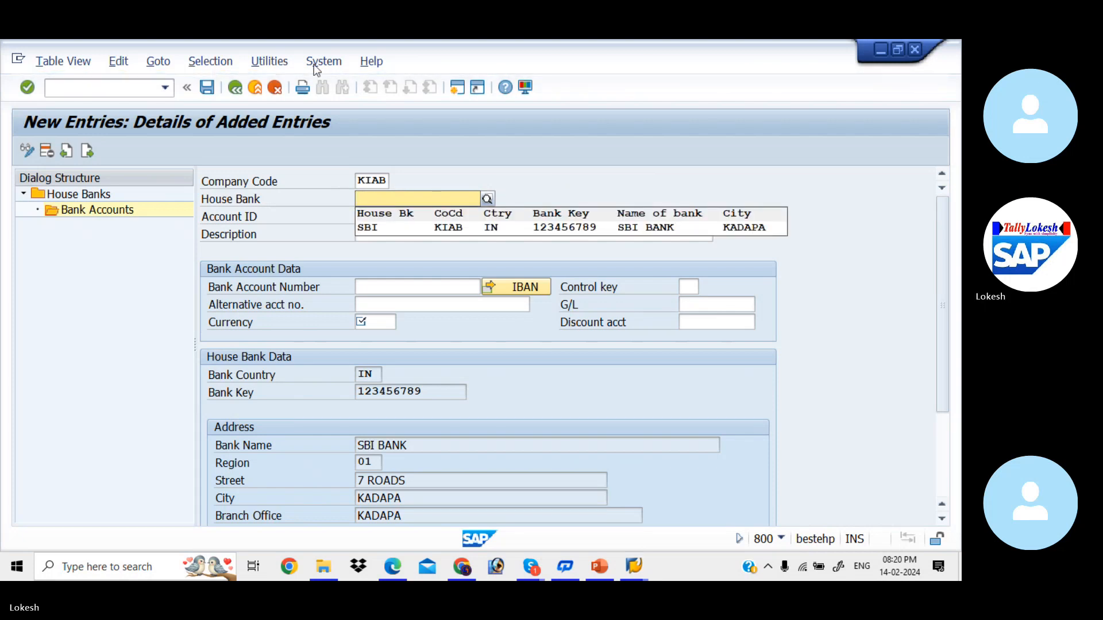
{"action": "left_click", "coordinate": [236, 90]}
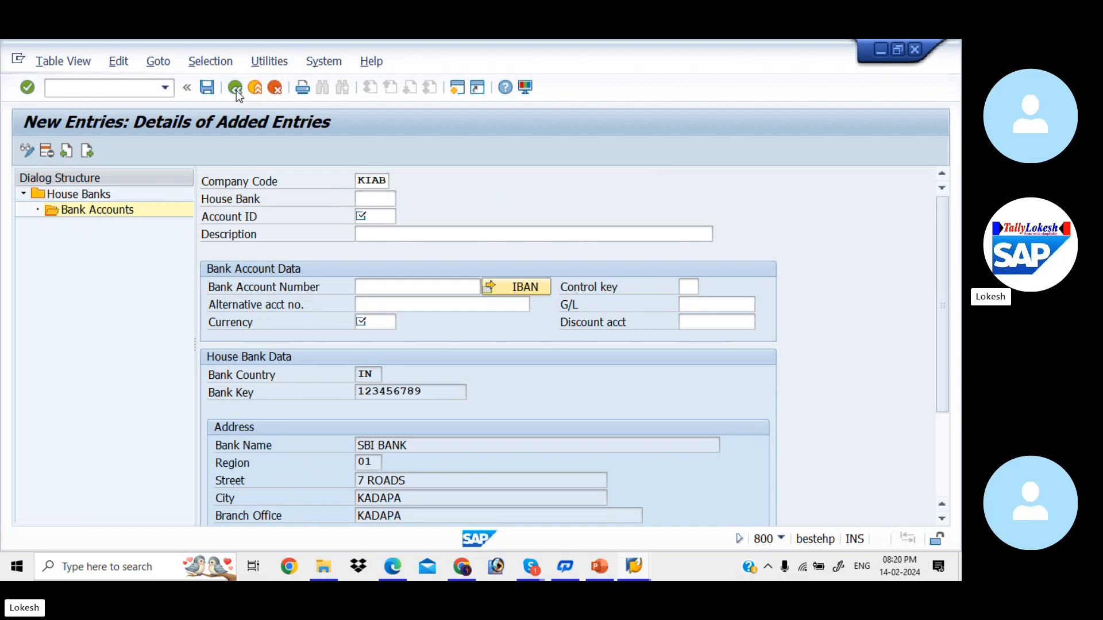
{"action": "left_click", "coordinate": [275, 88]}
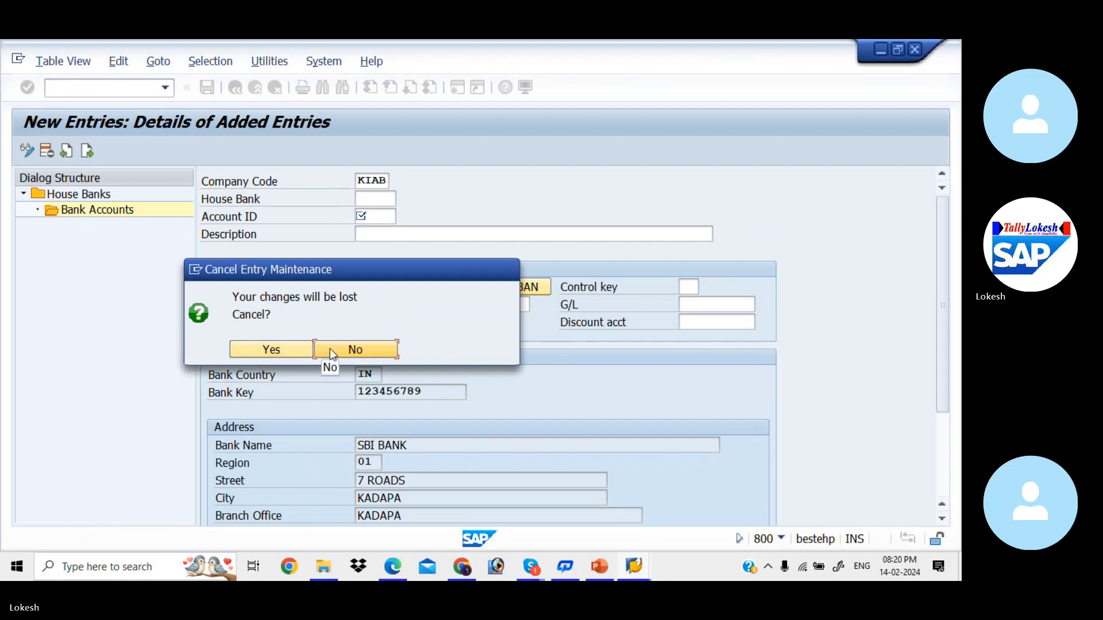
{"action": "left_click", "coordinate": [310, 349]}
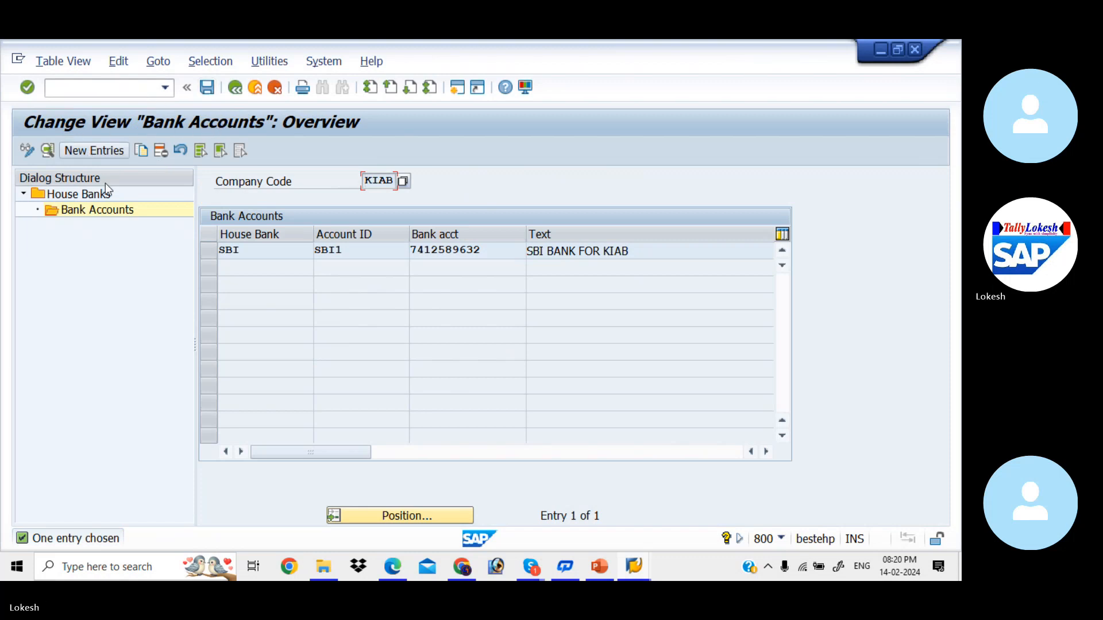
- Start a new bank account entry with house bank HDFC
{"action": "left_click", "coordinate": [89, 151]}
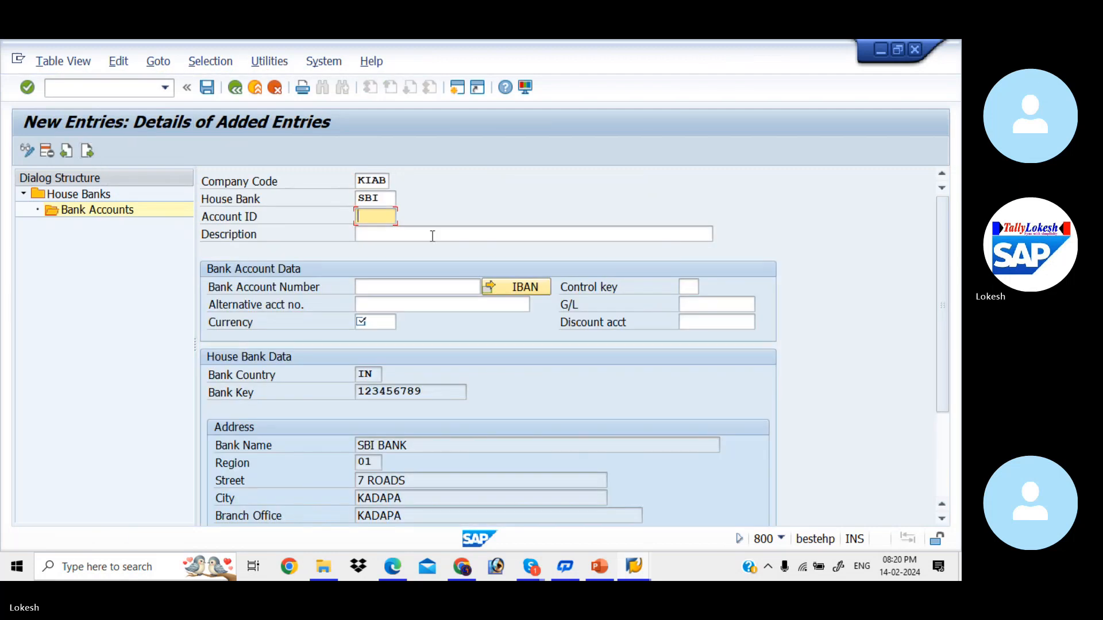
{"action": "left_click", "coordinate": [389, 199]}
{"action": "key", "text": "BackSpace"}
{"action": "key", "text": "BackSpace"}
{"action": "key", "text": "BackSpace"}
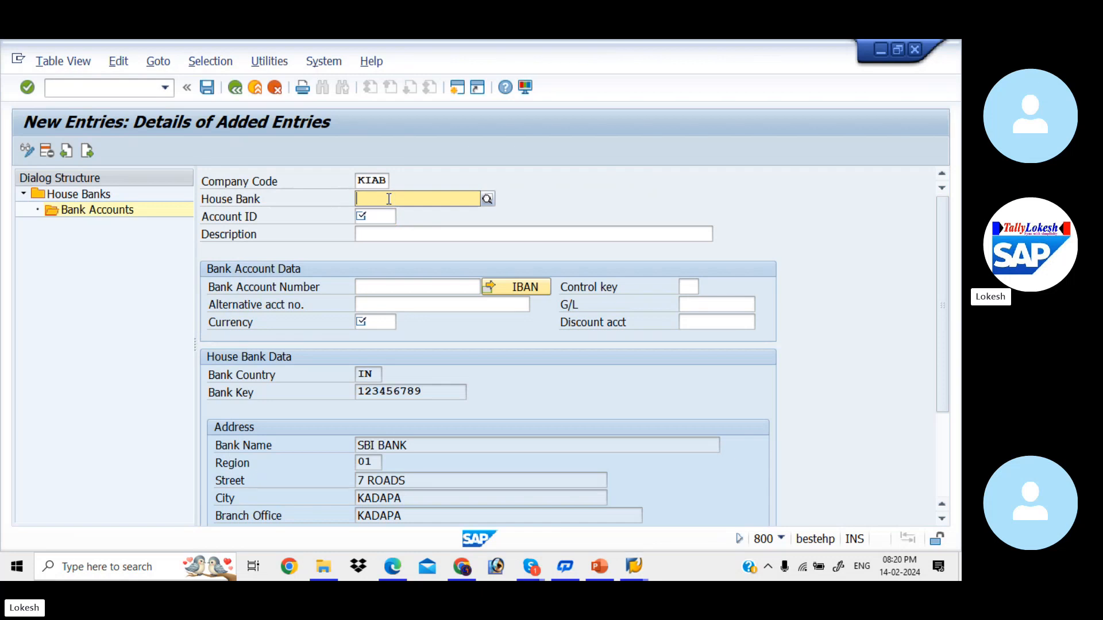
{"action": "type", "text": "HDFC"}
{"action": "key", "text": "Return"}
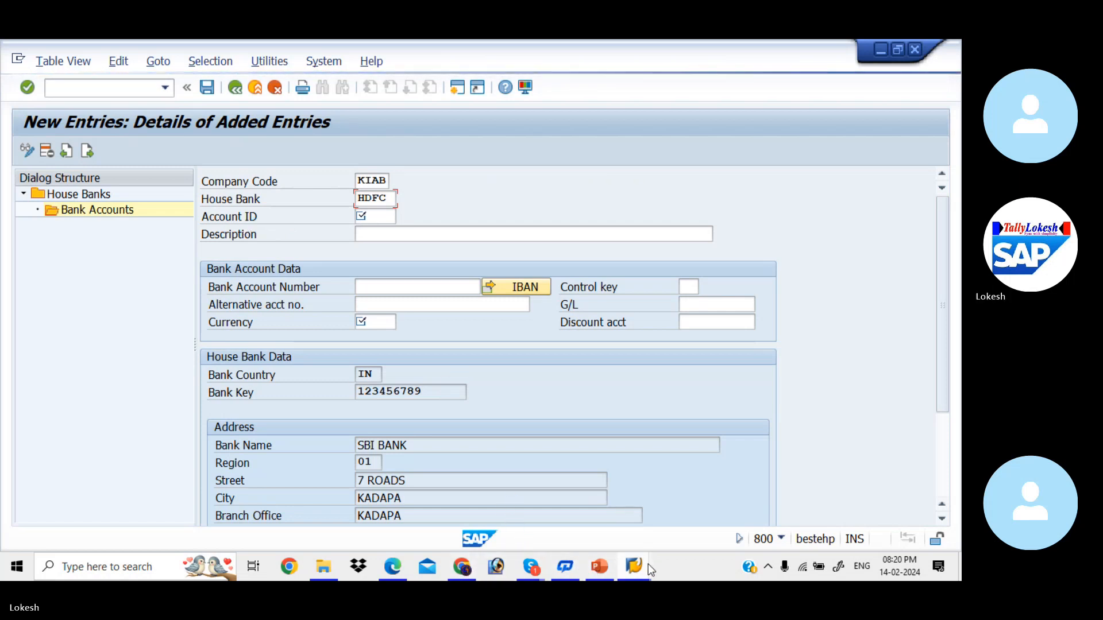
- Switch to the Edit G/L Account window and run transaction /NFBZP
{"action": "mouse_move", "coordinate": [648, 564]}
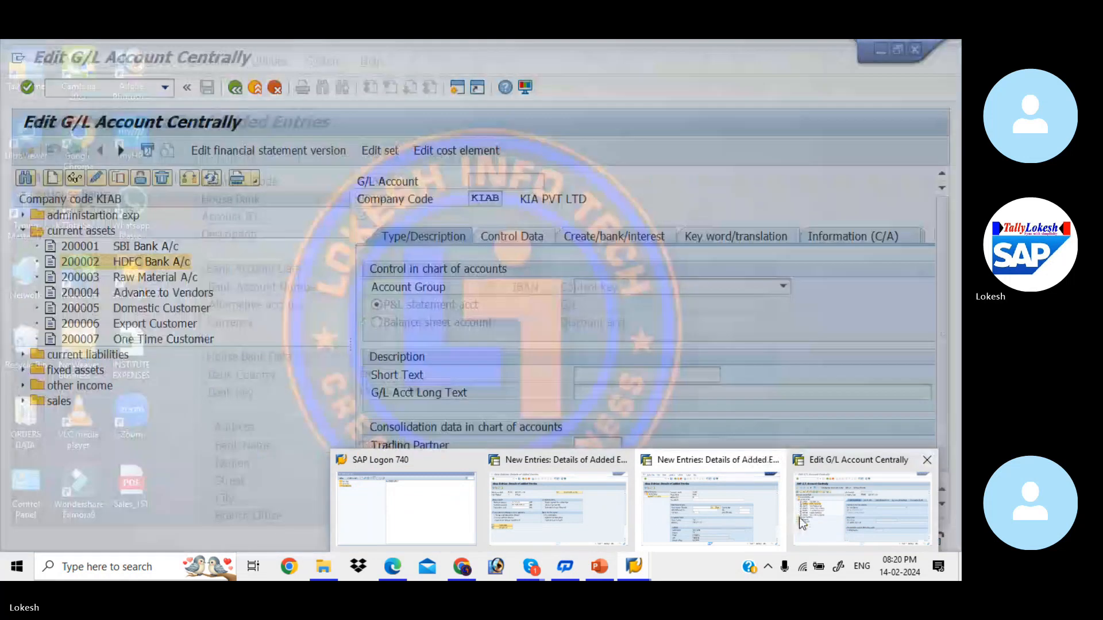
{"action": "left_click", "coordinate": [803, 520]}
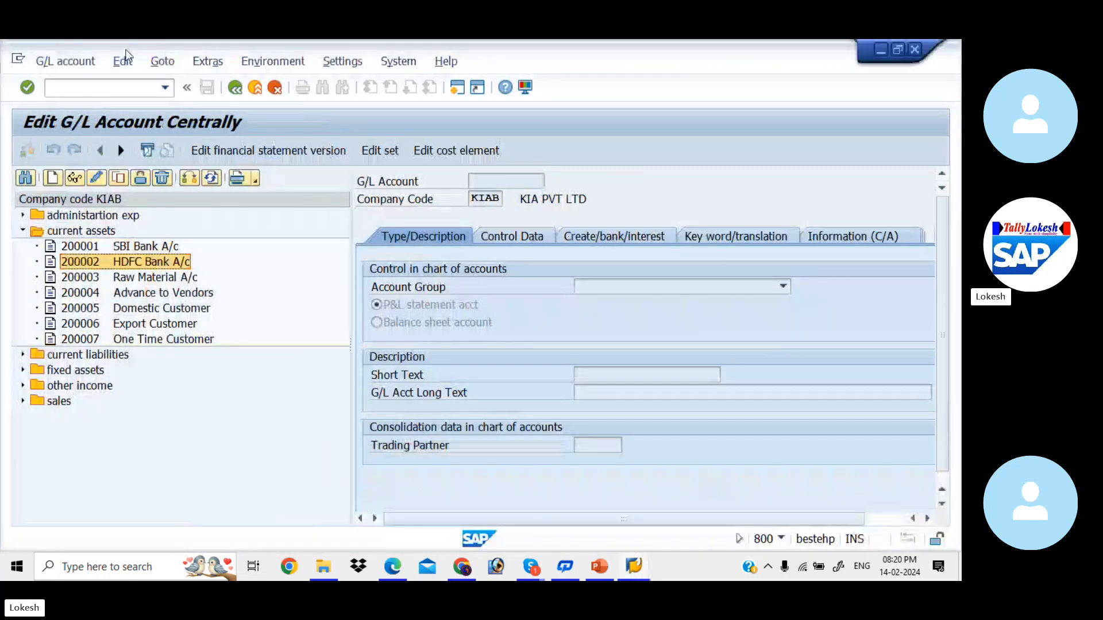
{"action": "left_click", "coordinate": [109, 89]}
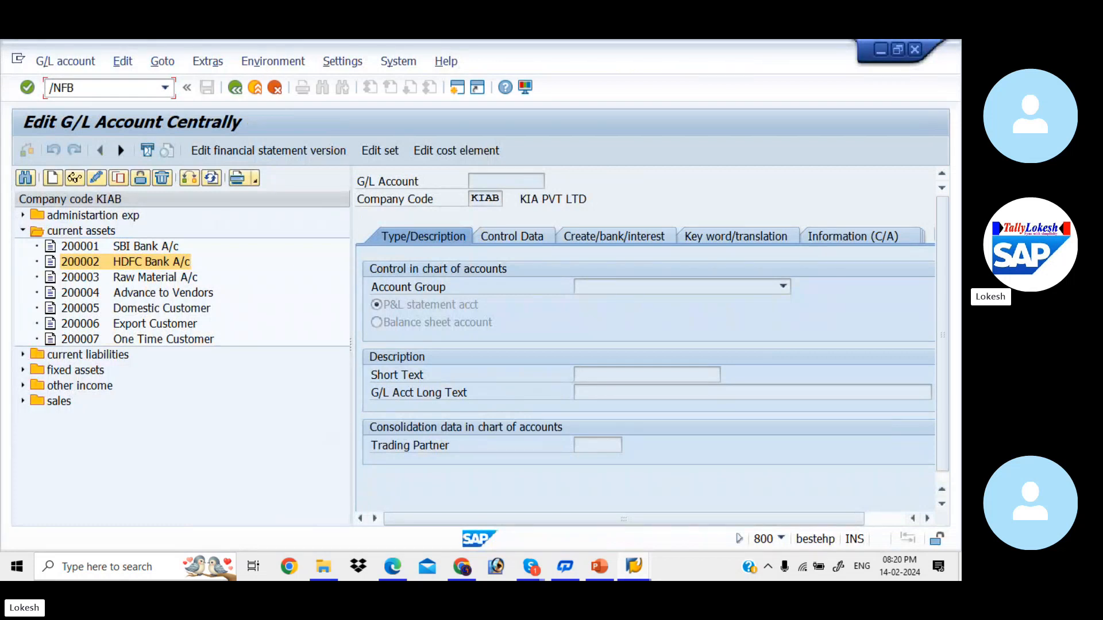
{"action": "key", "text": "Return"}
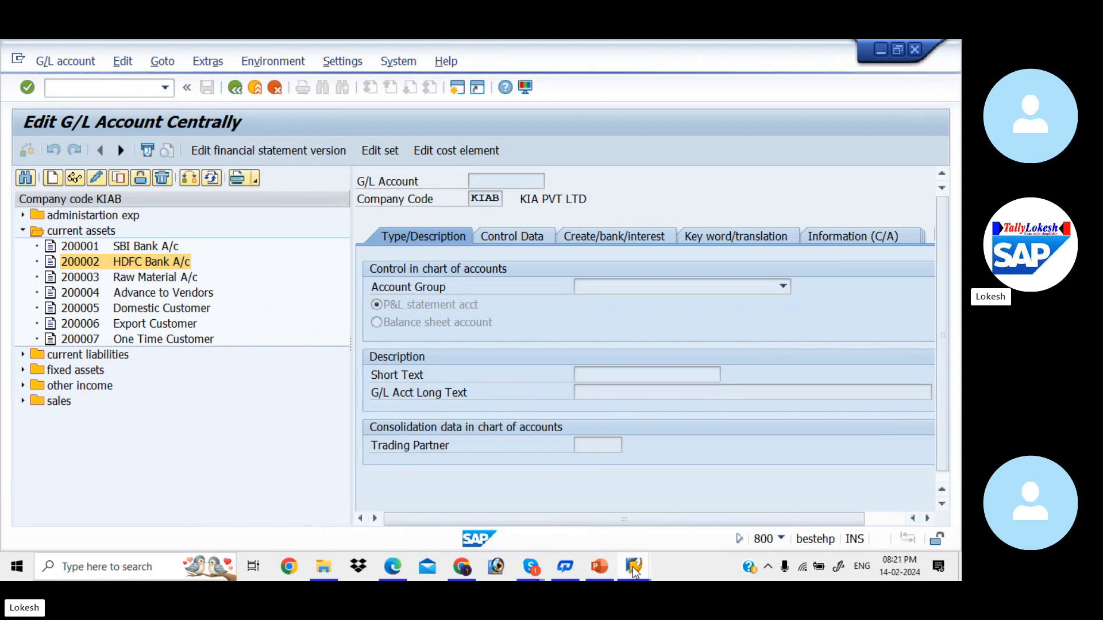
- Log on again to client 800 and continue this logon, ending the other one
{"action": "mouse_move", "coordinate": [633, 567]}
{"action": "left_click", "coordinate": [446, 505]}
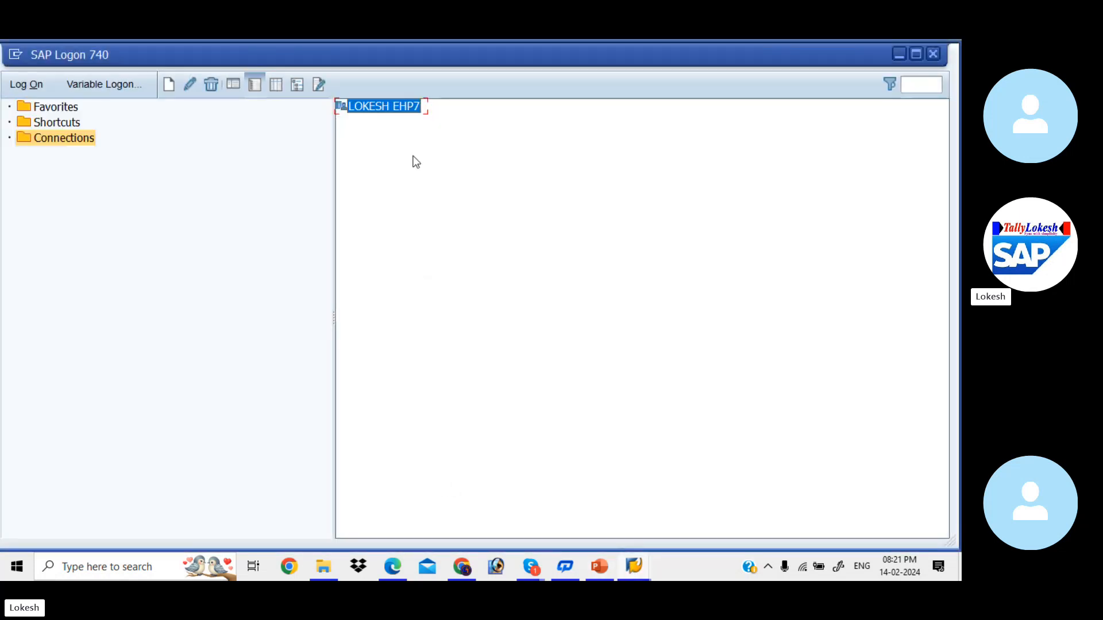
{"action": "double_click", "coordinate": [384, 106]}
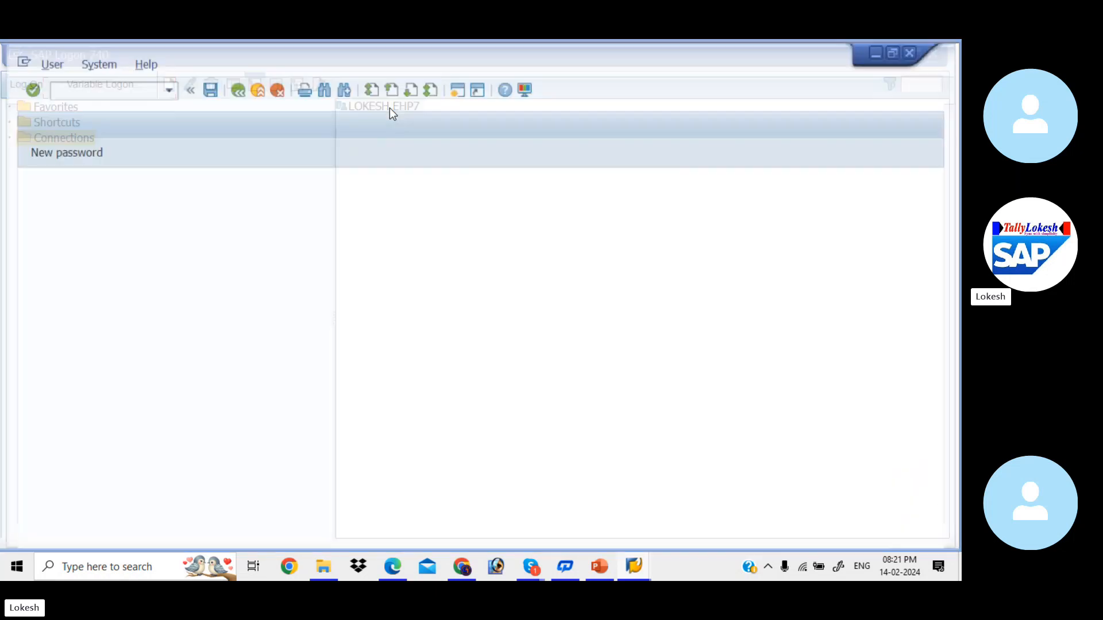
{"action": "type", "text": "FIUSER42"}
{"action": "key", "text": "Tab"}
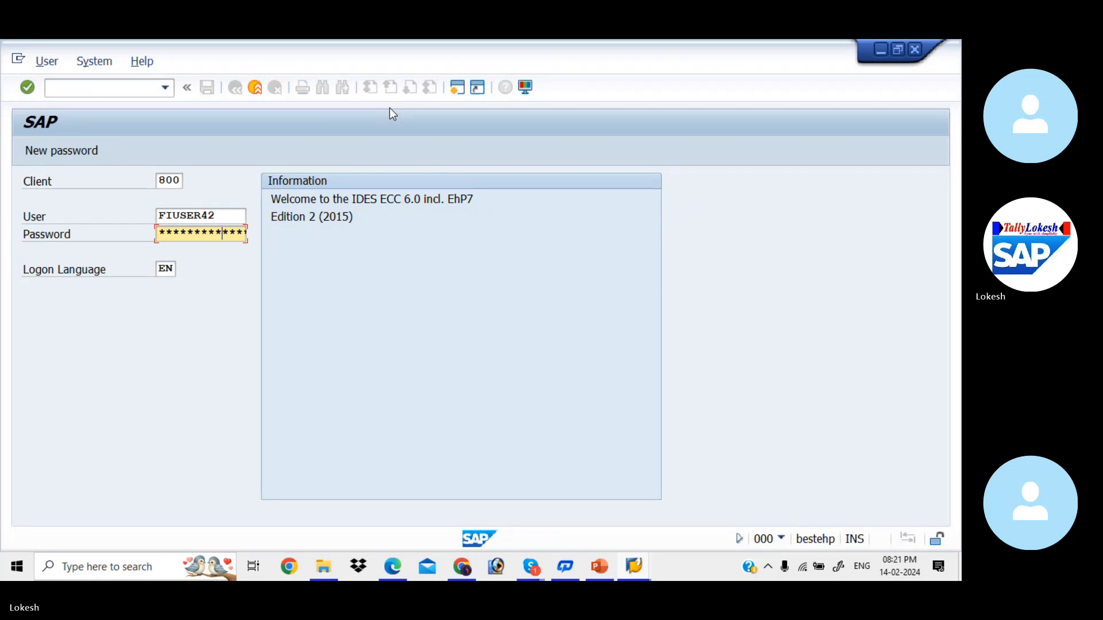
{"action": "key", "text": "Return"}
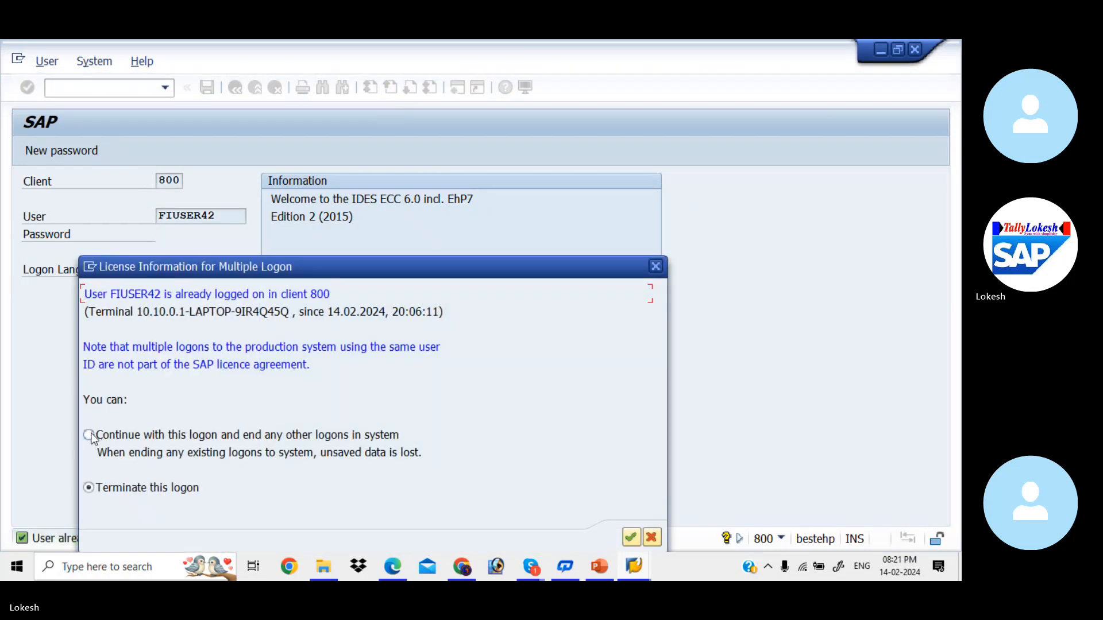
{"action": "left_click", "coordinate": [89, 435]}
{"action": "left_click", "coordinate": [632, 536]}
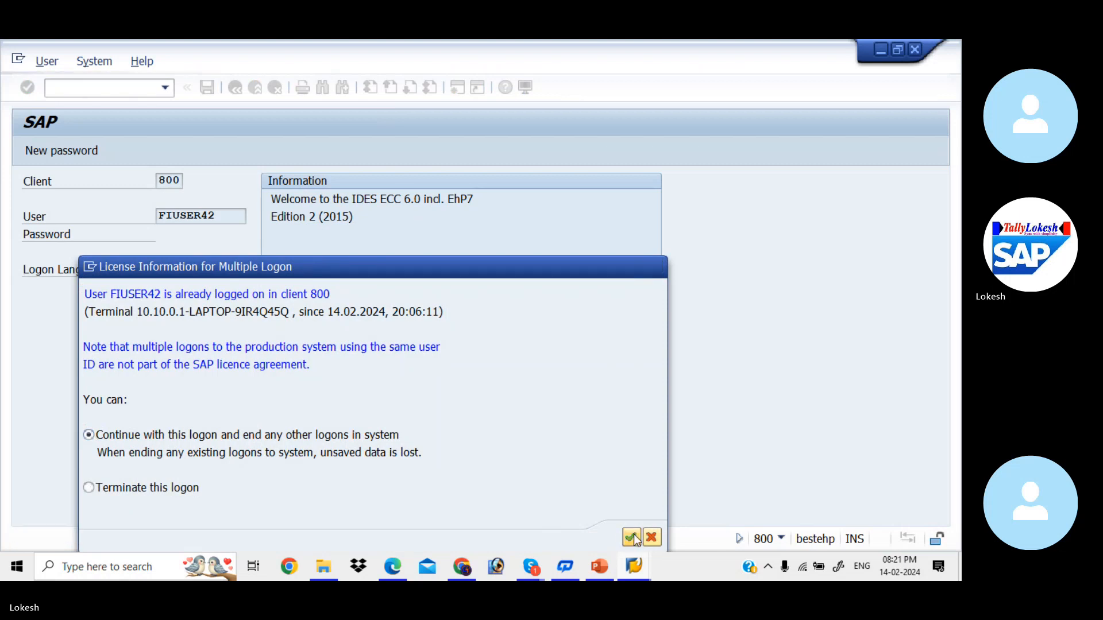
- Run FBZP and open the House banks settings for company code KIAB
{"action": "type", "text": "fb"}
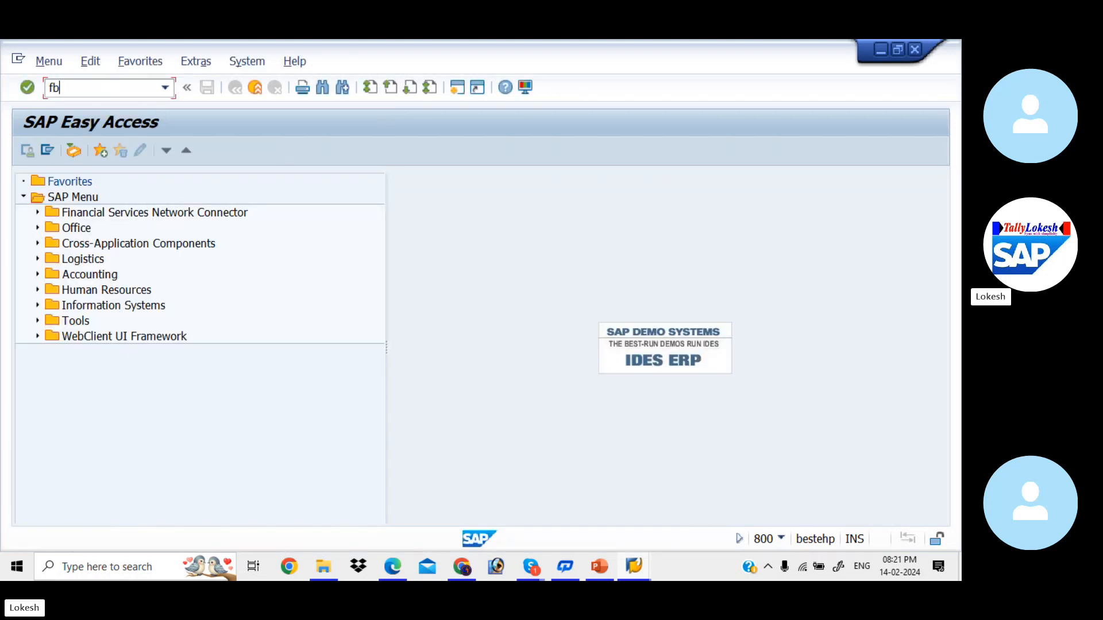
{"action": "type", "text": "zp"}
{"action": "key", "text": "Return"}
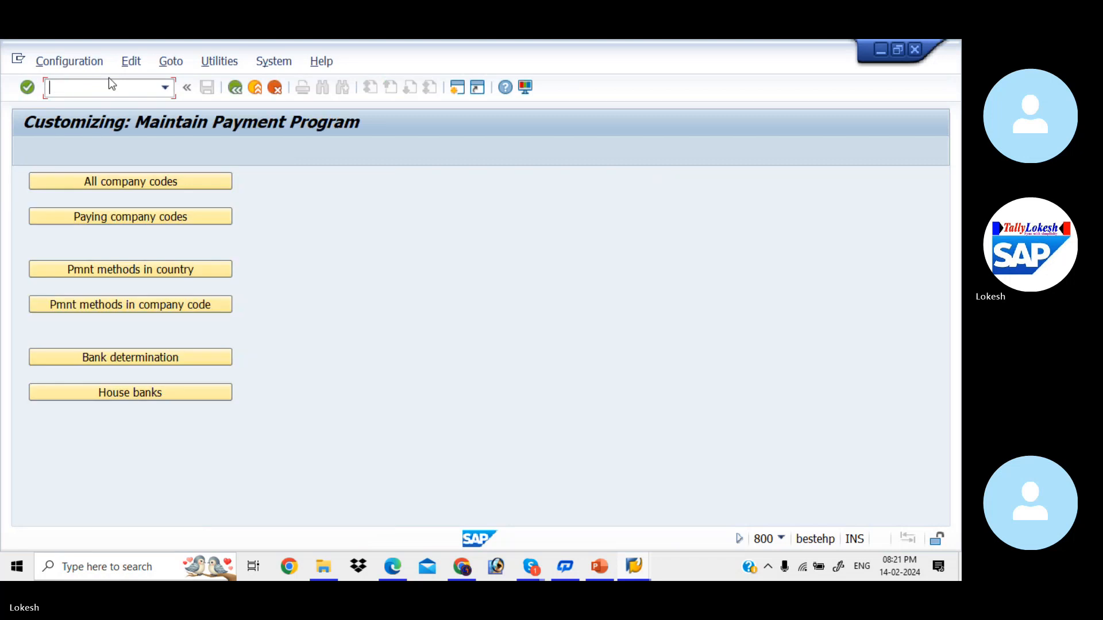
{"action": "left_click", "coordinate": [168, 392]}
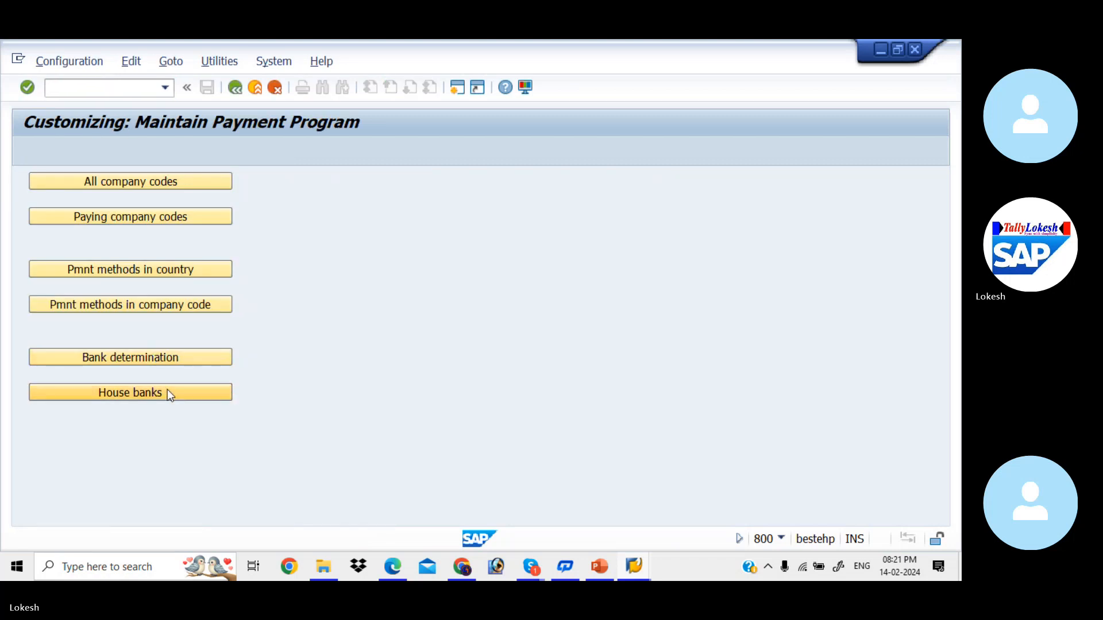
{"action": "key", "text": "BackSpace"}
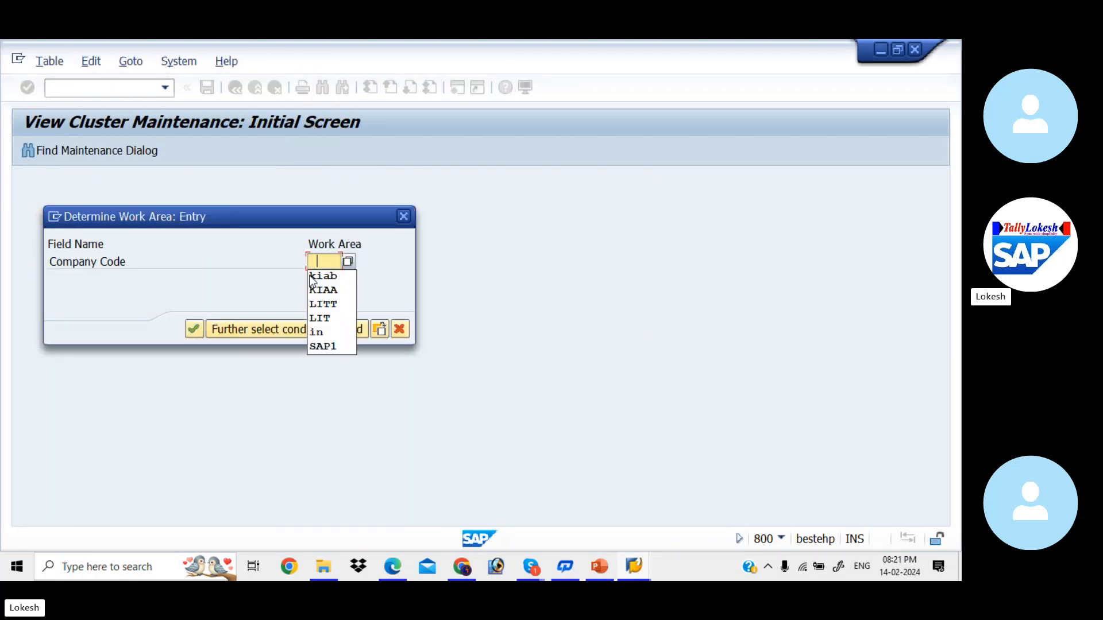
{"action": "left_click", "coordinate": [310, 275]}
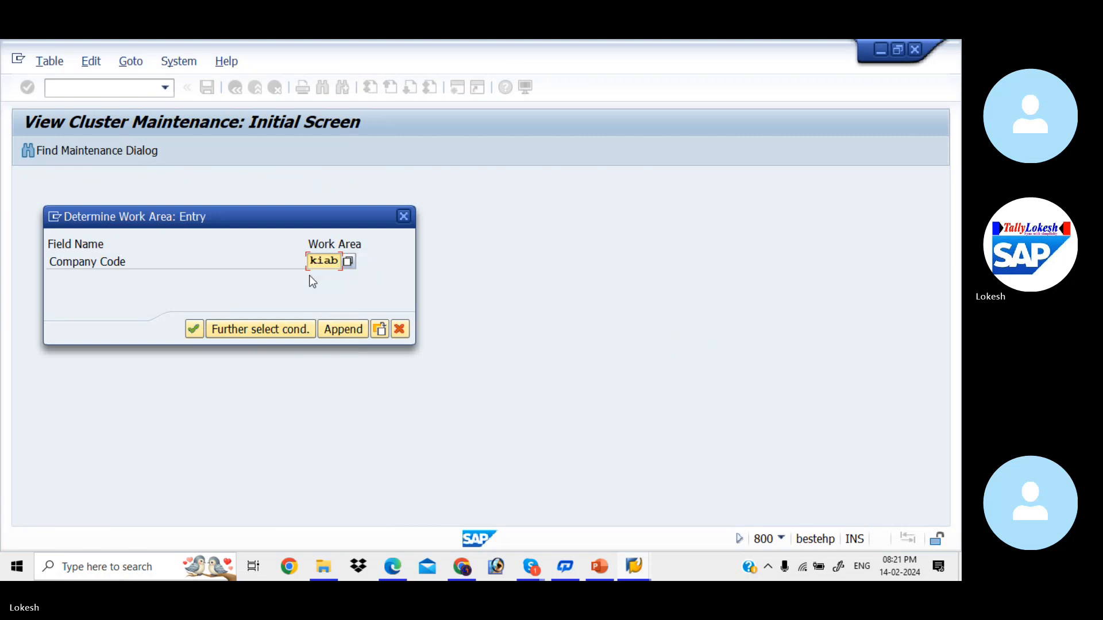
{"action": "key", "text": "Return"}
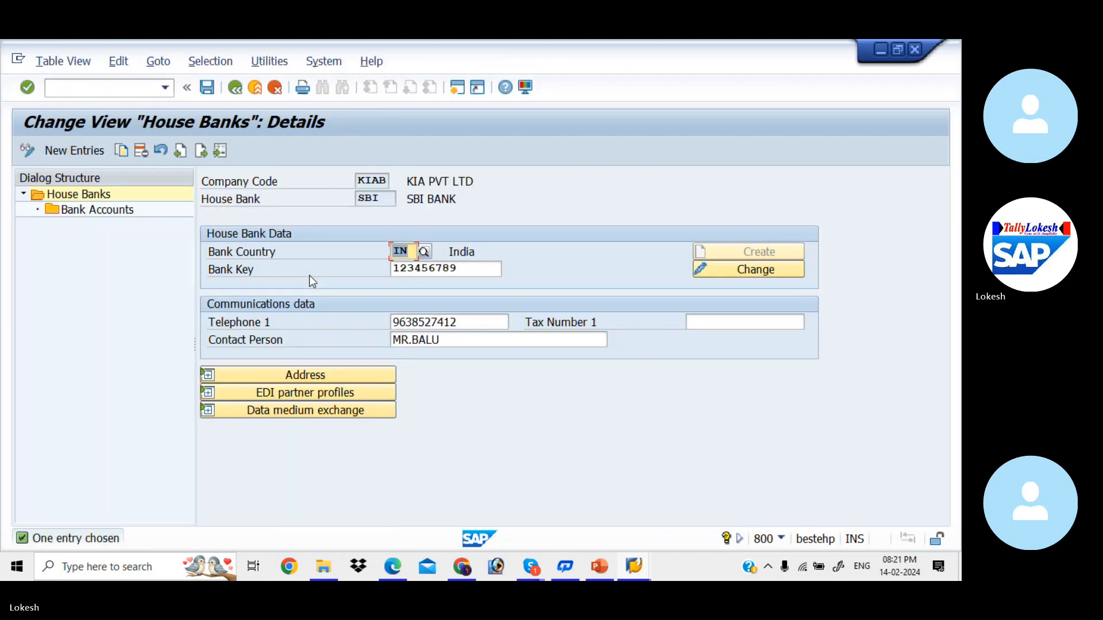
- Start a new KIAB house bank HDFC with bank country IN
{"action": "left_click", "coordinate": [99, 152]}
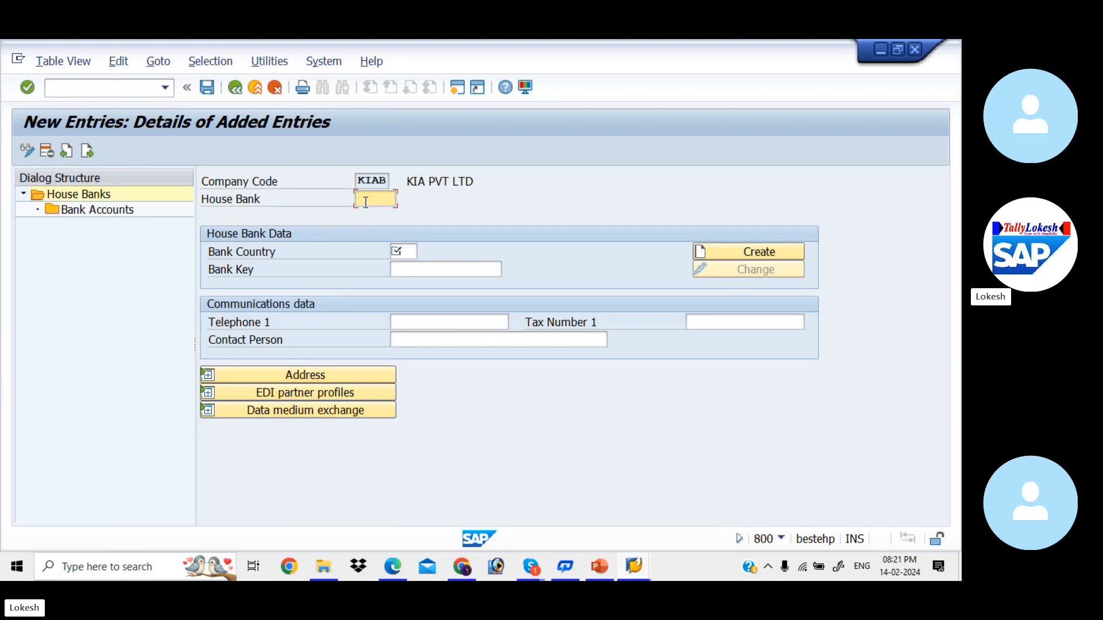
{"action": "key", "text": "Down"}
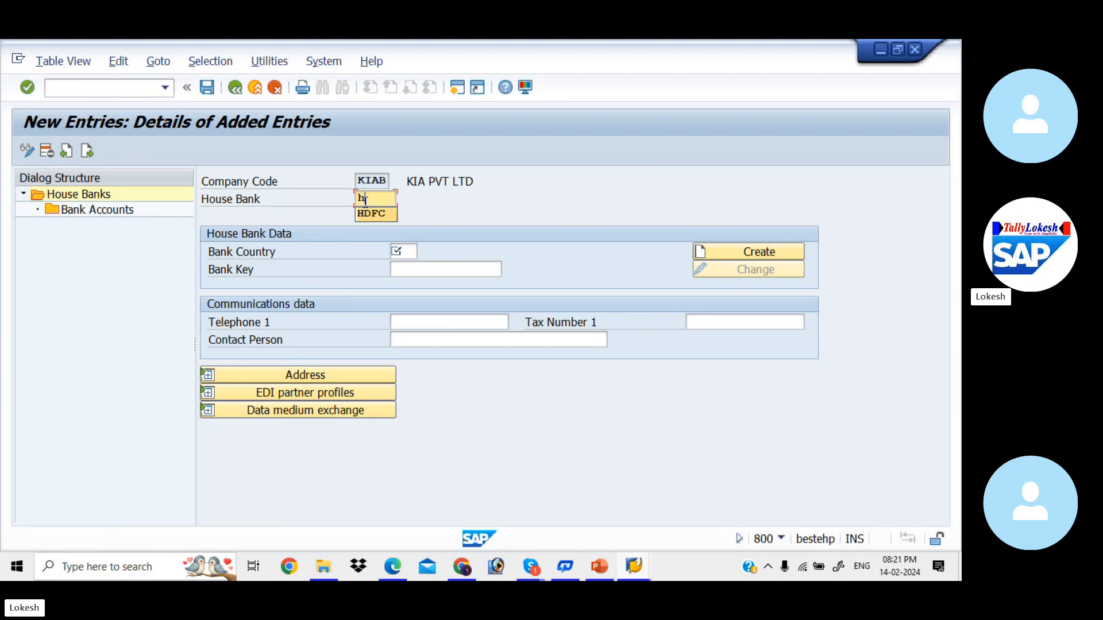
{"action": "key", "text": "Tab"}
{"action": "key", "text": "Down"}
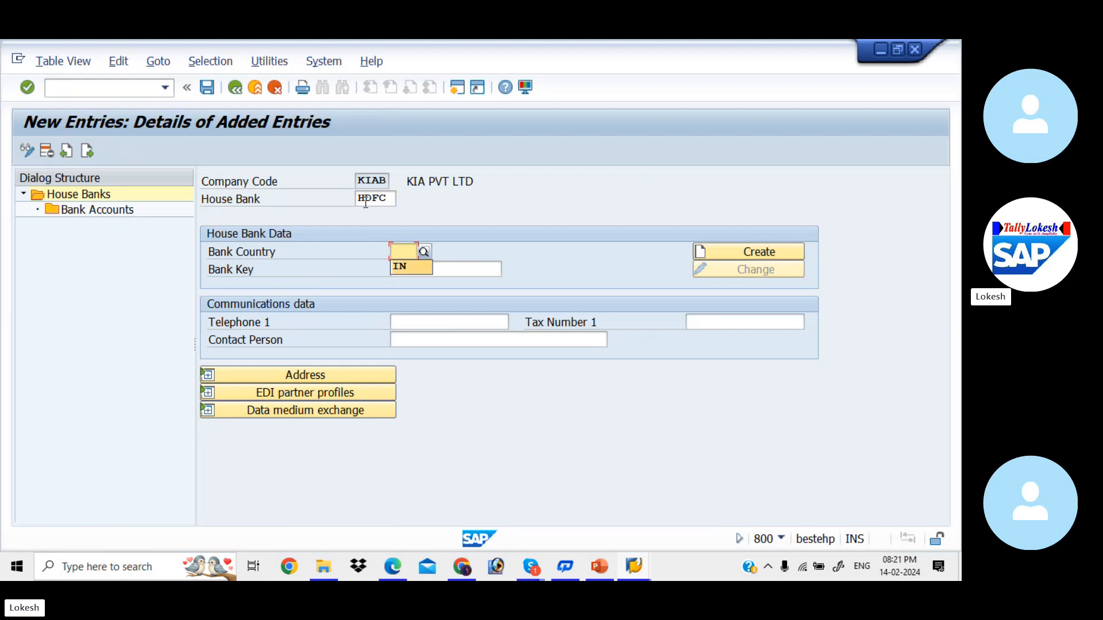
{"action": "key", "text": "Return"}
{"action": "key", "text": "Tab"}
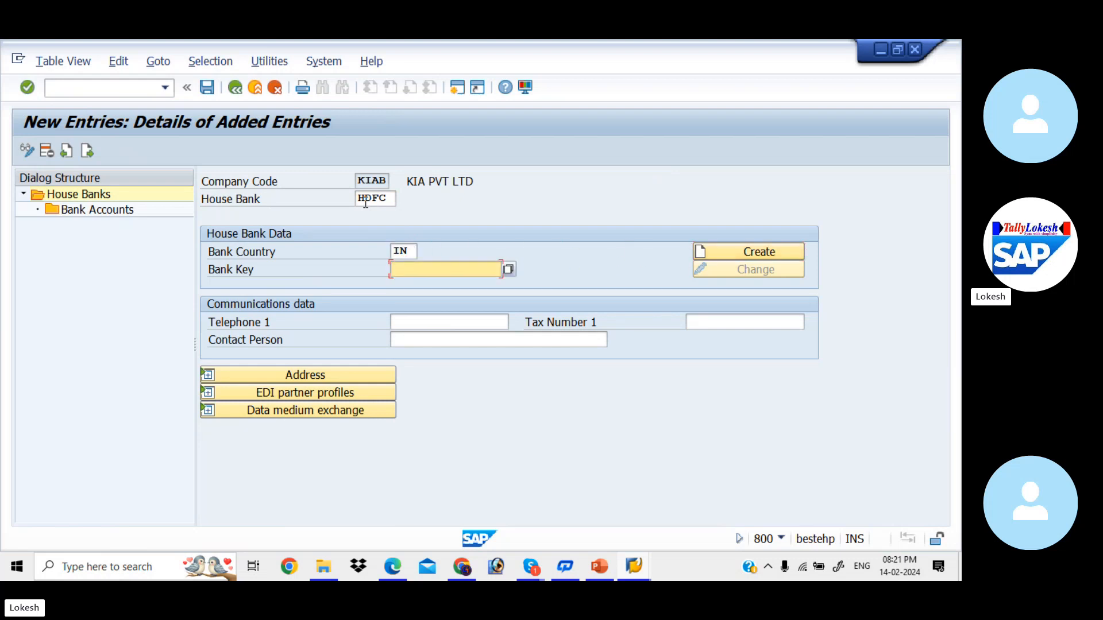
{"action": "key", "text": "Tab"}
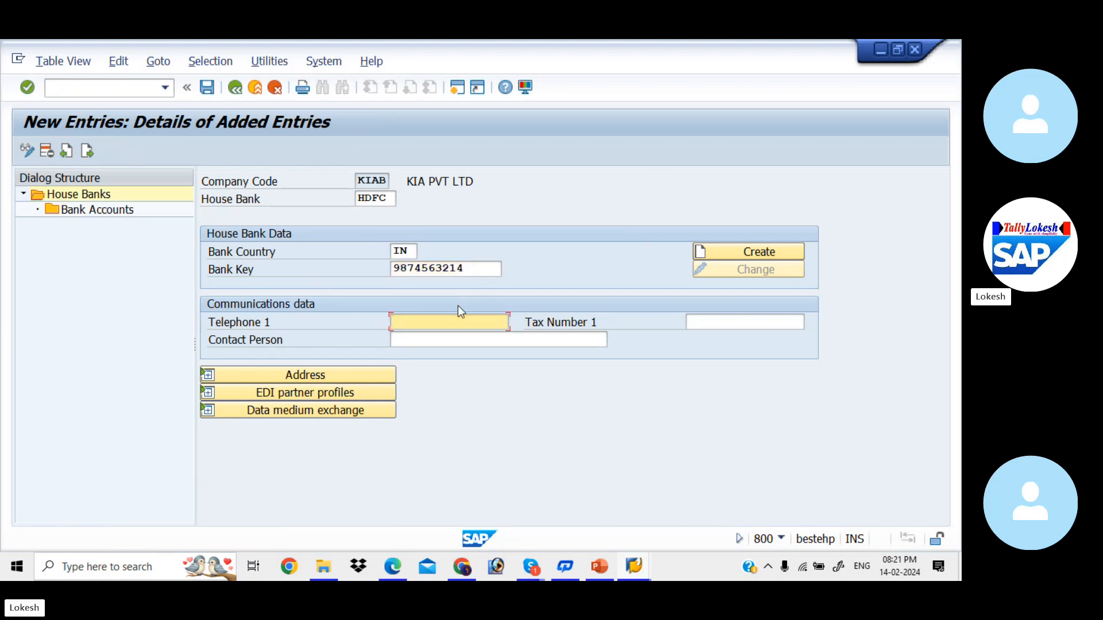
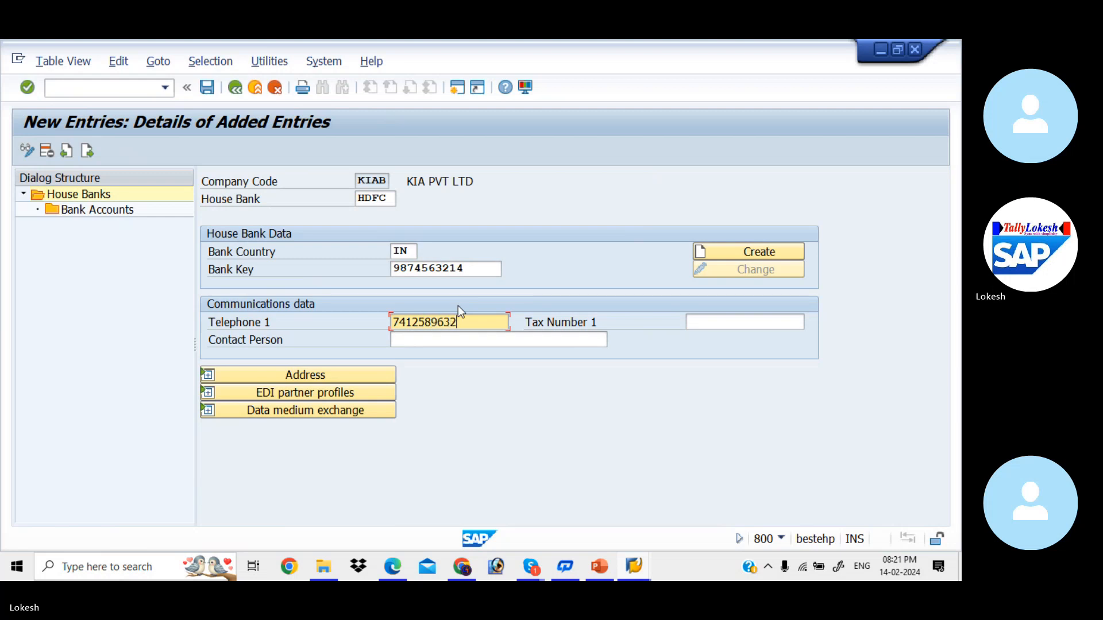
{"action": "left_click", "coordinate": [439, 339]}
{"action": "key", "text": "Tab"}
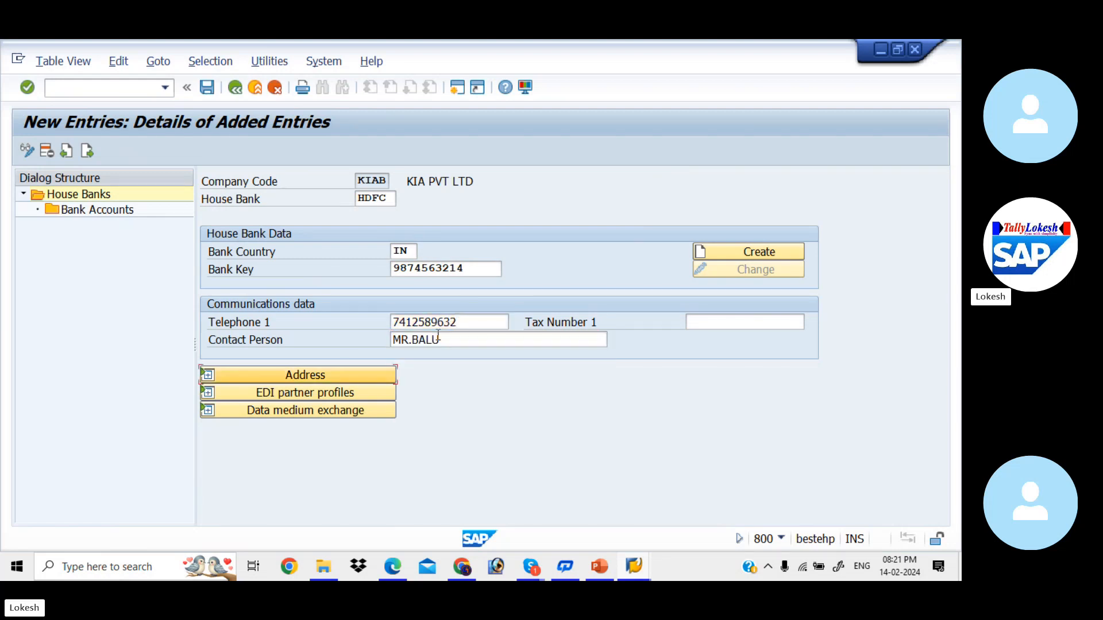
{"action": "left_click", "coordinate": [765, 252]}
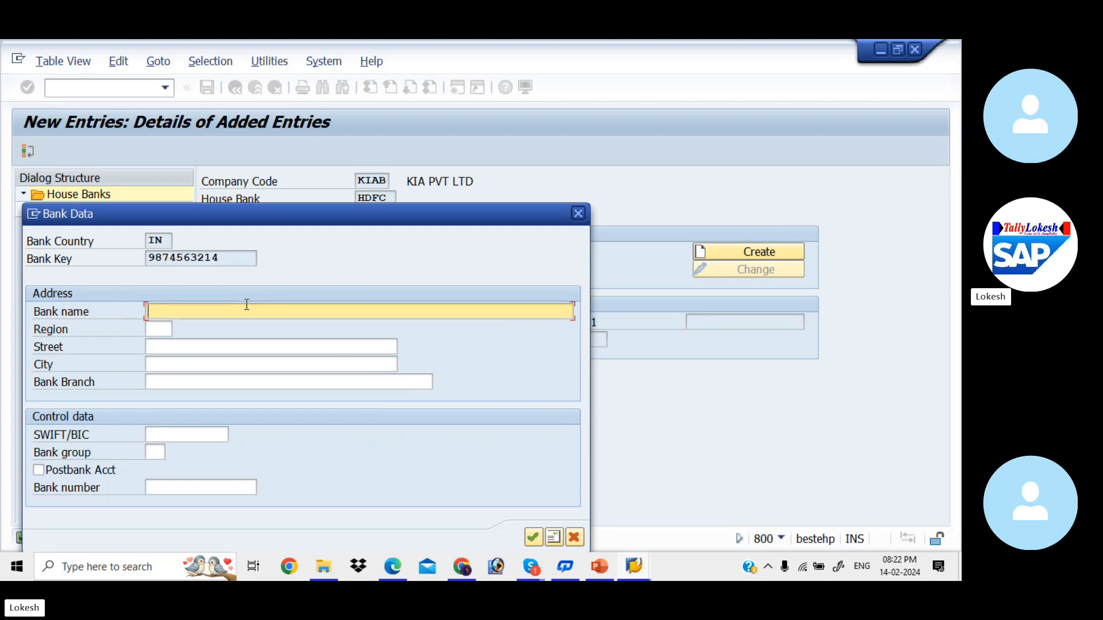
- Give HDFC bank name HDFC BANK, region 01, street RM NAGAR, city and branch NELLORE
{"action": "type", "text": "HDFC BANK"}
{"action": "key", "text": "Tab"}
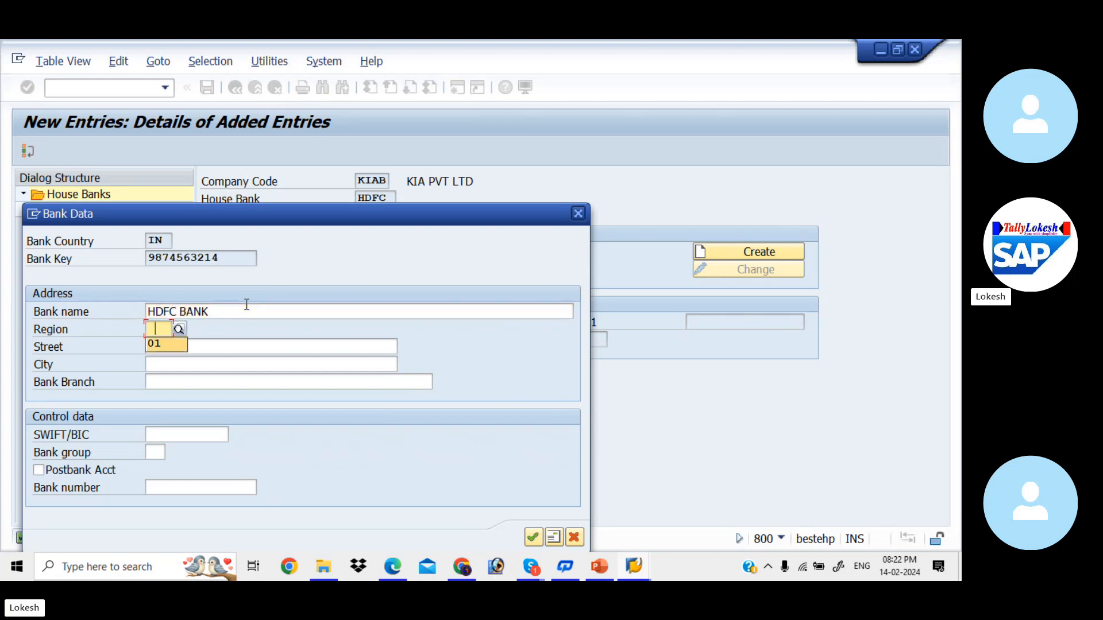
{"action": "type", "text": "01"}
{"action": "key", "text": "Tab"}
{"action": "type", "text": "R"}
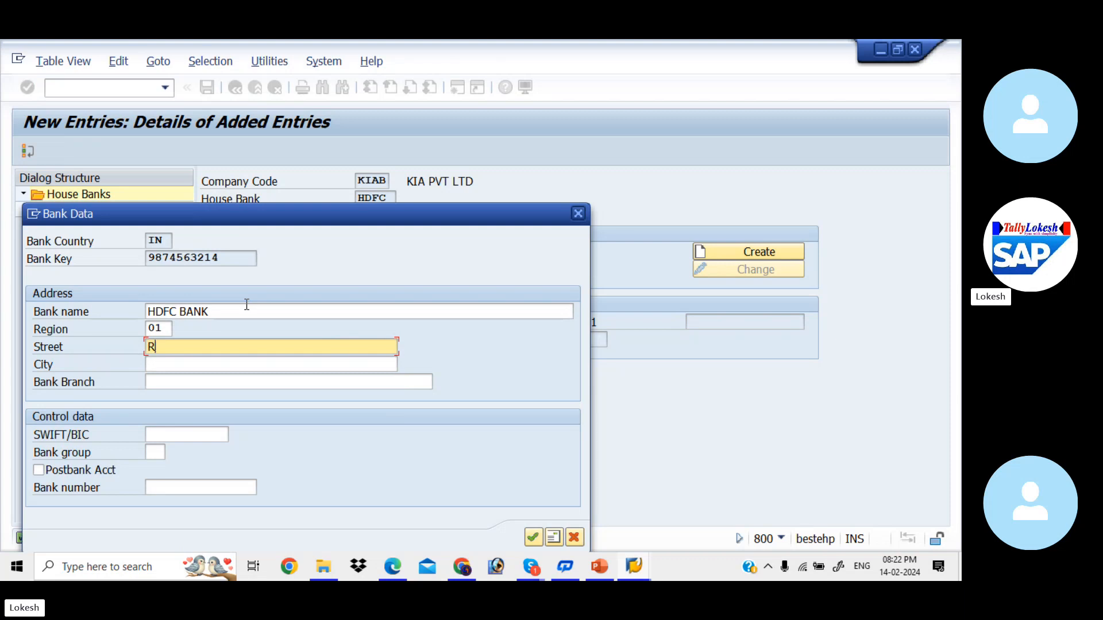
{"action": "type", "text": "M NAGAR"}
{"action": "key", "text": "Tab"}
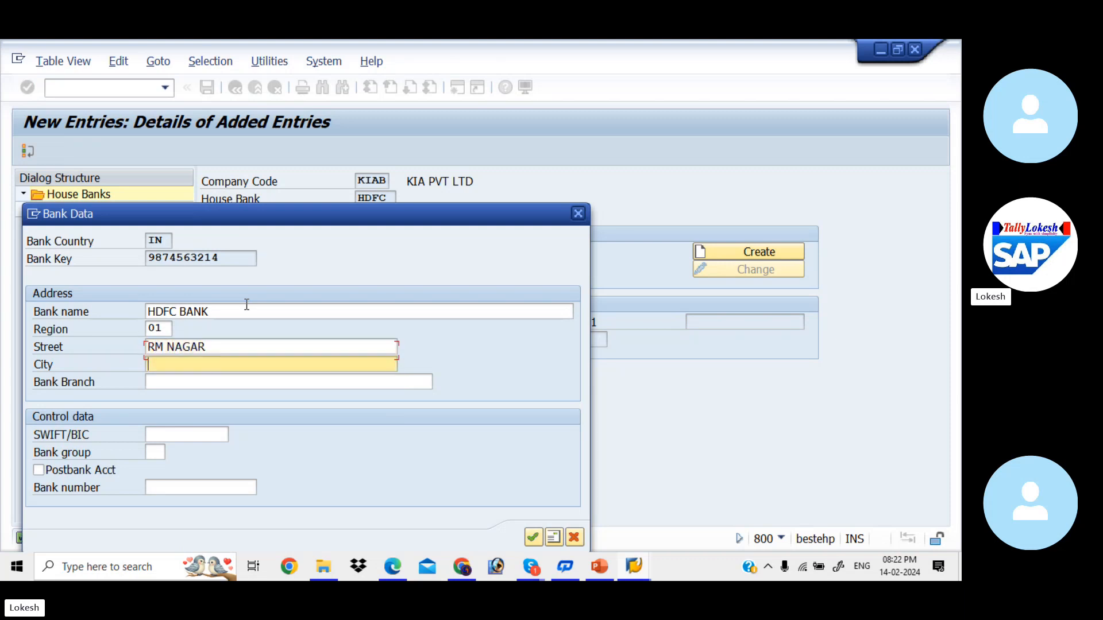
{"action": "type", "text": "NELLORE"}
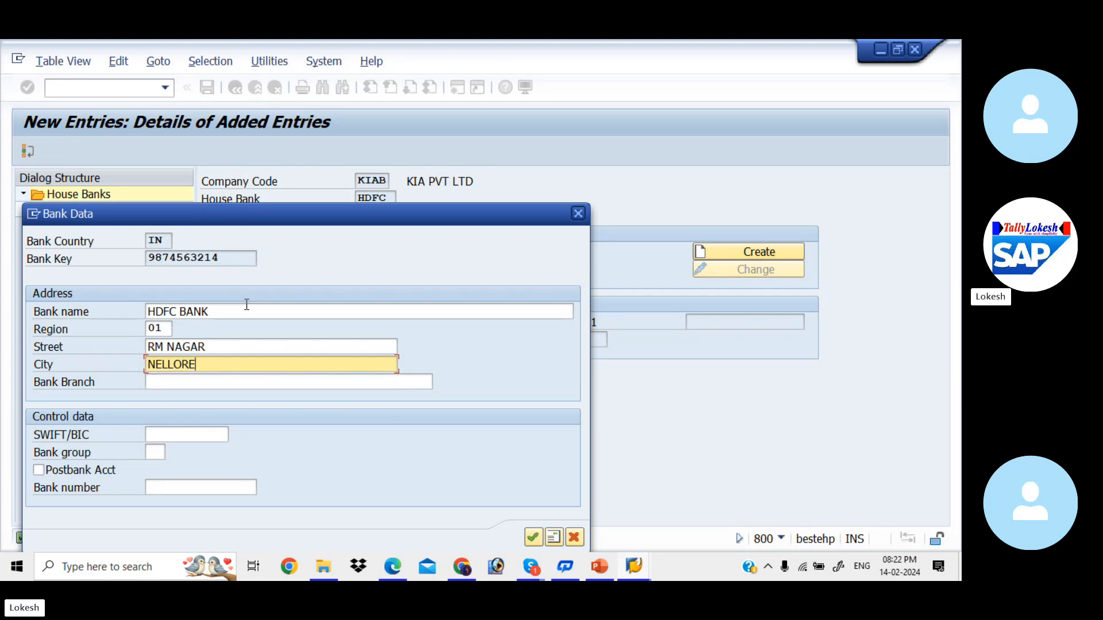
{"action": "key", "text": "Tab"}
{"action": "type", "text": "NELLORE"}
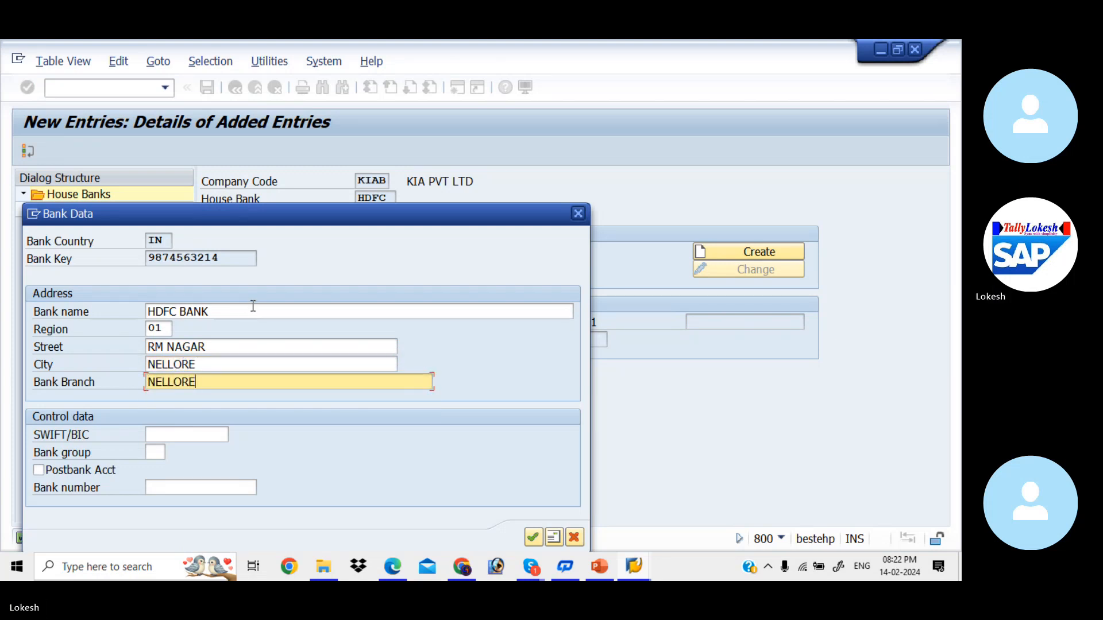
{"action": "left_click", "coordinate": [532, 538]}
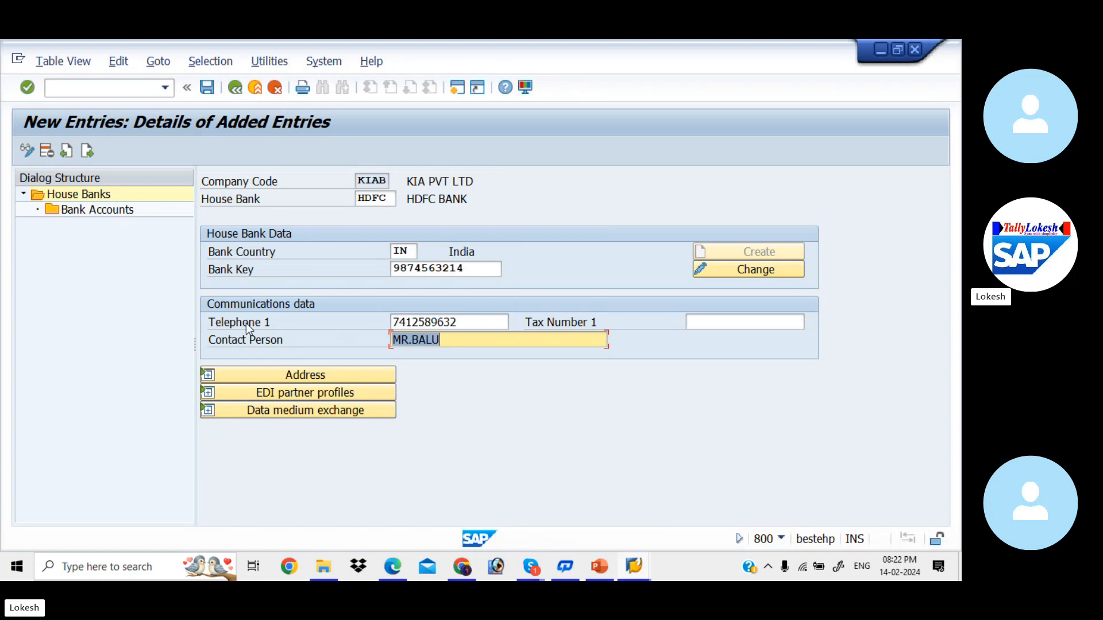
{"action": "left_click", "coordinate": [309, 375]}
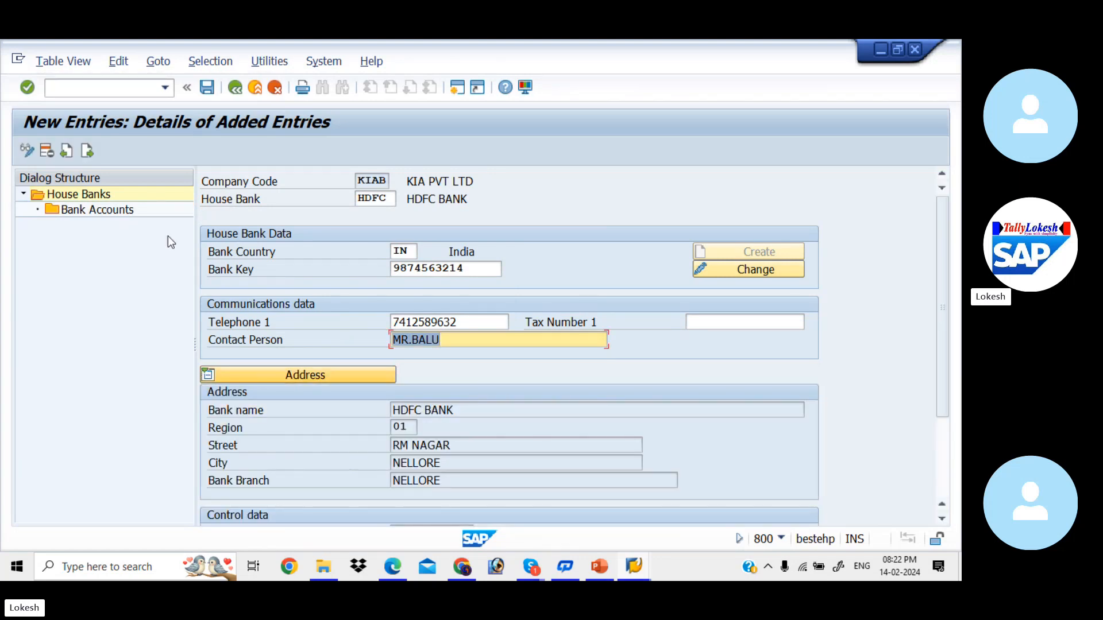
{"action": "double_click", "coordinate": [103, 211]}
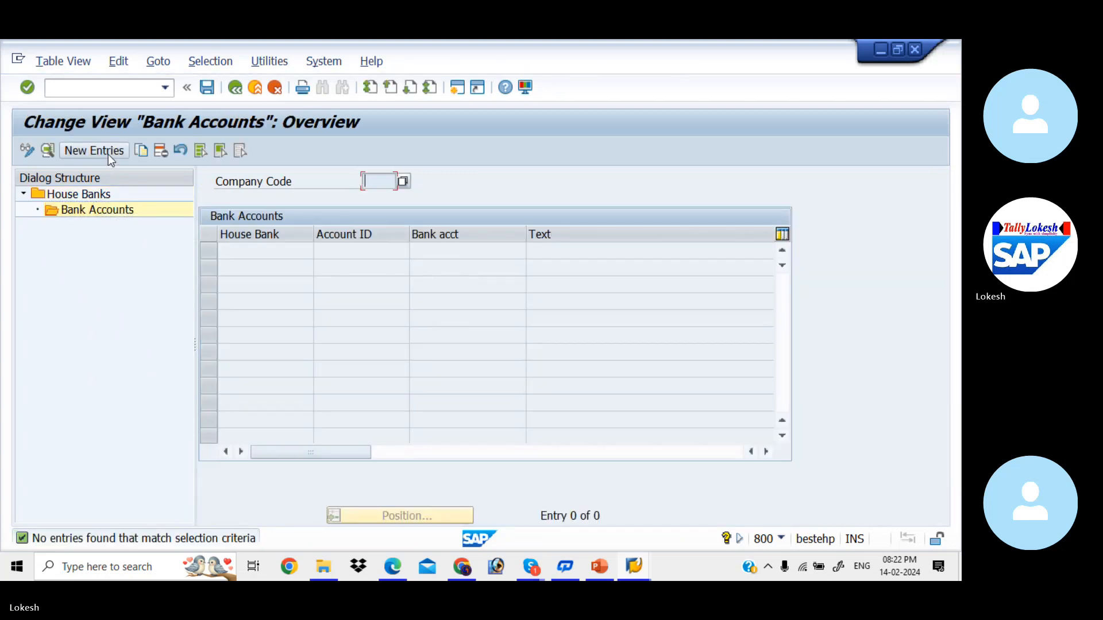
- Add bank account HDF1 with description HDFC BANK FOR KIAB
{"action": "left_click", "coordinate": [108, 153]}
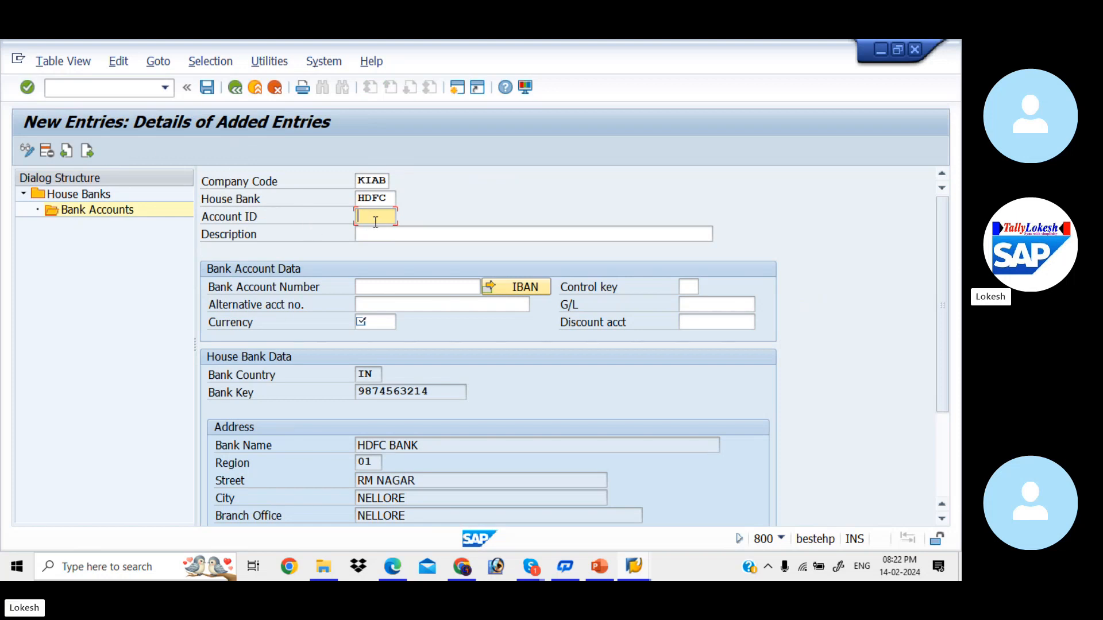
{"action": "type", "text": "HDF1"}
{"action": "key", "text": "Tab"}
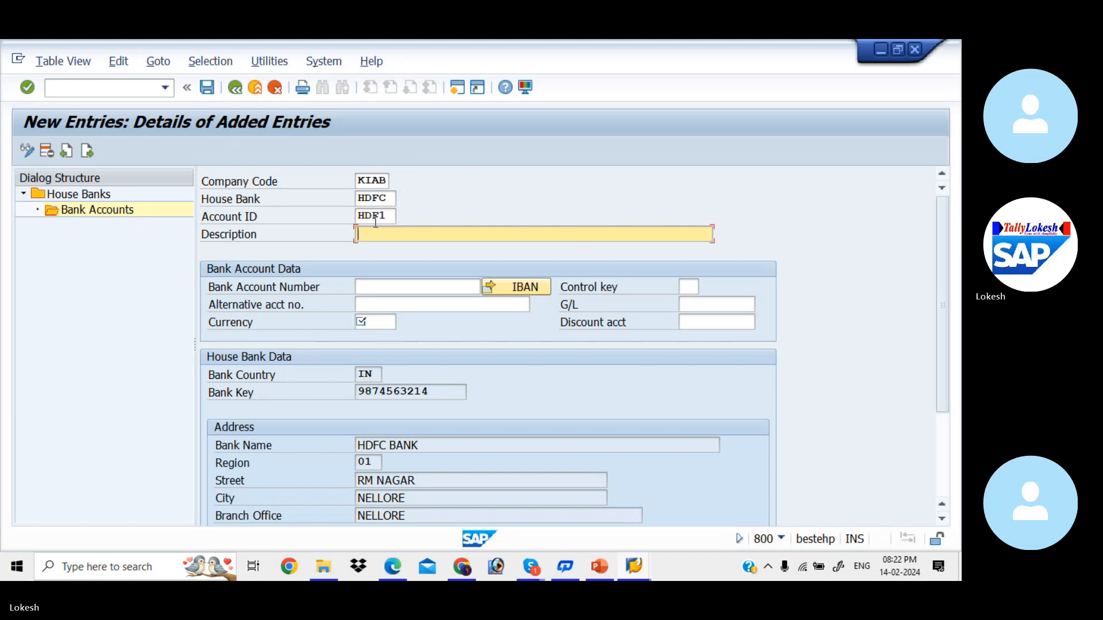
{"action": "key", "text": "Down"}
{"action": "key", "text": "Down"}
{"action": "key", "text": "Down"}
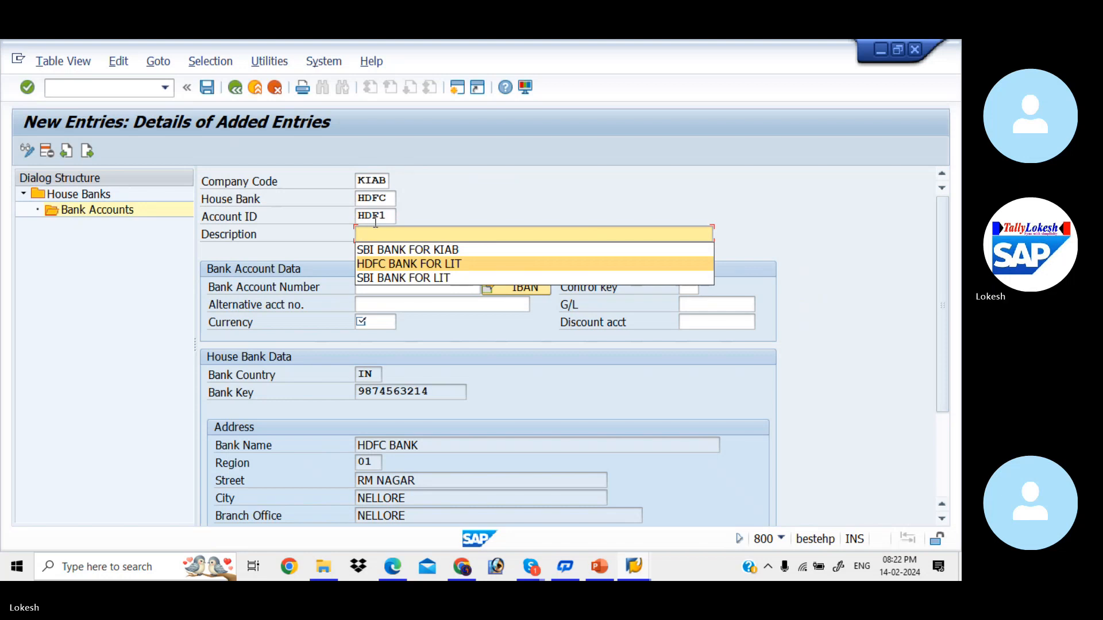
{"action": "key", "text": "Return"}
{"action": "key", "text": "Tab"}
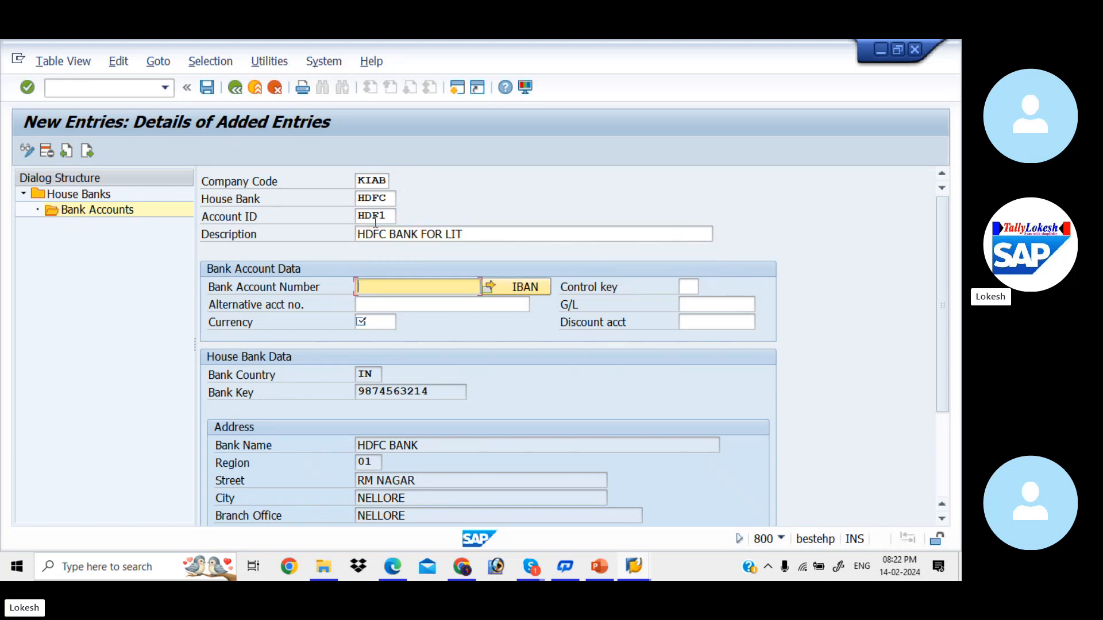
{"action": "left_click", "coordinate": [471, 236]}
{"action": "key", "text": "BackSpace"}
{"action": "key", "text": "BackSpace"}
{"action": "type", "text": "KIAB"}
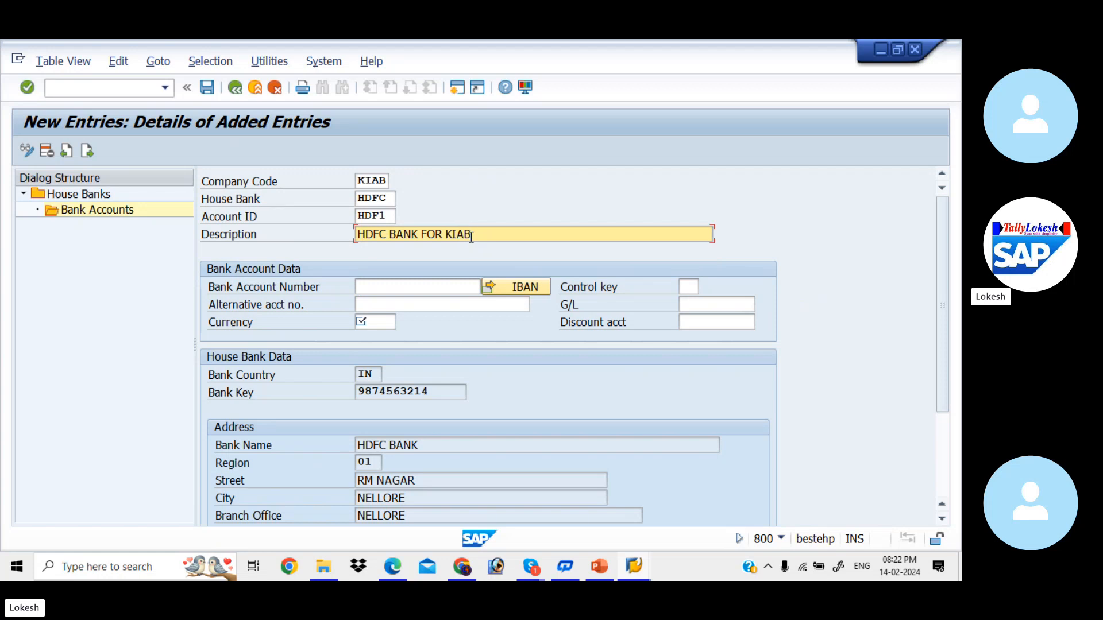
- Enter the bank account number, alternative account number and currency INR
{"action": "left_click", "coordinate": [428, 289]}
{"action": "type", "text": "5"}
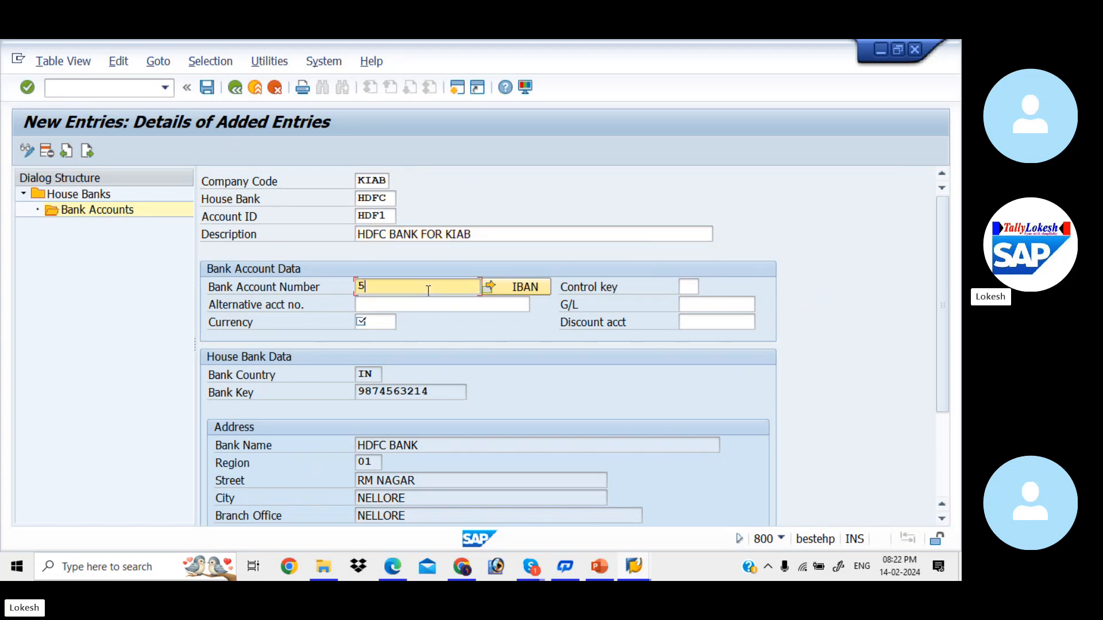
{"action": "type", "text": "698"}
{"action": "key", "text": "Tab"}
{"action": "key", "text": "Tab"}
{"action": "key", "text": "Tab"}
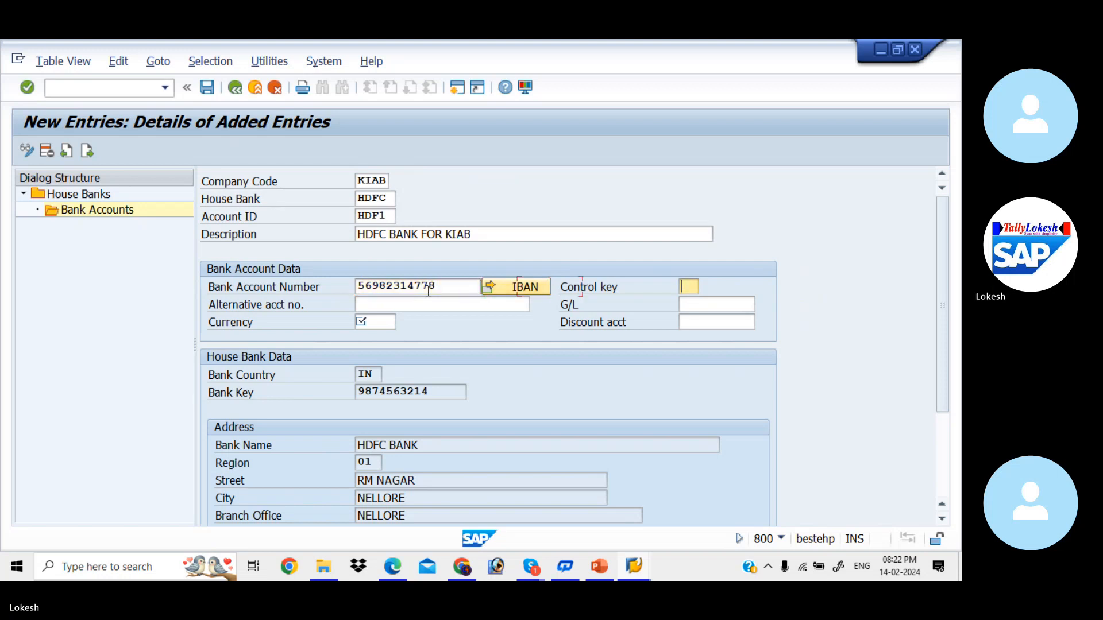
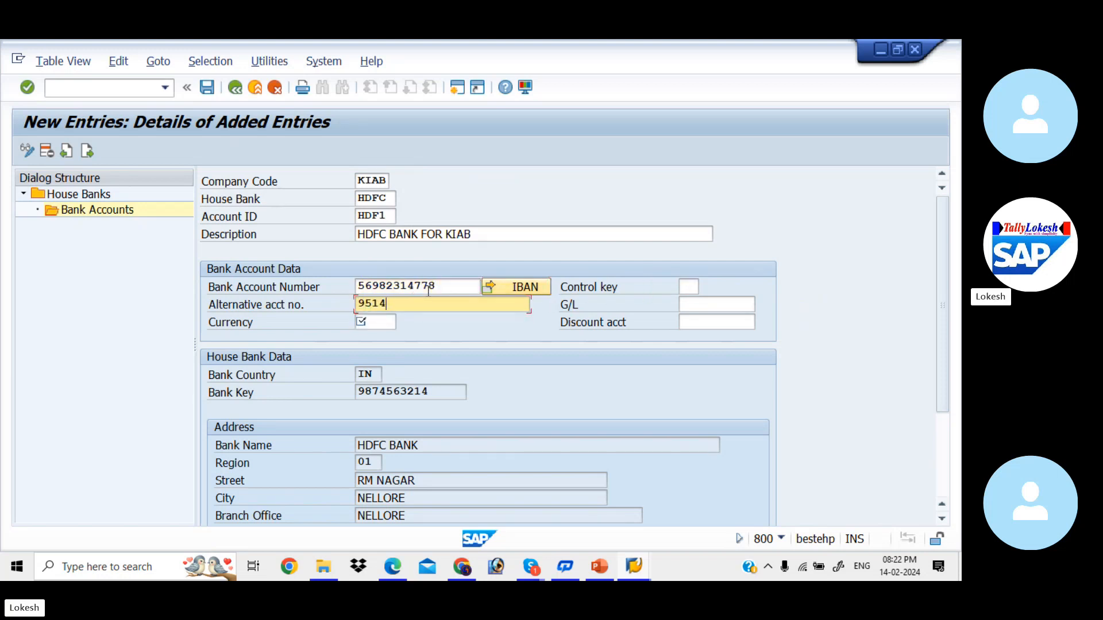
{"action": "left_click", "coordinate": [378, 325]}
{"action": "type", "text": "INR"}
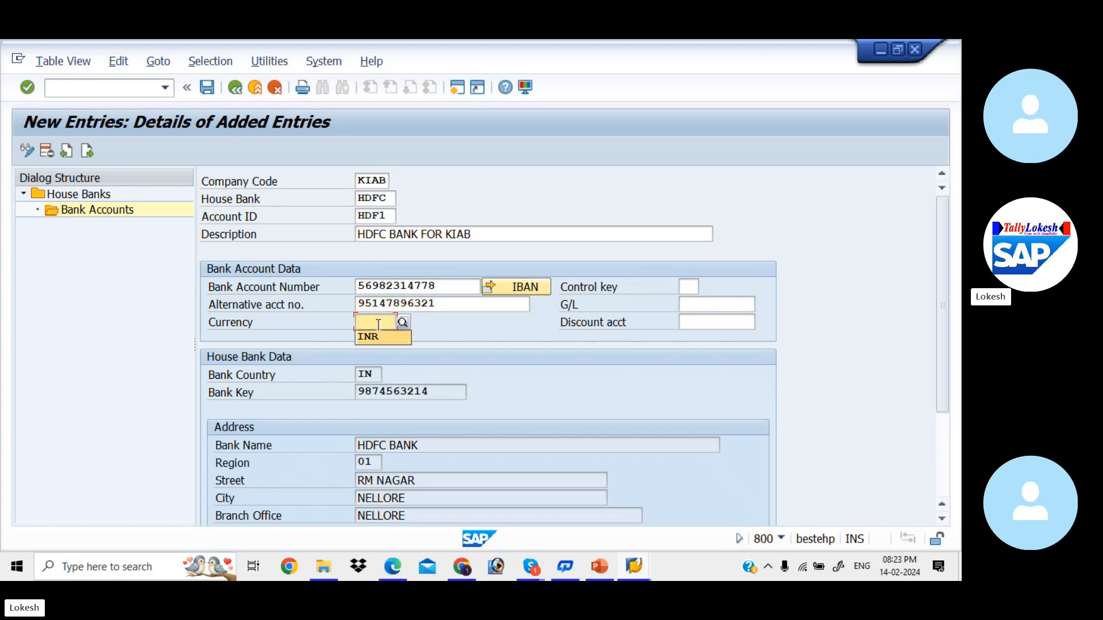
{"action": "key", "text": "Tab"}
- Link the HDF1 account to G/L account 200002 and save it
{"action": "left_click", "coordinate": [693, 305]}
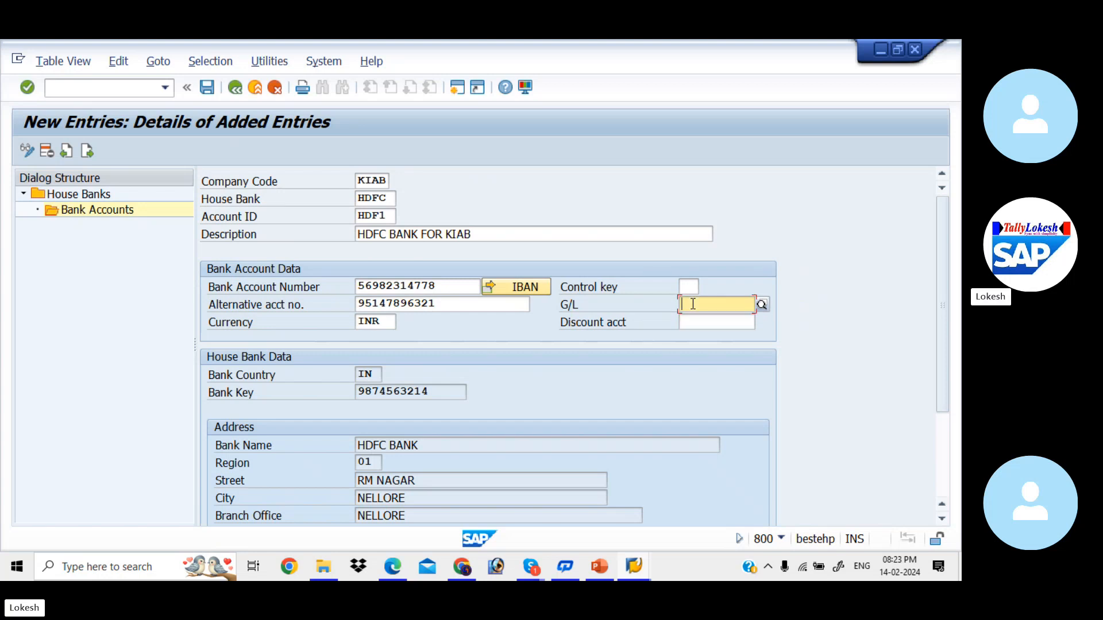
{"action": "left_click", "coordinate": [763, 308]}
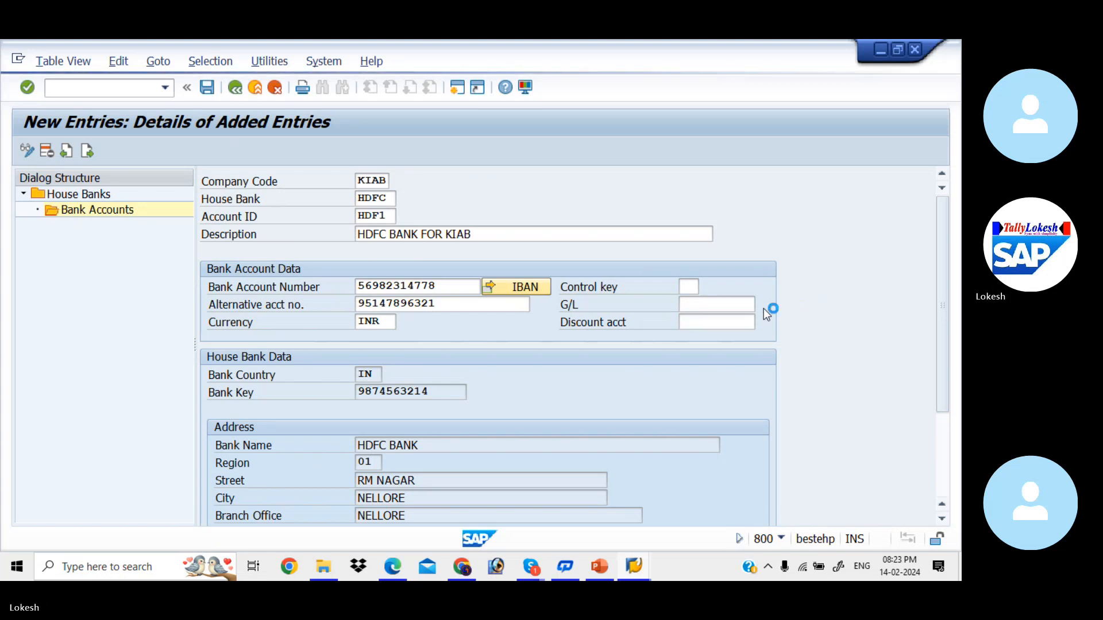
{"action": "key", "text": "Return"}
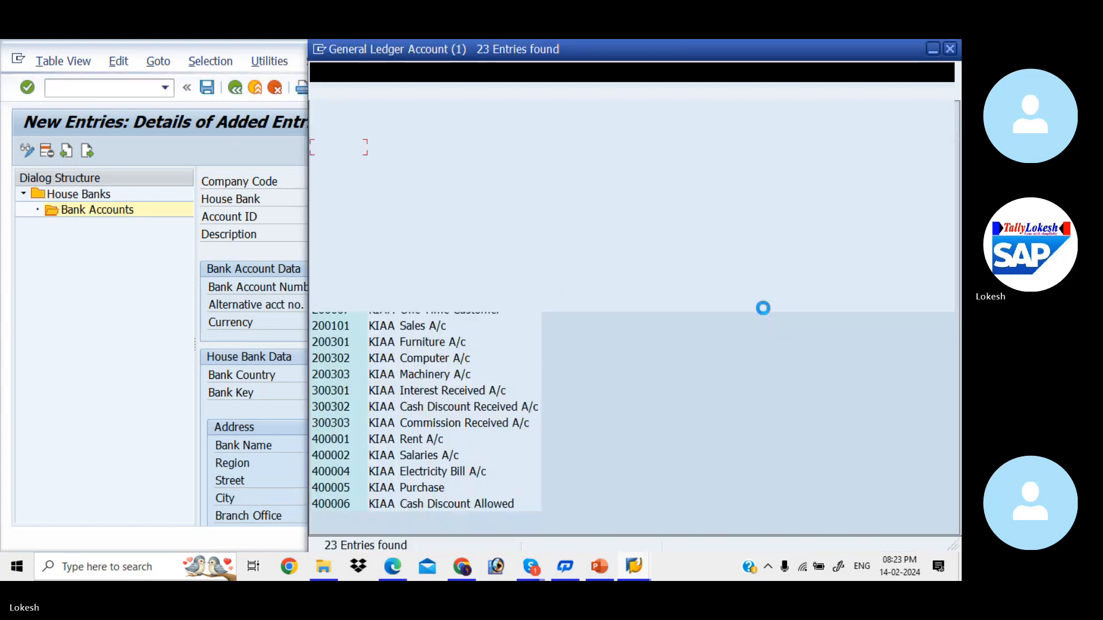
{"action": "double_click", "coordinate": [445, 231]}
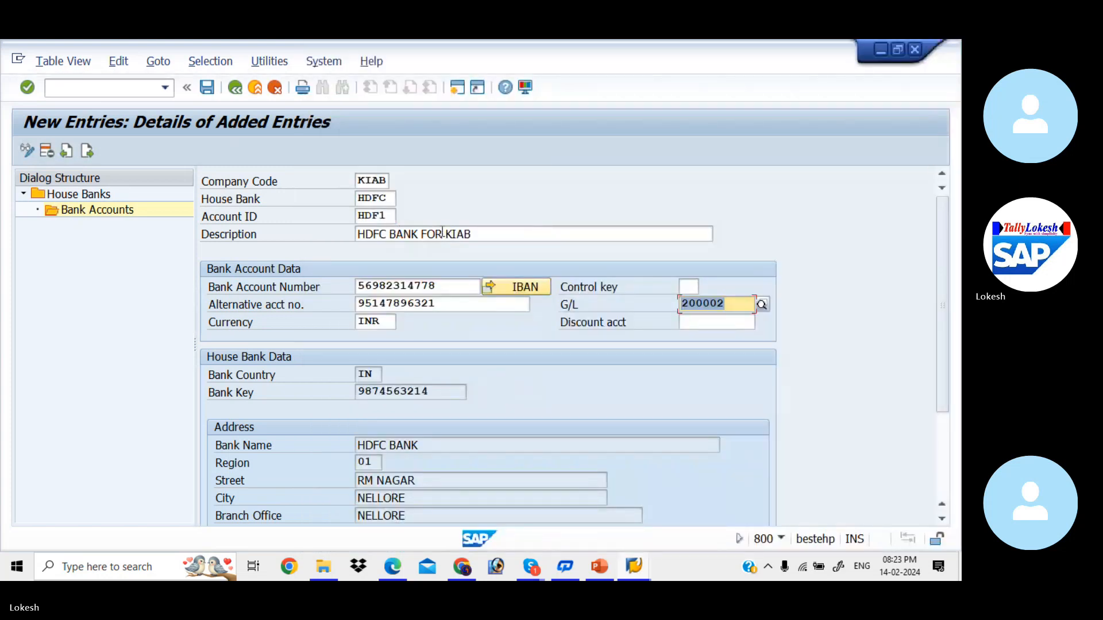
{"action": "left_click", "coordinate": [208, 89]}
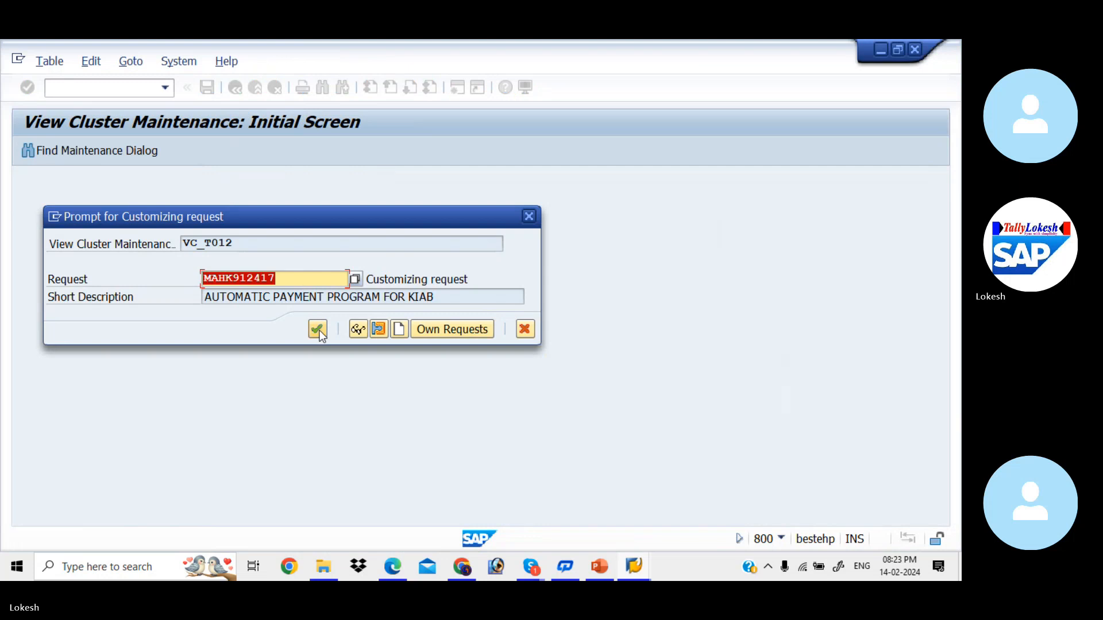
- Save under the customizing request without transporting the IBAN, then save the HDFC house bank
{"action": "left_click", "coordinate": [318, 329]}
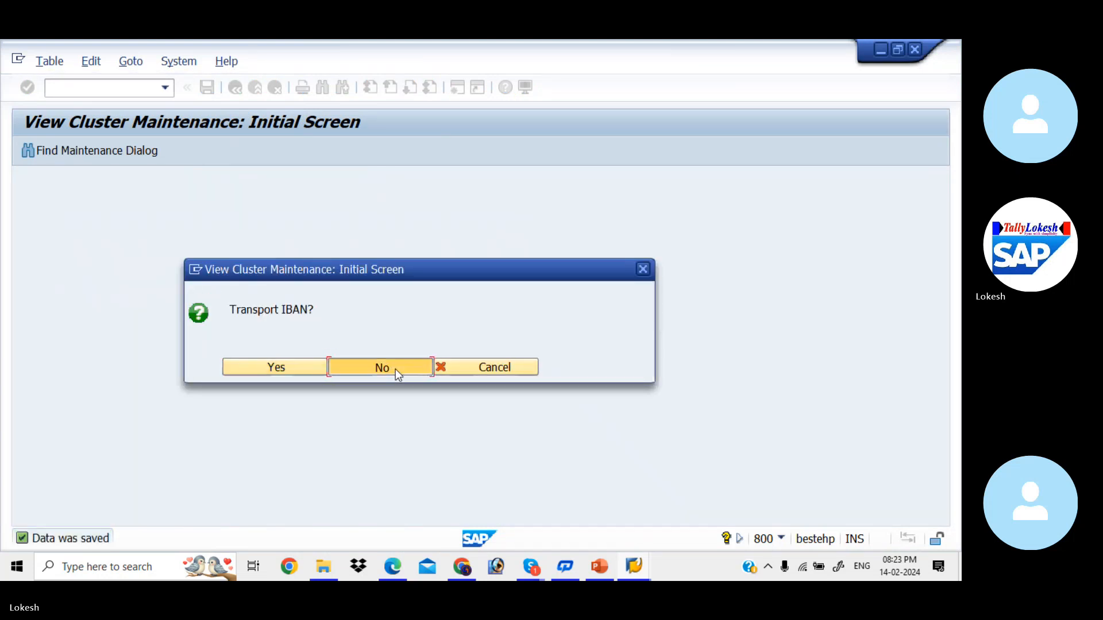
{"action": "left_click", "coordinate": [395, 368]}
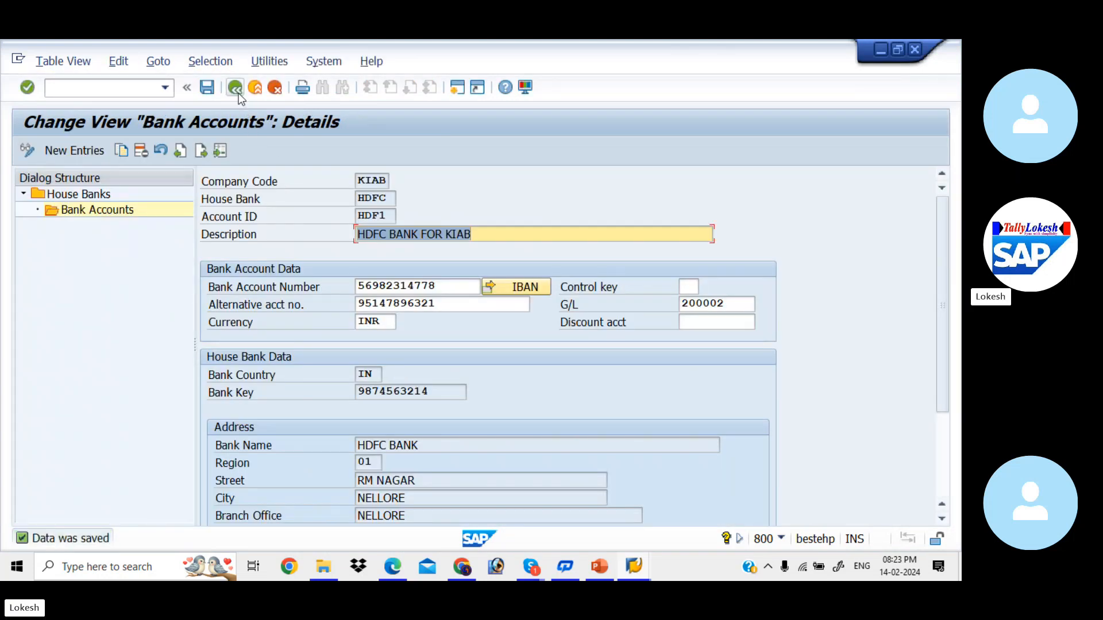
{"action": "left_click", "coordinate": [238, 93]}
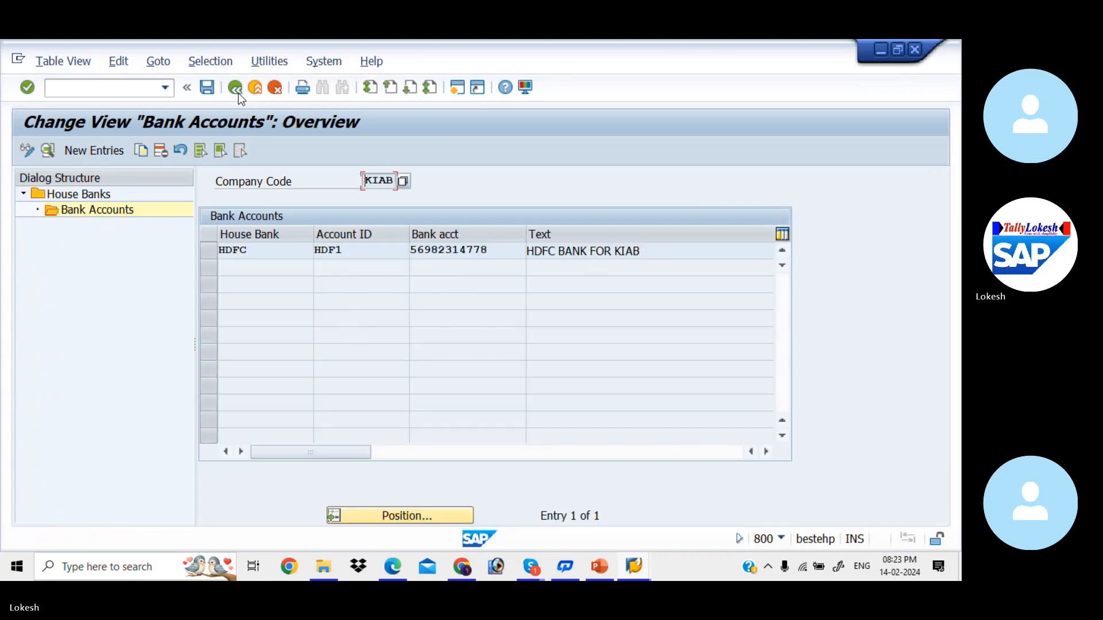
{"action": "left_click", "coordinate": [238, 93]}
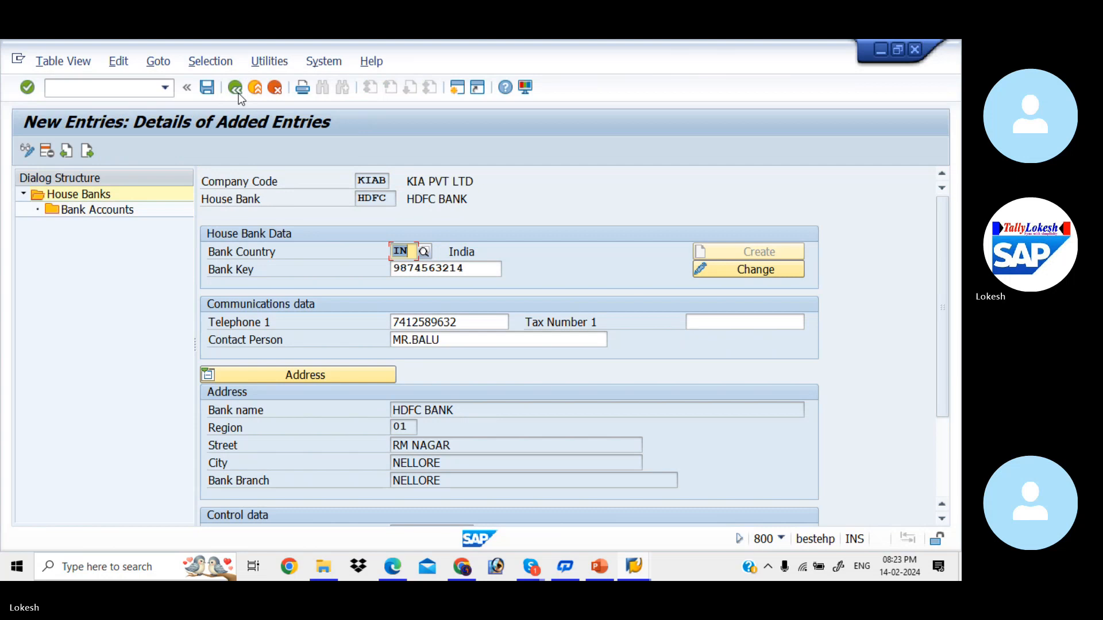
{"action": "left_click", "coordinate": [208, 89]}
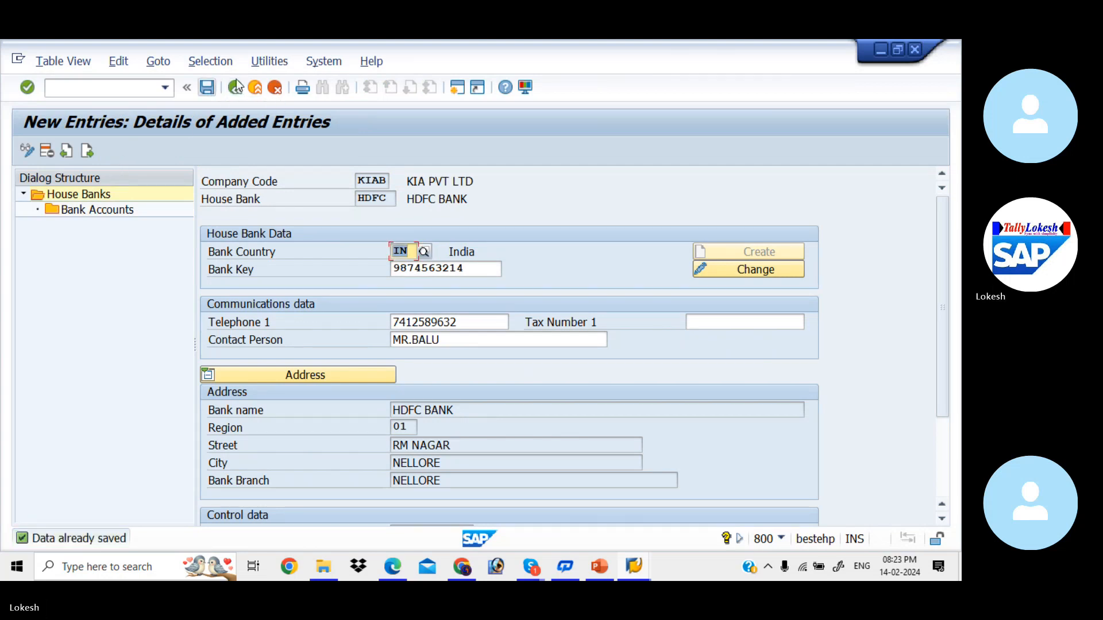
- Return from the house banks overview to Maintain Payment Program and choose Bank determination
{"action": "left_click", "coordinate": [235, 90]}
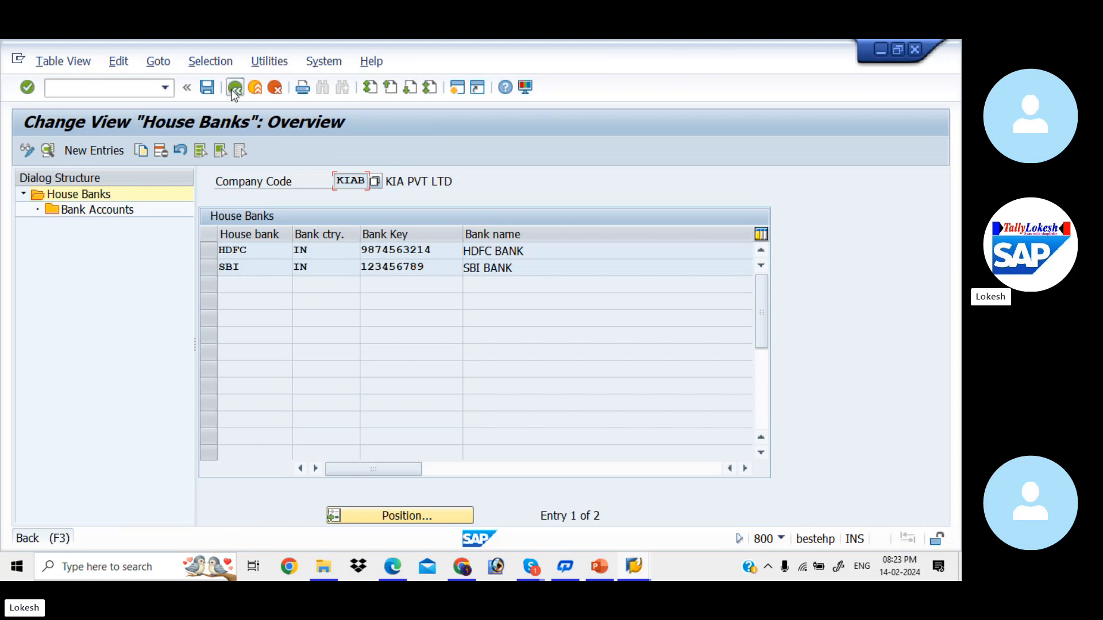
{"action": "left_click", "coordinate": [235, 88]}
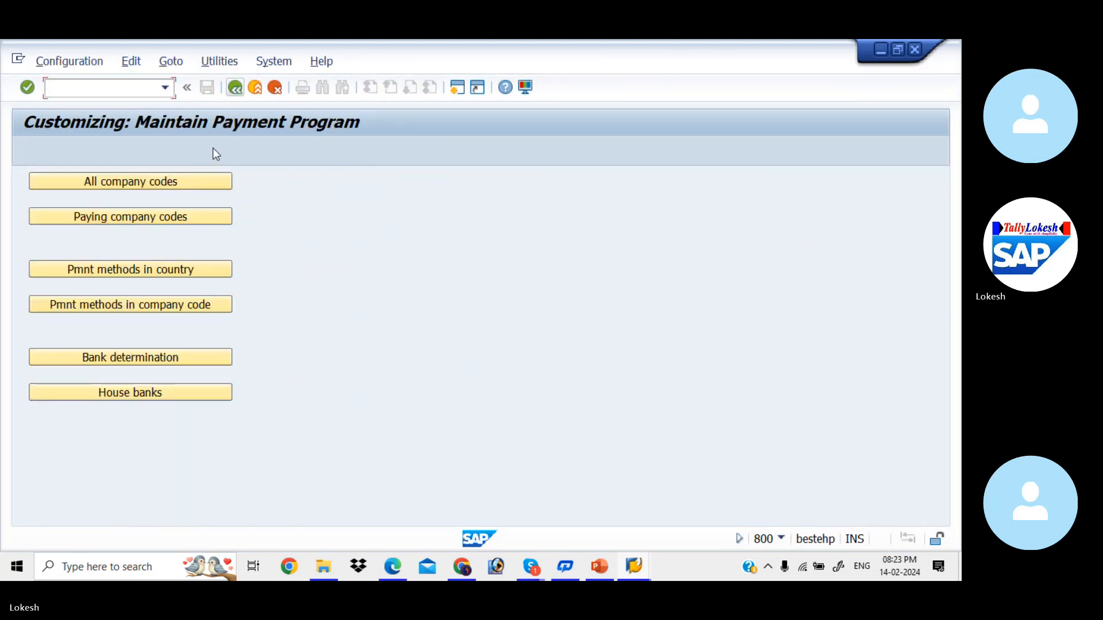
{"action": "left_click", "coordinate": [179, 358]}
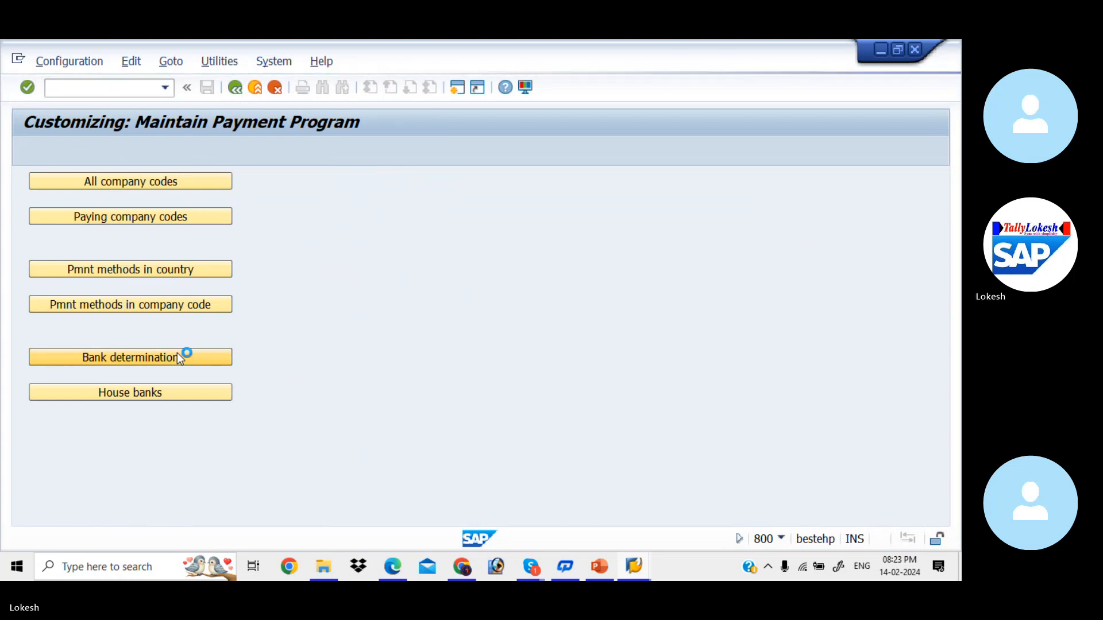
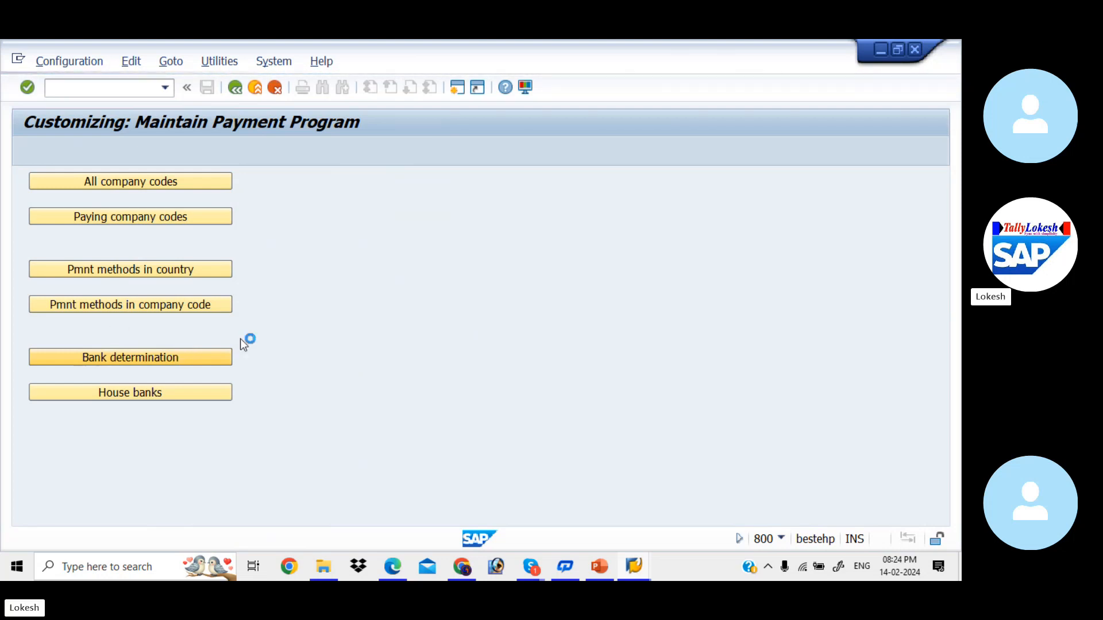
- Bring the Skype call window forward and minimize it
{"action": "mouse_move", "coordinate": [635, 569]}
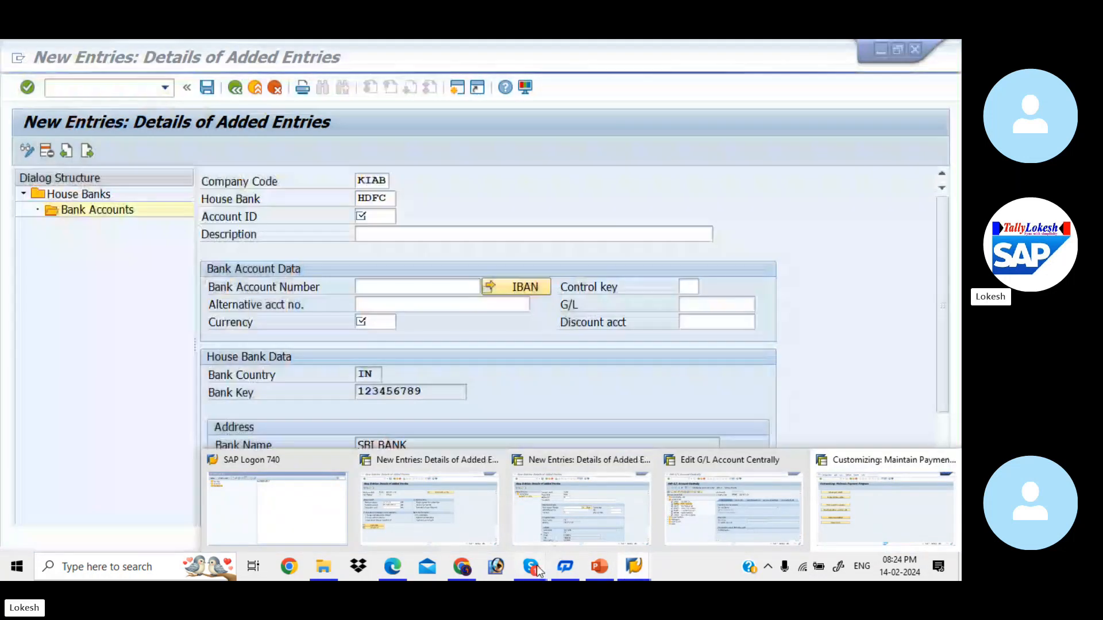
{"action": "mouse_move", "coordinate": [535, 566]}
{"action": "left_click", "coordinate": [520, 509]}
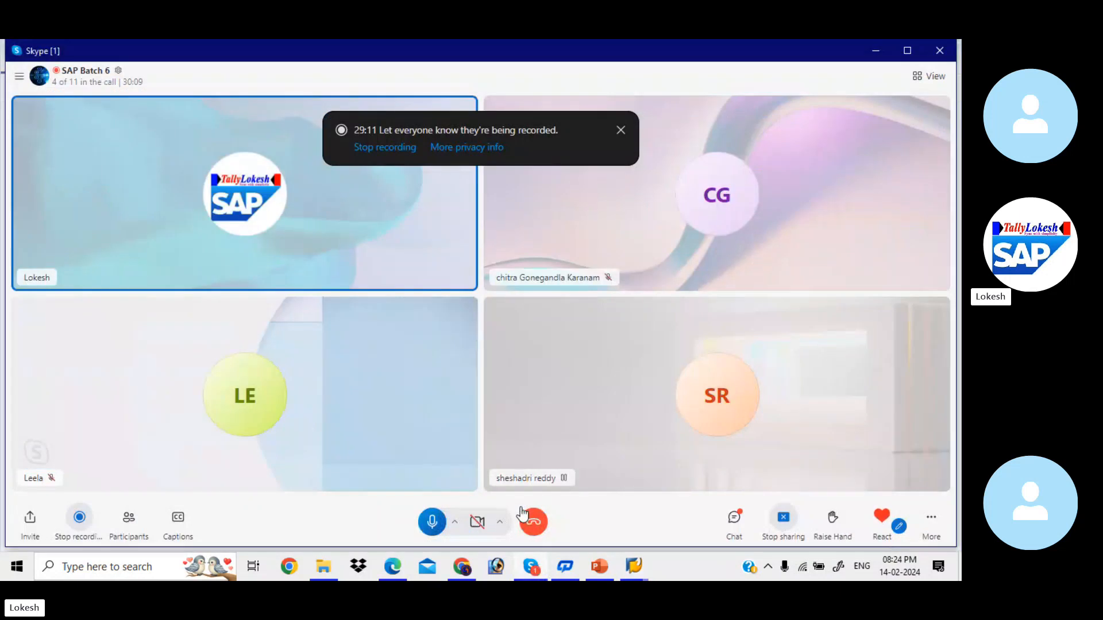
{"action": "left_click", "coordinate": [874, 49]}
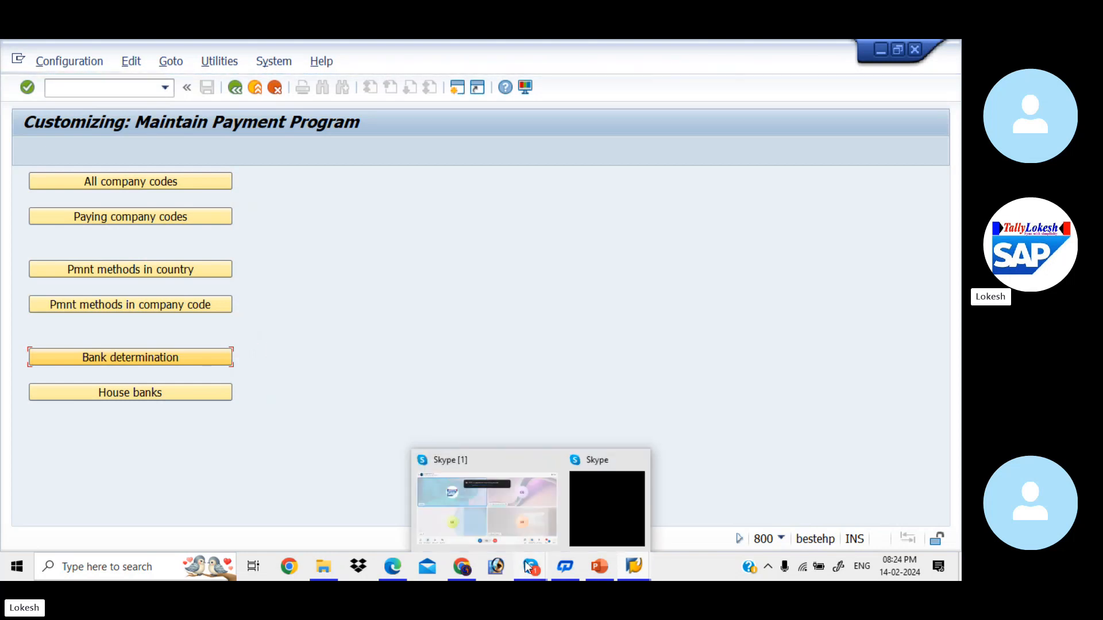
- Log on through the saved SAP Logon connection with the saved user name and password
{"action": "mouse_move", "coordinate": [520, 573]}
{"action": "mouse_move", "coordinate": [634, 569]}
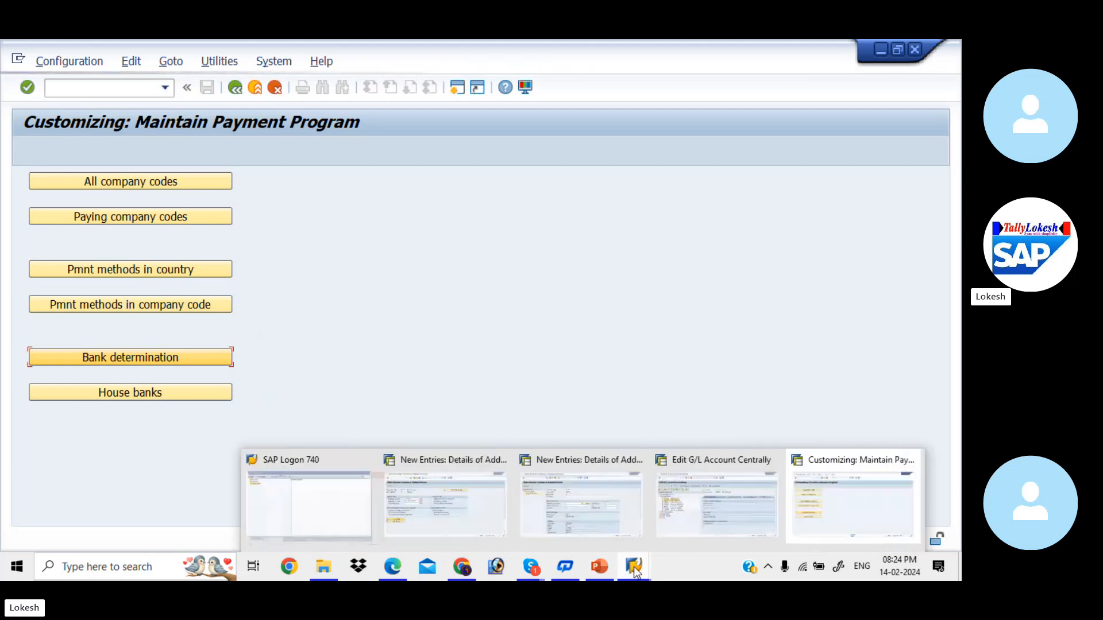
{"action": "left_click", "coordinate": [329, 531]}
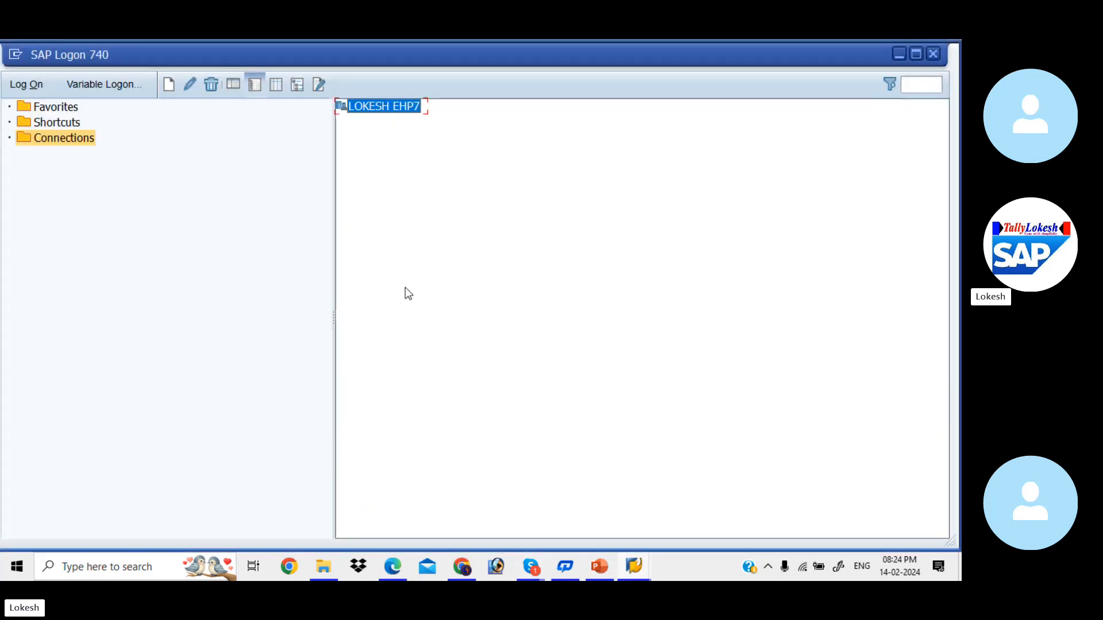
{"action": "double_click", "coordinate": [391, 109]}
{"action": "key", "text": "space"}
{"action": "key", "text": "Down"}
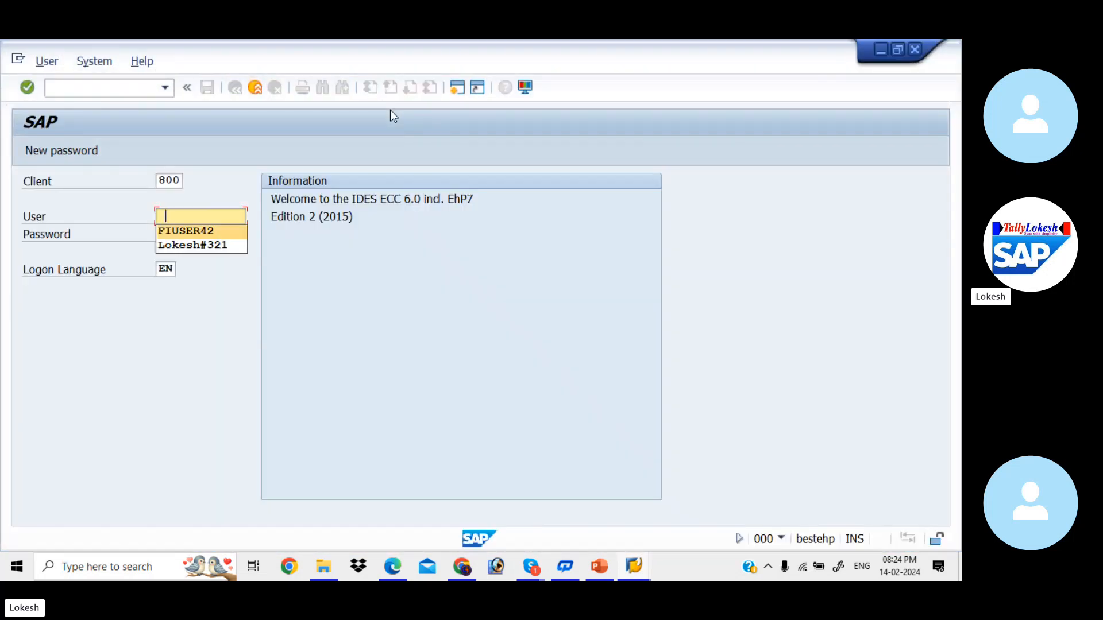
{"action": "key", "text": "Tab"}
{"action": "type", "text": "**"}
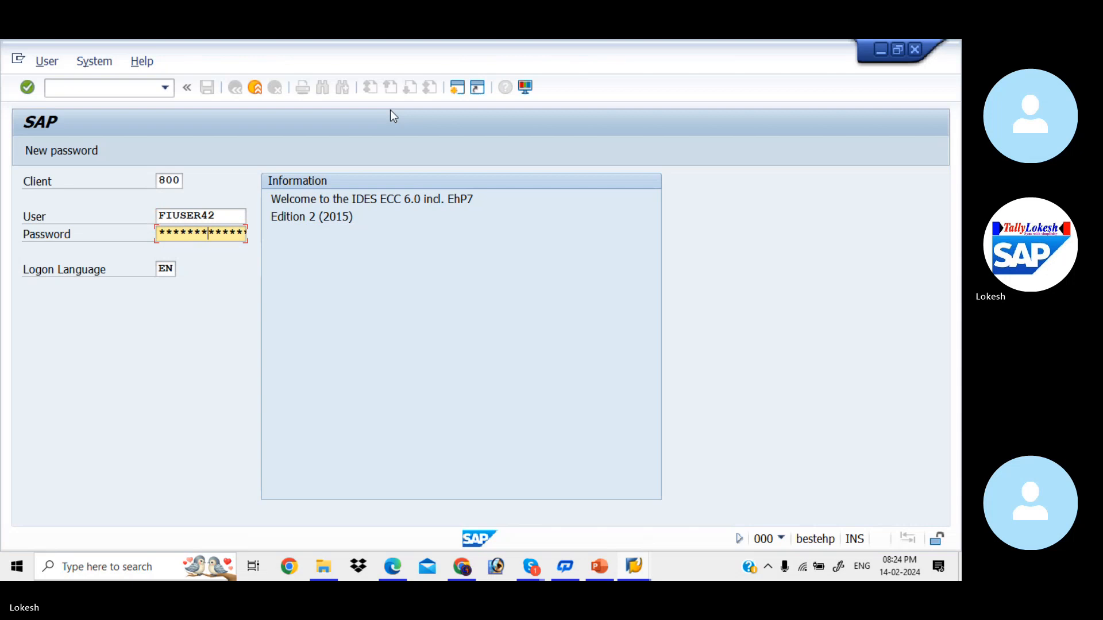
{"action": "key", "text": "Return"}
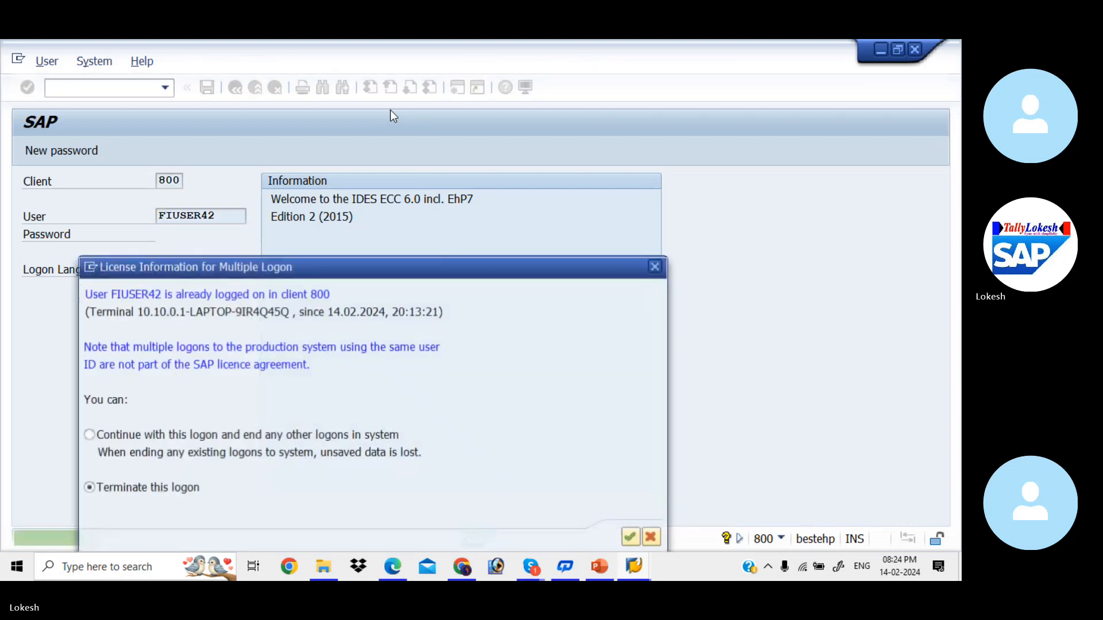
- Continue with this logon, ending the other session, and return to payment program configuration
{"action": "left_click", "coordinate": [89, 434]}
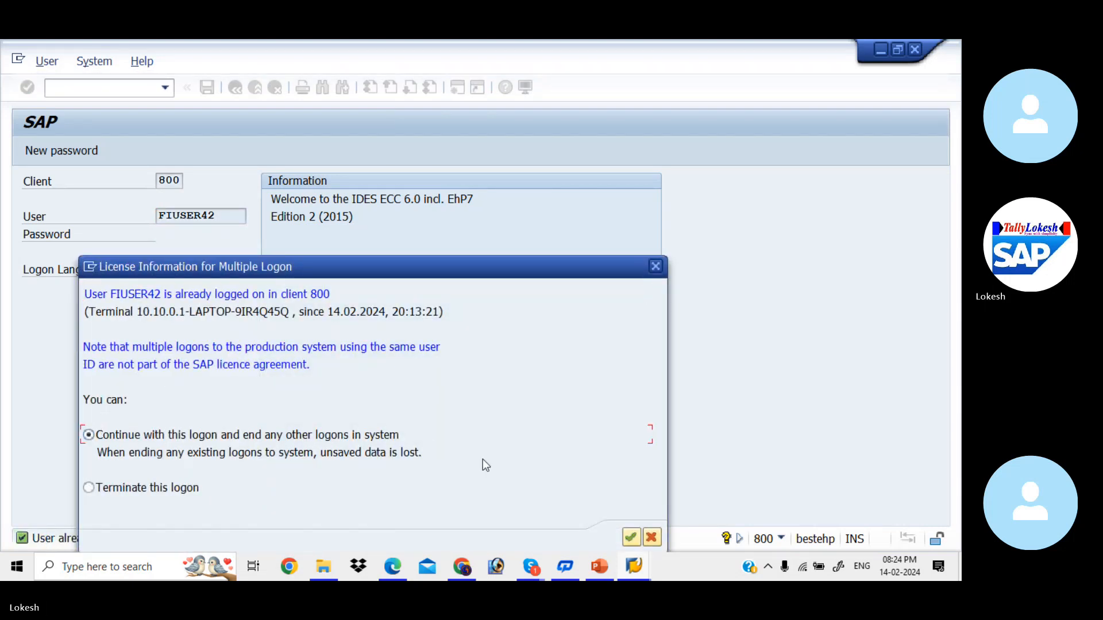
{"action": "left_click", "coordinate": [631, 538]}
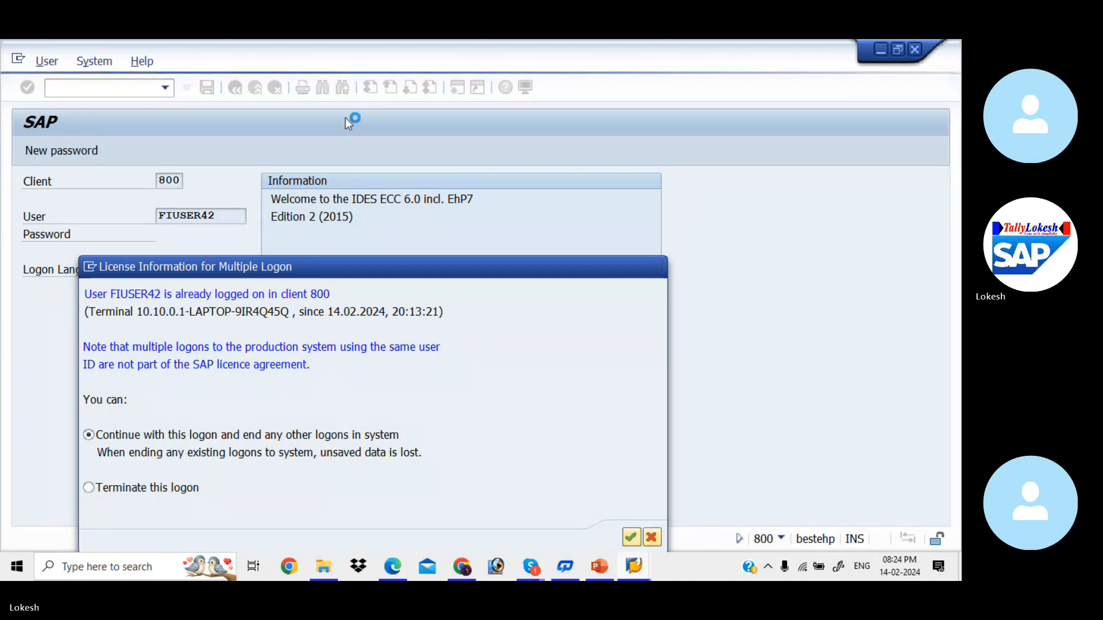
{"action": "type", "text": "F"}
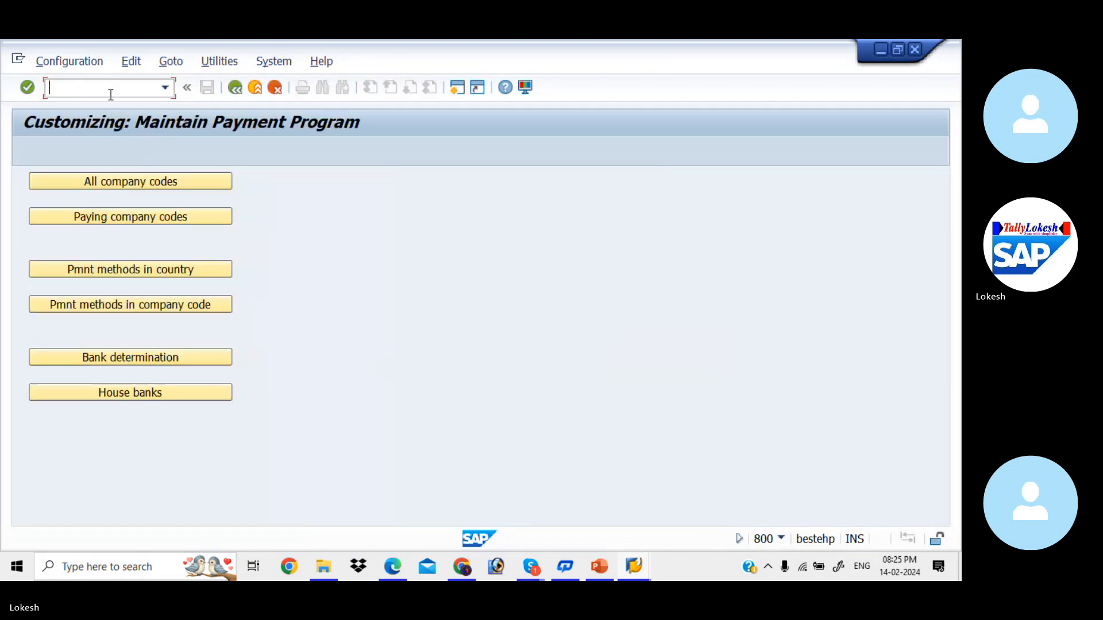
- Position the bank determination list on KIAB and open its empty Ranking Order
{"action": "left_click", "coordinate": [167, 357]}
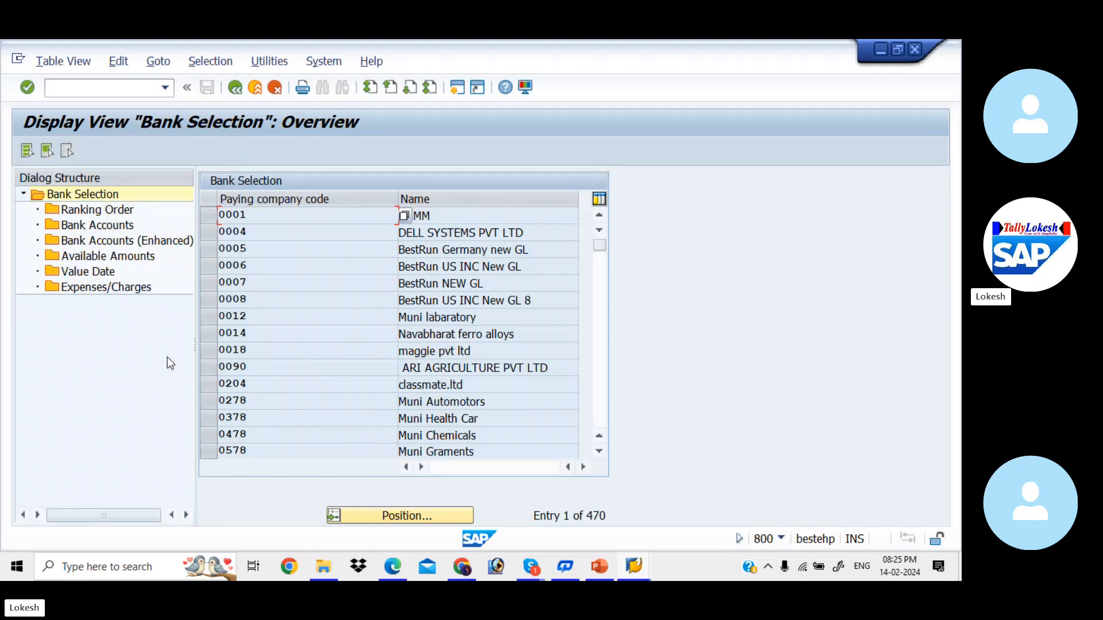
{"action": "left_click", "coordinate": [388, 516]}
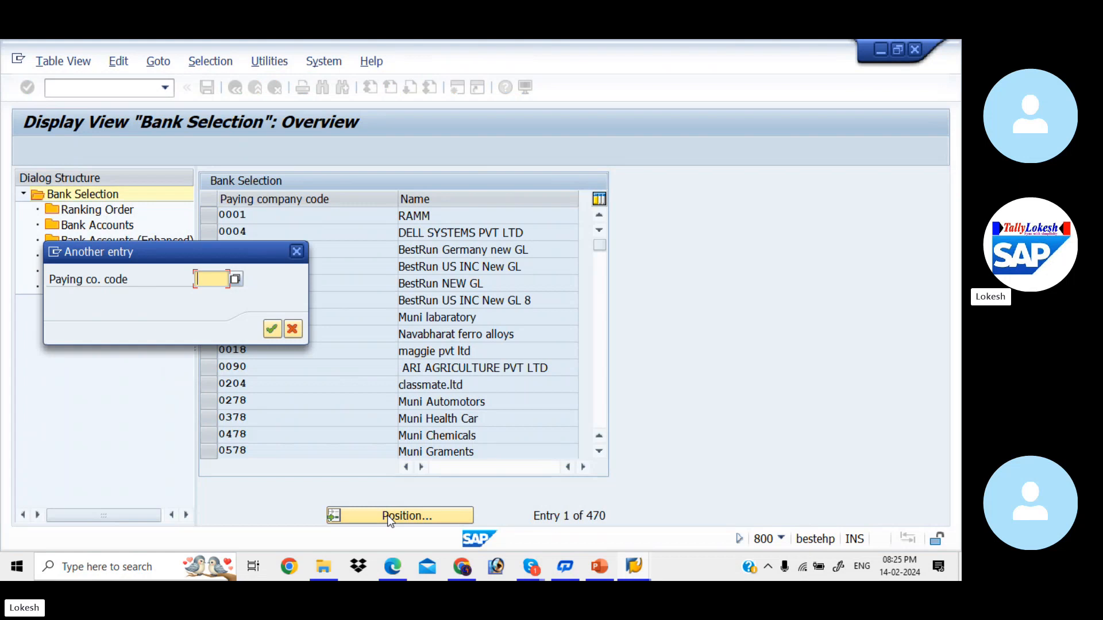
{"action": "type", "text": "KIAB"}
{"action": "key", "text": "Return"}
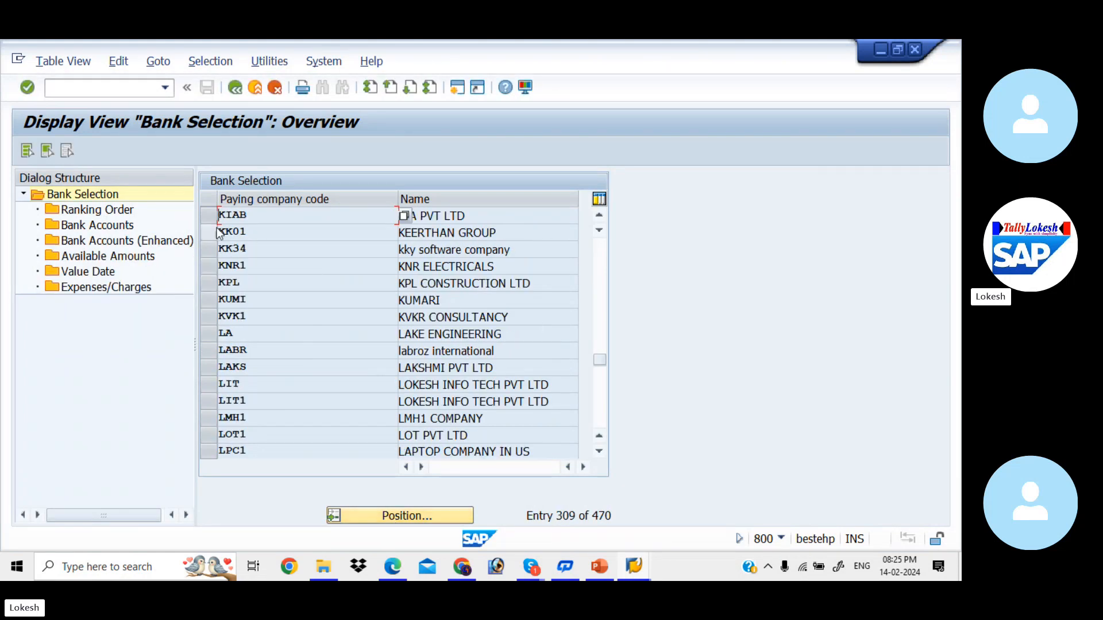
{"action": "left_click", "coordinate": [214, 216]}
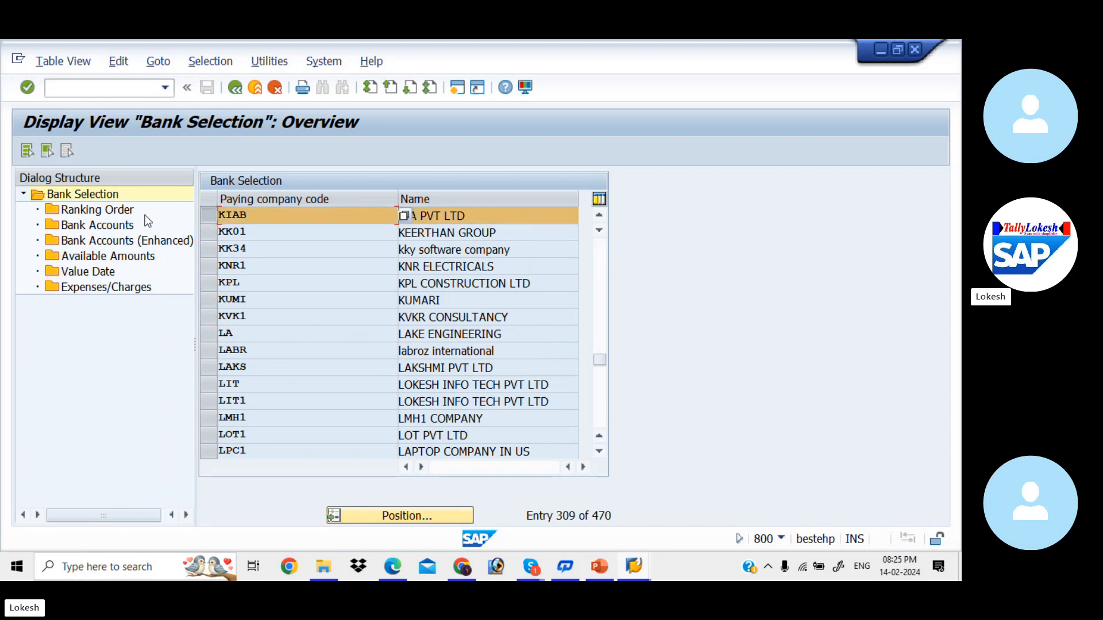
{"action": "double_click", "coordinate": [105, 215]}
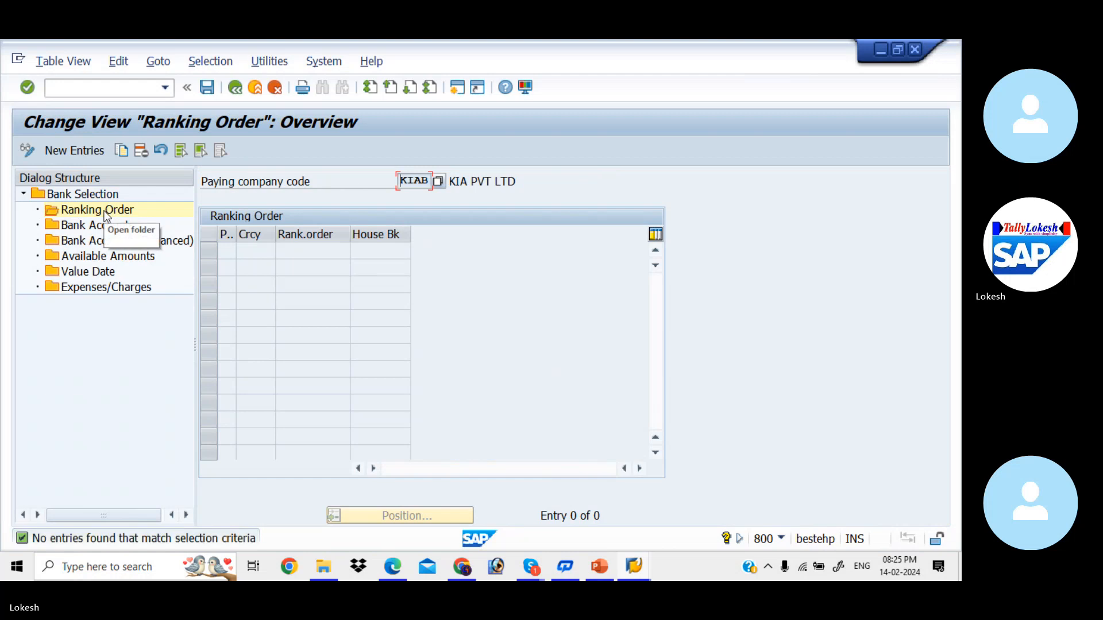
- Add ranking row 1: payment method 3, INR, rank 1, house bank SBI
{"action": "left_click", "coordinate": [84, 151]}
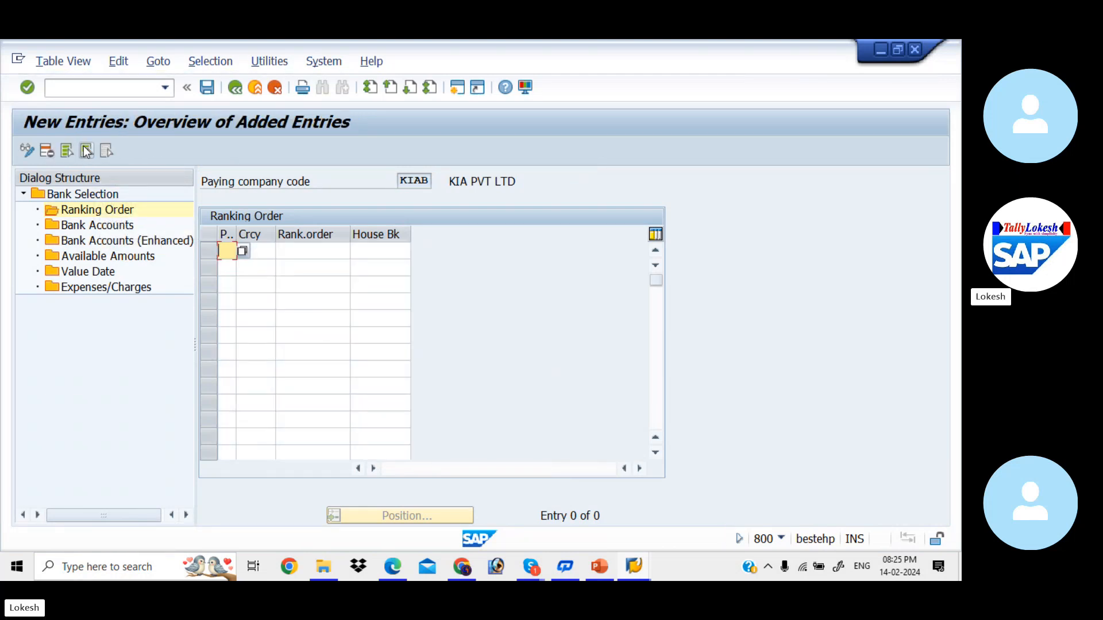
{"action": "type", "text": "3"}
{"action": "key", "text": "Tab"}
{"action": "type", "text": "INR"}
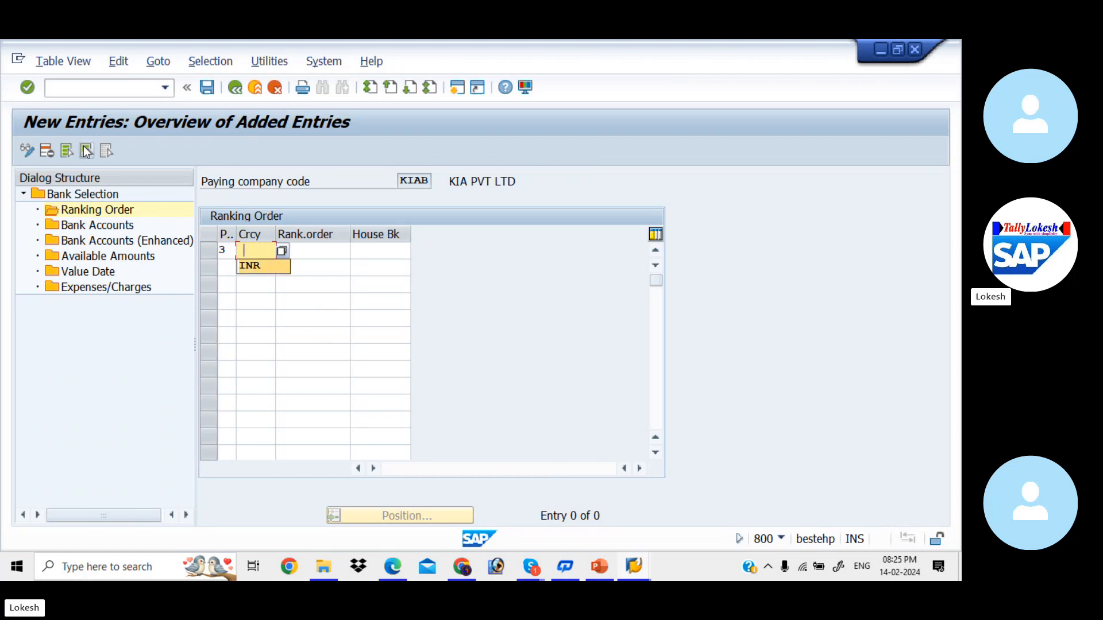
{"action": "key", "text": "Tab"}
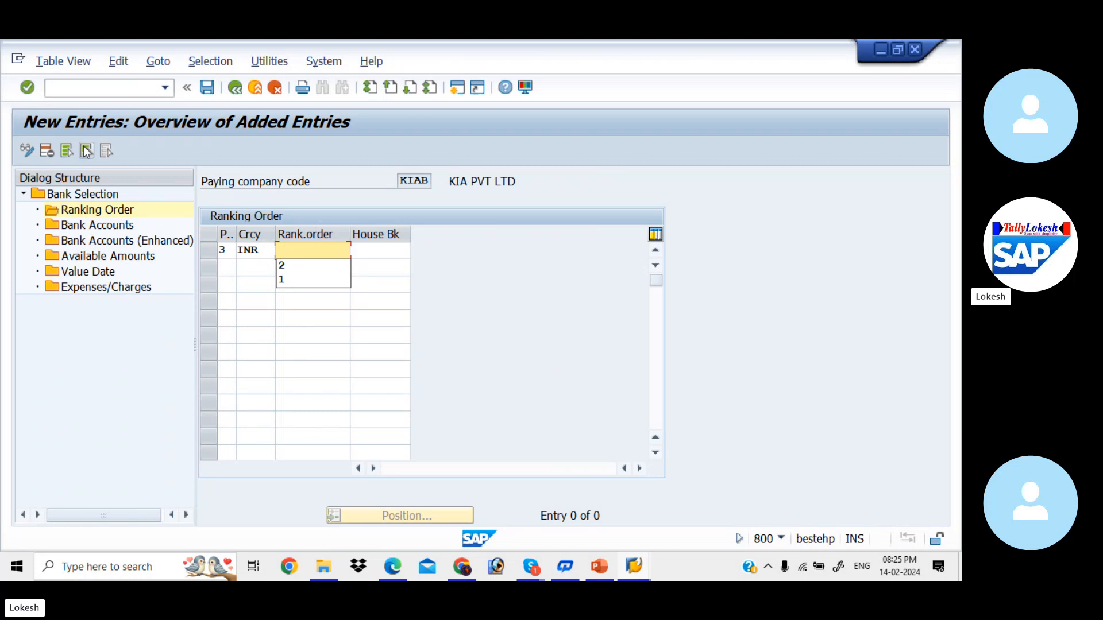
{"action": "key", "text": "Down"}
{"action": "key", "text": "Down"}
{"action": "key", "text": "Tab"}
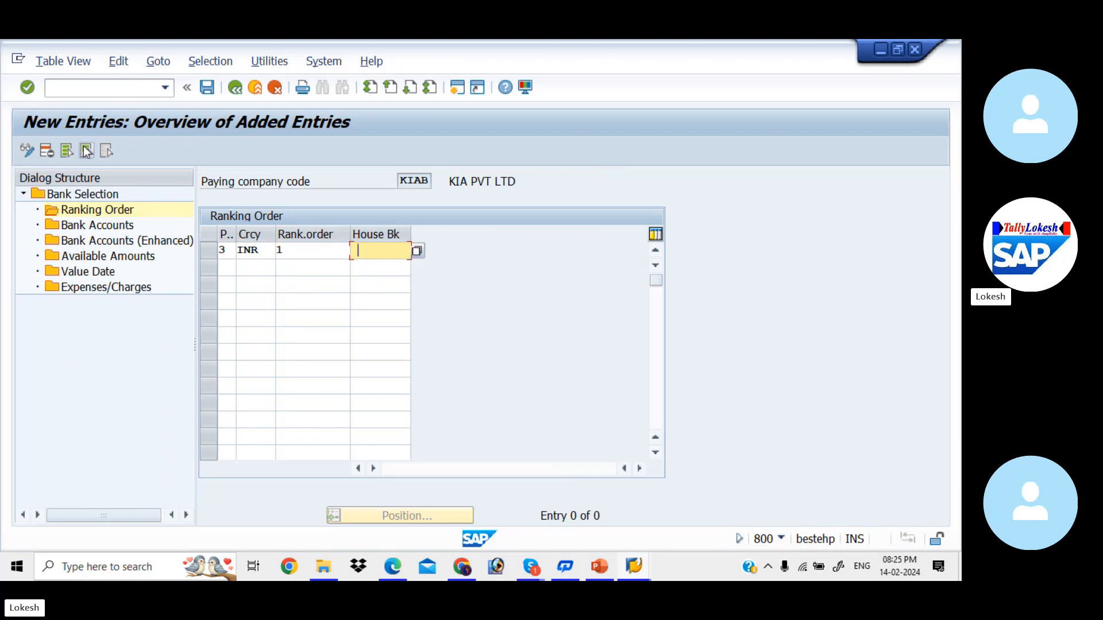
{"action": "left_click", "coordinate": [416, 253]}
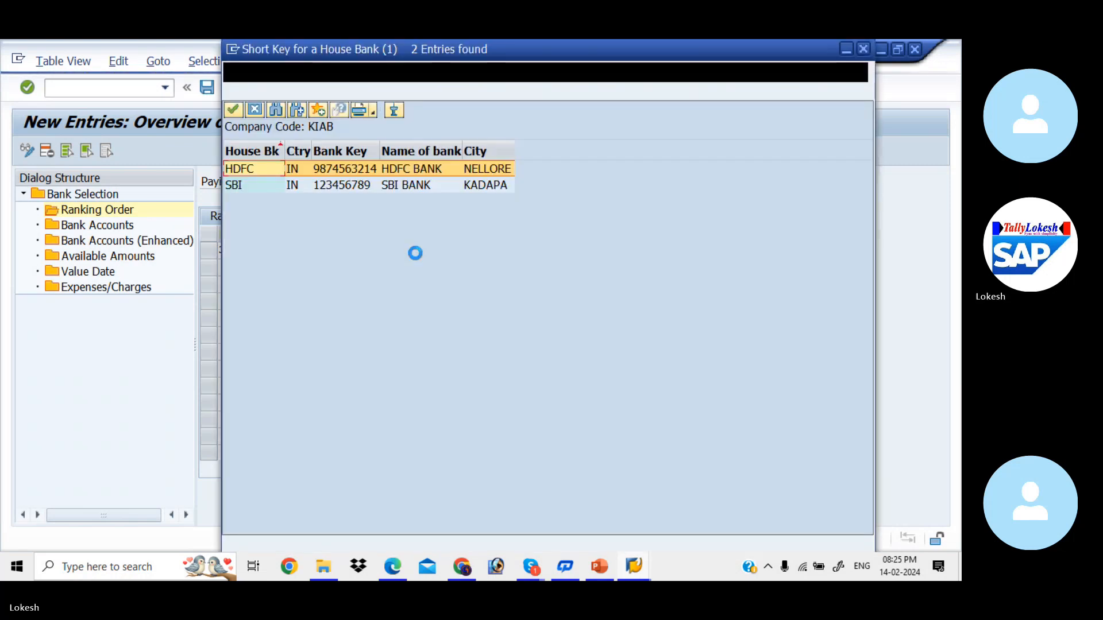
{"action": "left_click", "coordinate": [380, 187]}
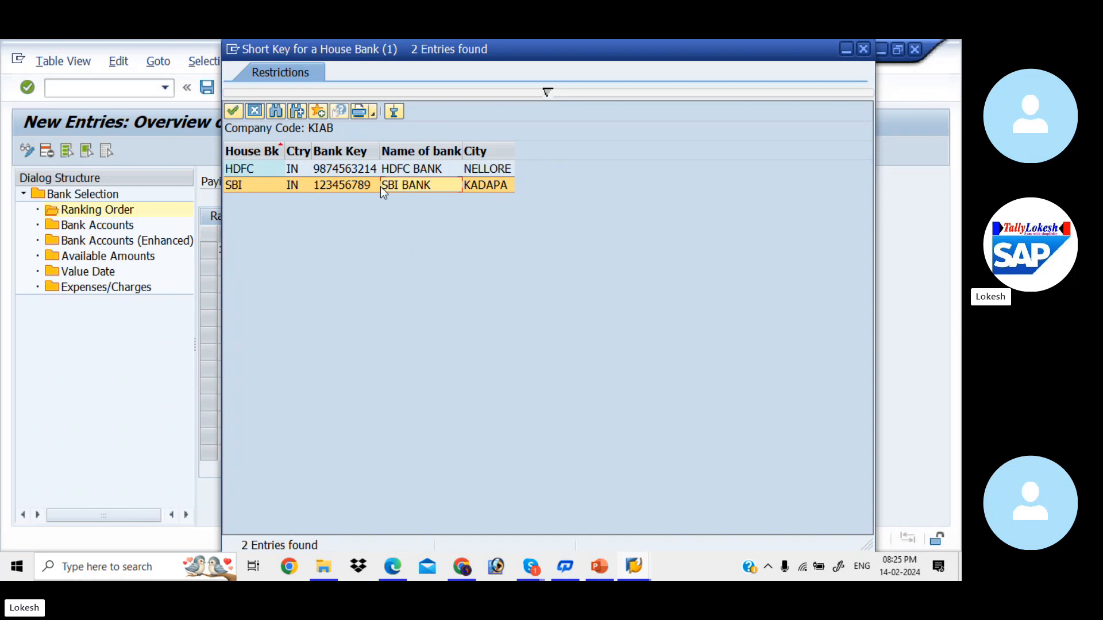
{"action": "double_click", "coordinate": [380, 187]}
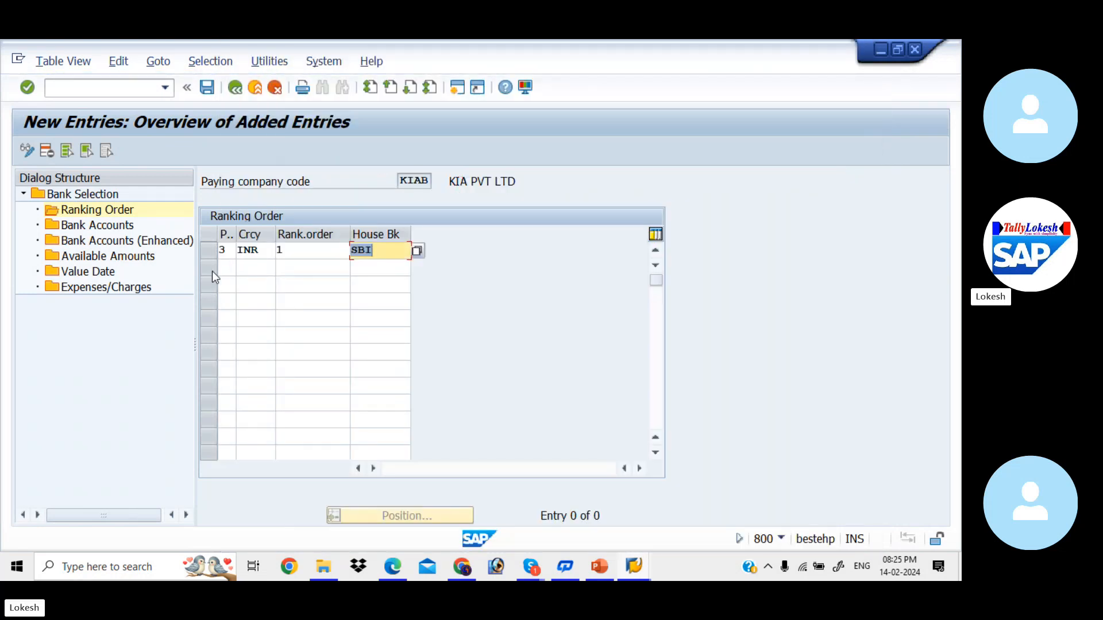
- Add ranking row 2: payment method 3, INR, rank 2, house bank HDFC
{"action": "left_click", "coordinate": [229, 265]}
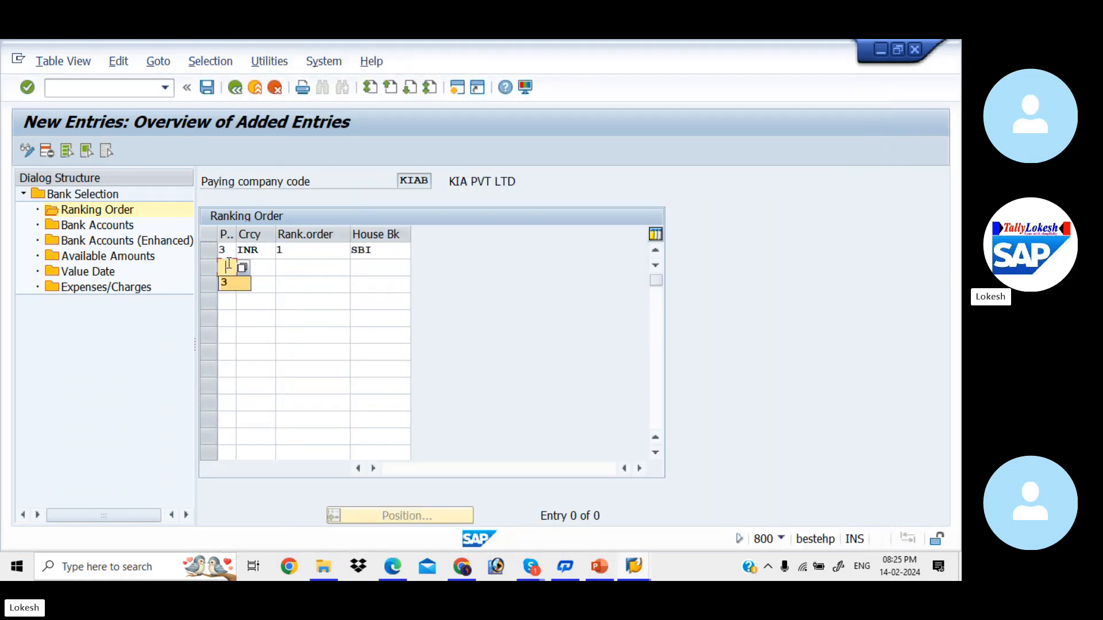
{"action": "type", "text": "3"}
{"action": "key", "text": "Tab"}
{"action": "key", "text": "Tab"}
{"action": "key", "text": "space"}
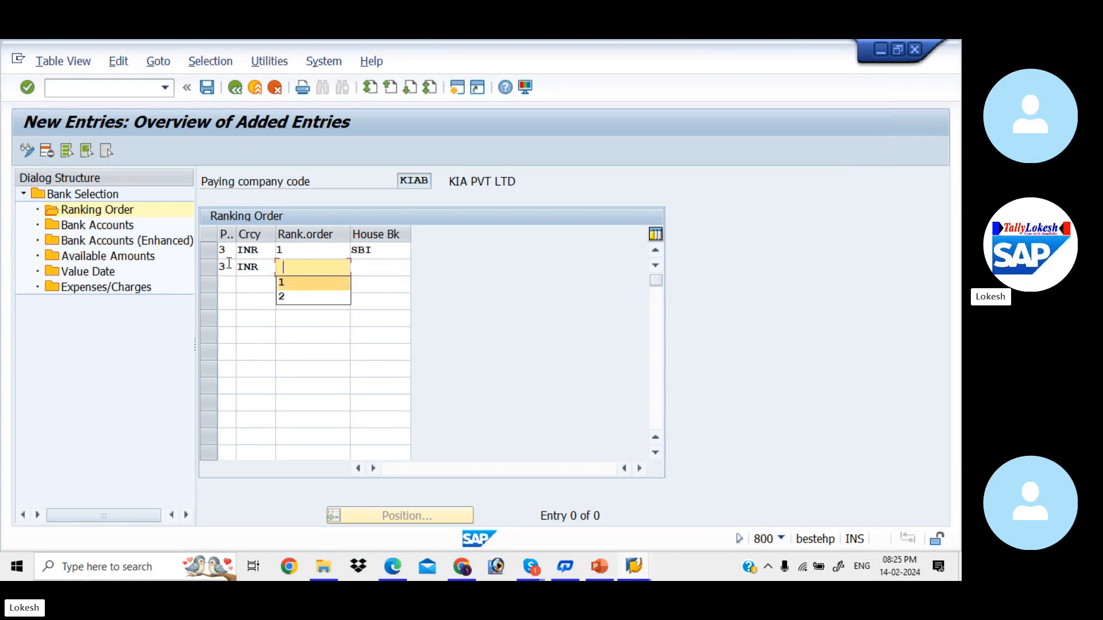
{"action": "key", "text": "Down"}
{"action": "key", "text": "Tab"}
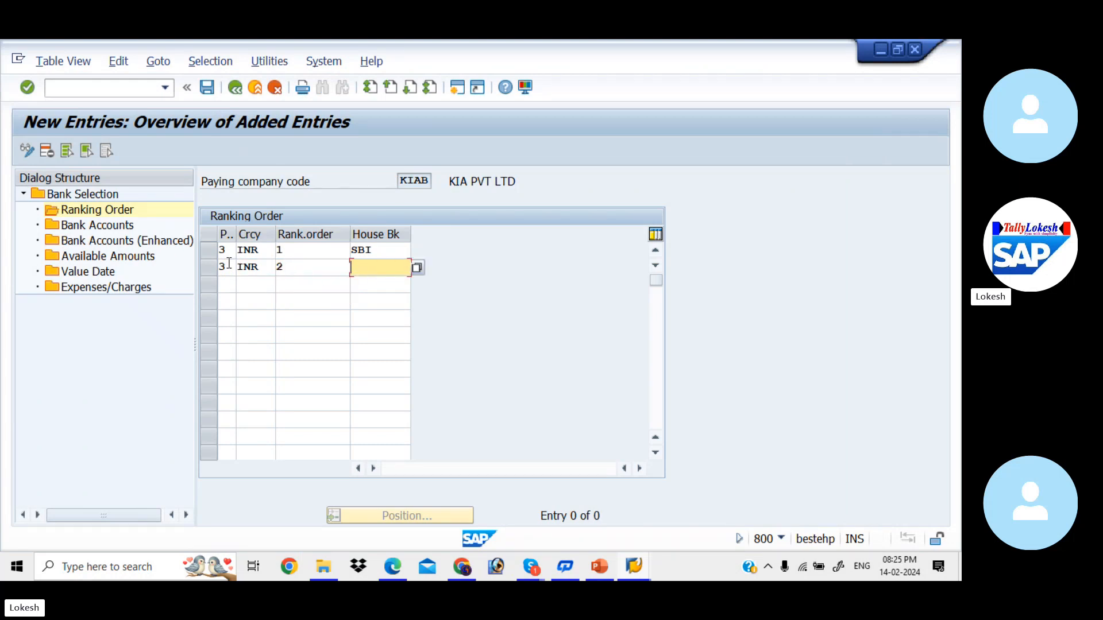
{"action": "left_click", "coordinate": [419, 269]}
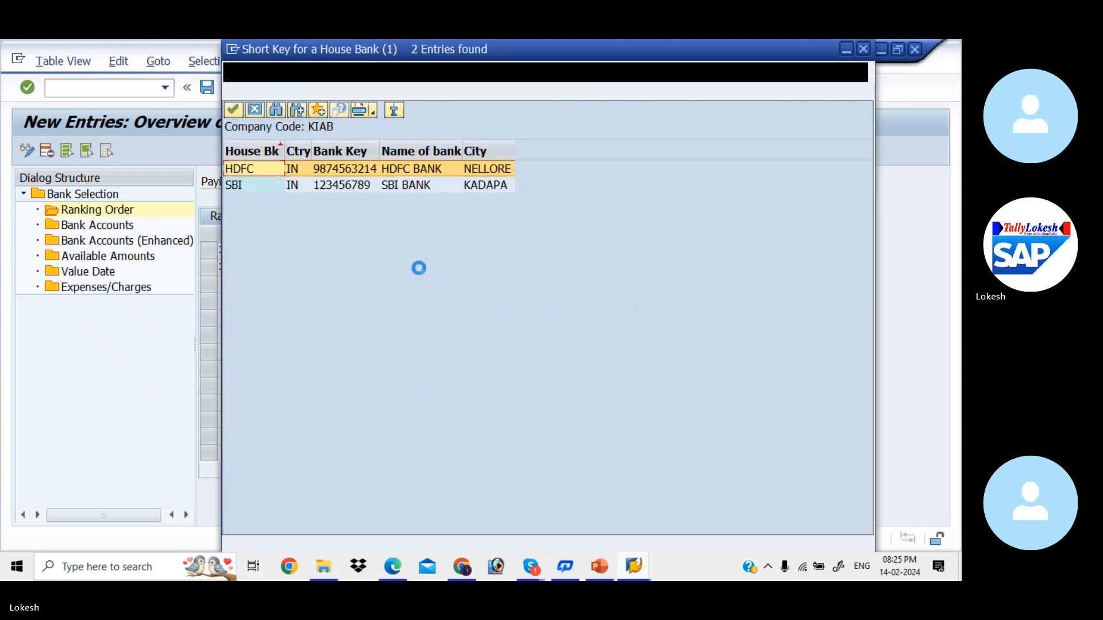
{"action": "double_click", "coordinate": [345, 170]}
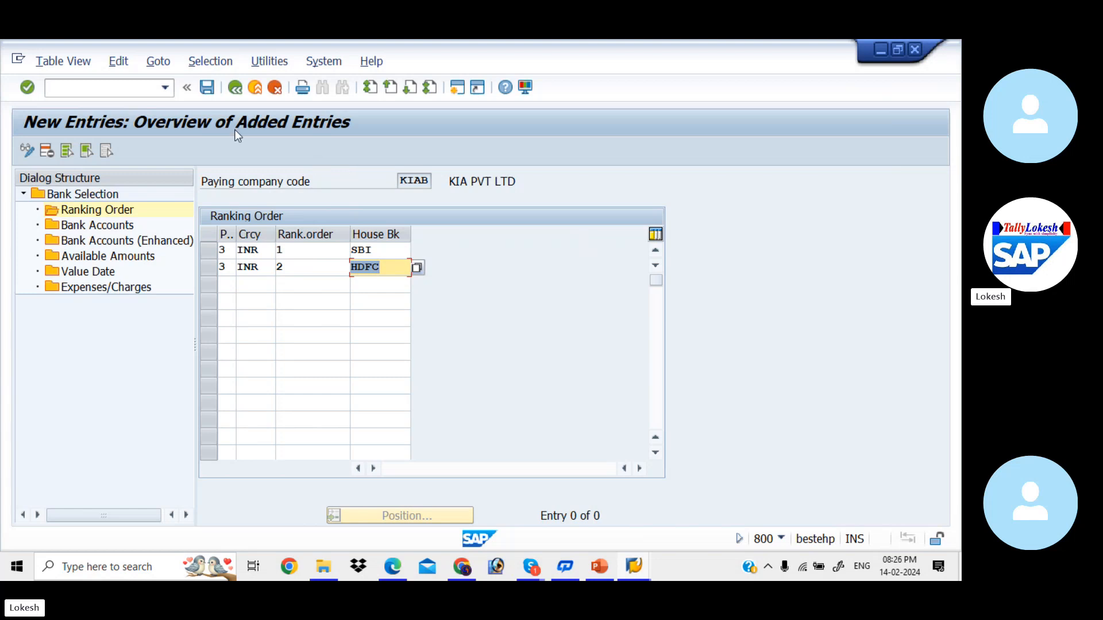
- Save the ranking order and confirm the customizing request
{"action": "left_click", "coordinate": [208, 89]}
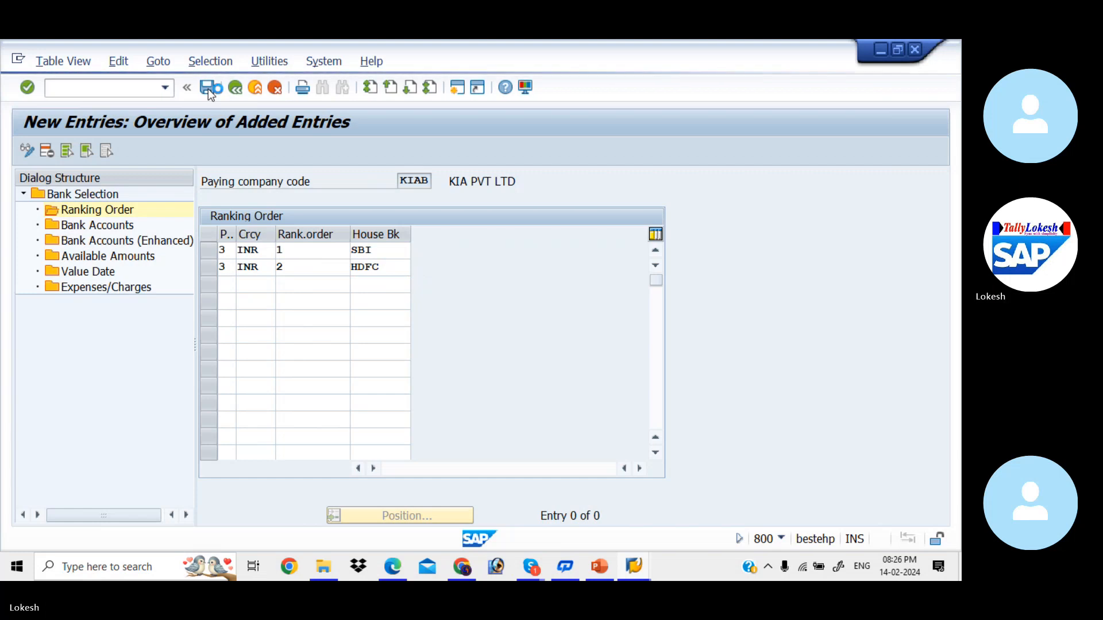
{"action": "left_click", "coordinate": [317, 328]}
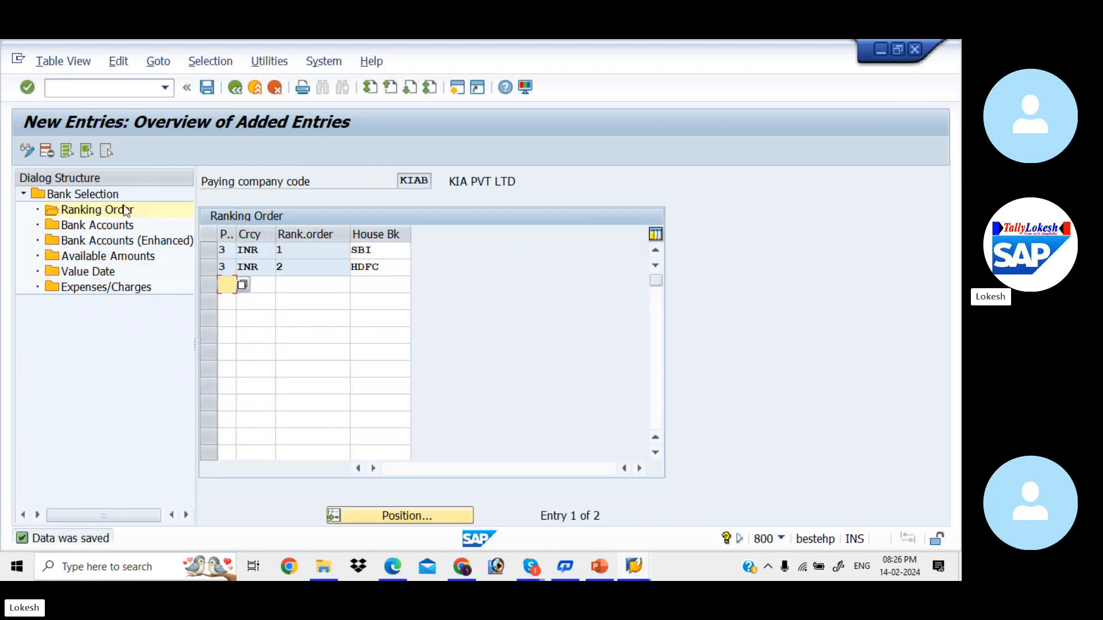
{"action": "double_click", "coordinate": [111, 227]}
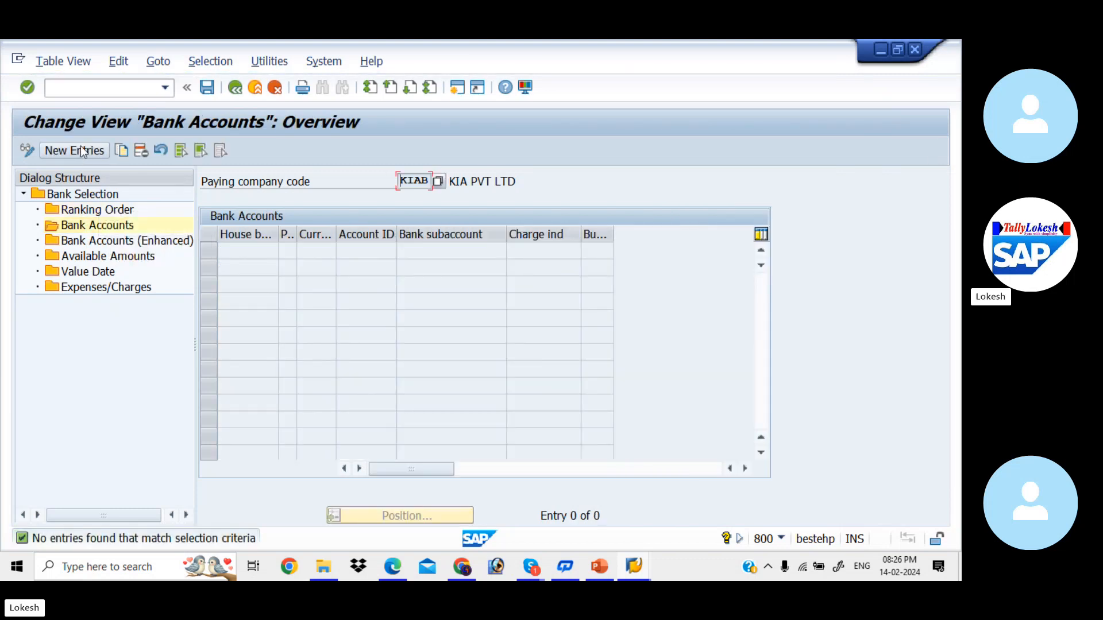
- Start a new KIAB bank account row with house bank SBI, payment method 3 and INR
{"action": "left_click", "coordinate": [81, 149]}
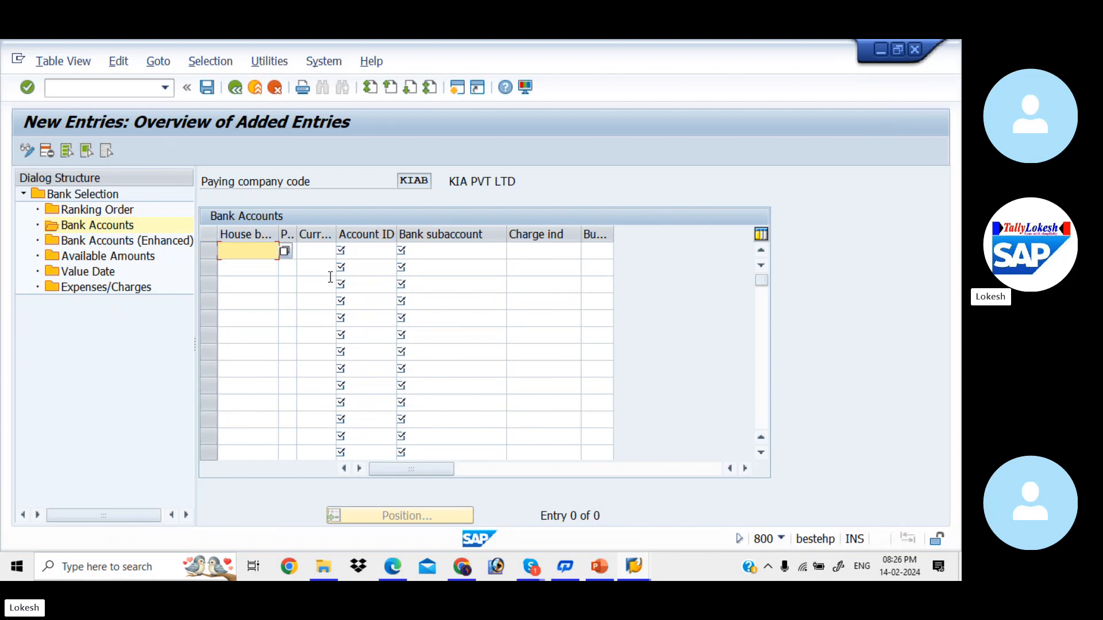
{"action": "type", "text": "SBI1"}
{"action": "key", "text": "Tab"}
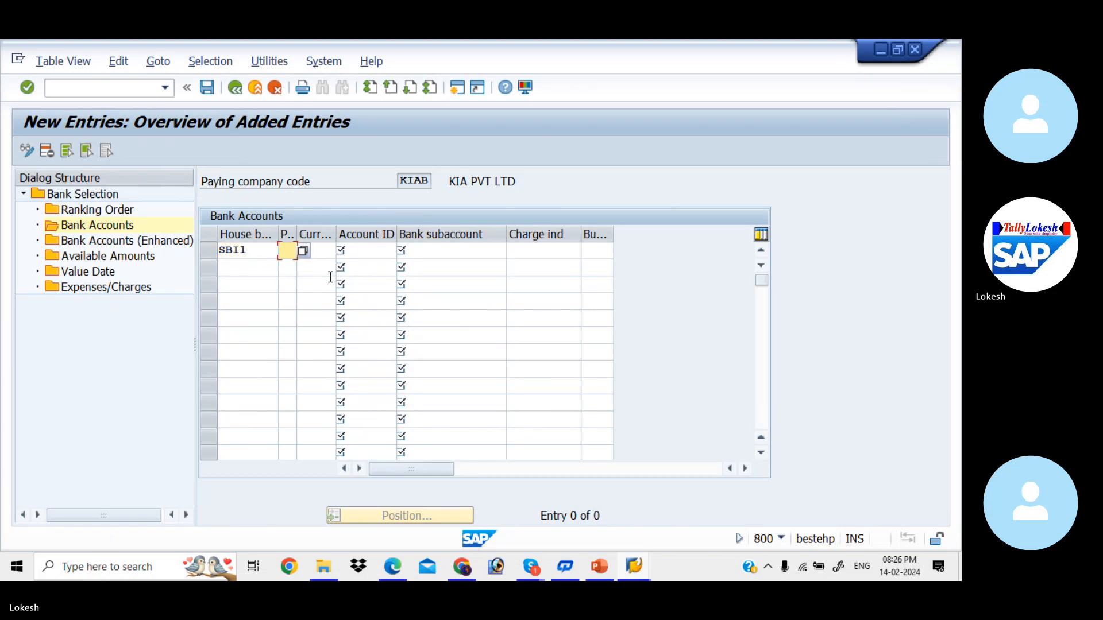
{"action": "type", "text": "3"}
{"action": "key", "text": "Tab"}
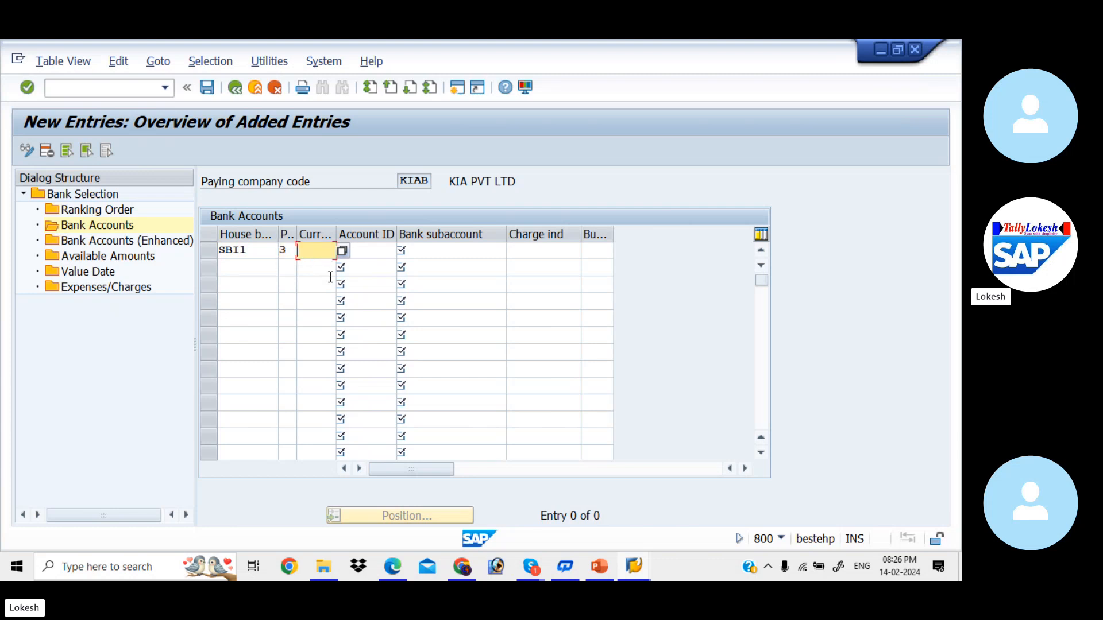
{"action": "key", "text": "Down"}
{"action": "key", "text": "Tab"}
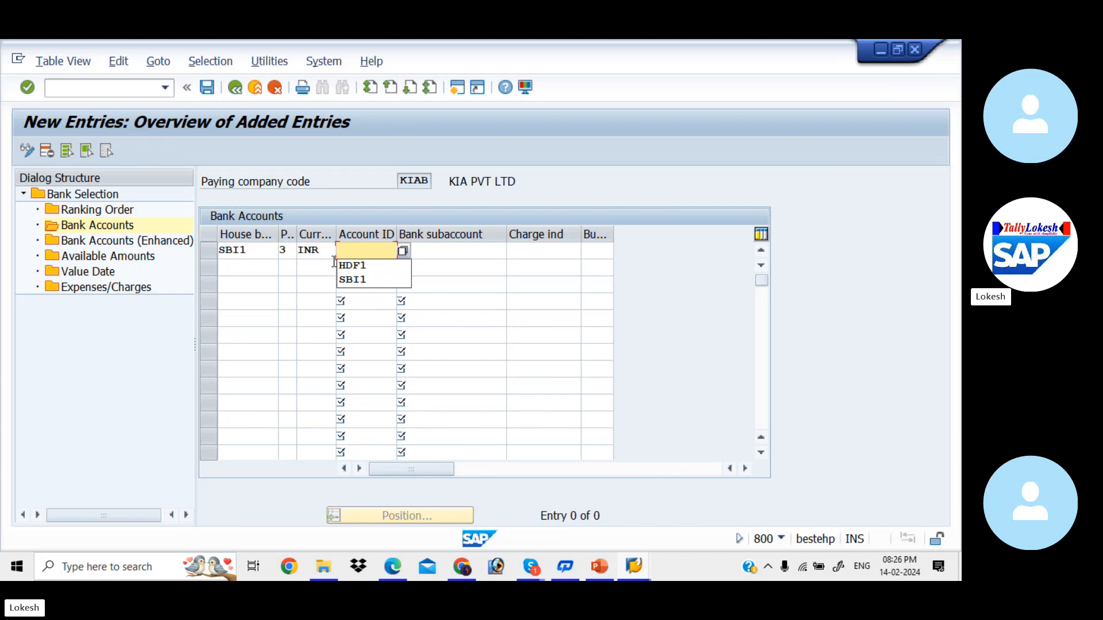
{"action": "left_click", "coordinate": [261, 250]}
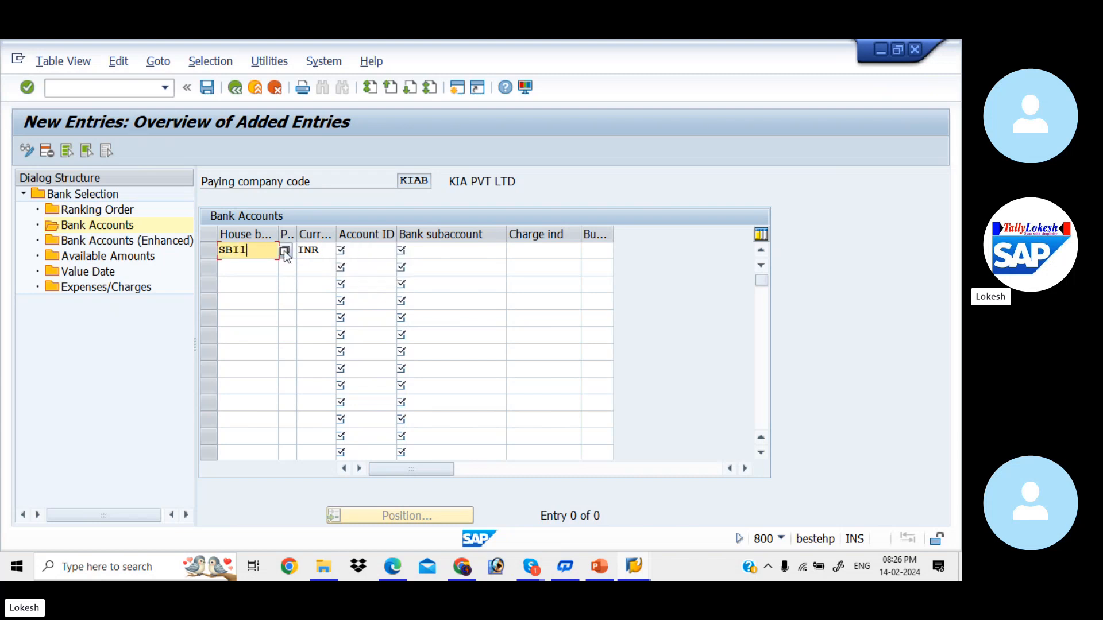
{"action": "left_click", "coordinate": [284, 250]}
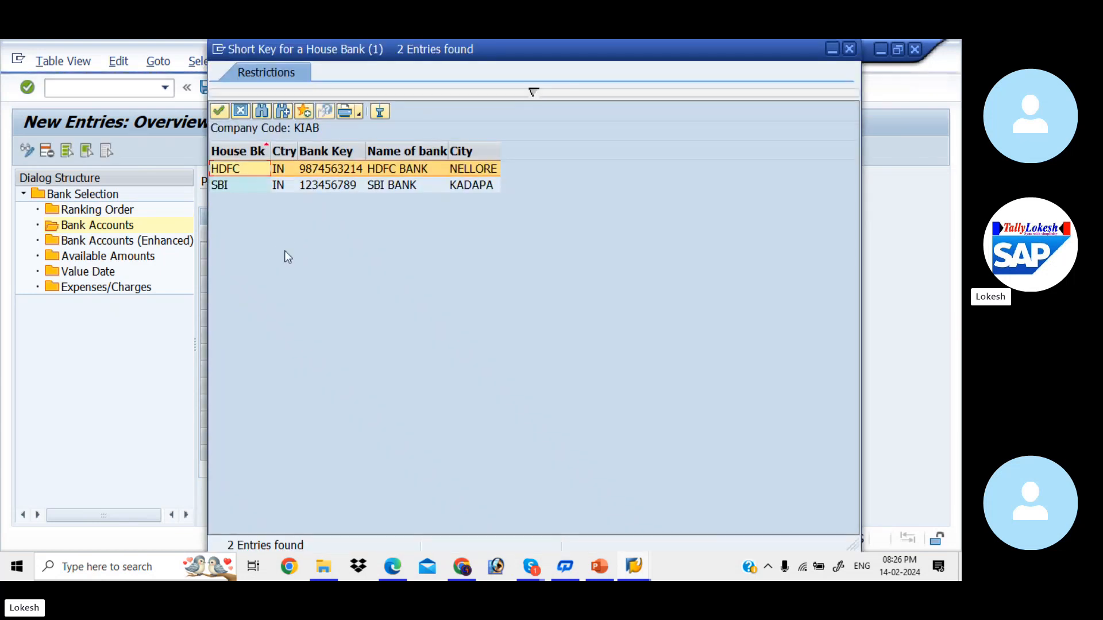
{"action": "double_click", "coordinate": [292, 185]}
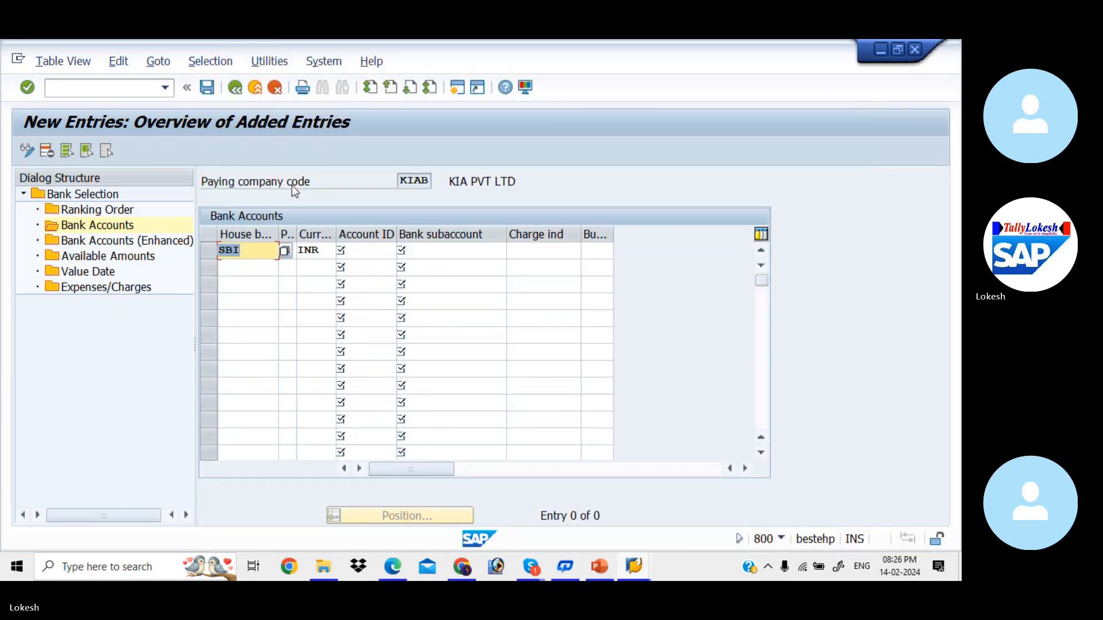
- Set account ID SBI1 and bank subaccount 200001 for the SBI row
{"action": "left_click", "coordinate": [373, 250]}
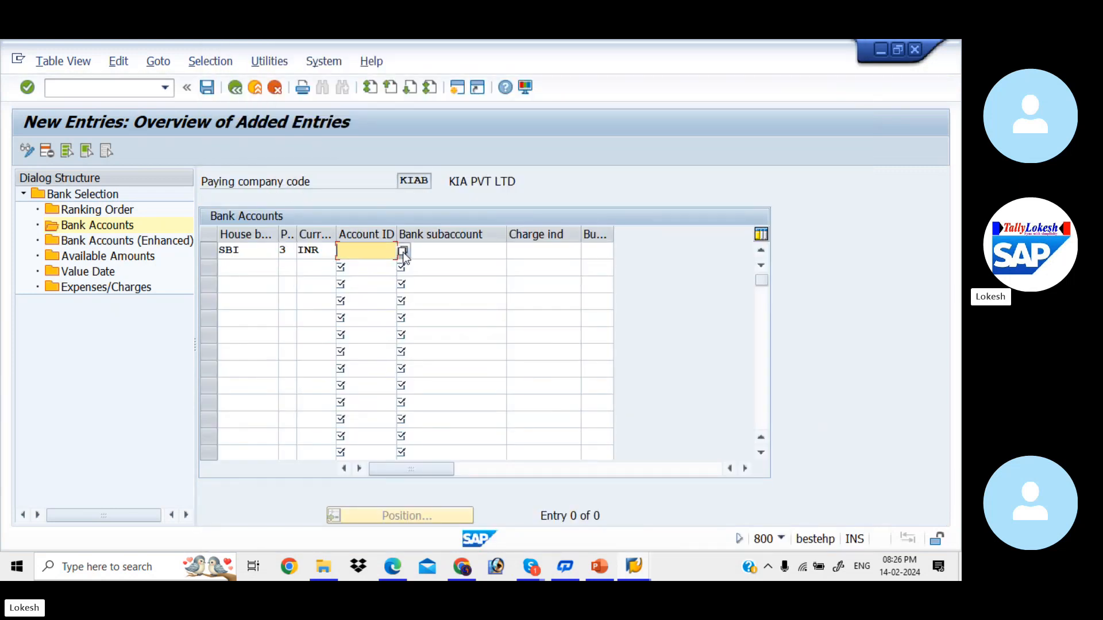
{"action": "left_click", "coordinate": [403, 252]}
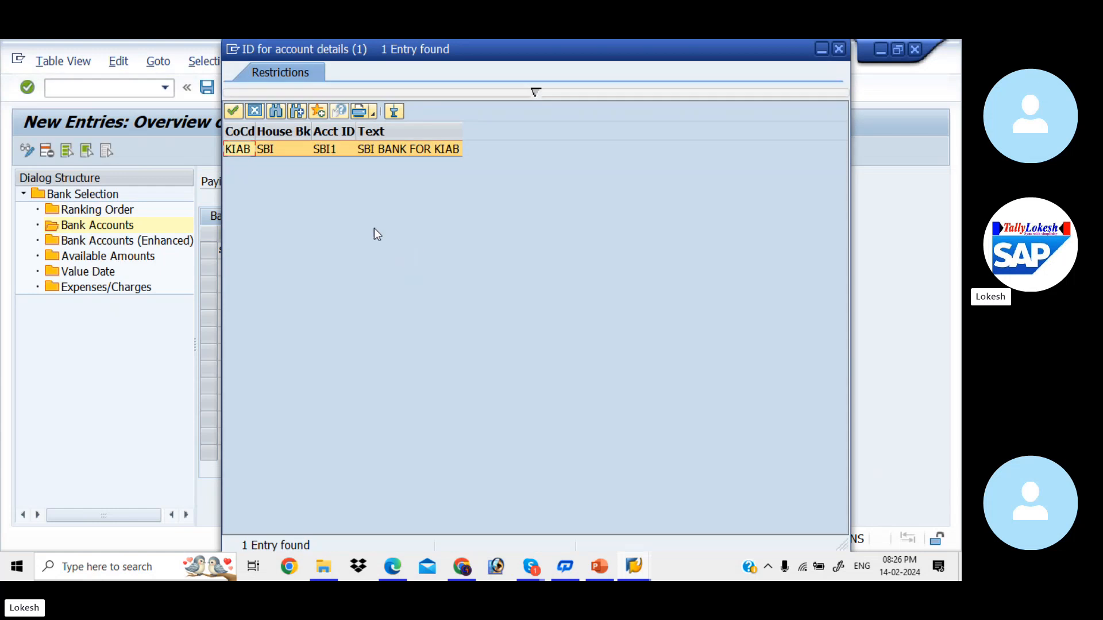
{"action": "double_click", "coordinate": [333, 150]}
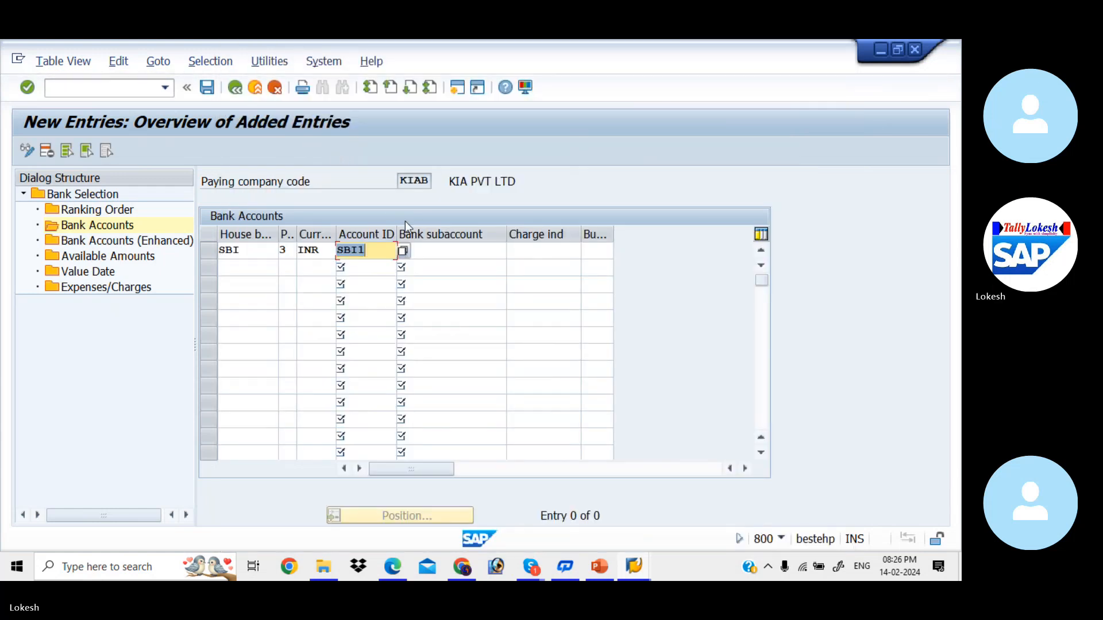
{"action": "left_click", "coordinate": [451, 252]}
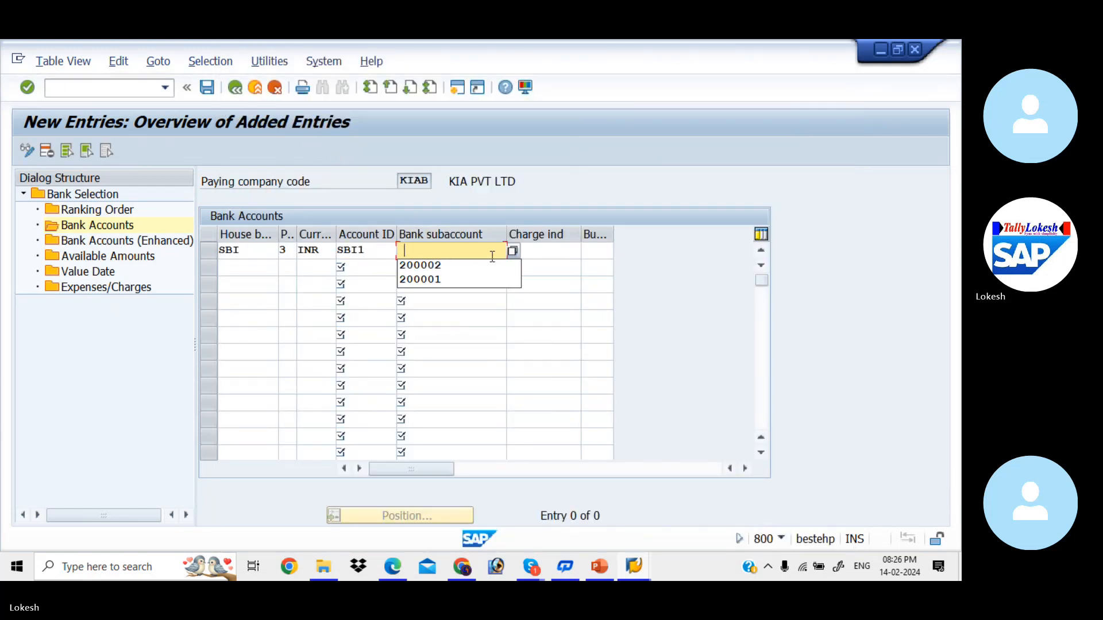
{"action": "left_click", "coordinate": [513, 251]}
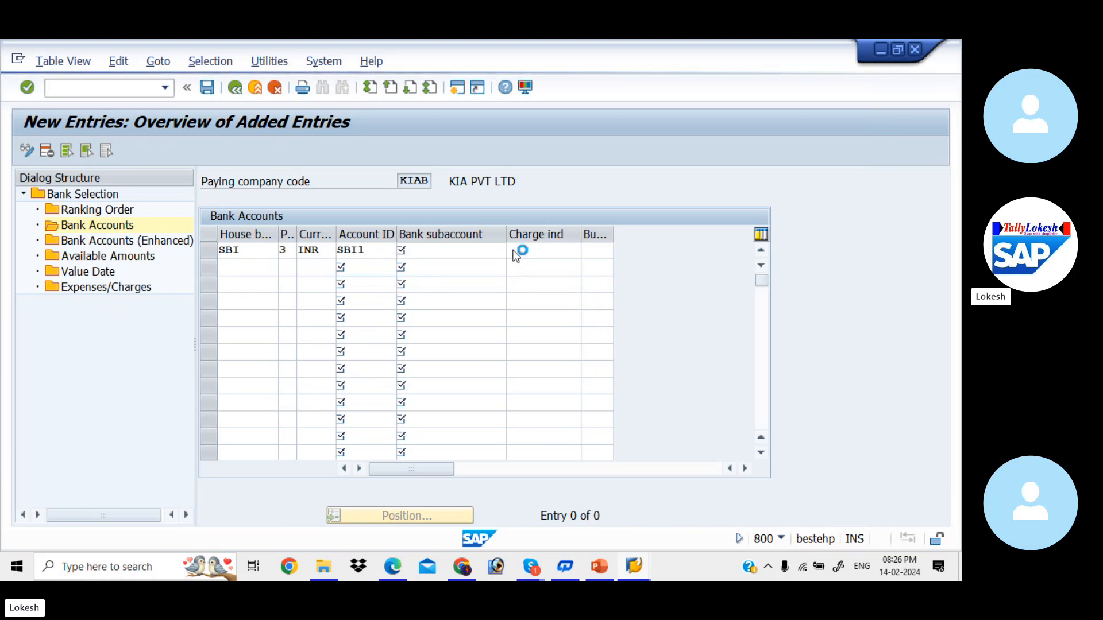
{"action": "key", "text": "Return"}
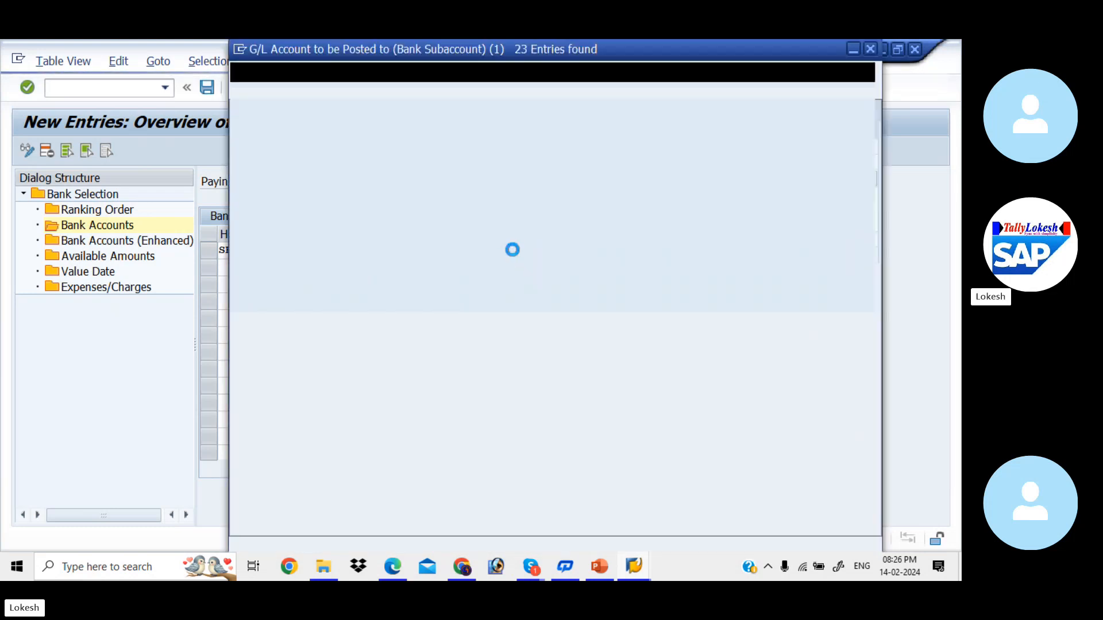
{"action": "double_click", "coordinate": [368, 215]}
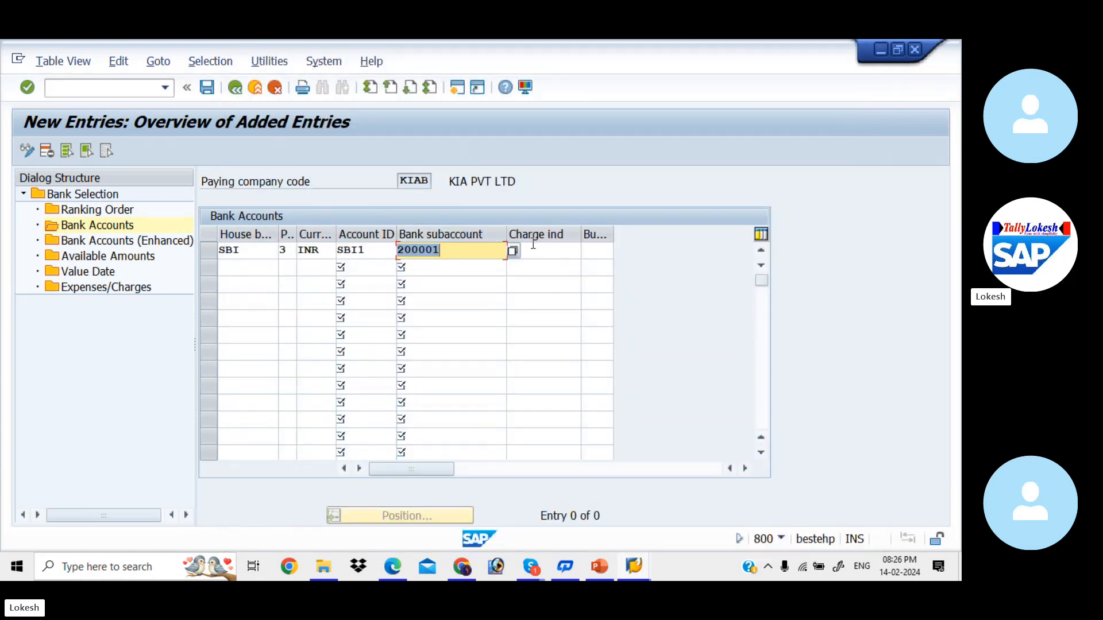
{"action": "left_click", "coordinate": [540, 249]}
{"action": "left_click", "coordinate": [264, 265]}
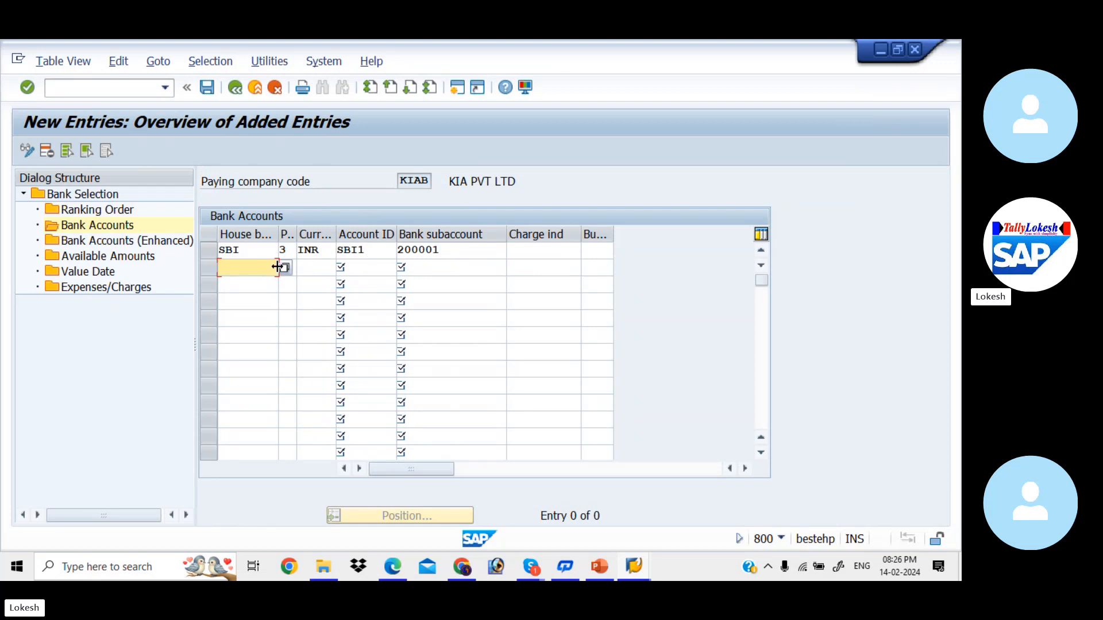
- Fill the second bank account row with HDFC, payment method 3, INR and account HDF1
{"action": "key", "text": "Down"}
{"action": "key", "text": "Down"}
{"action": "key", "text": "Down"}
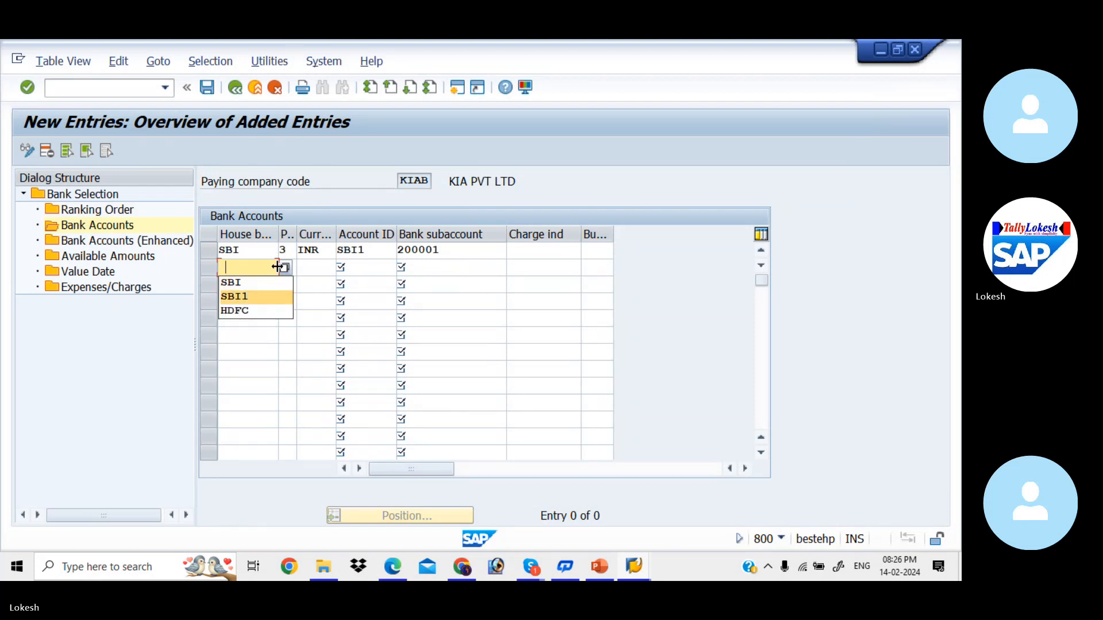
{"action": "key", "text": "Return"}
{"action": "type", "text": "3"}
{"action": "key", "text": "Tab"}
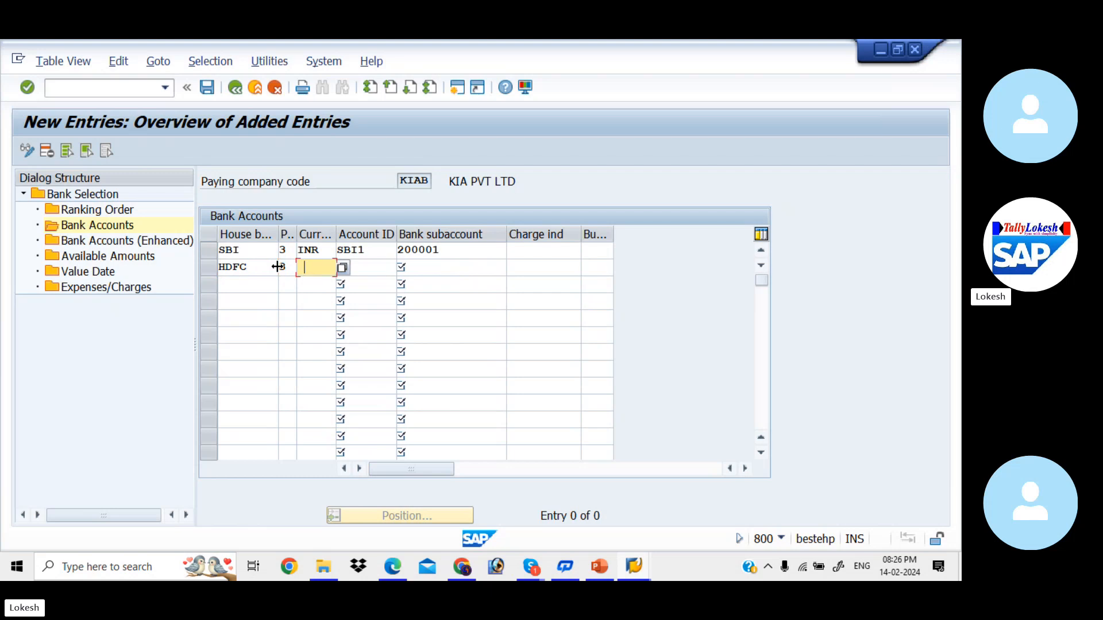
{"action": "key", "text": "Down"}
{"action": "key", "text": "Tab"}
{"action": "key", "text": "Down"}
{"action": "key", "text": "Down"}
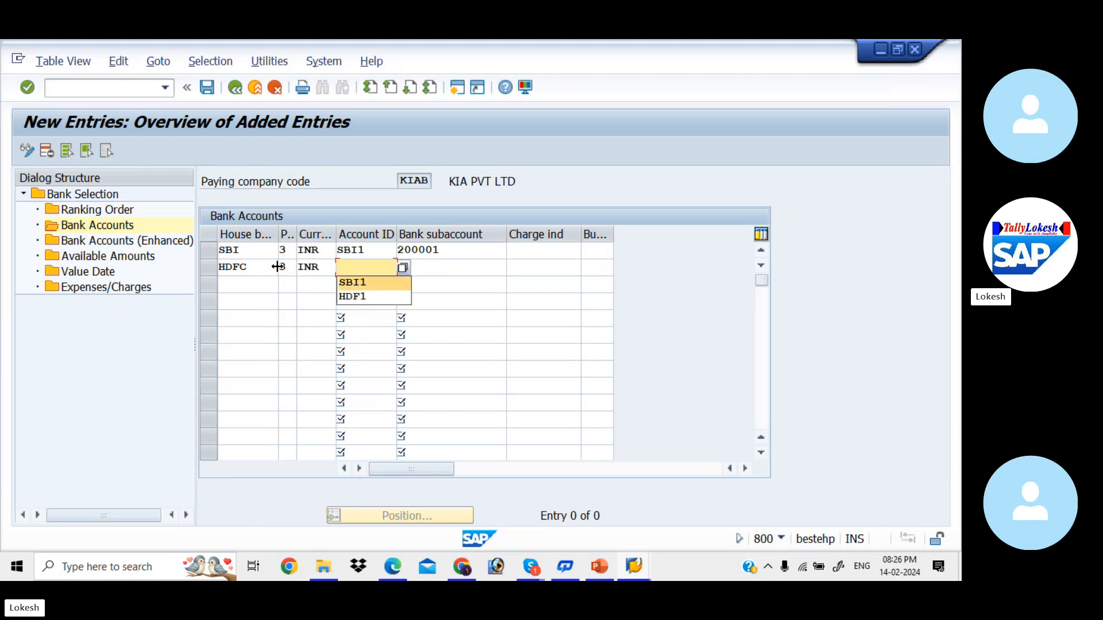
{"action": "key", "text": "Tab"}
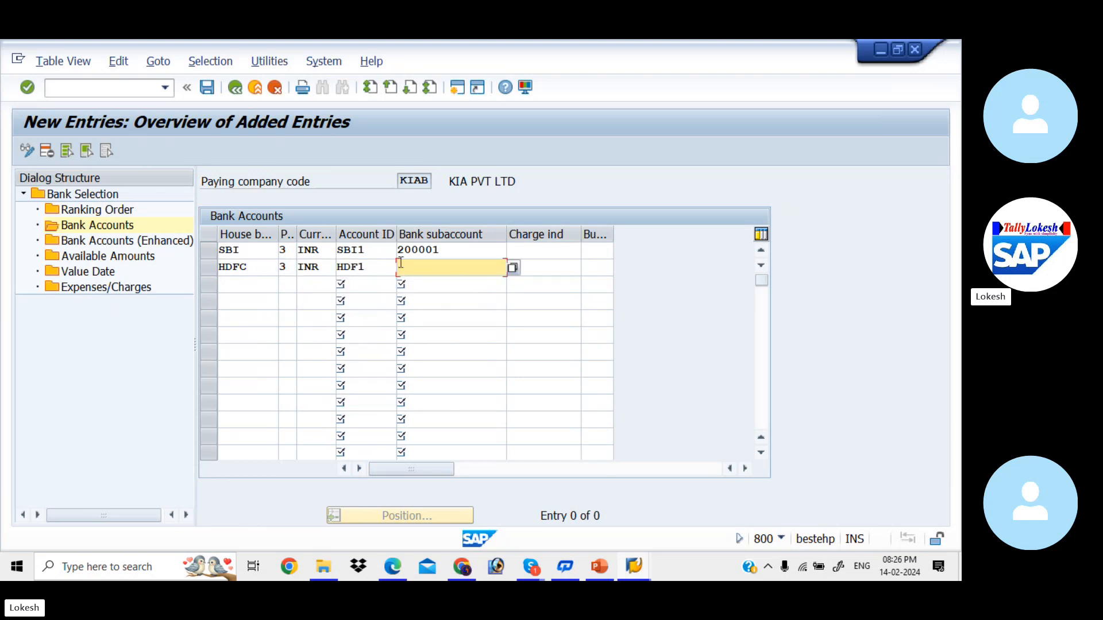
- Assign G/L subaccount 200002 to the HDFC row and save the bank accounts
{"action": "left_click", "coordinate": [513, 268]}
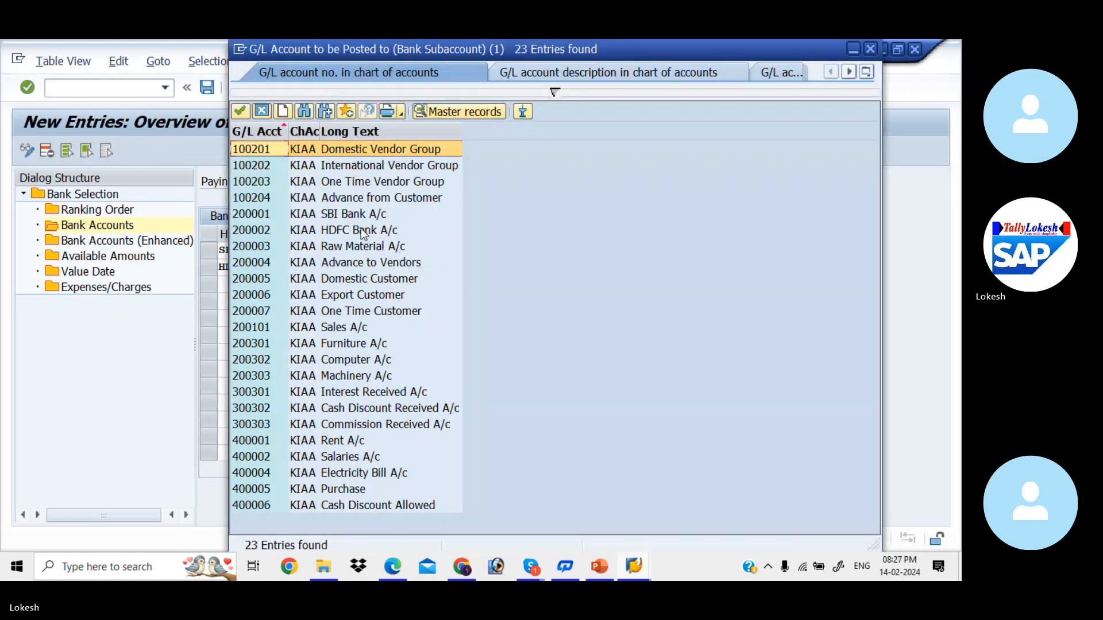
{"action": "double_click", "coordinate": [362, 233]}
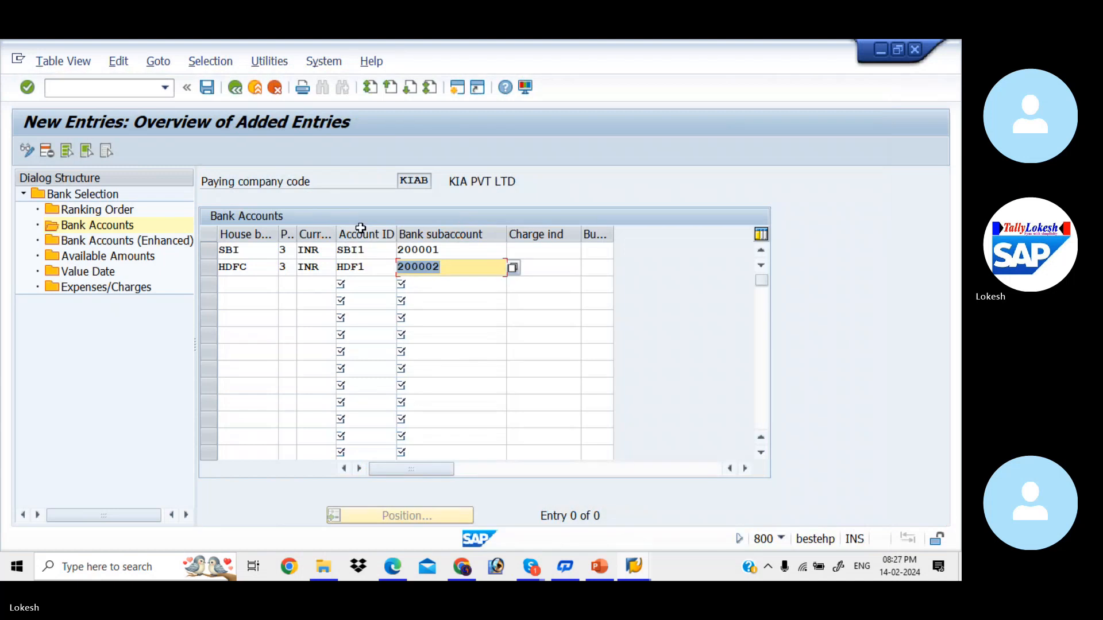
{"action": "left_click", "coordinate": [204, 89]}
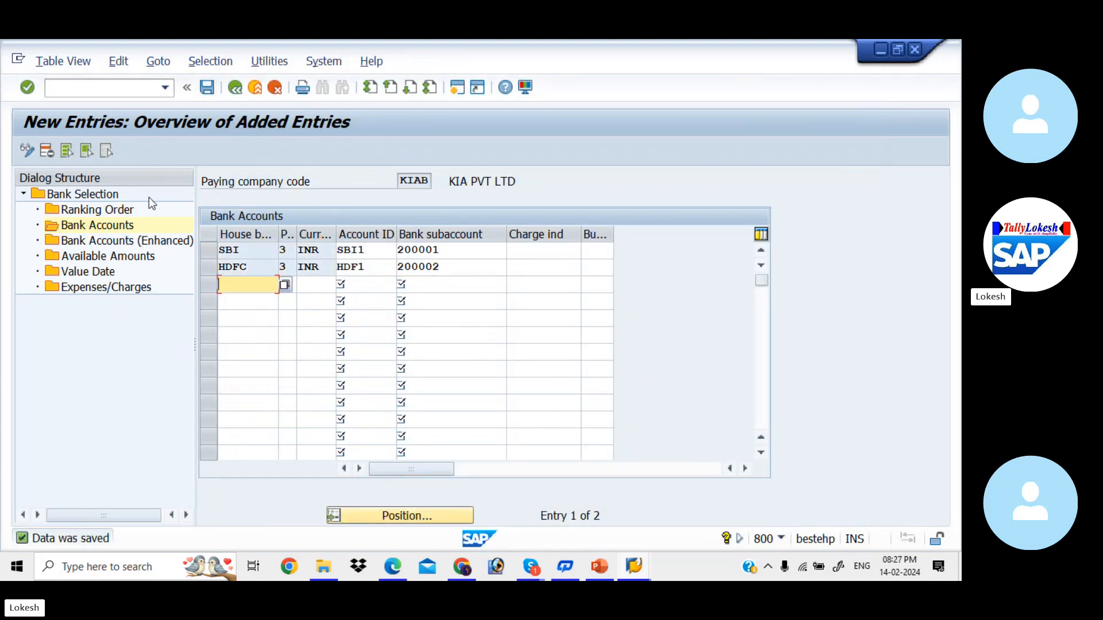
- Add an SBI/SBI1 available-amounts row: 999 days, INR, 999999999 outgoing and incoming
{"action": "double_click", "coordinate": [117, 258]}
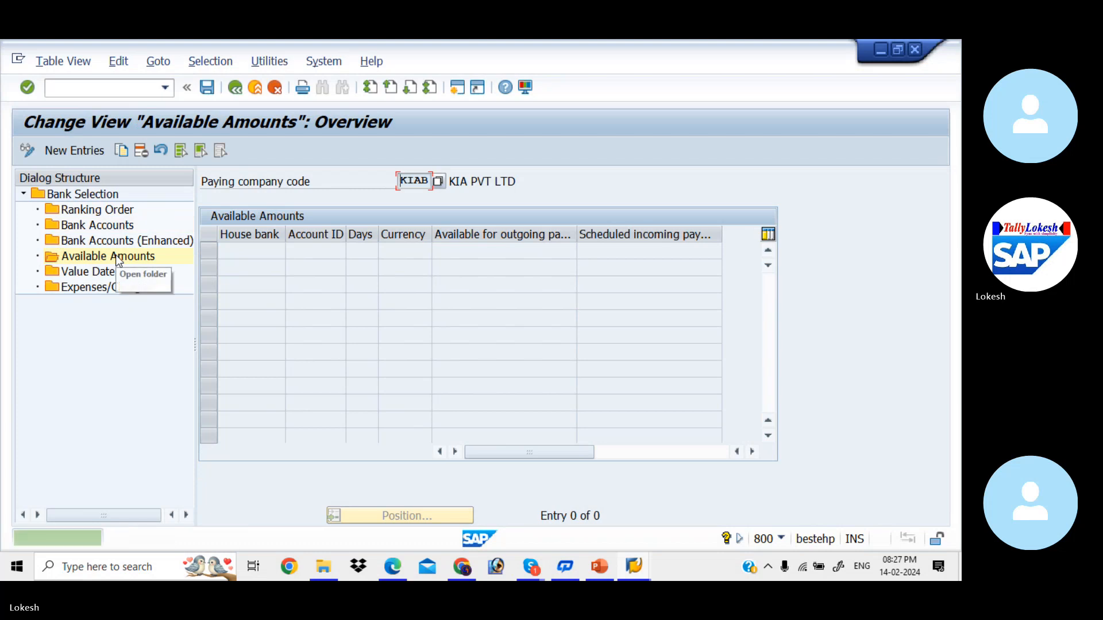
{"action": "left_click", "coordinate": [78, 147]}
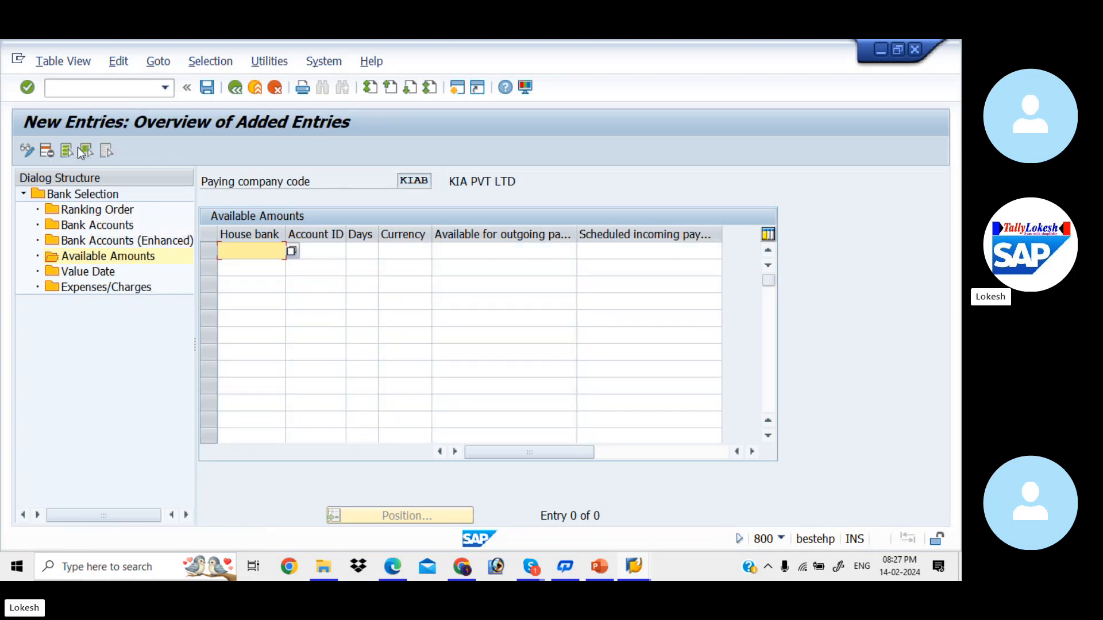
{"action": "left_click", "coordinate": [279, 252]}
{"action": "key", "text": "Down"}
{"action": "key", "text": "Tab"}
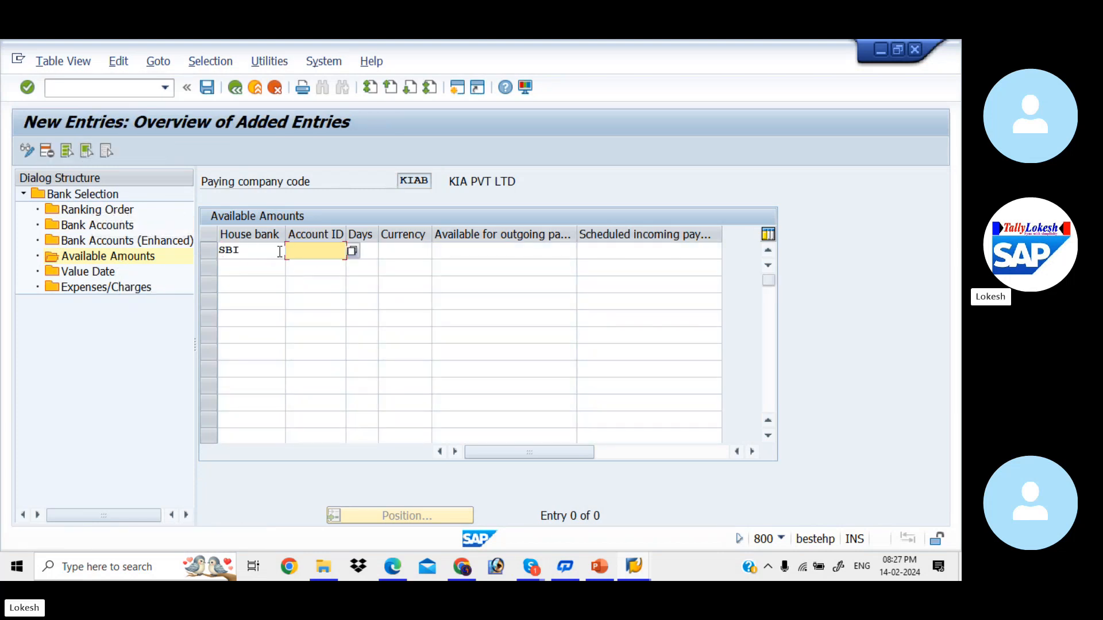
{"action": "key", "text": "Down"}
{"action": "key", "text": "Tab"}
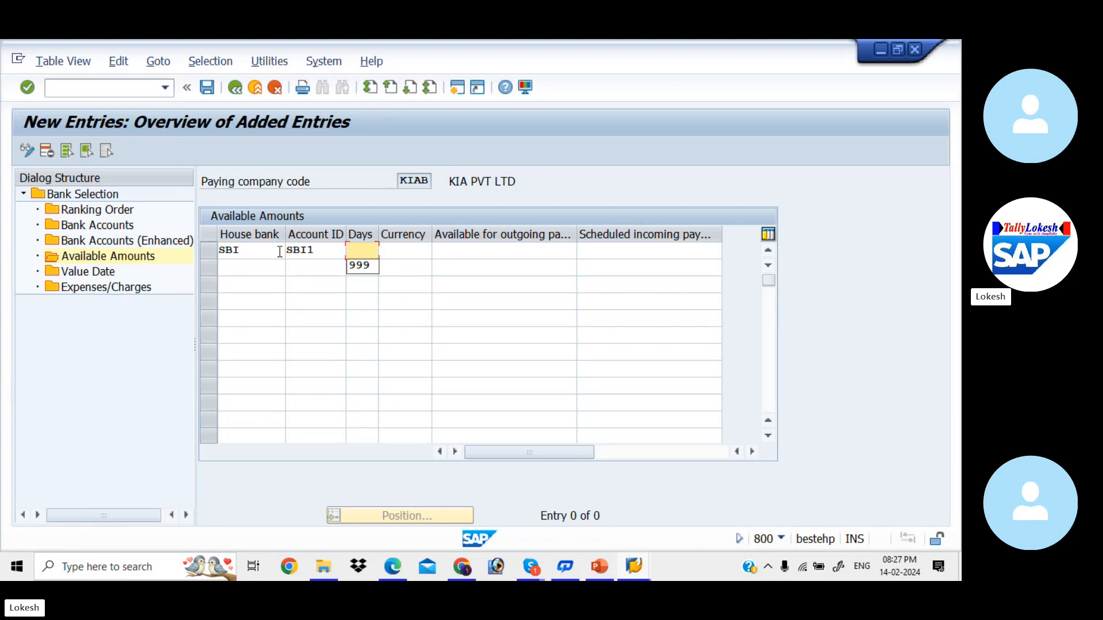
{"action": "key", "text": "Down"}
{"action": "key", "text": "Tab"}
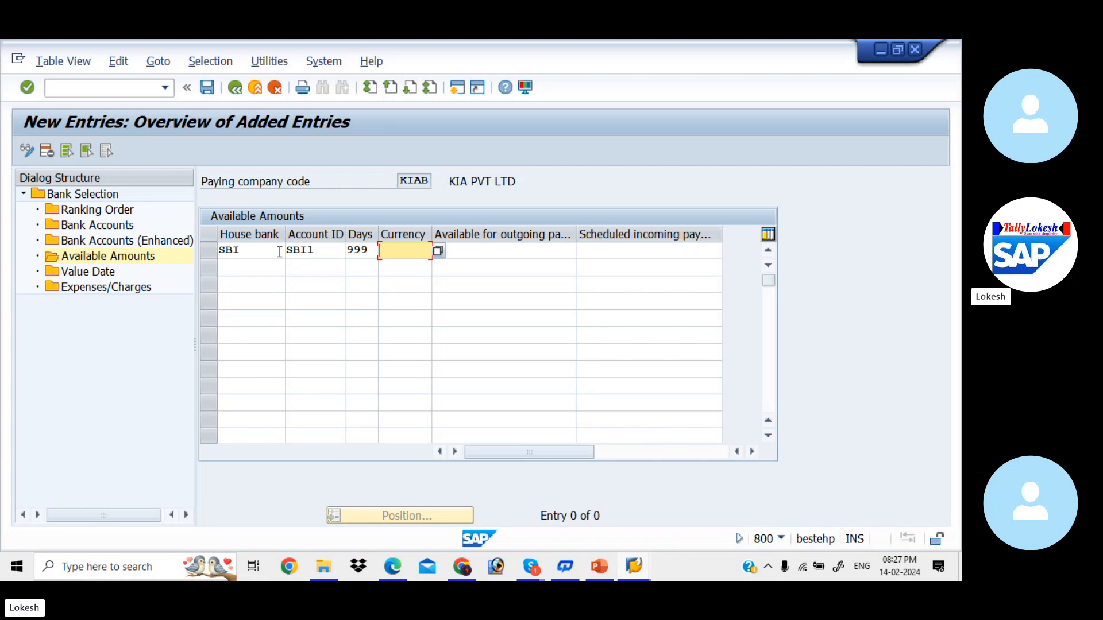
{"action": "type", "text": "INR"}
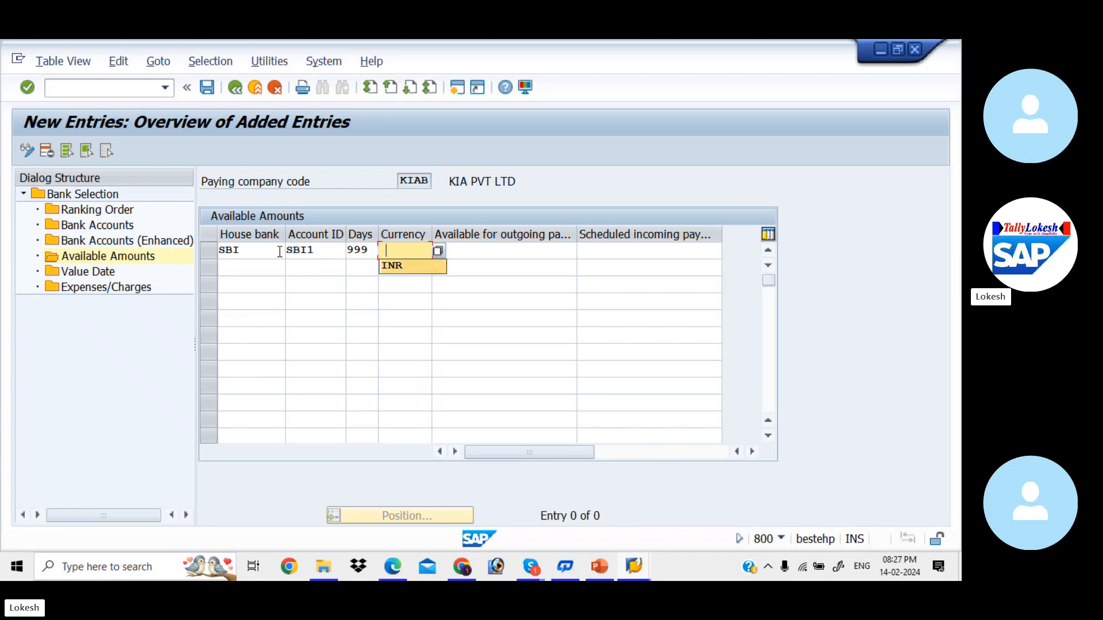
{"action": "key", "text": "Tab"}
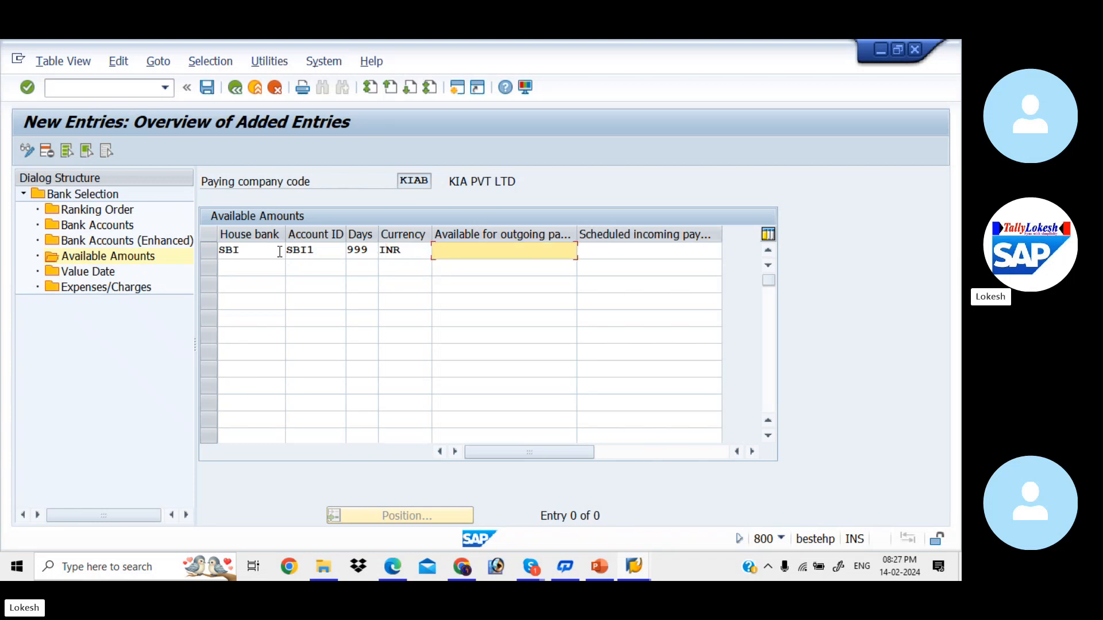
{"action": "key", "text": "space"}
{"action": "key", "text": "Down"}
{"action": "key", "text": "Return"}
{"action": "key", "text": "Tab"}
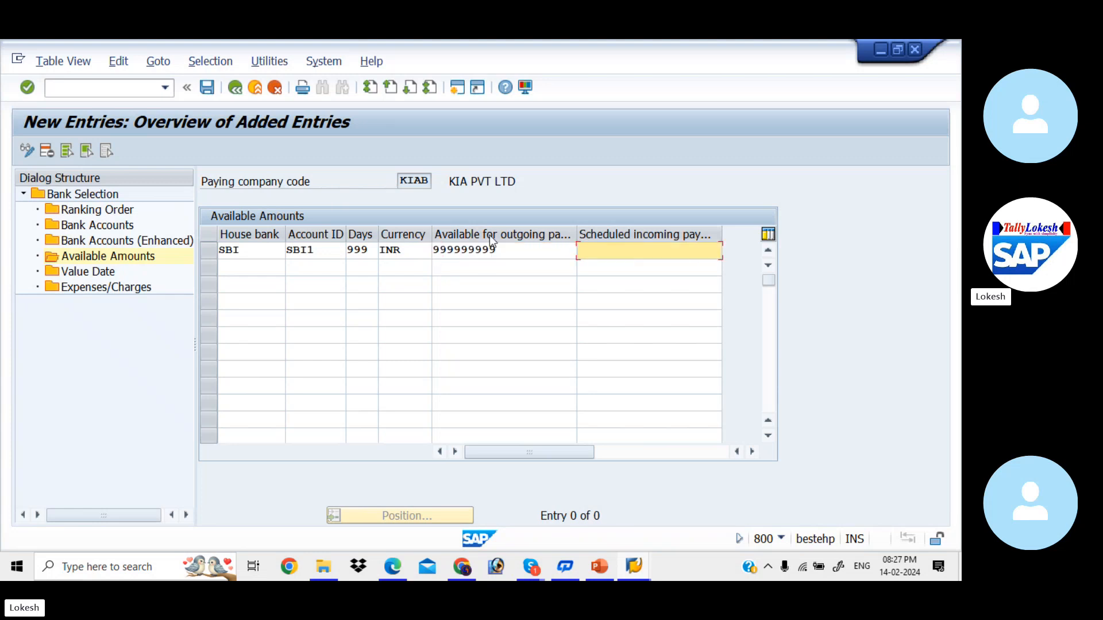
{"action": "key", "text": "space"}
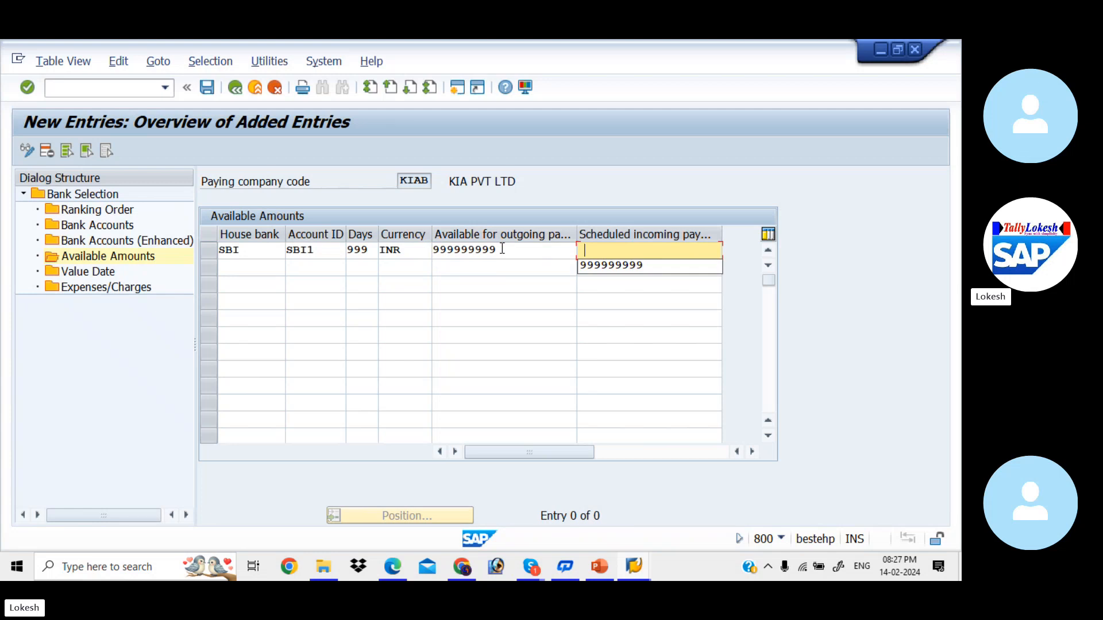
{"action": "key", "text": "Down"}
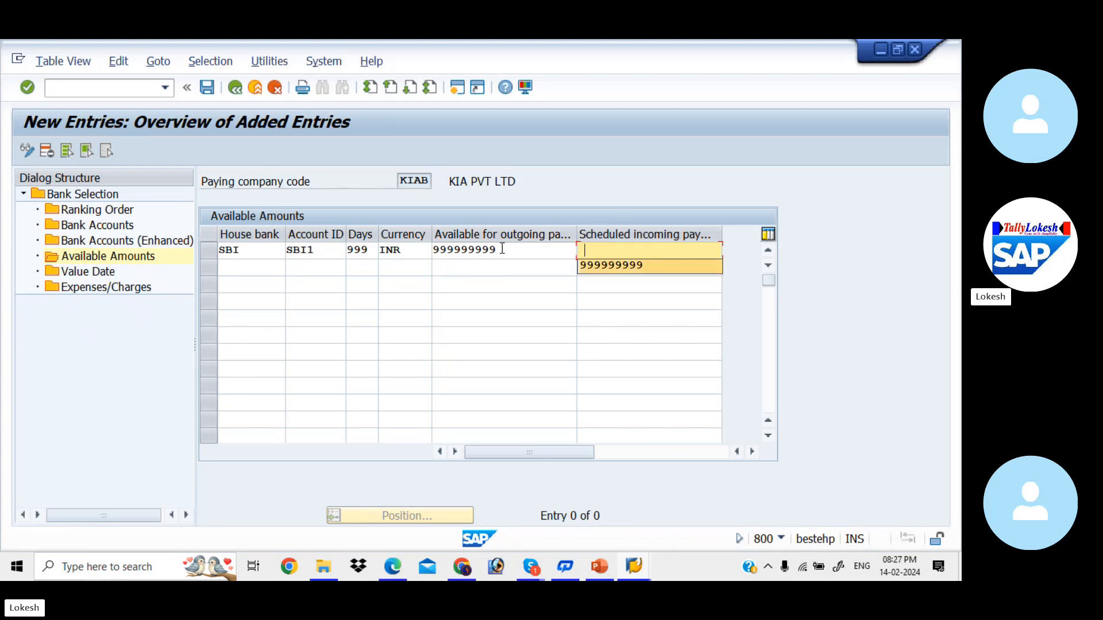
{"action": "key", "text": "Return"}
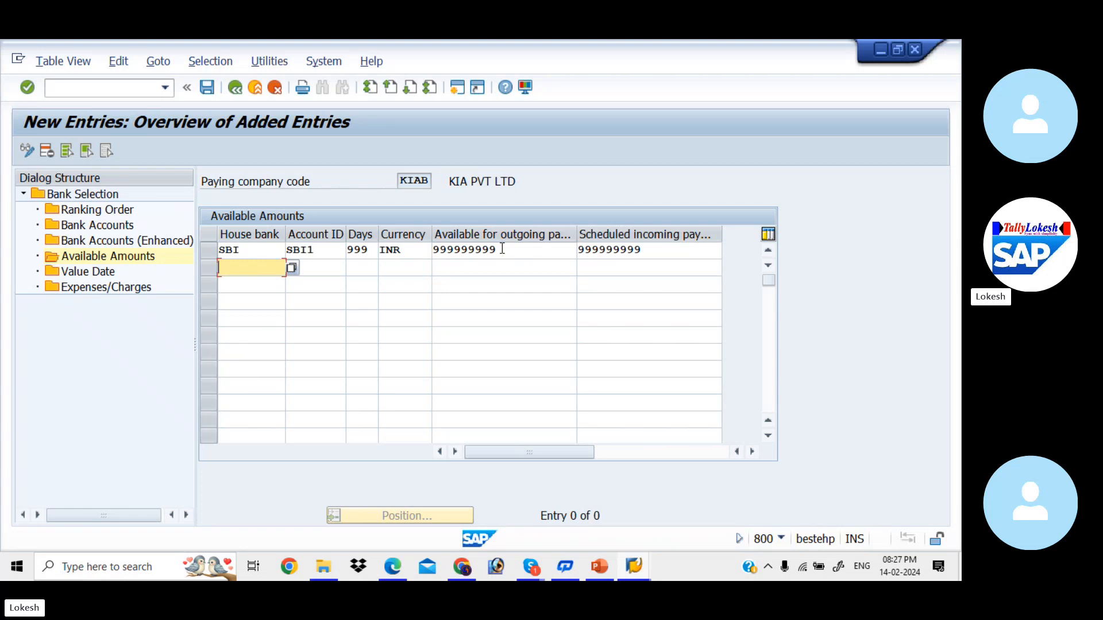
- Add the HDFC/HDF1 row with 999 days, INR, 999999999 amounts, and save
{"action": "key", "text": "space"}
{"action": "key", "text": "Down"}
{"action": "key", "text": "Down"}
{"action": "key", "text": "Return"}
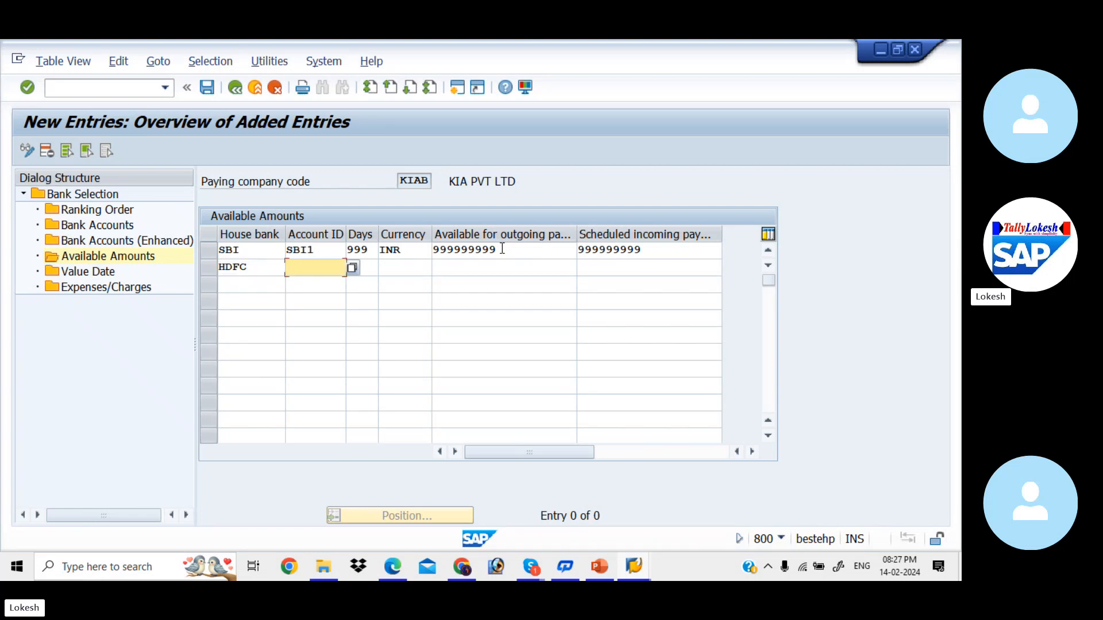
{"action": "key", "text": "space"}
{"action": "key", "text": "Down"}
{"action": "key", "text": "Down"}
{"action": "key", "text": "Return"}
{"action": "key", "text": "space"}
{"action": "key", "text": "Down"}
{"action": "key", "text": "Return"}
{"action": "key", "text": "space"}
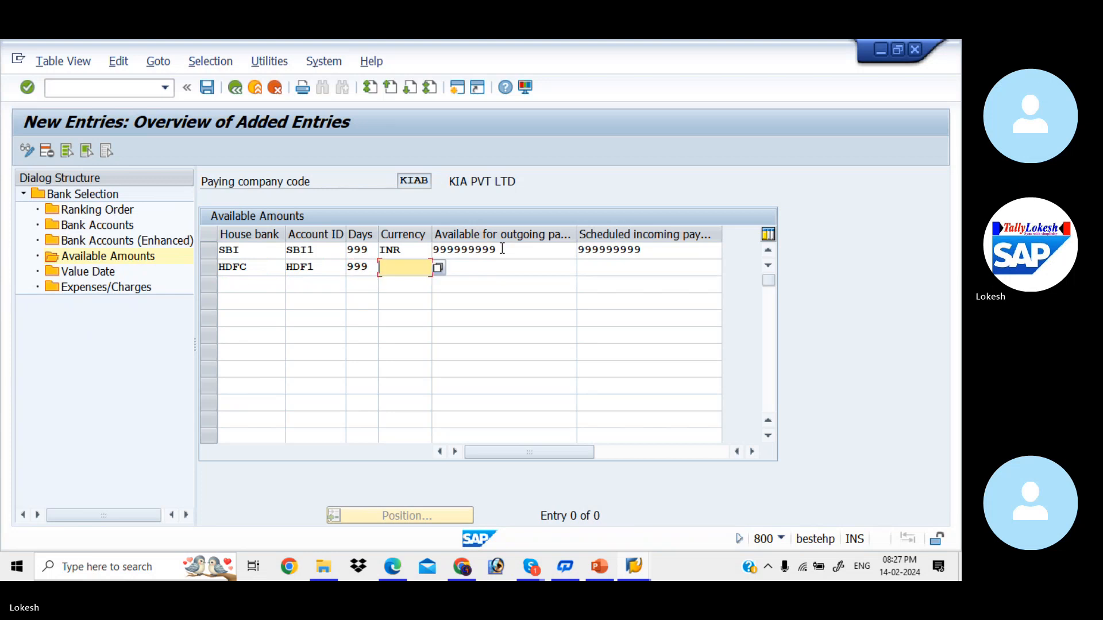
{"action": "key", "text": "Down"}
{"action": "key", "text": "Return"}
{"action": "key", "text": "space"}
{"action": "key", "text": "Down"}
{"action": "key", "text": "Return"}
{"action": "key", "text": "space"}
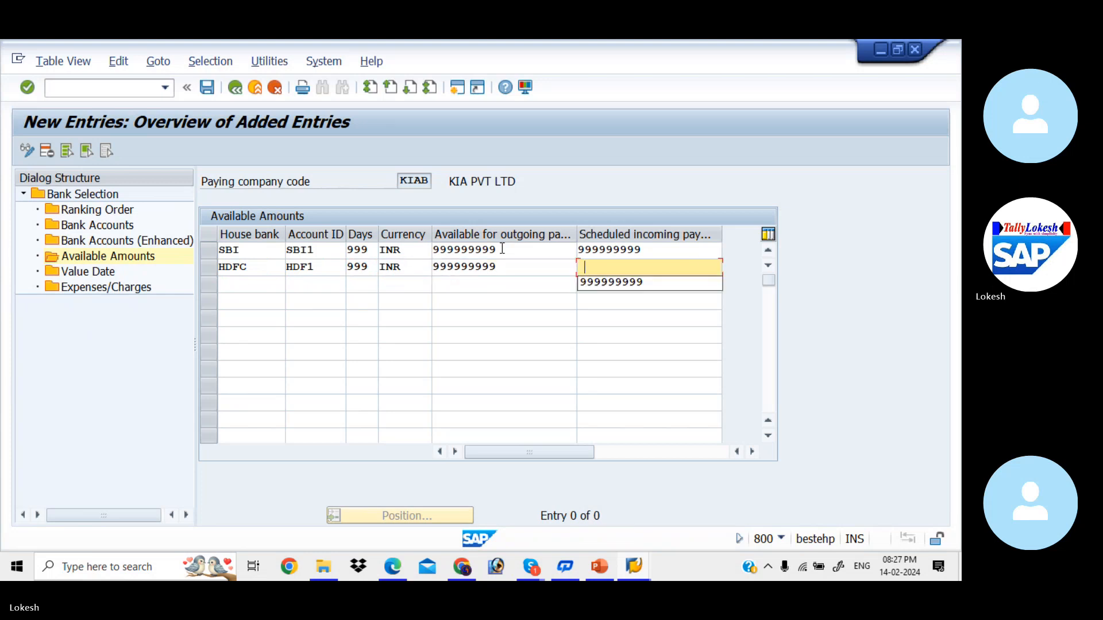
{"action": "key", "text": "Down"}
{"action": "key", "text": "Return"}
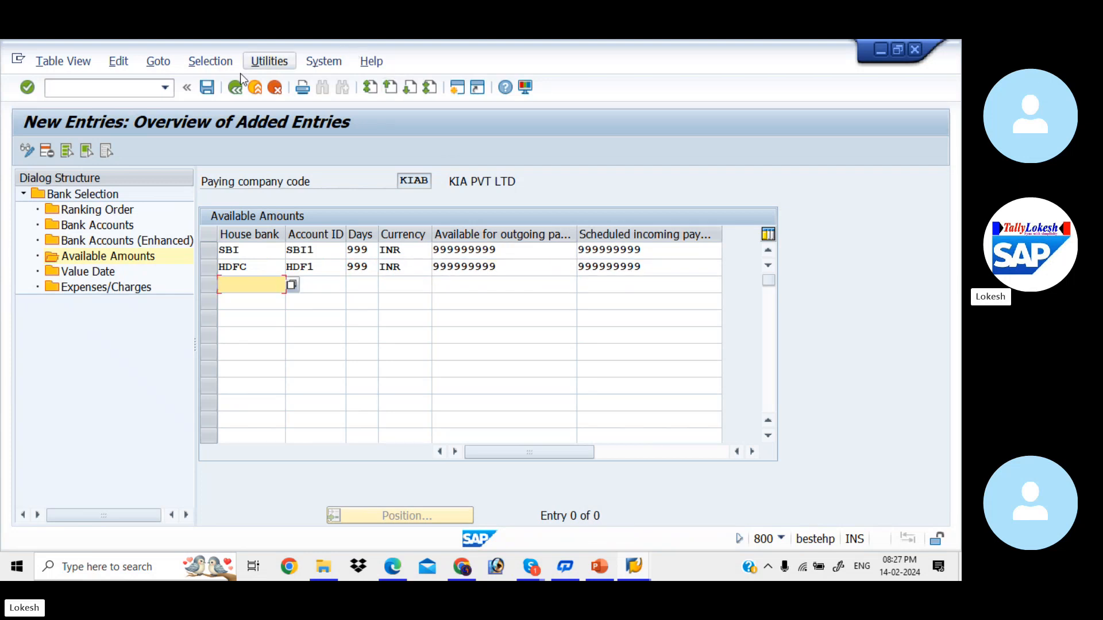
{"action": "left_click", "coordinate": [208, 91]}
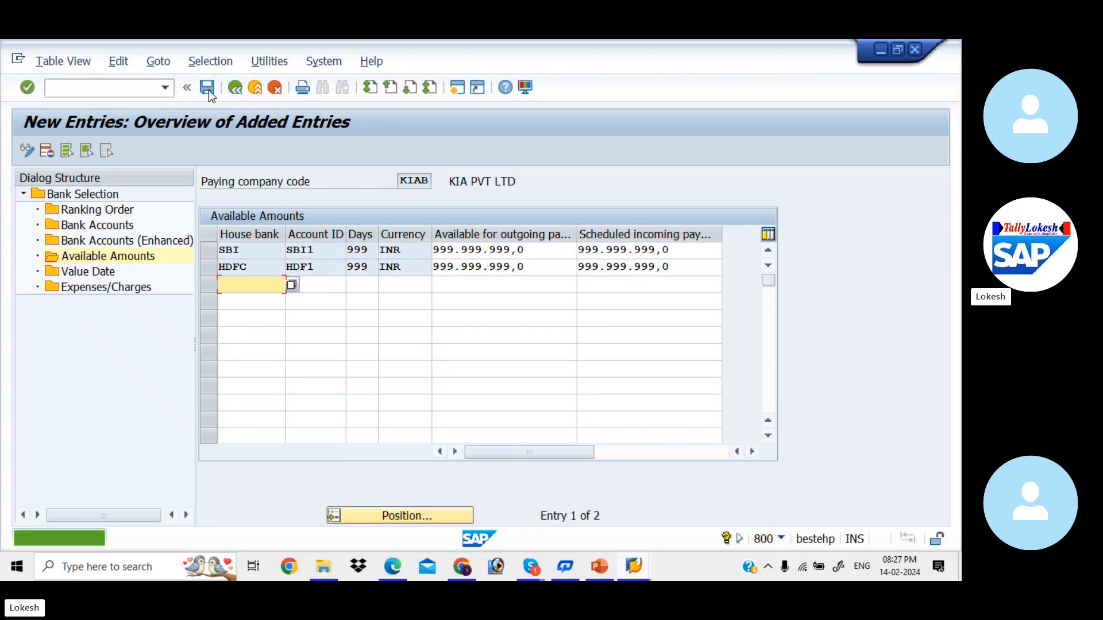
- Add a value-date row: payment method 3, SBI, account SBI1, amount limit 9999999
{"action": "left_click", "coordinate": [105, 276]}
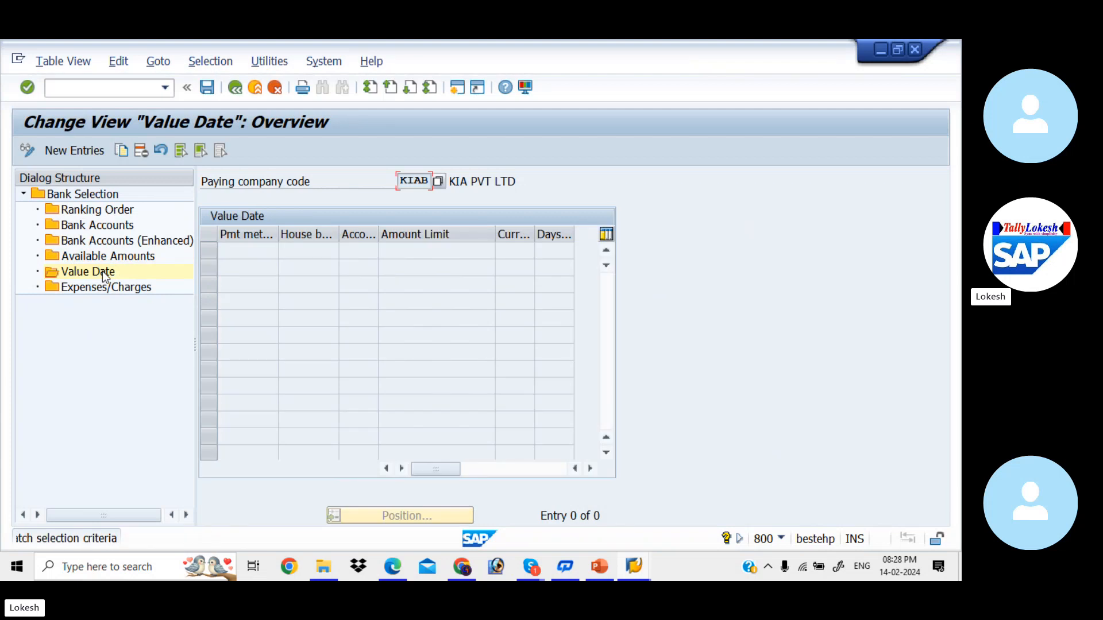
{"action": "left_click", "coordinate": [75, 150]}
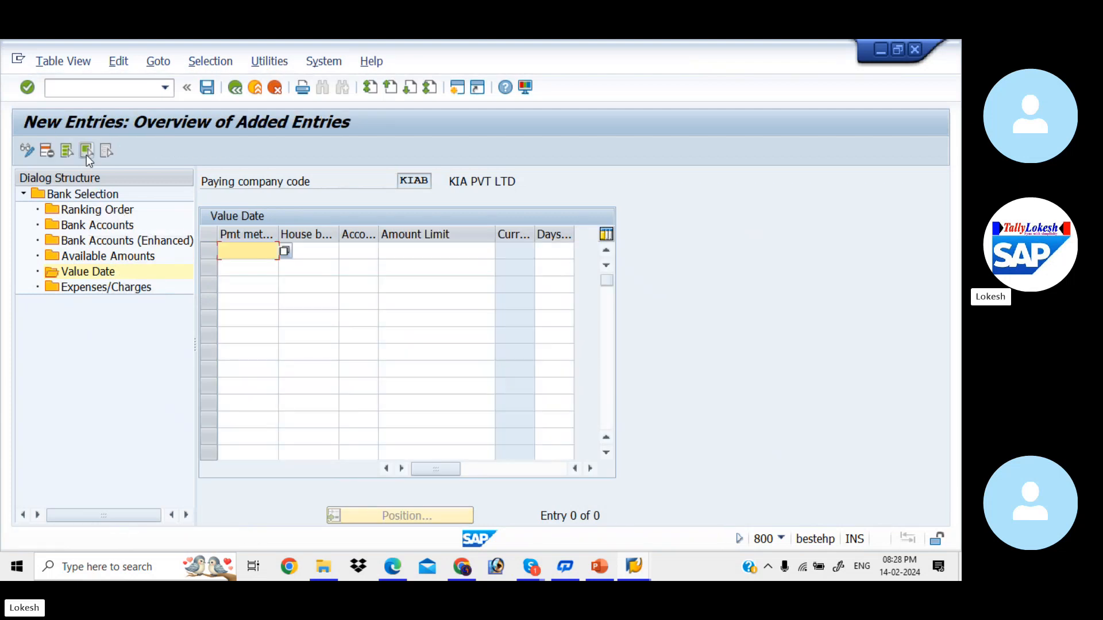
{"action": "key", "text": "Down"}
{"action": "key", "text": "Tab"}
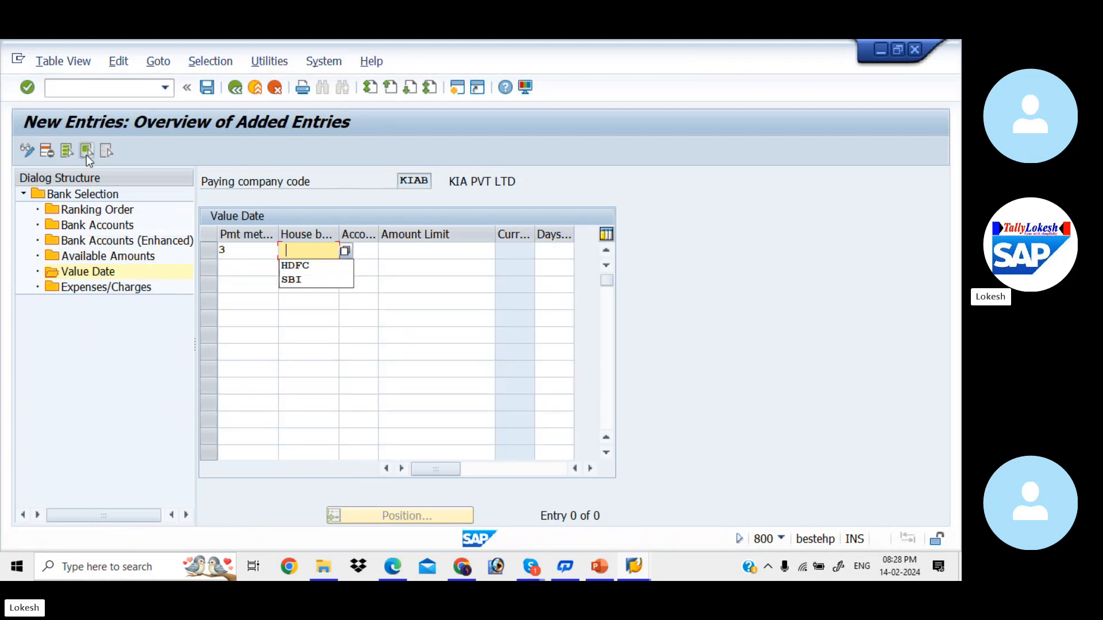
{"action": "key", "text": "Down"}
{"action": "key", "text": "Down"}
{"action": "key", "text": "Tab"}
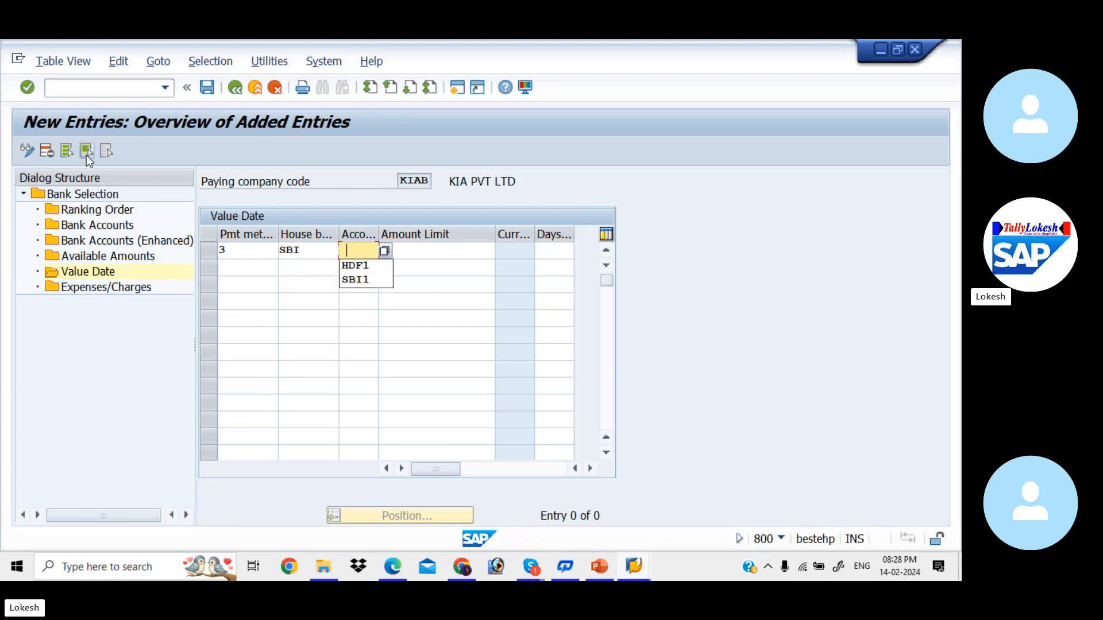
{"action": "key", "text": "Down"}
{"action": "key", "text": "Down"}
{"action": "key", "text": "Tab"}
{"action": "key", "text": "Down"}
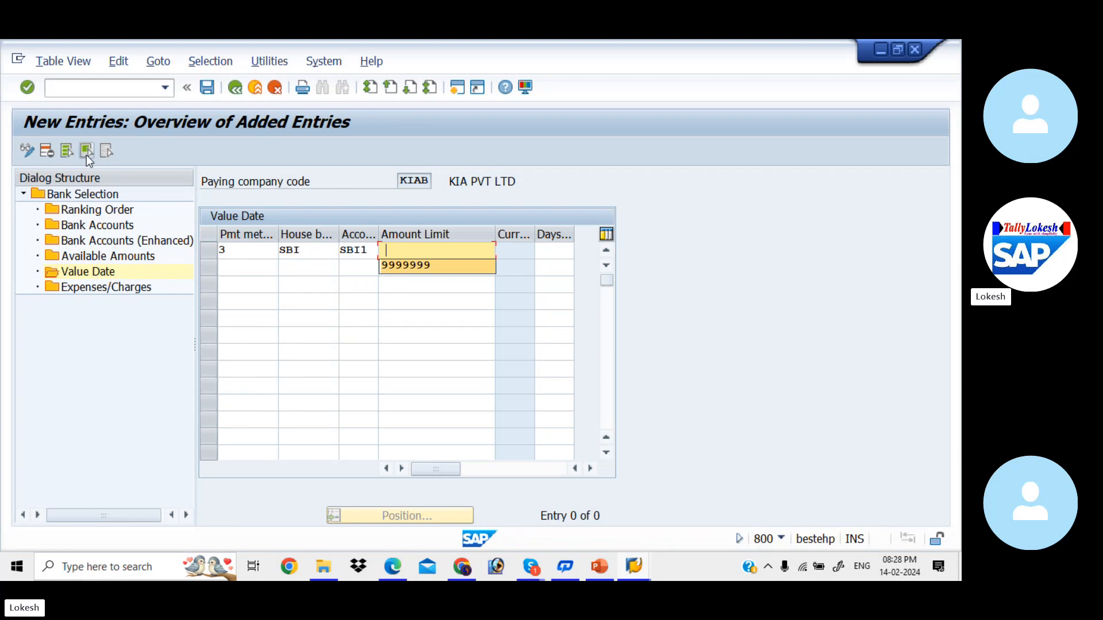
{"action": "key", "text": "Tab"}
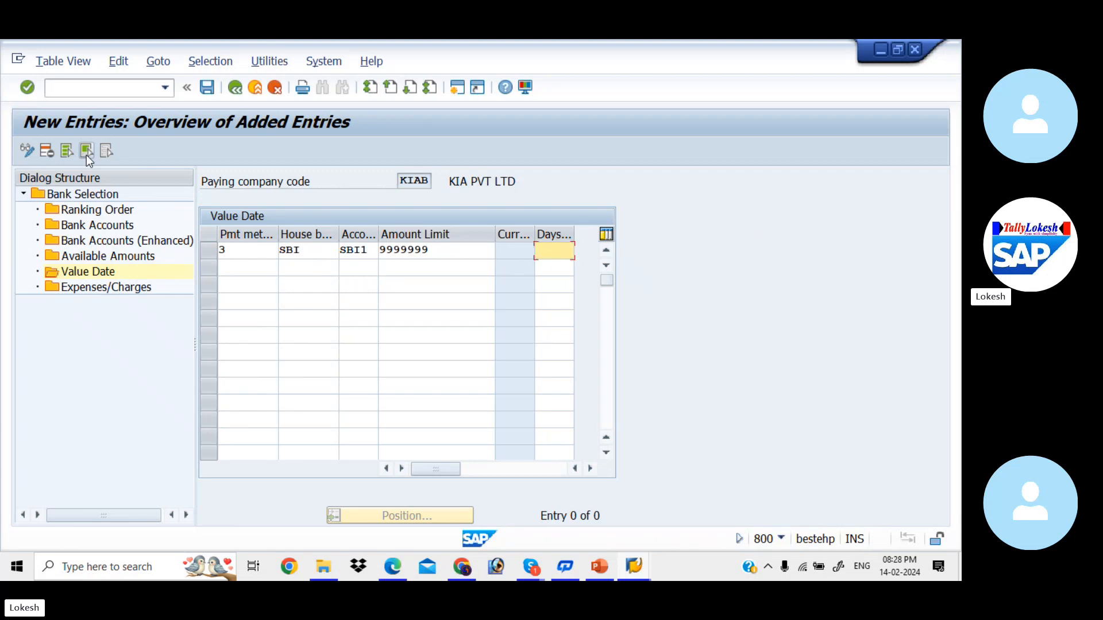
- Add the HDFC/HDF1 value-date row with payment method 3 and limit 9999999, then save
{"action": "left_click", "coordinate": [254, 266]}
{"action": "key", "text": "Down"}
{"action": "key", "text": "Tab"}
{"action": "key", "text": "Down"}
{"action": "key", "text": "Down"}
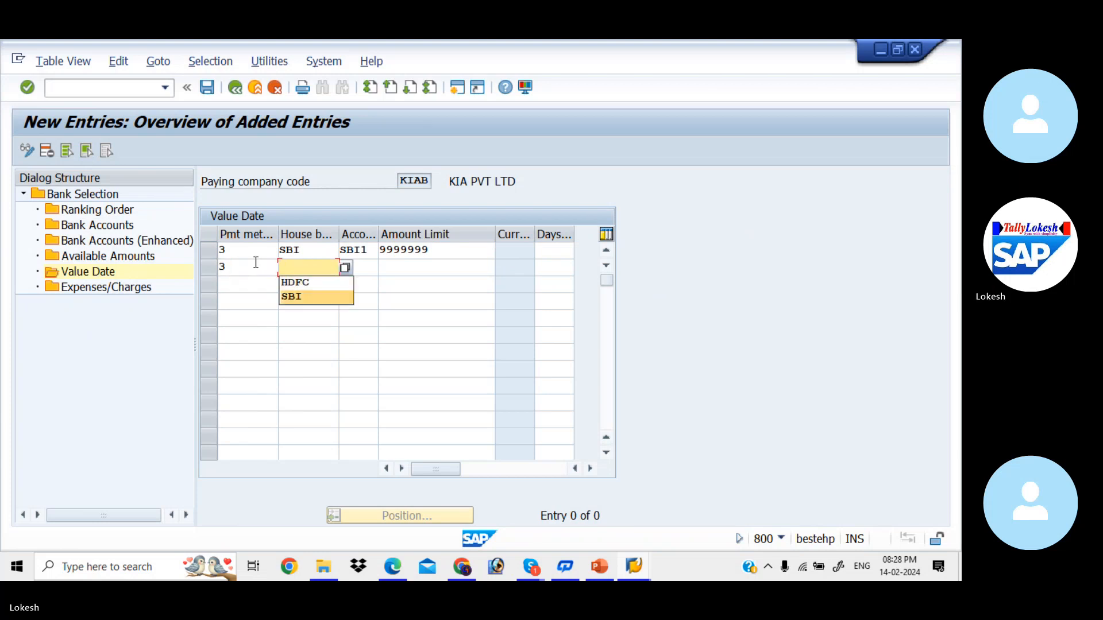
{"action": "key", "text": "Up"}
{"action": "key", "text": "Tab"}
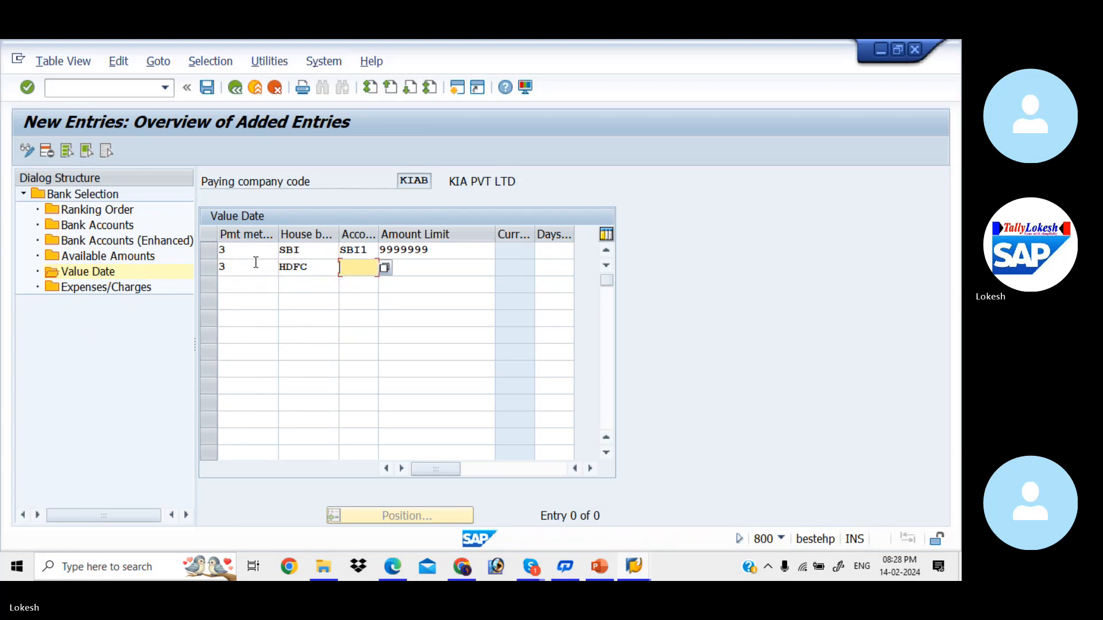
{"action": "key", "text": "Down"}
{"action": "key", "text": "Tab"}
{"action": "key", "text": "Down"}
{"action": "key", "text": "Tab"}
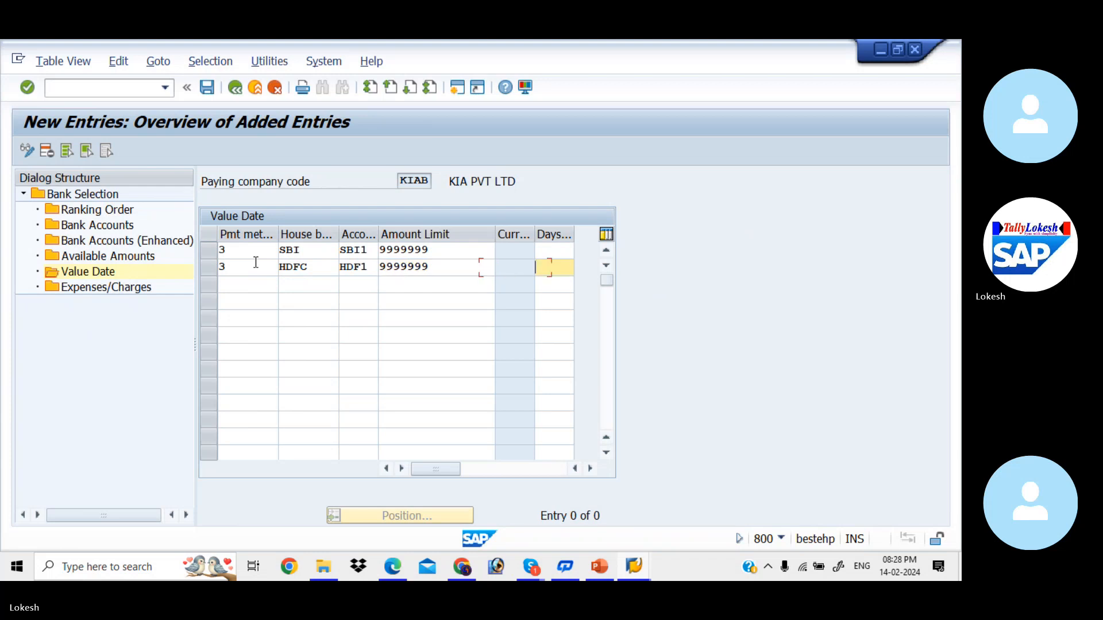
{"action": "key", "text": "Return"}
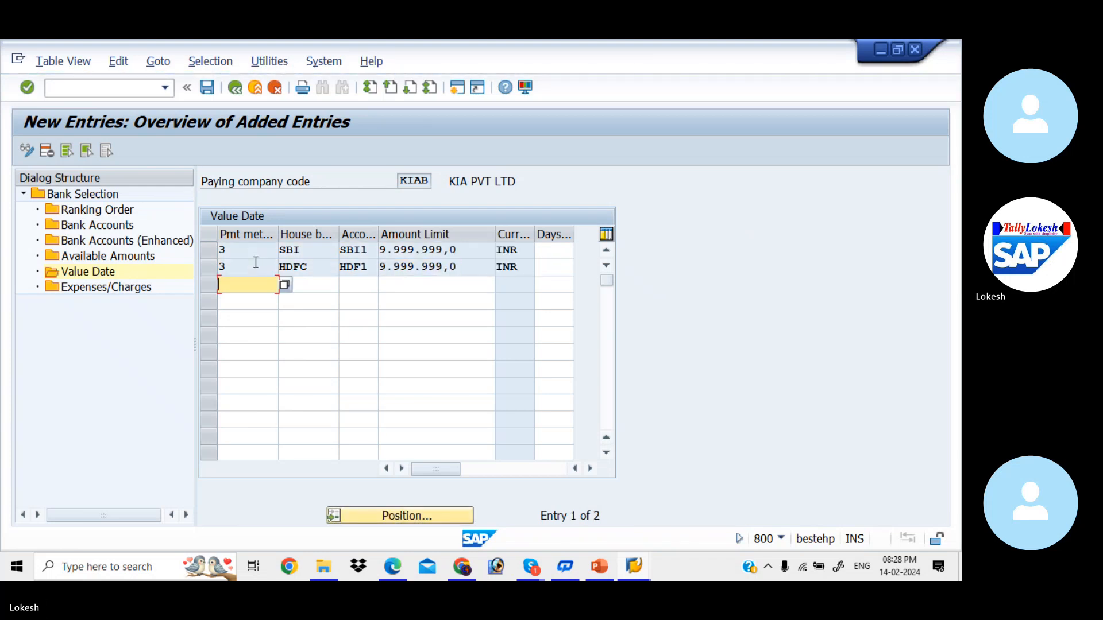
{"action": "left_click", "coordinate": [207, 87]}
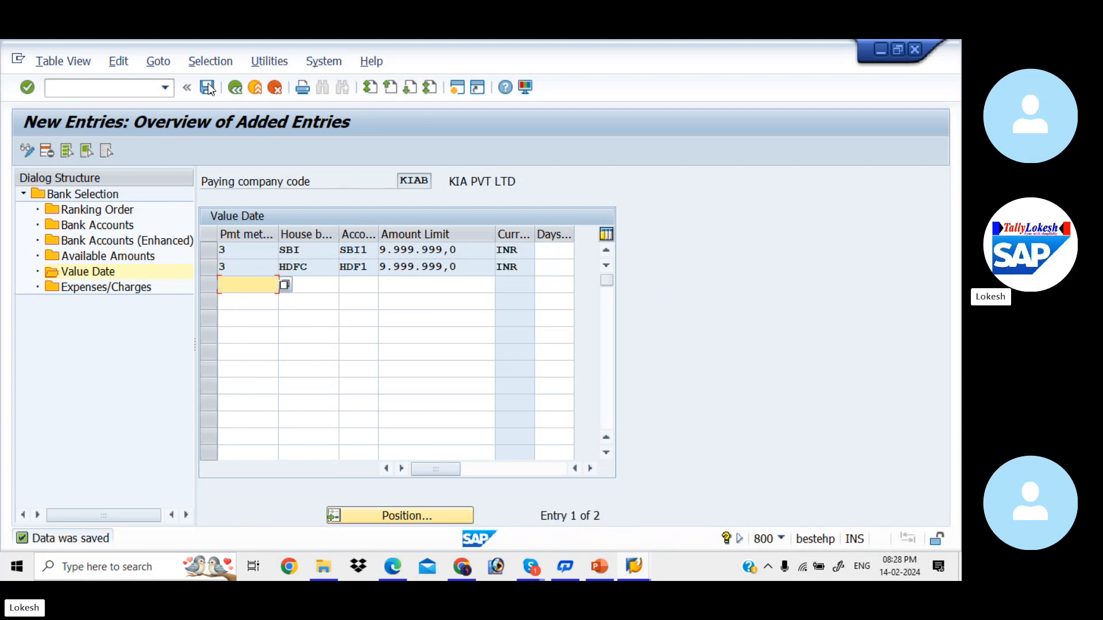
- End the bank determination transaction with /n and return to the main menu
{"action": "left_click", "coordinate": [137, 91]}
{"action": "type", "text": "/"}
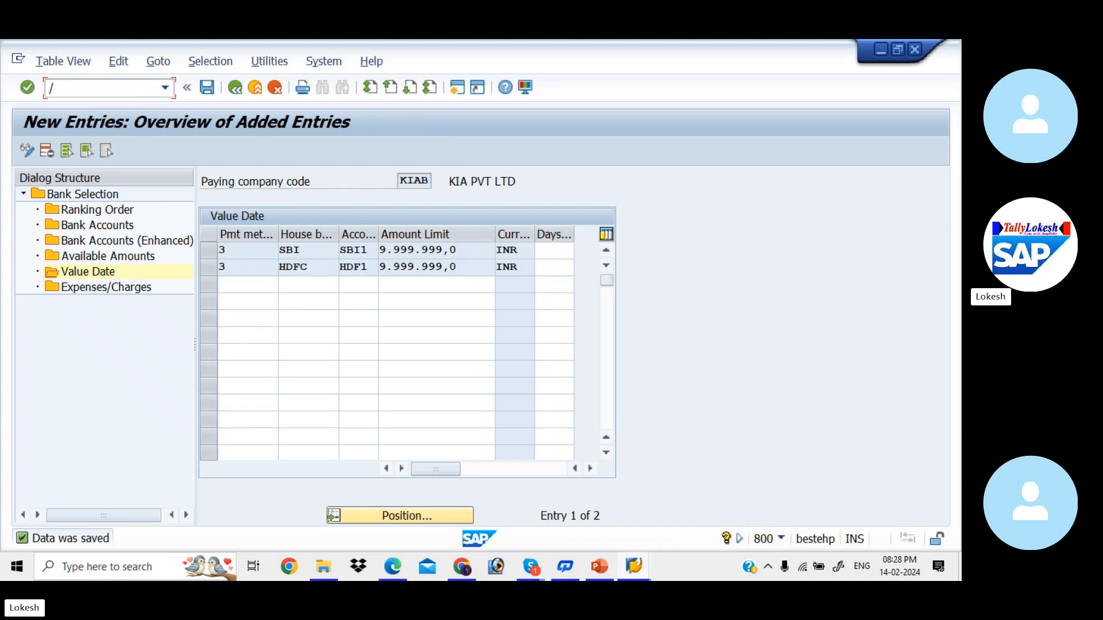
{"action": "type", "text": "n"}
{"action": "key", "text": "Return"}
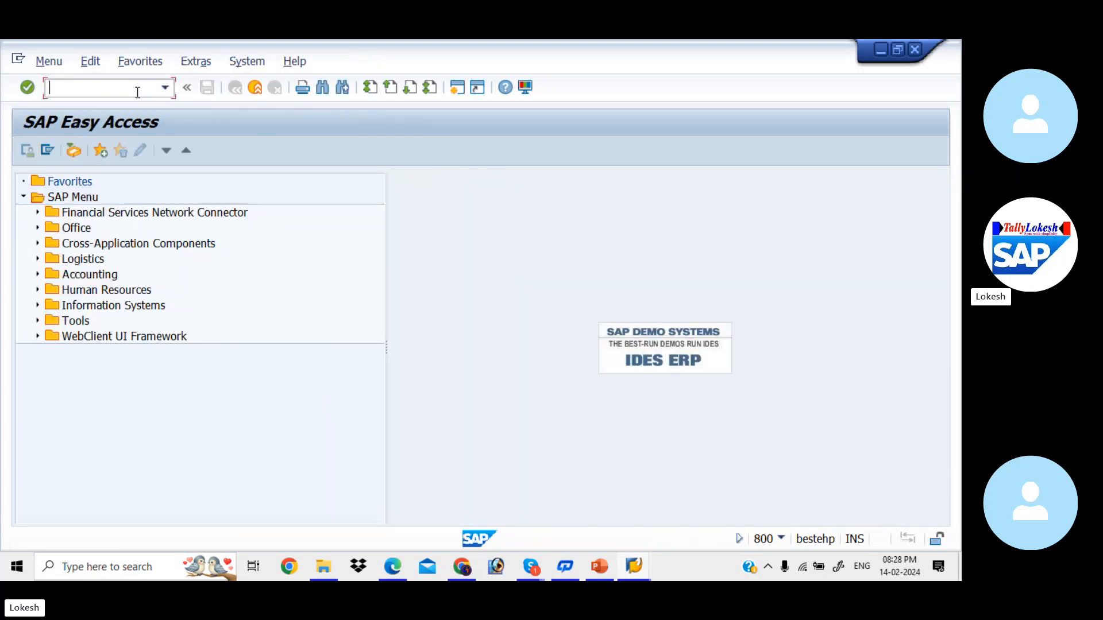
- Start Change Vendor (XK02) with company code KIAB and look up the vendor number
{"action": "type", "text": "XK02"}
{"action": "key", "text": "Return"}
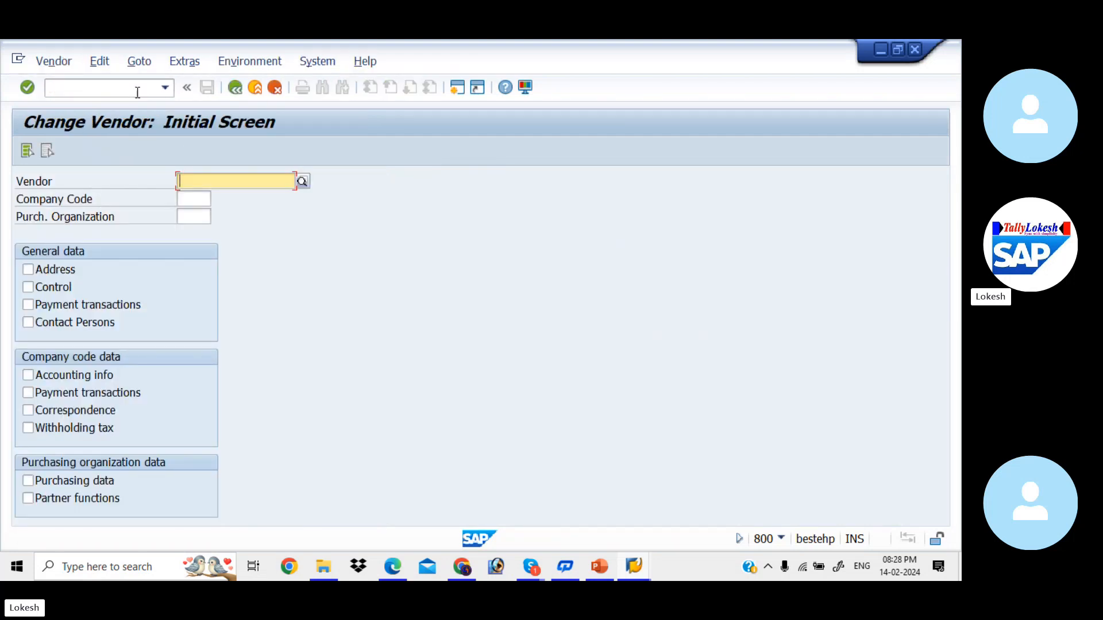
{"action": "left_click", "coordinate": [208, 197]}
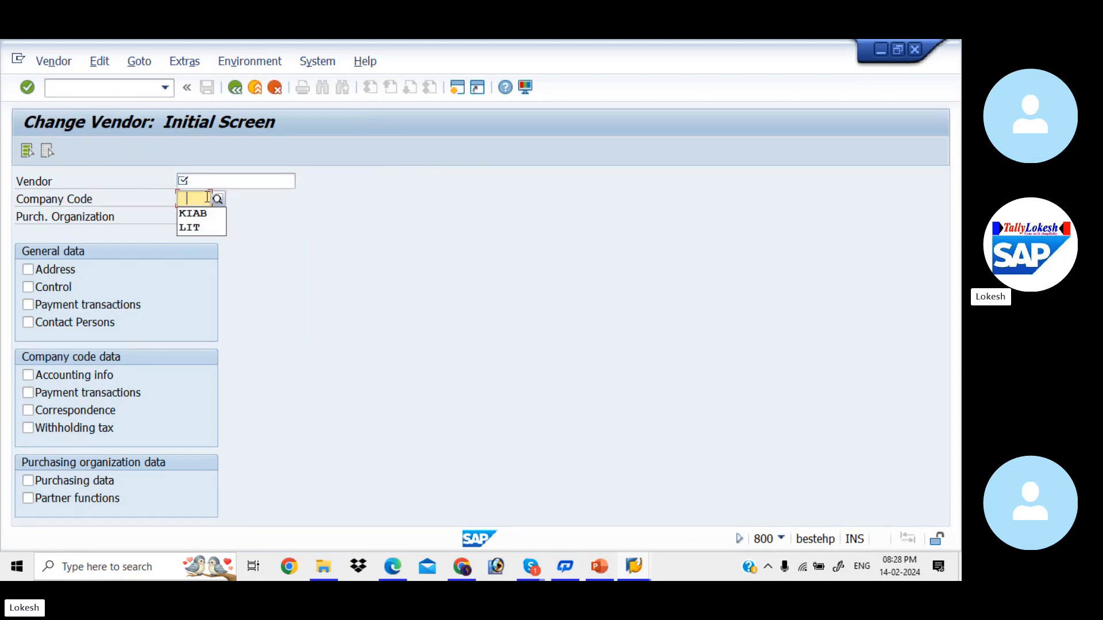
{"action": "left_click", "coordinate": [196, 213]}
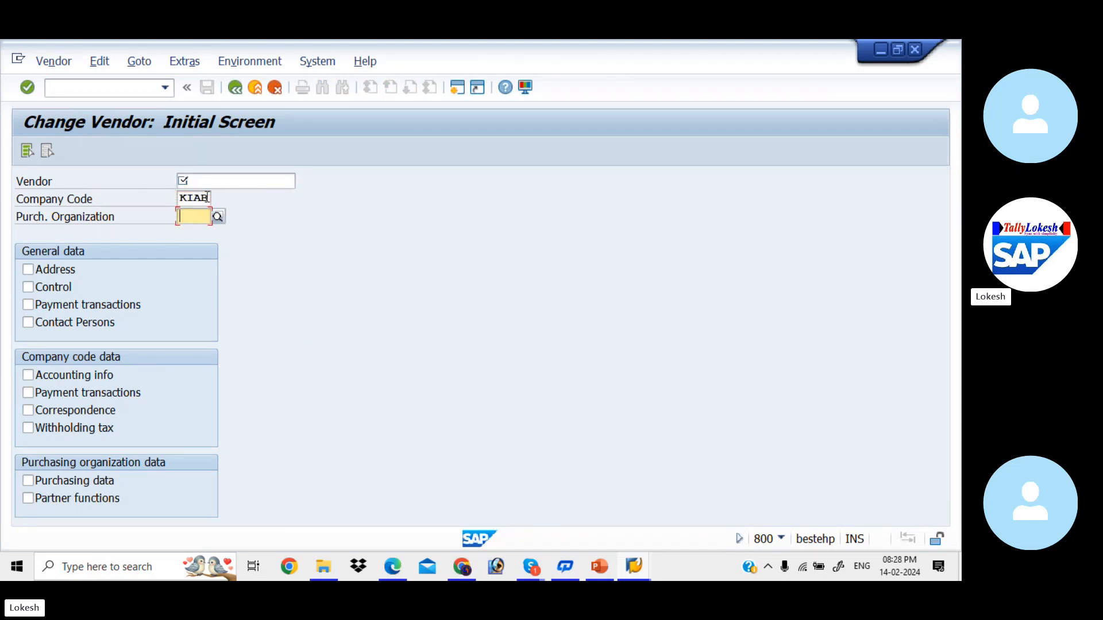
{"action": "left_click", "coordinate": [246, 178]}
{"action": "left_click", "coordinate": [302, 182]}
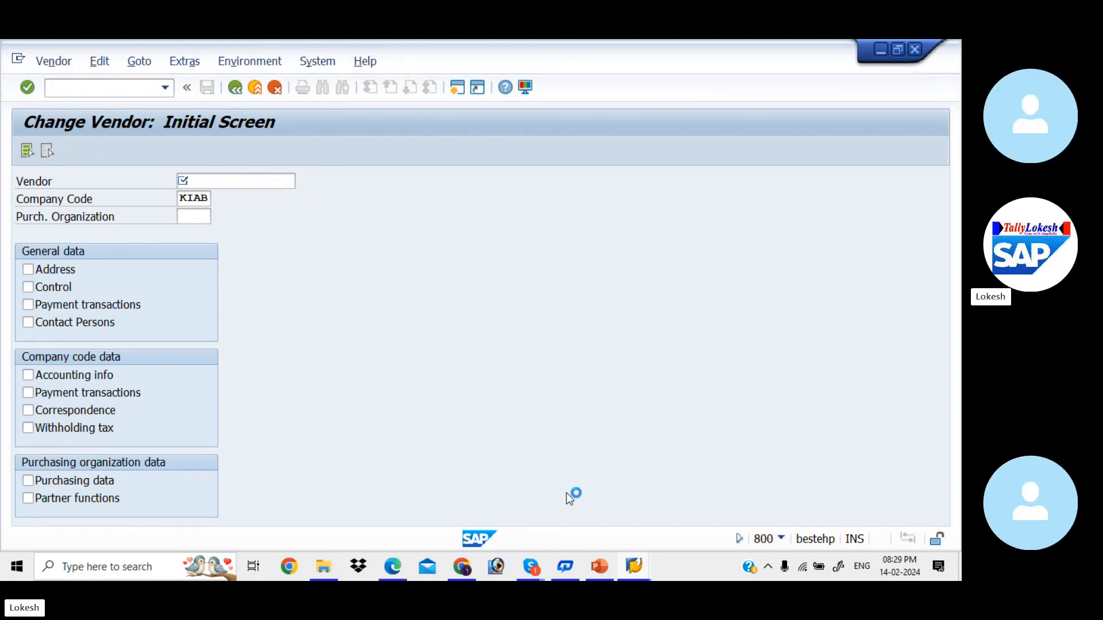
{"action": "mouse_move", "coordinate": [636, 568]}
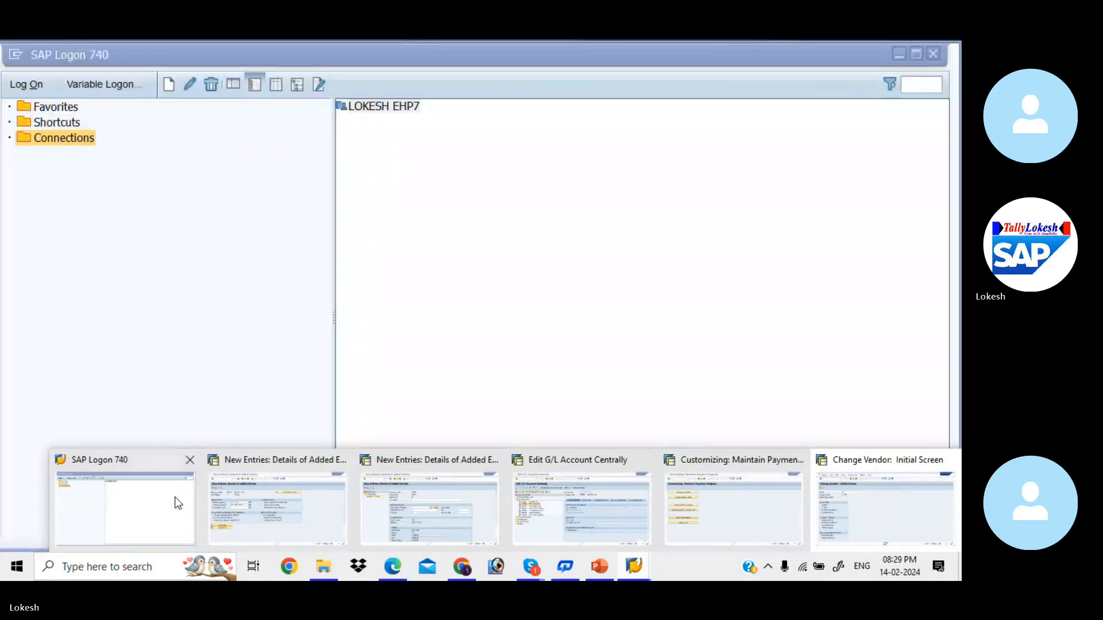
- Log on to the saved SAP system with the stored user and password, continuing with this logon
{"action": "left_click", "coordinate": [174, 497]}
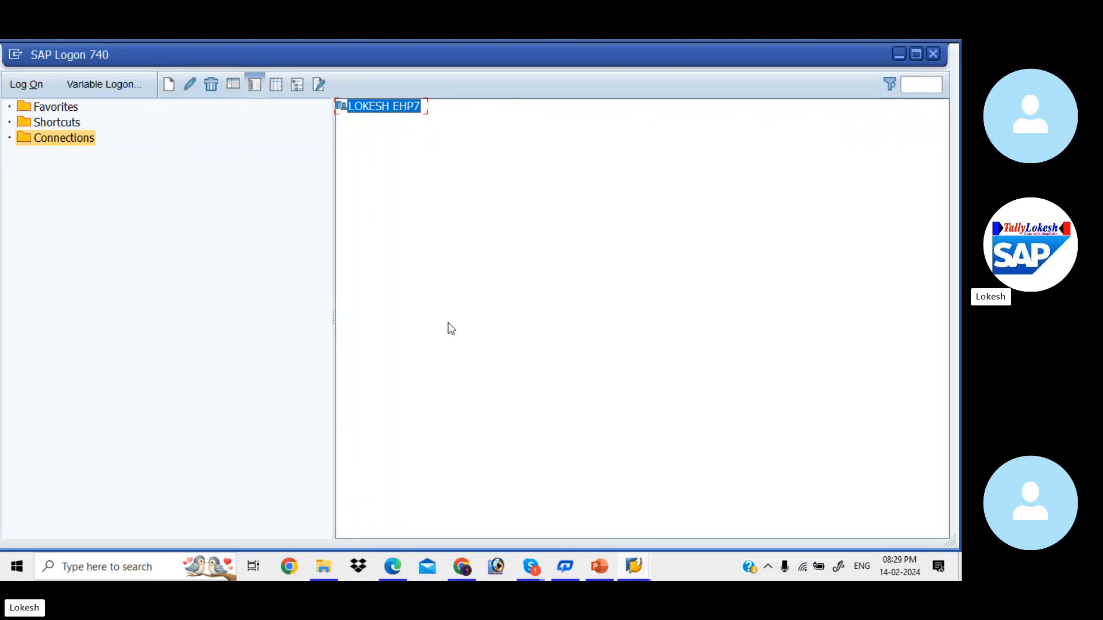
{"action": "double_click", "coordinate": [389, 107]}
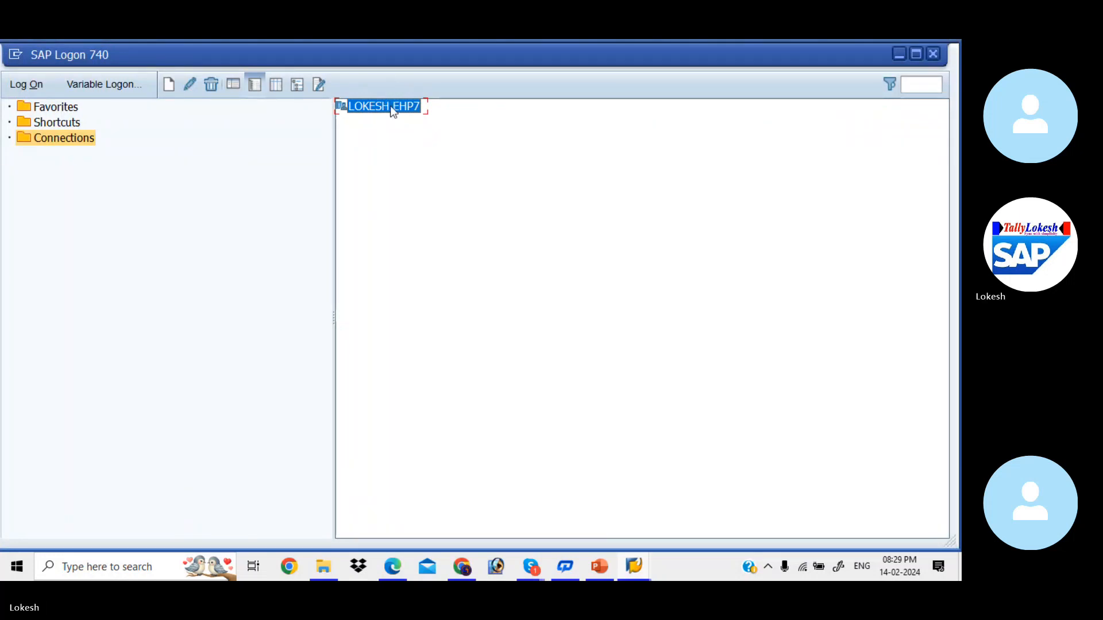
{"action": "key", "text": "Down"}
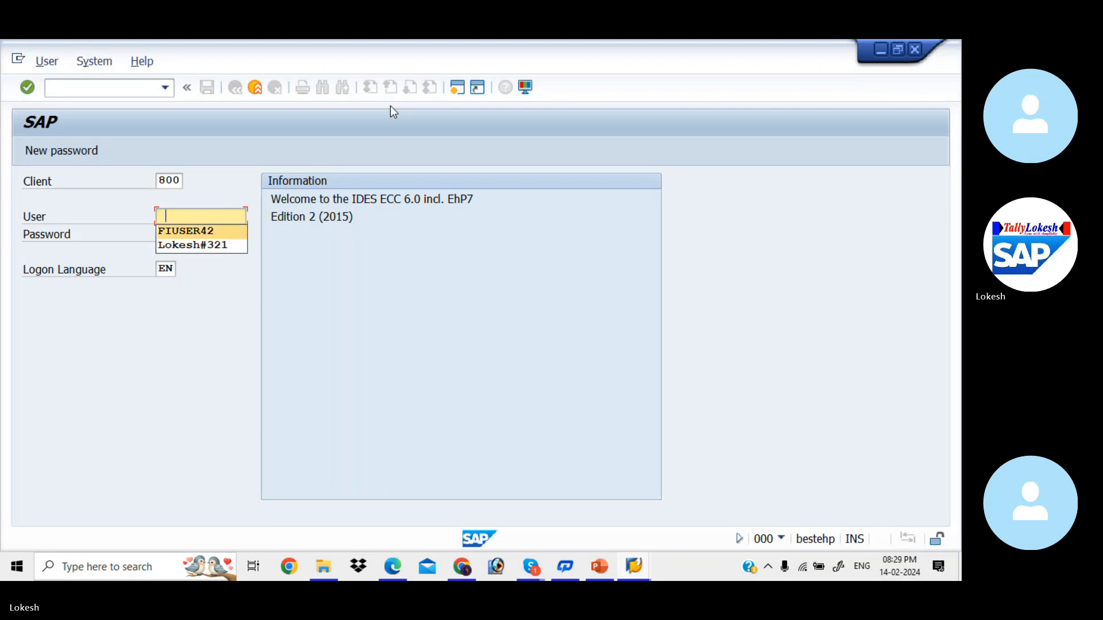
{"action": "key", "text": "Return"}
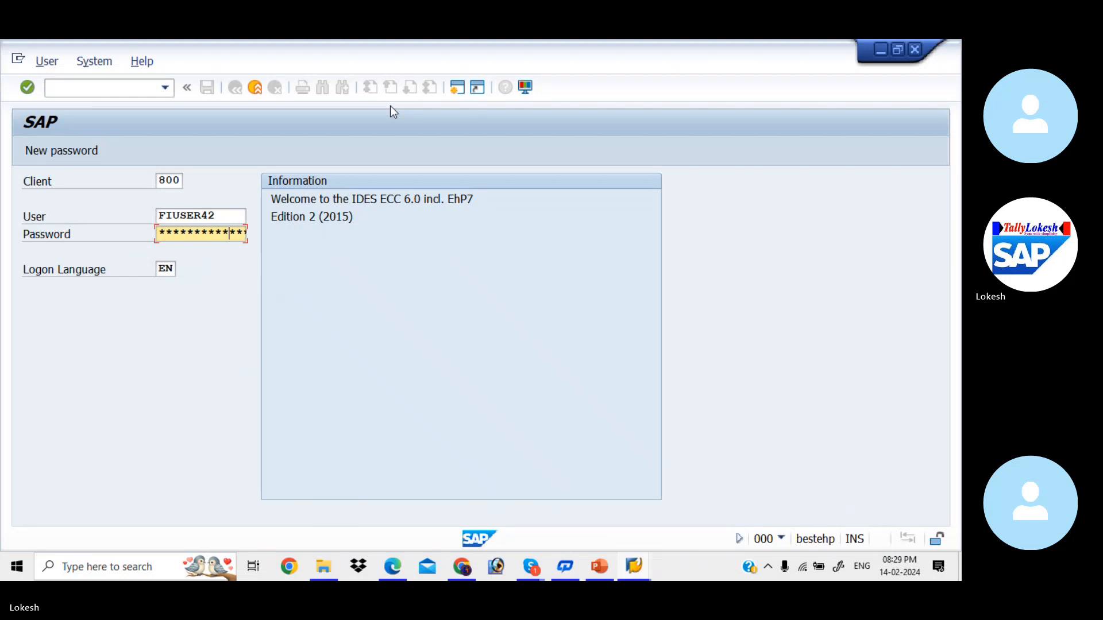
{"action": "key", "text": "Return"}
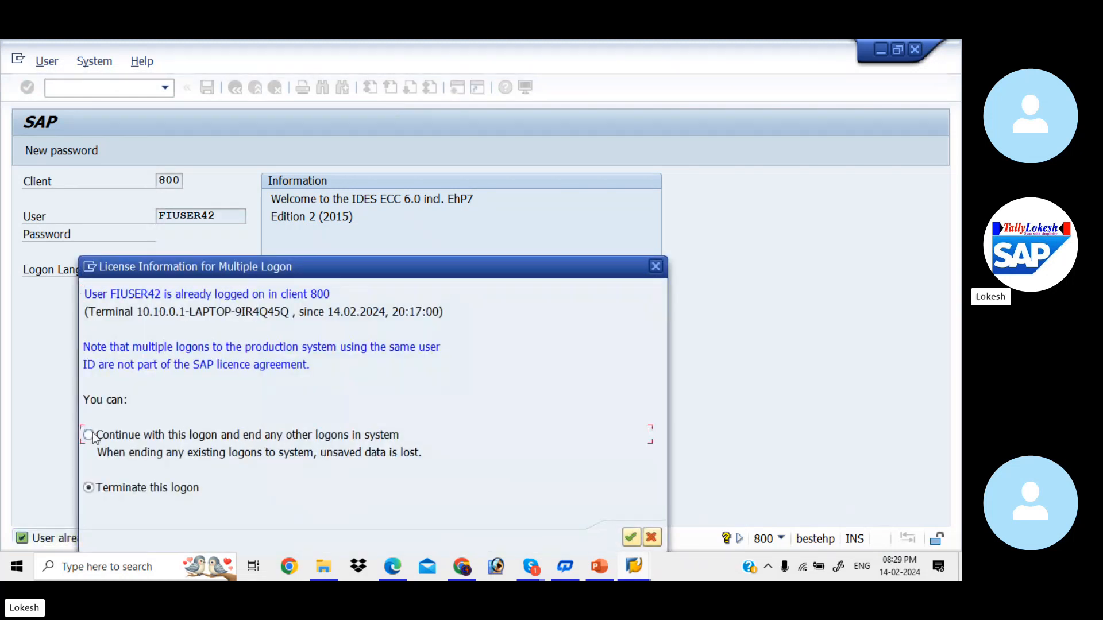
{"action": "left_click", "coordinate": [89, 434]}
{"action": "left_click", "coordinate": [630, 538]}
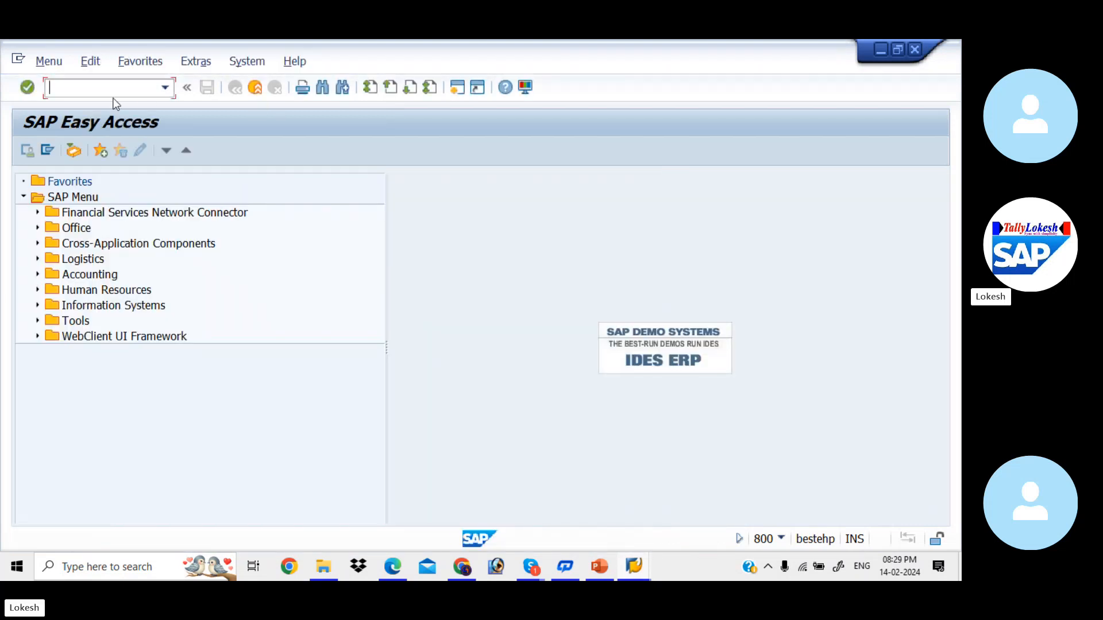
- Open vendor 610 in XK02 for company code KIAB with all data views selected
{"action": "type", "text": "XK02"}
{"action": "key", "text": "Return"}
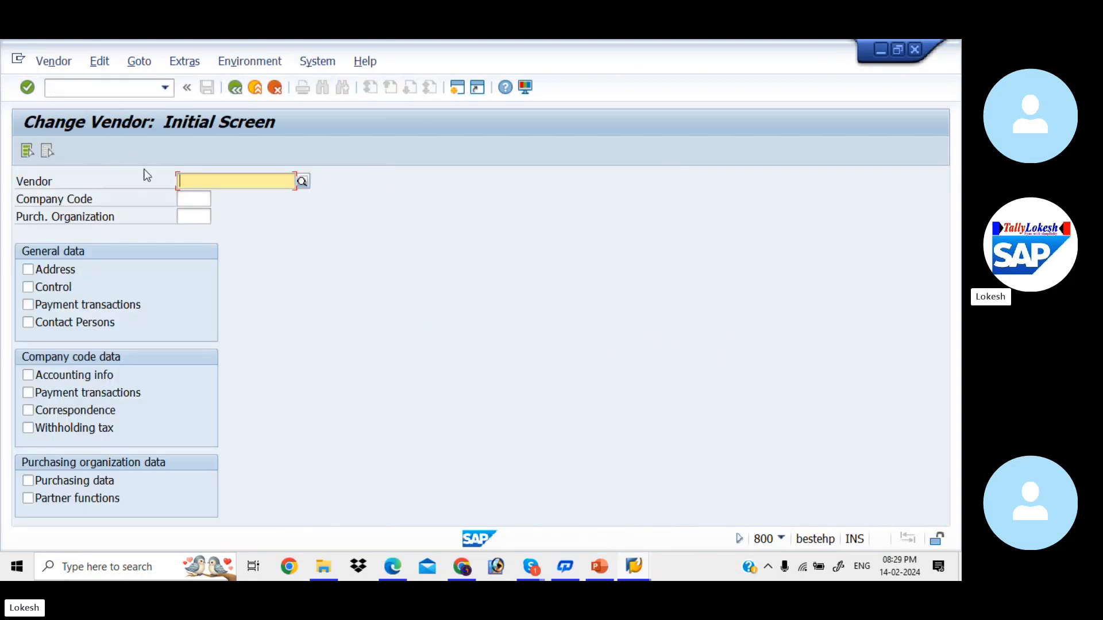
{"action": "left_click", "coordinate": [197, 199]}
{"action": "left_click", "coordinate": [197, 198]}
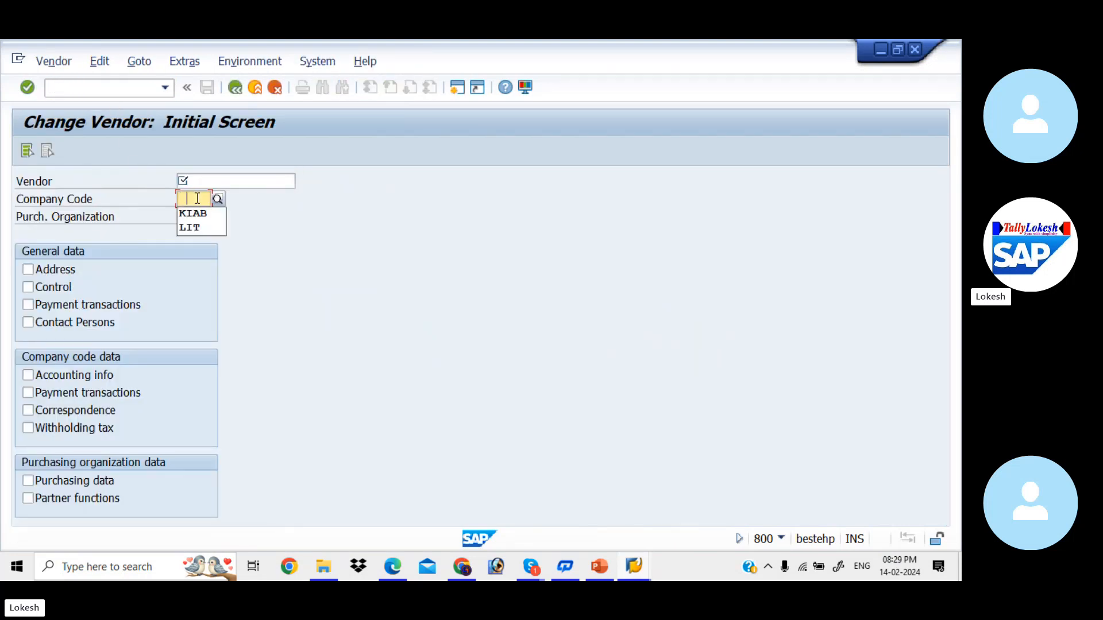
{"action": "key", "text": "Tab"}
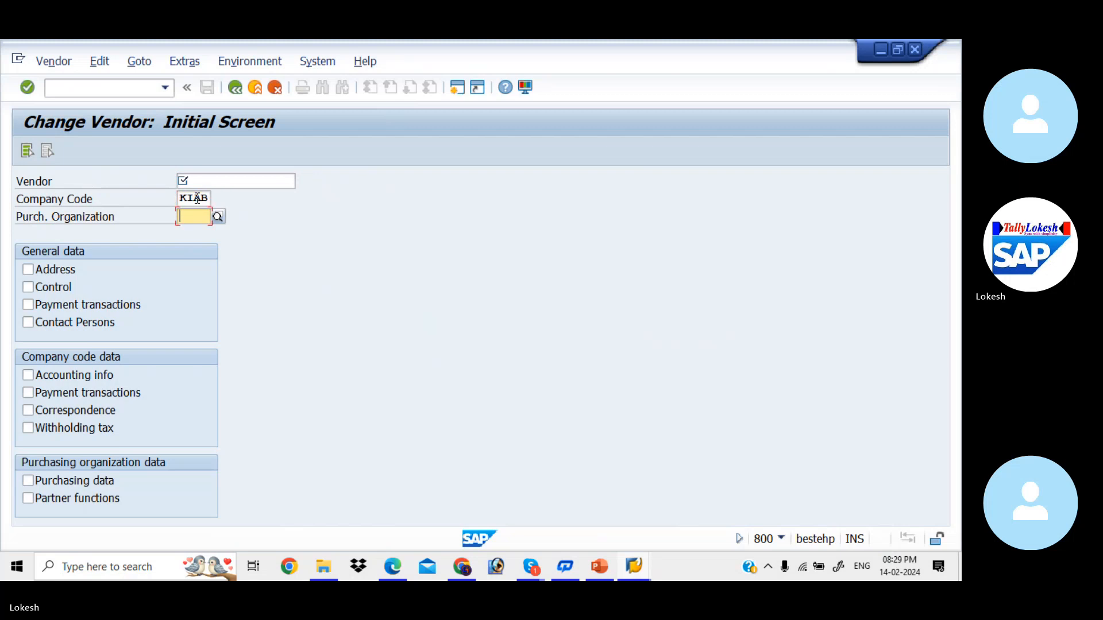
{"action": "left_click", "coordinate": [246, 182]}
{"action": "left_click", "coordinate": [302, 182]}
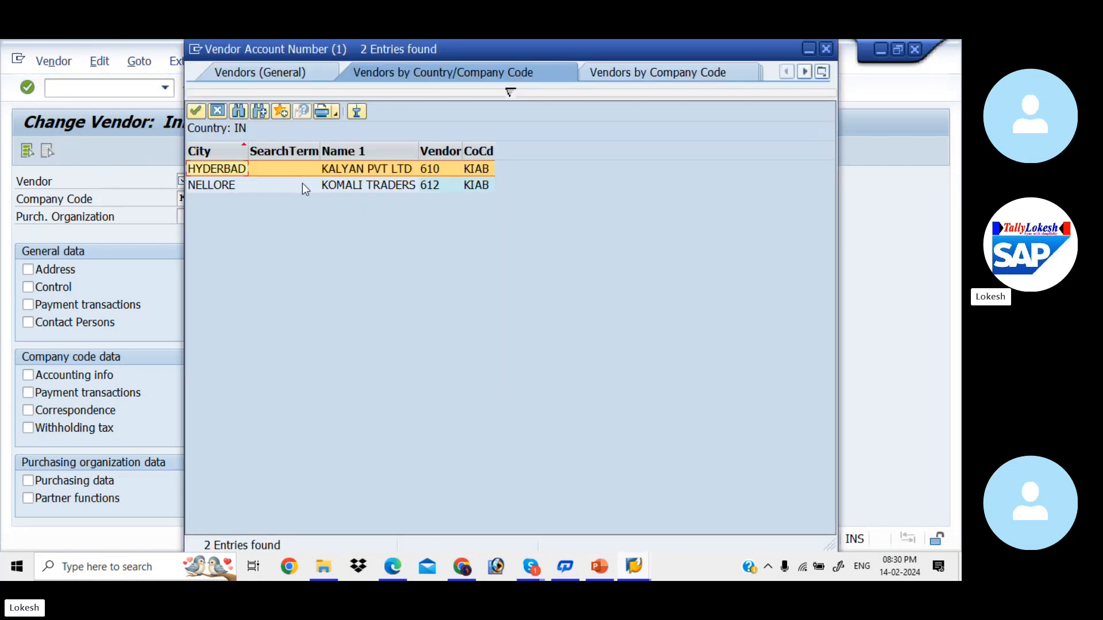
{"action": "double_click", "coordinate": [365, 172]}
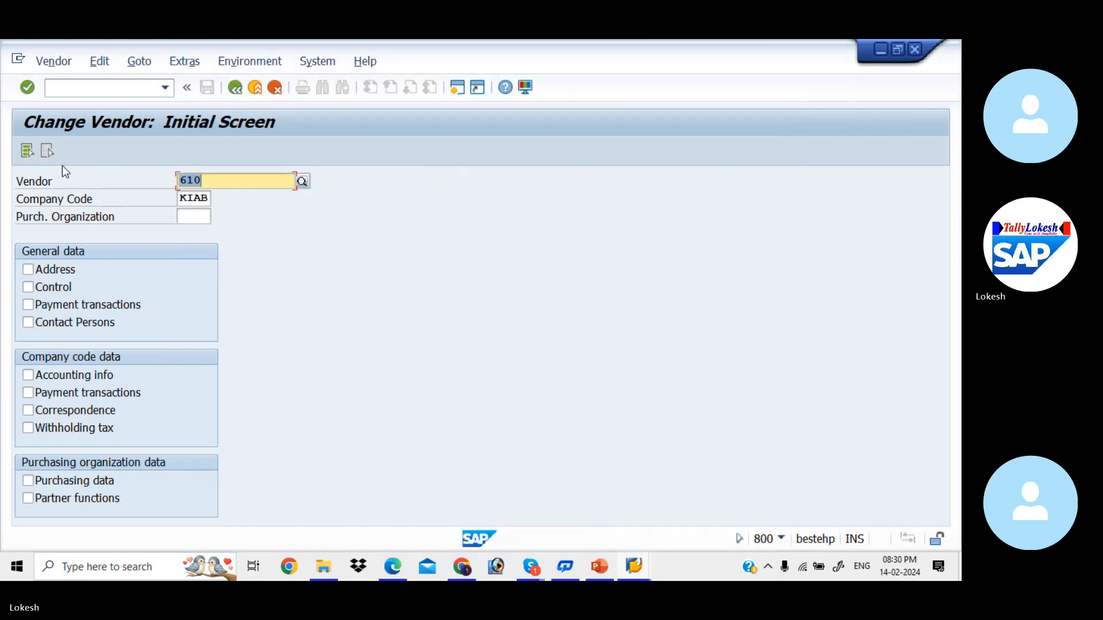
{"action": "left_click", "coordinate": [29, 152]}
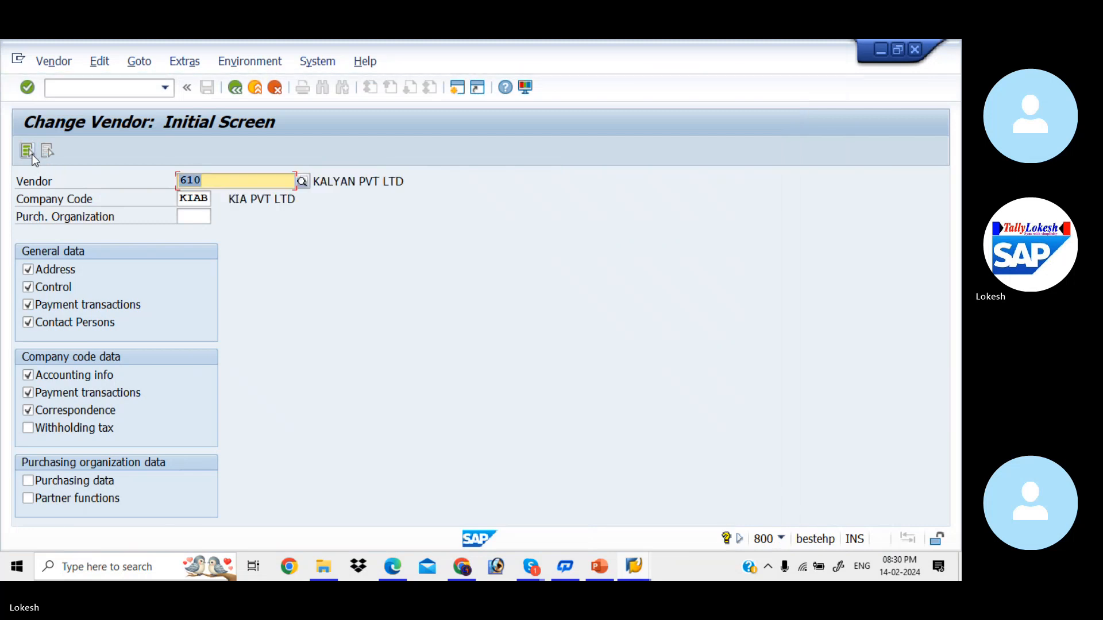
{"action": "key", "text": "Return"}
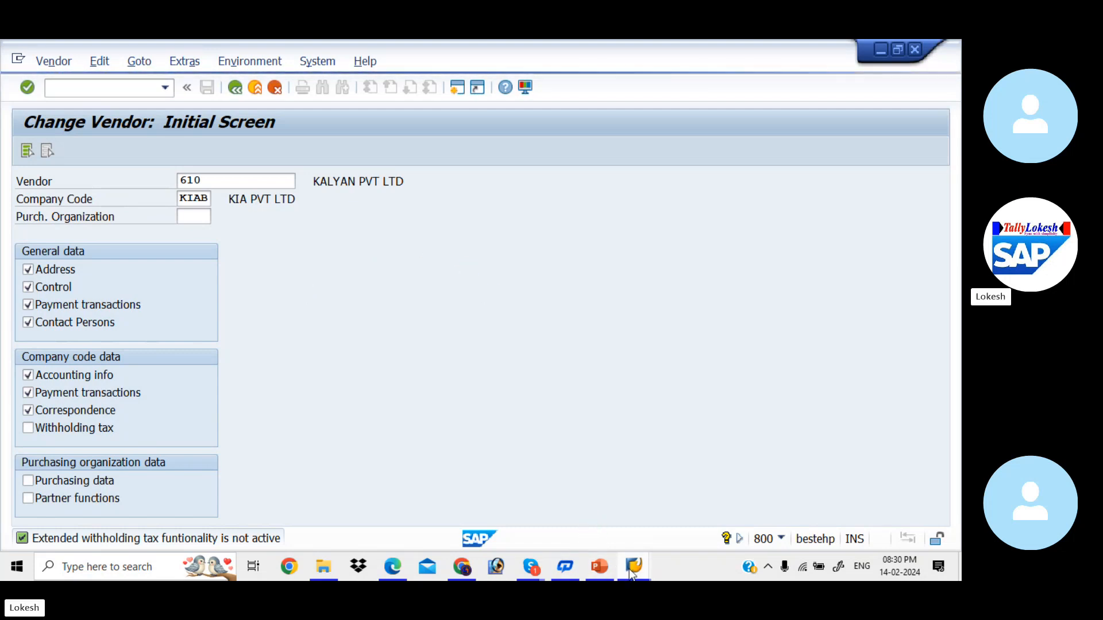
- Bring the Skype call window to the front
{"action": "mouse_move", "coordinate": [634, 567]}
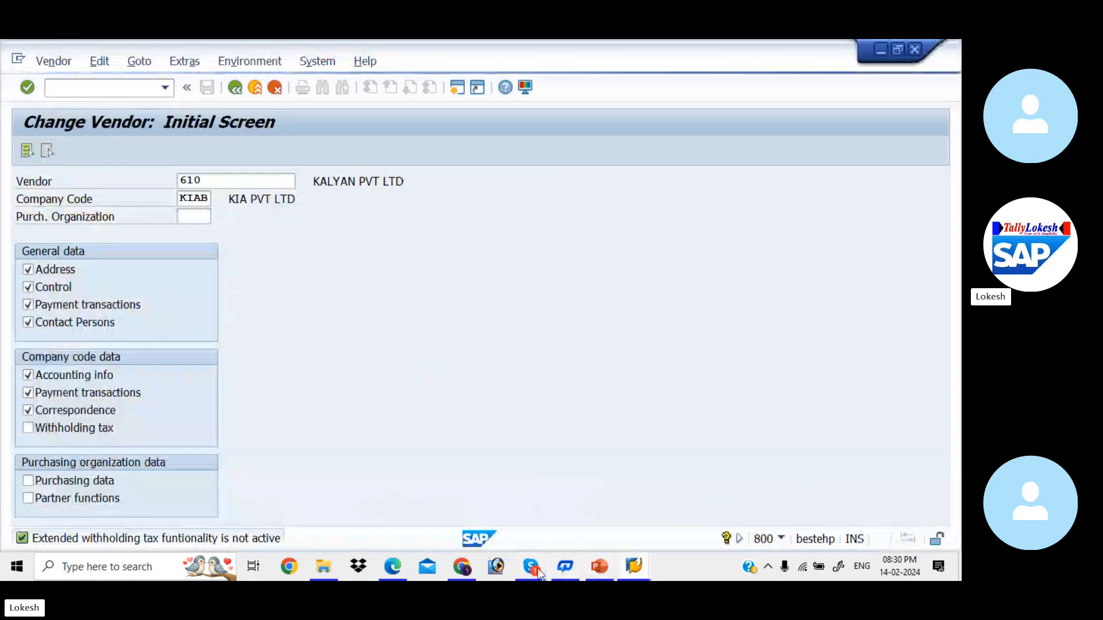
{"action": "mouse_move", "coordinate": [532, 568]}
{"action": "left_click", "coordinate": [527, 516]}
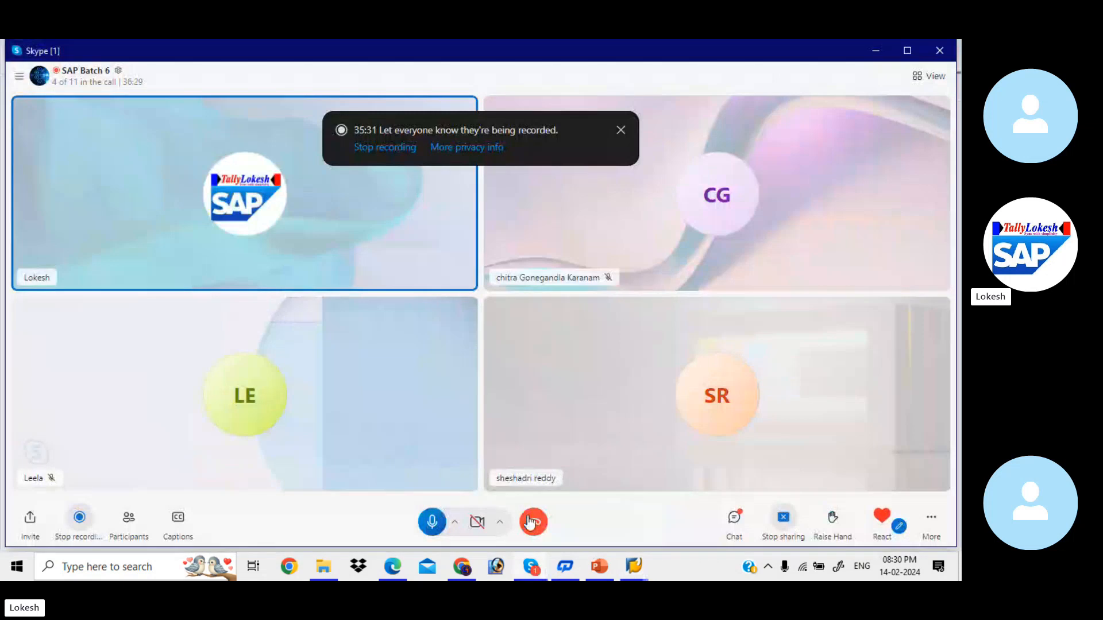